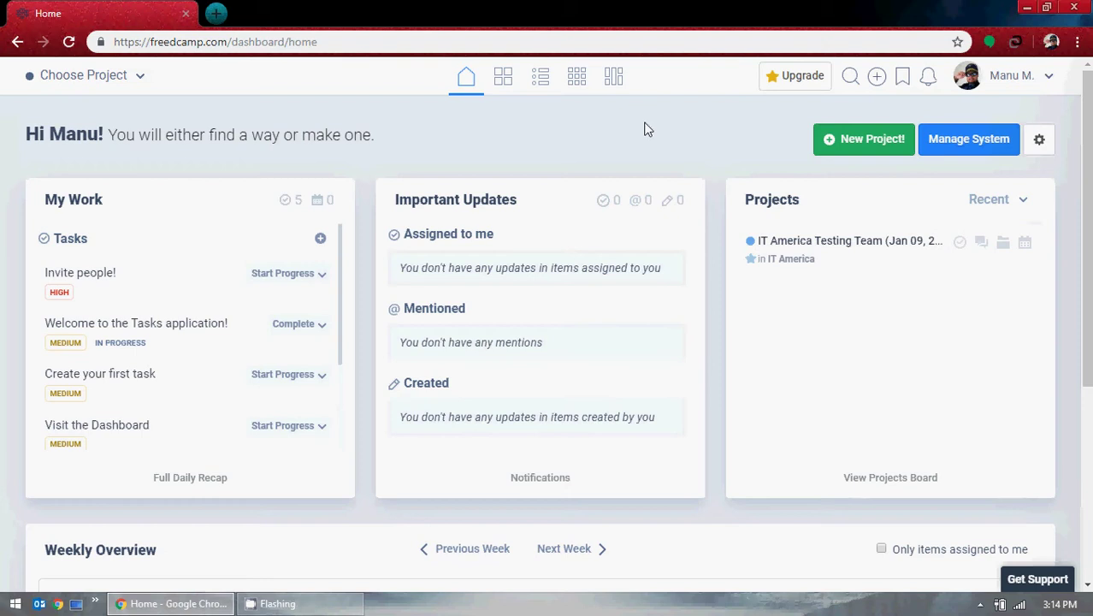
Go to My Account from the account menu and scroll down the User Settings page
{"action": "left_click", "coordinate": [1047, 80]}
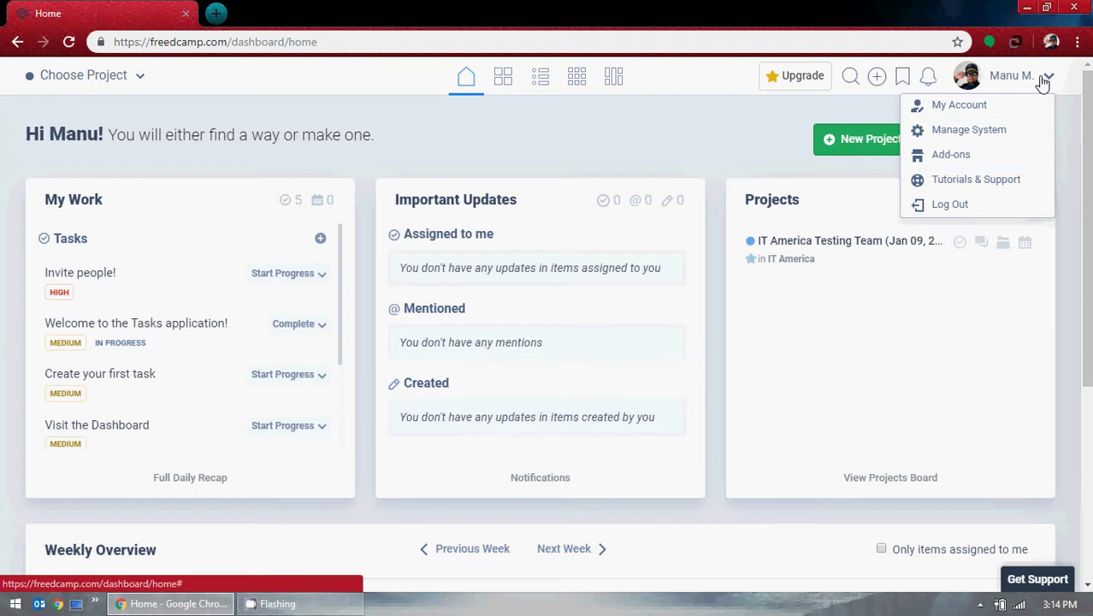
{"action": "left_click", "coordinate": [978, 109]}
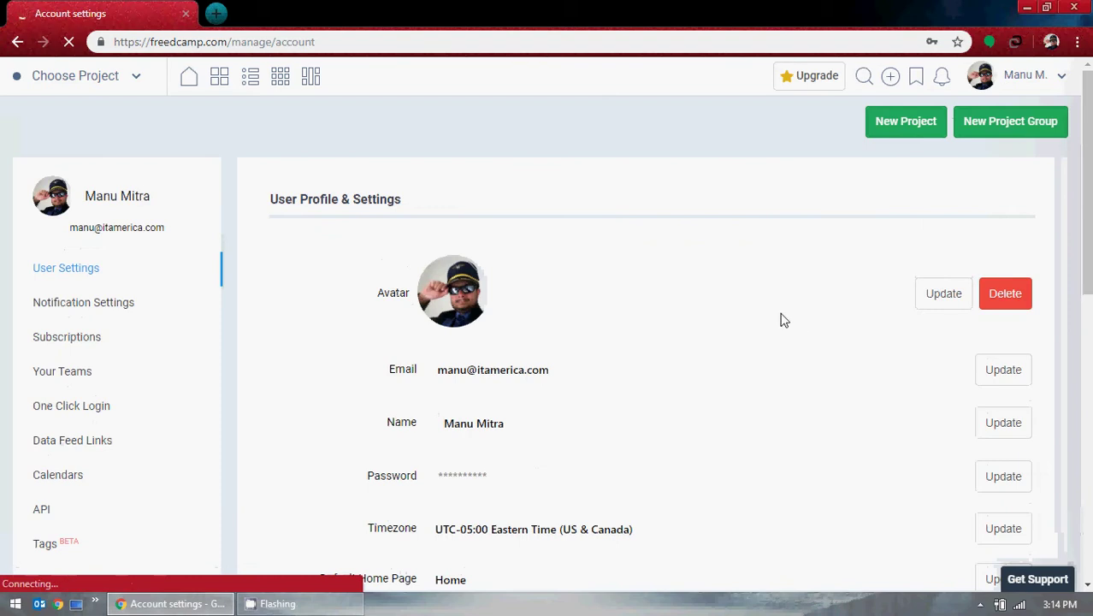
{"action": "scroll", "coordinate": [641, 257], "scroll_direction": "down", "scroll_amount": 1}
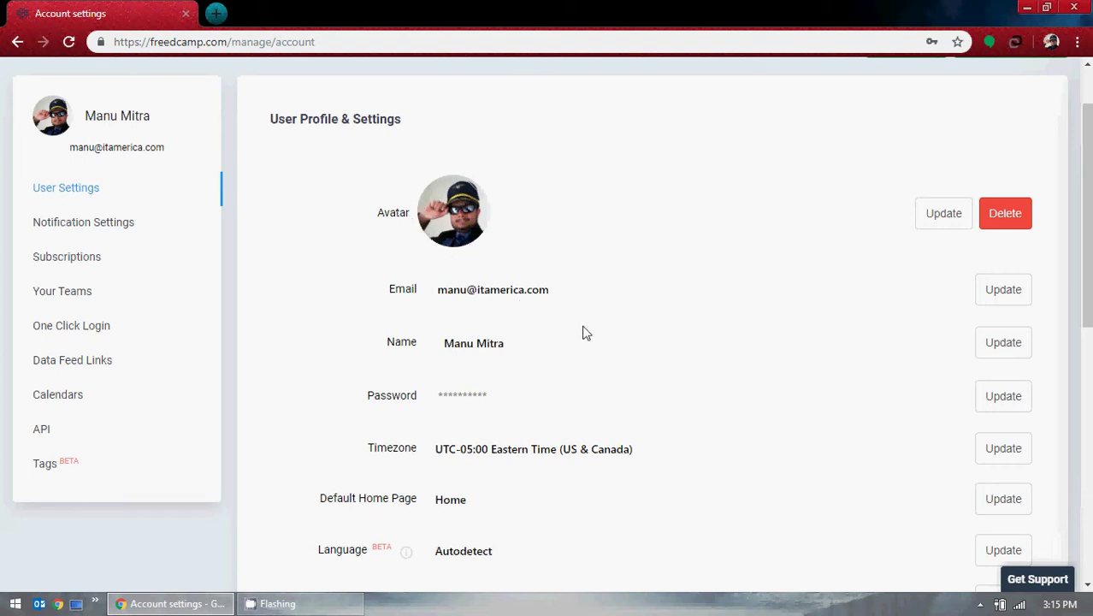
Start editing the email address and display name, then cancel both, leaving them unchanged
{"action": "left_click", "coordinate": [1011, 298]}
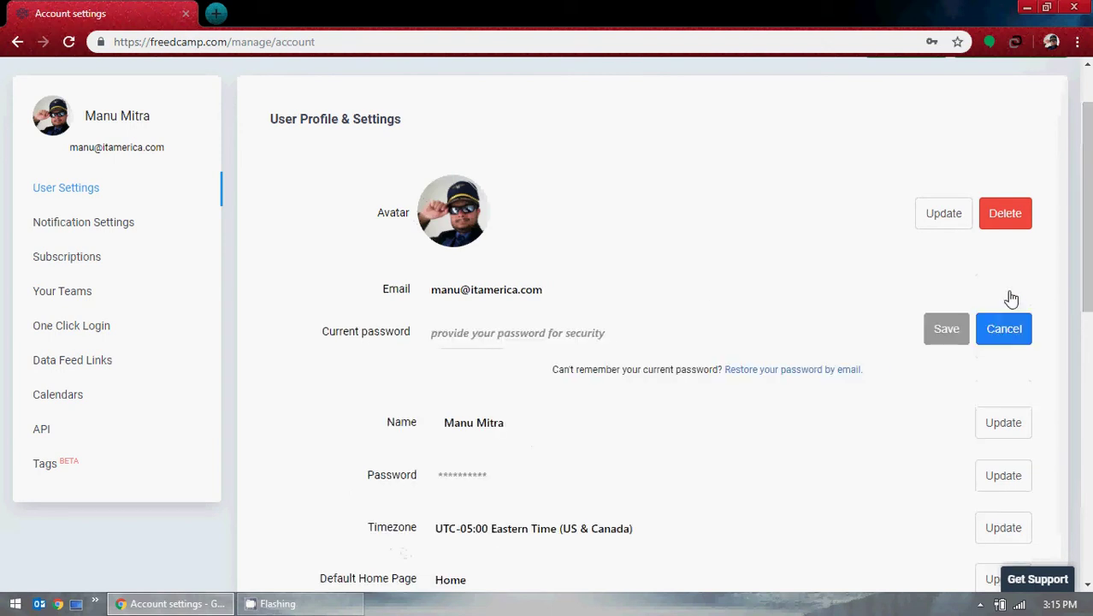
{"action": "left_click", "coordinate": [513, 332]}
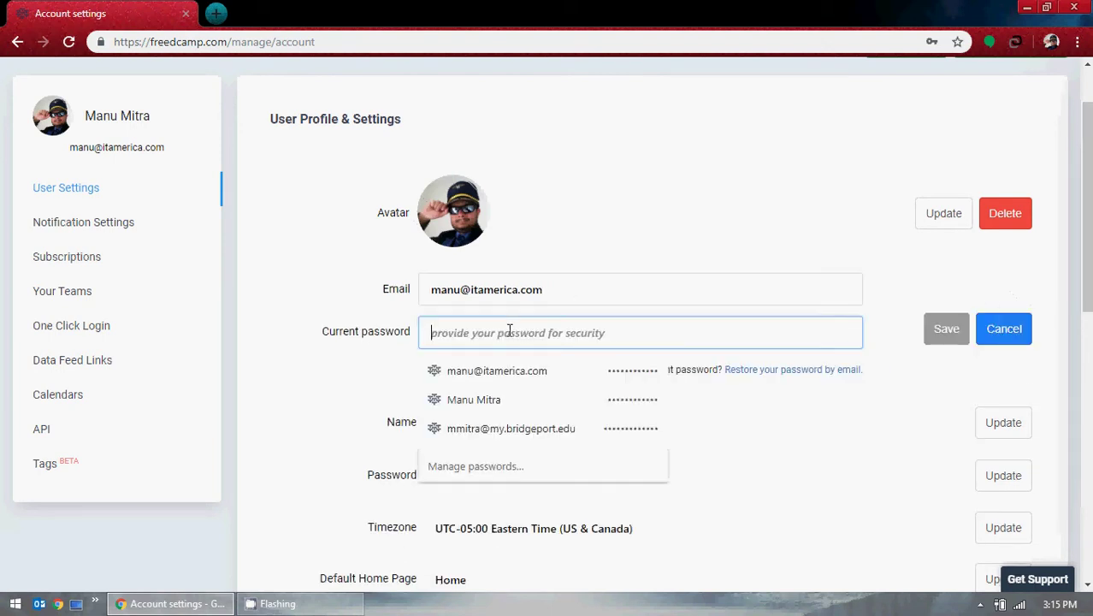
{"action": "left_click", "coordinate": [952, 416]}
{"action": "left_click", "coordinate": [999, 346]}
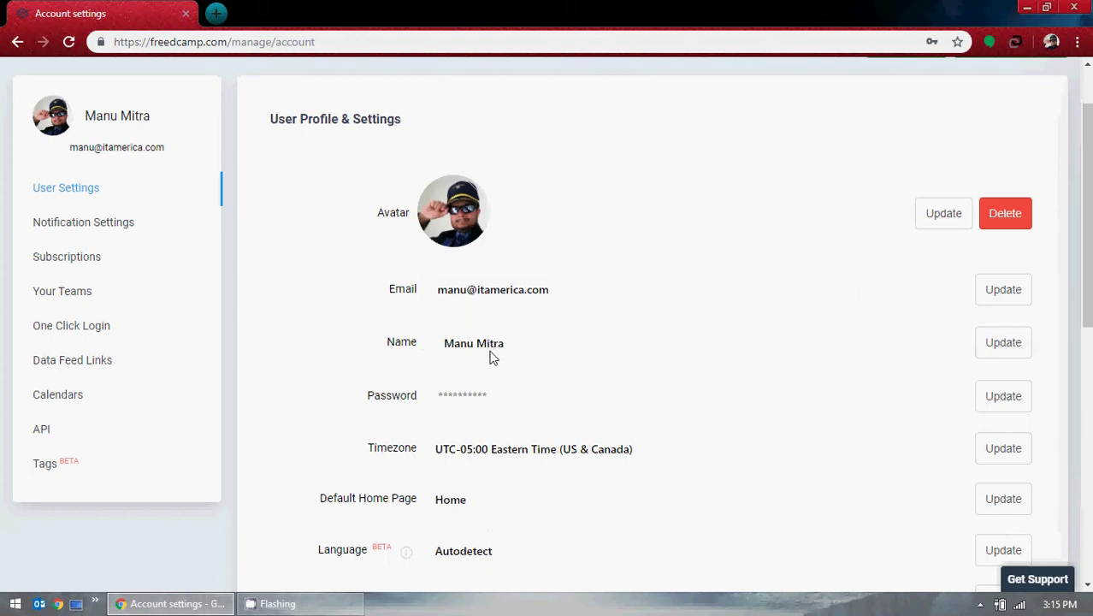
{"action": "left_click", "coordinate": [1022, 344]}
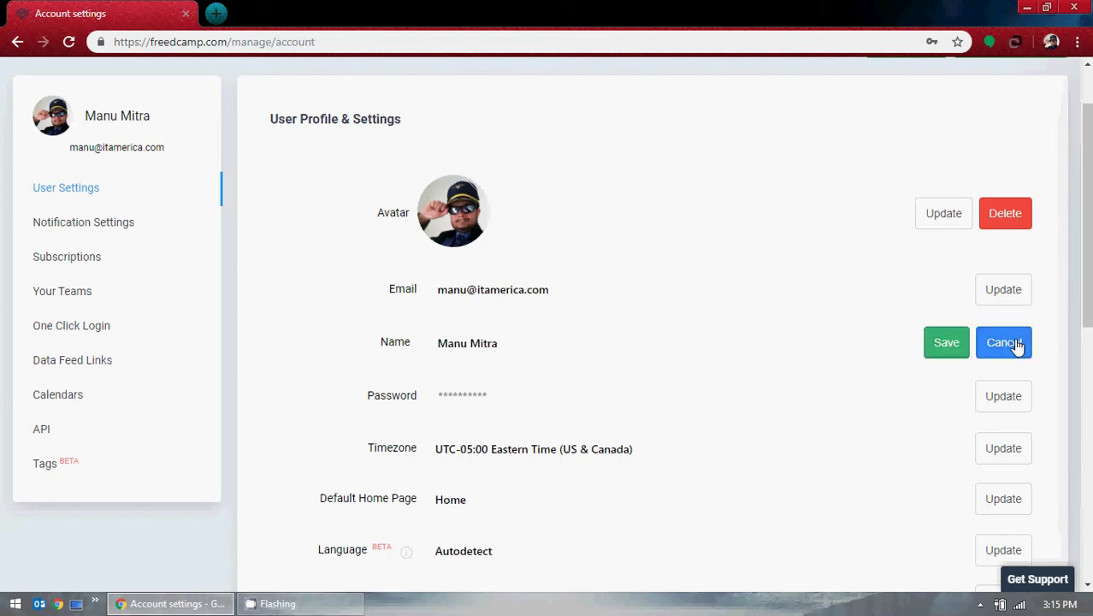
{"action": "left_click", "coordinate": [1015, 348]}
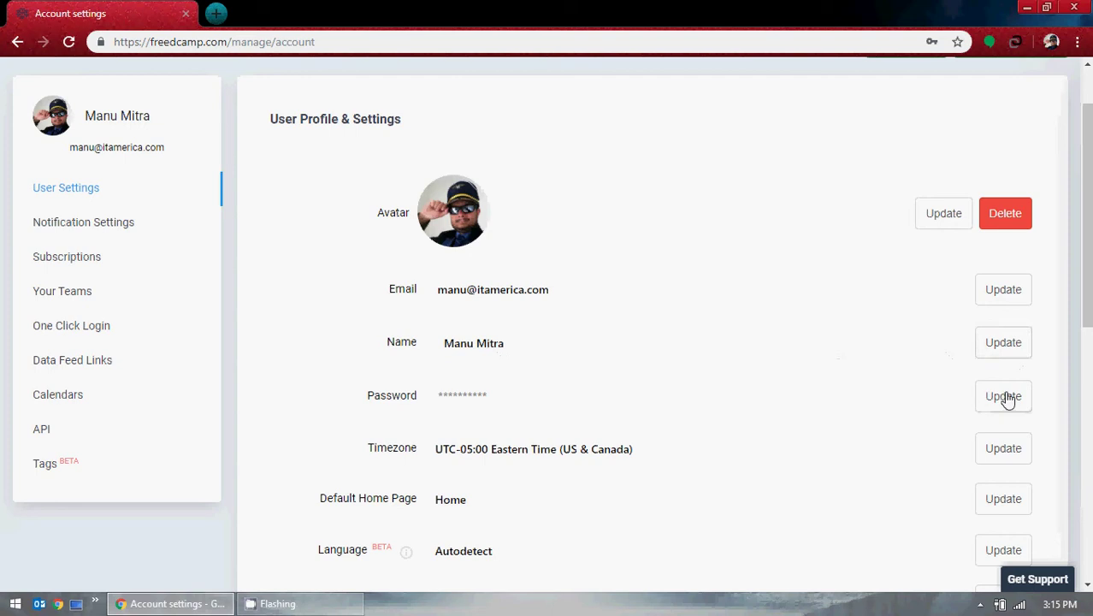
{"action": "scroll", "coordinate": [855, 394], "scroll_direction": "down", "scroll_amount": 2}
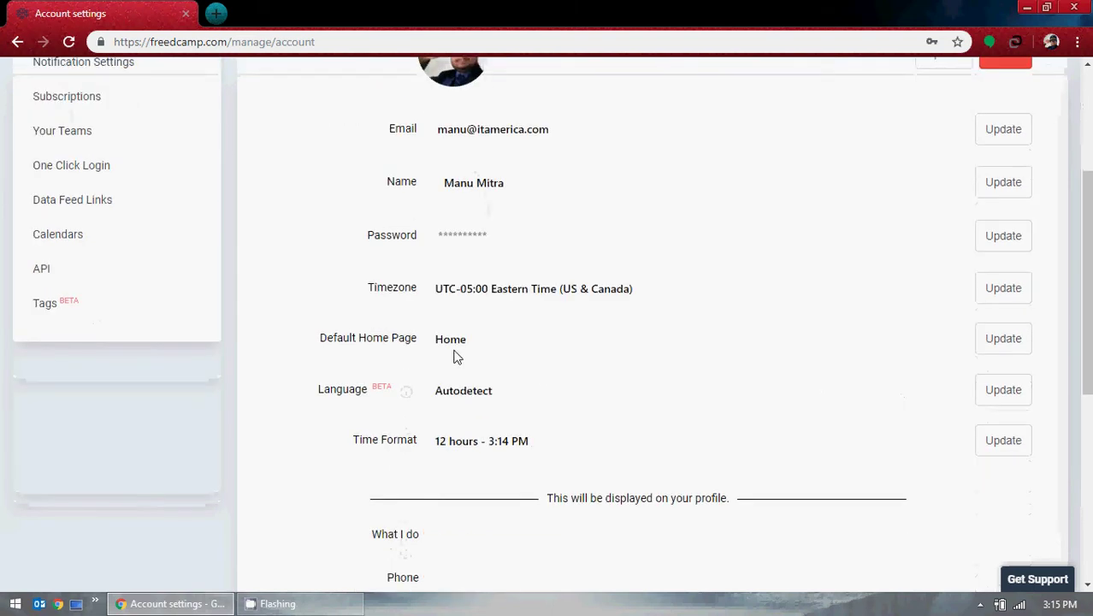
Review the default home page choices, keep Home, and open the Language info blog post
{"action": "left_click", "coordinate": [1002, 344]}
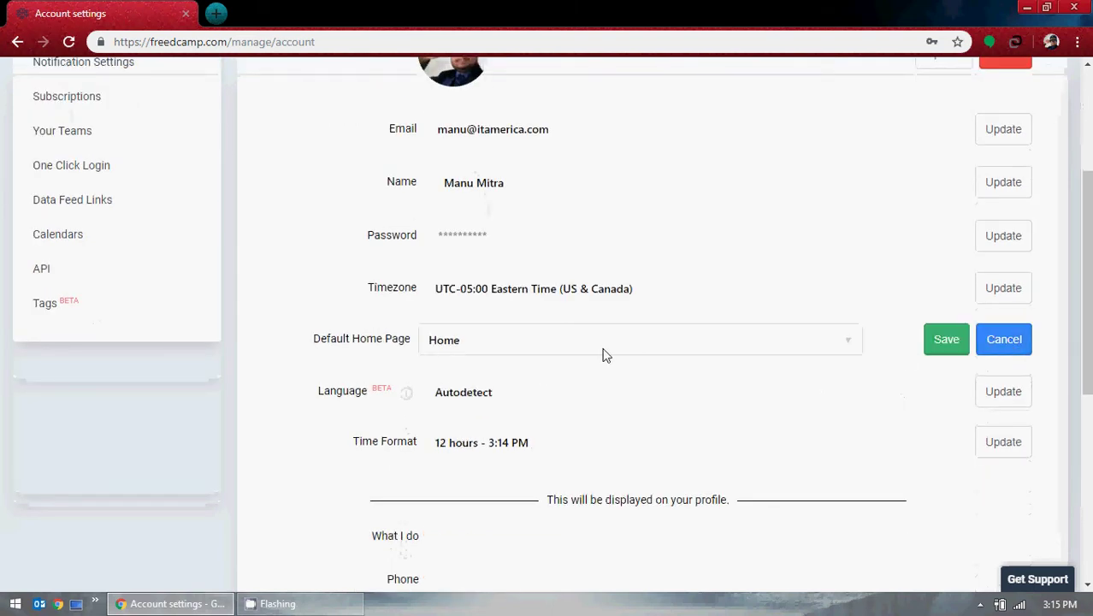
{"action": "left_click", "coordinate": [539, 340]}
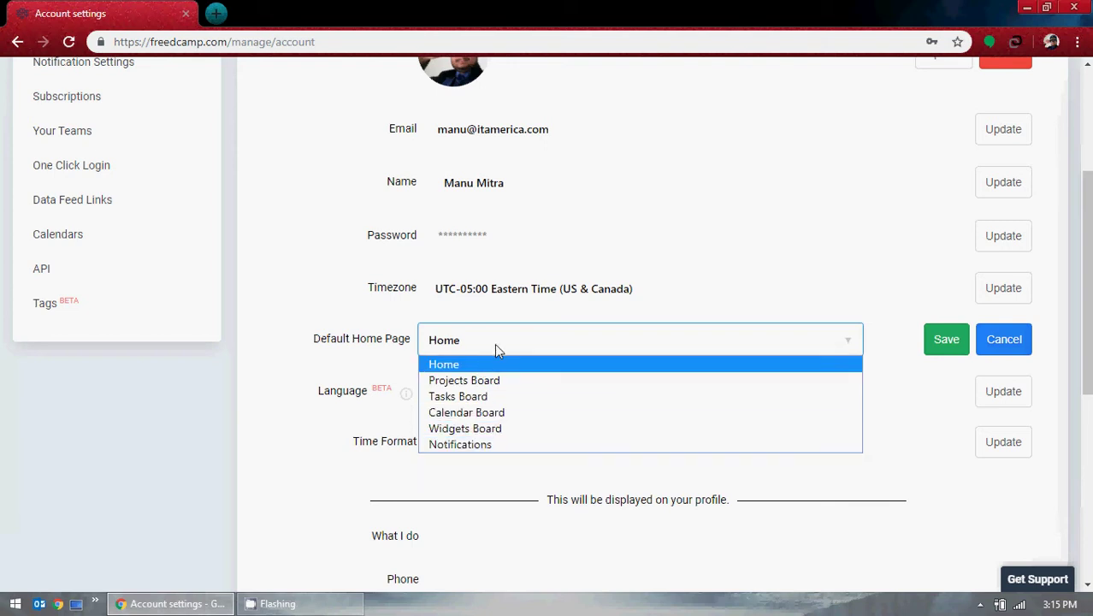
{"action": "left_click", "coordinate": [1013, 344]}
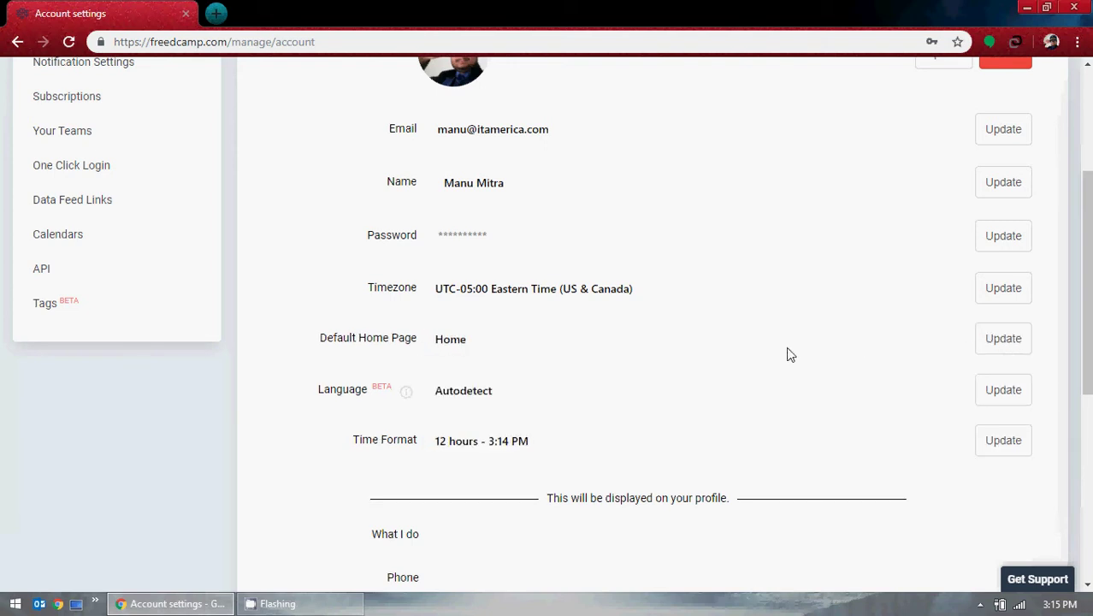
{"action": "left_click", "coordinate": [407, 392]}
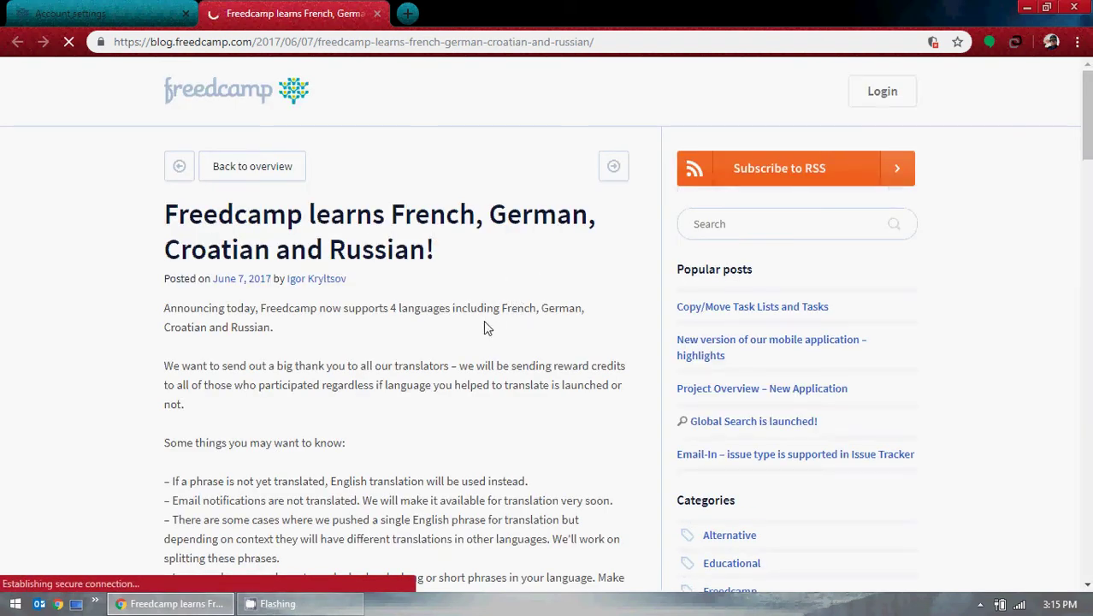
Scroll through the new-languages blog post, then close its tab to return to Account settings
{"action": "scroll", "coordinate": [483, 321], "scroll_direction": "down", "scroll_amount": 12}
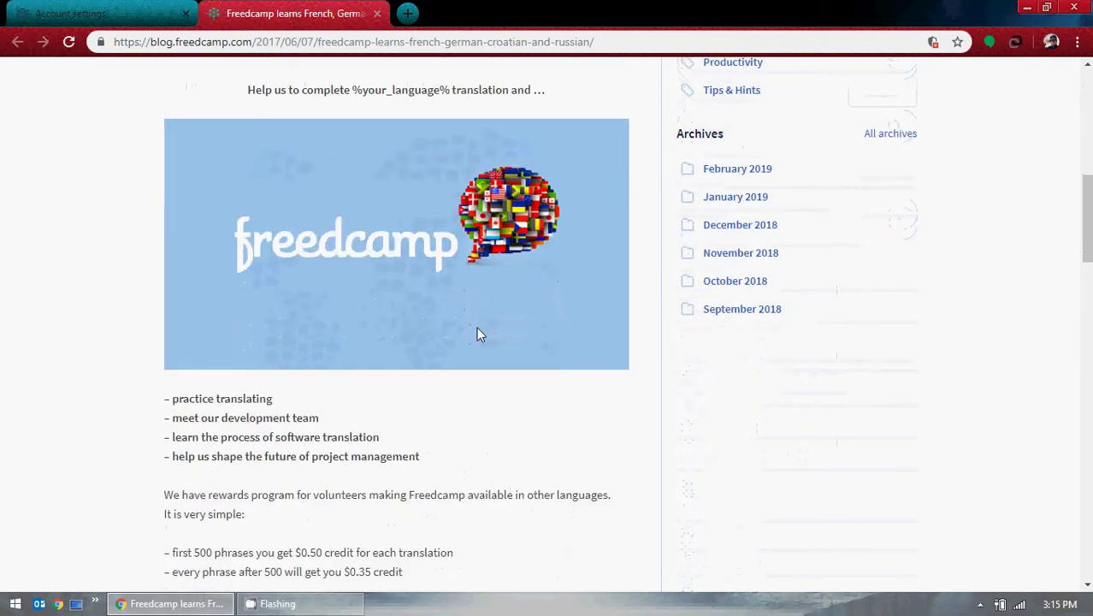
{"action": "scroll", "coordinate": [432, 320], "scroll_direction": "down", "scroll_amount": 10}
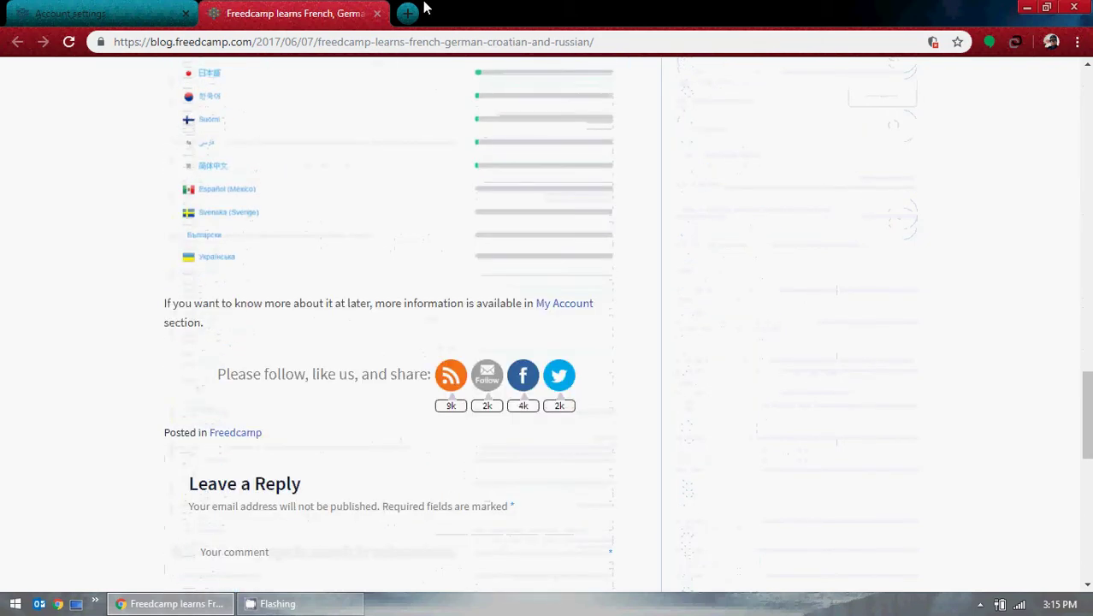
{"action": "left_click", "coordinate": [378, 14]}
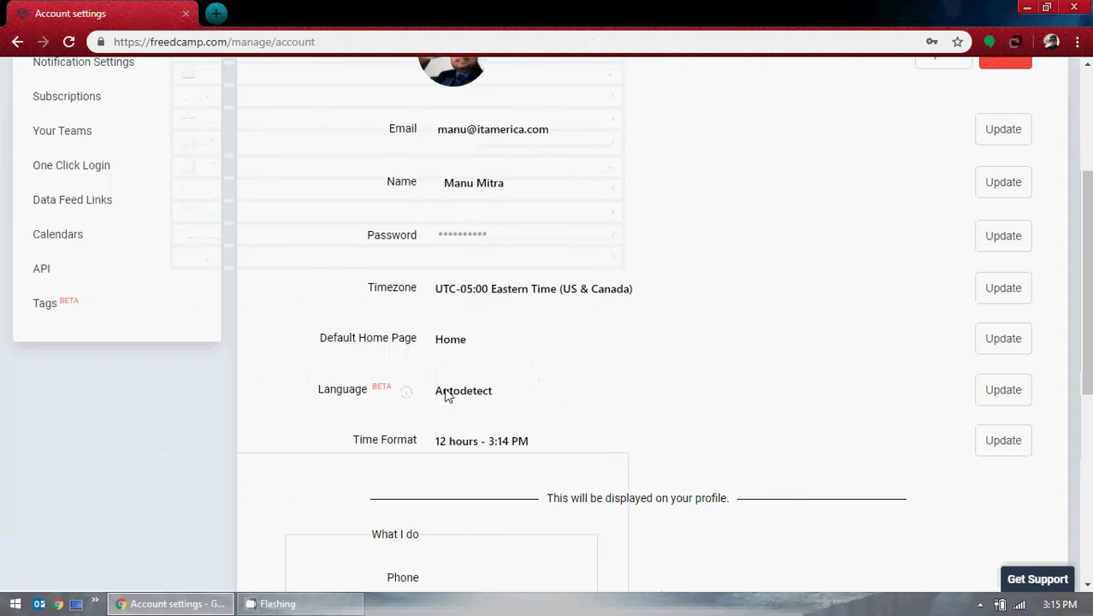
{"action": "left_click", "coordinate": [1005, 391]}
{"action": "left_click", "coordinate": [821, 396]}
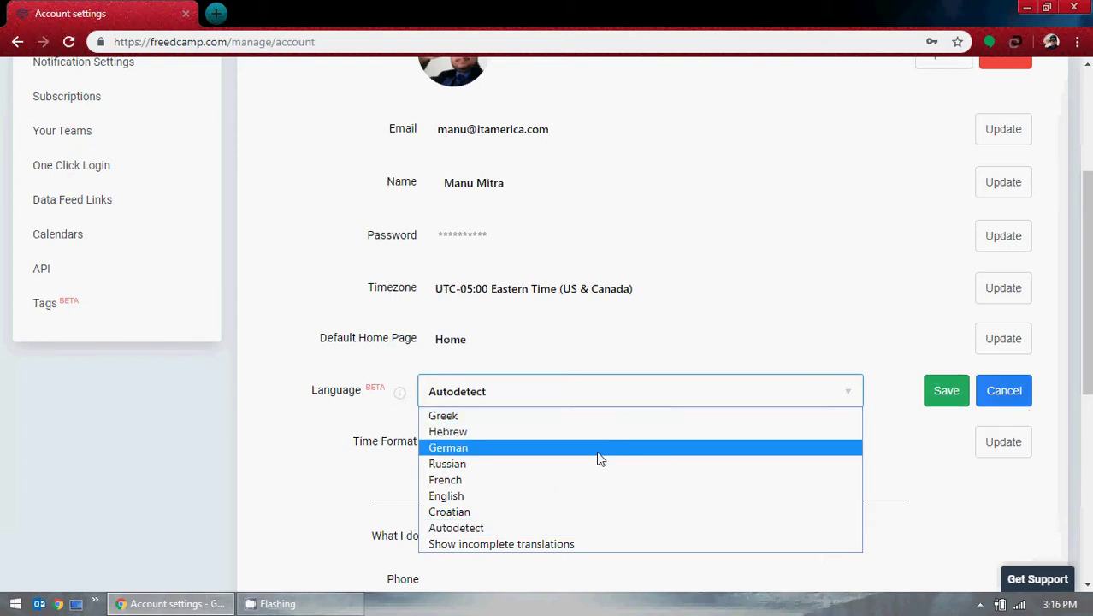
{"action": "left_click", "coordinate": [924, 455]}
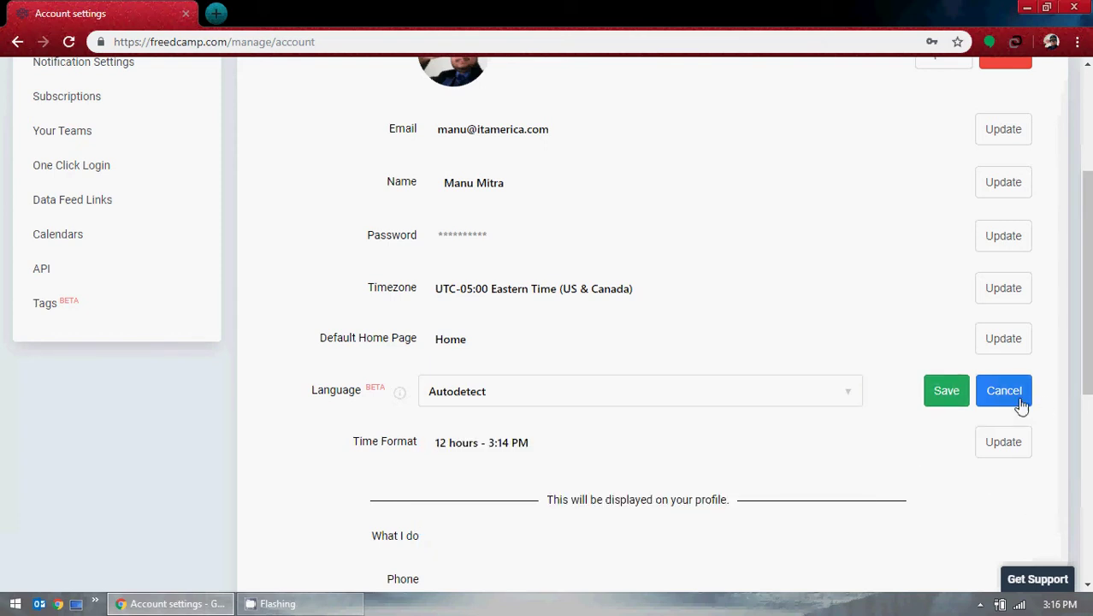
{"action": "left_click", "coordinate": [1018, 402]}
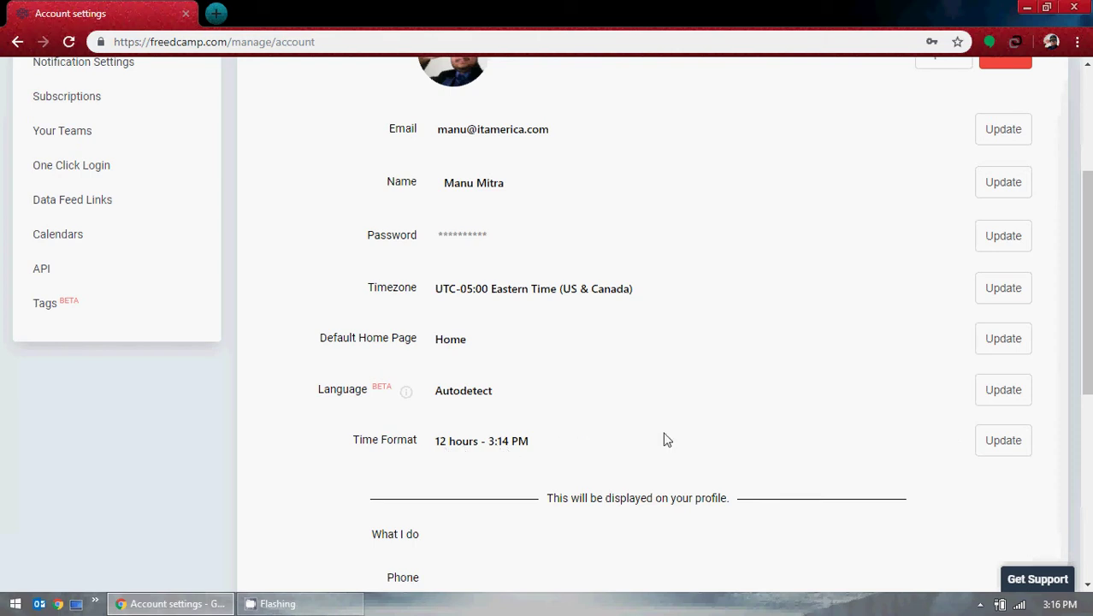
{"action": "scroll", "coordinate": [706, 436], "scroll_direction": "down", "scroll_amount": 4}
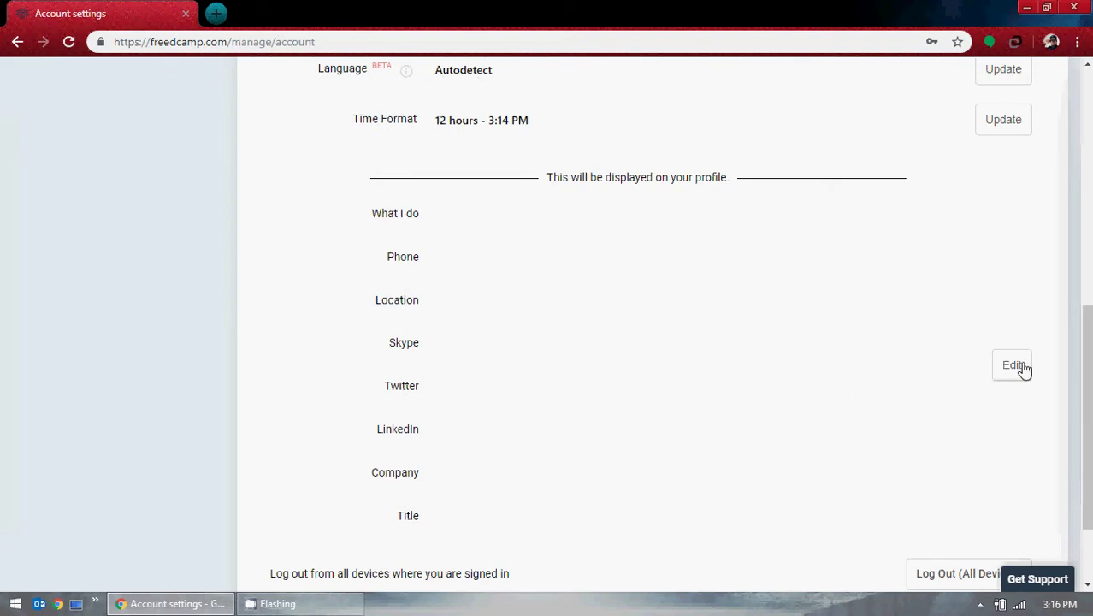
Scroll back to the top of User Profile & Settings and open the account menu
{"action": "scroll", "coordinate": [816, 349], "scroll_direction": "down", "scroll_amount": 2}
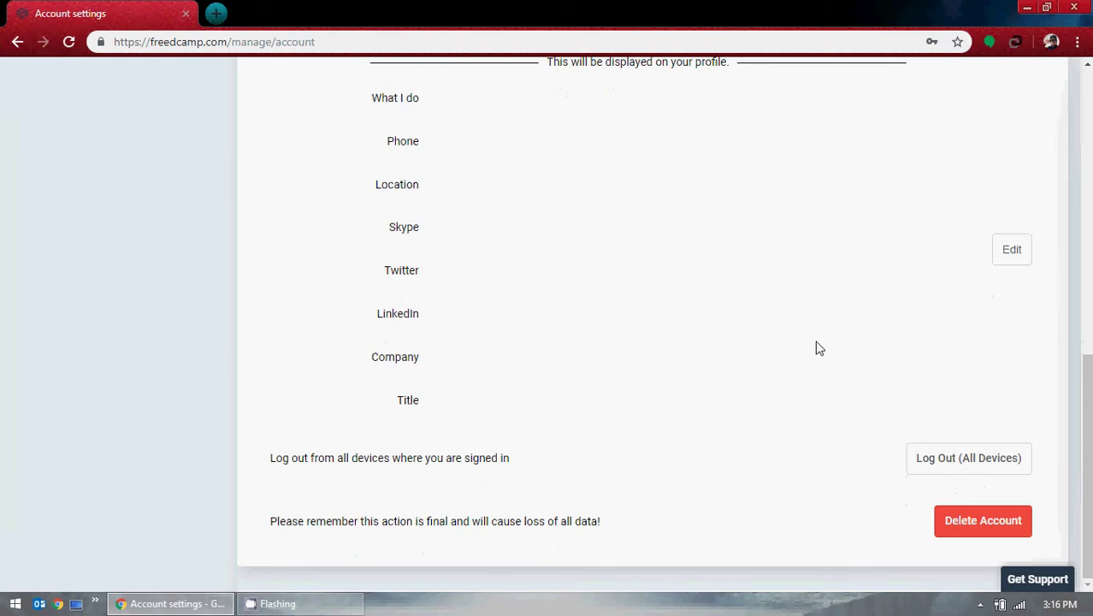
{"action": "scroll", "coordinate": [816, 349], "scroll_direction": "up", "scroll_amount": 3}
{"action": "scroll", "coordinate": [816, 349], "scroll_direction": "up", "scroll_amount": 5}
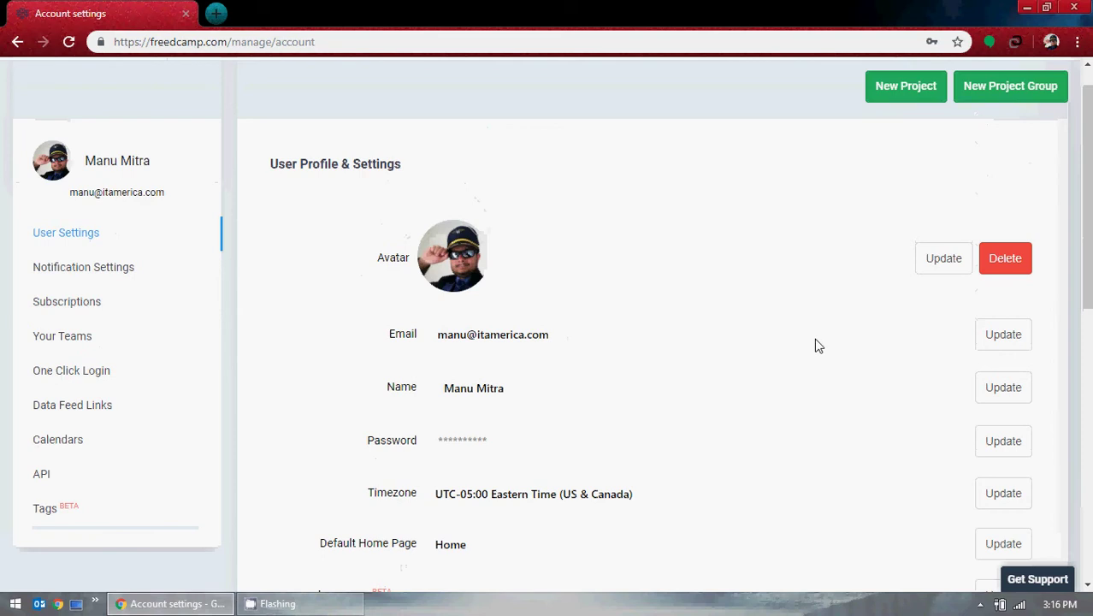
{"action": "scroll", "coordinate": [816, 346], "scroll_direction": "up", "scroll_amount": 1}
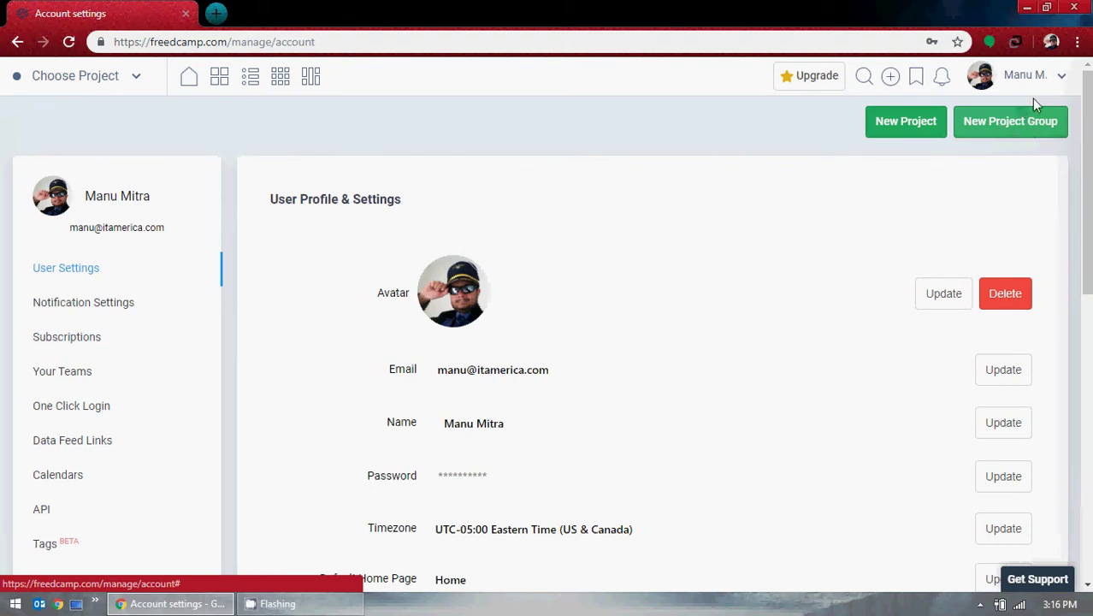
{"action": "left_click", "coordinate": [1061, 77]}
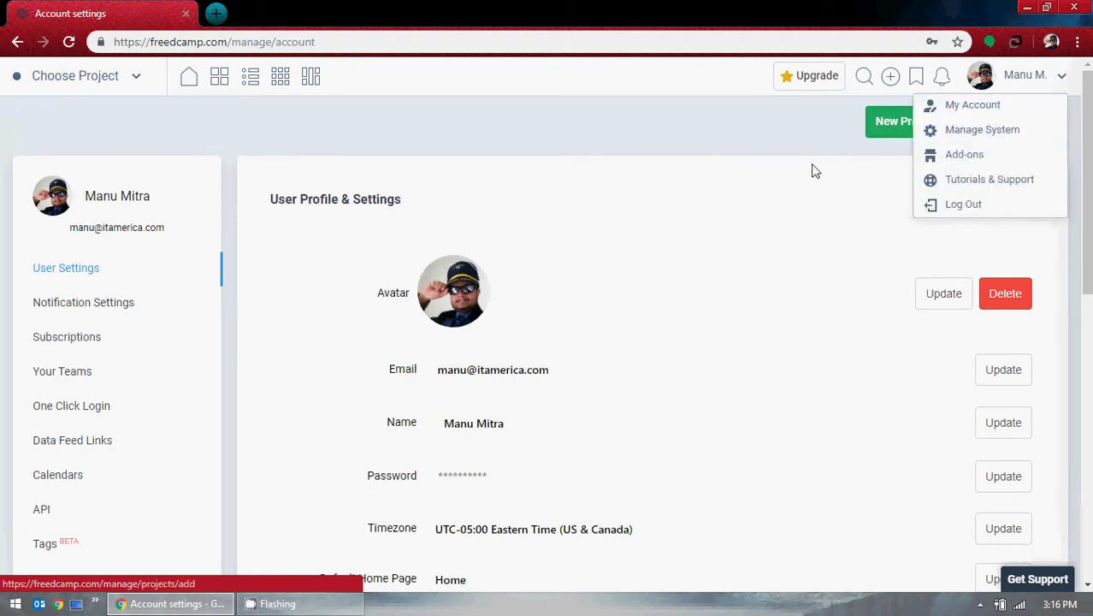
Dismiss the account menu and go to Notification Settings in the left sidebar
{"action": "left_click", "coordinate": [787, 140]}
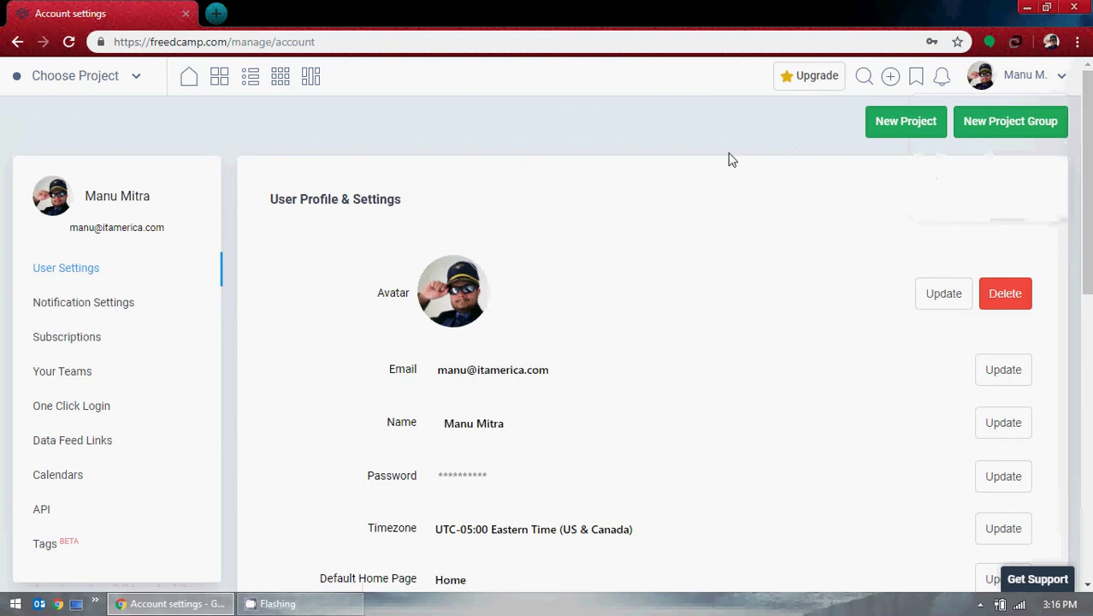
{"action": "left_click", "coordinate": [102, 308]}
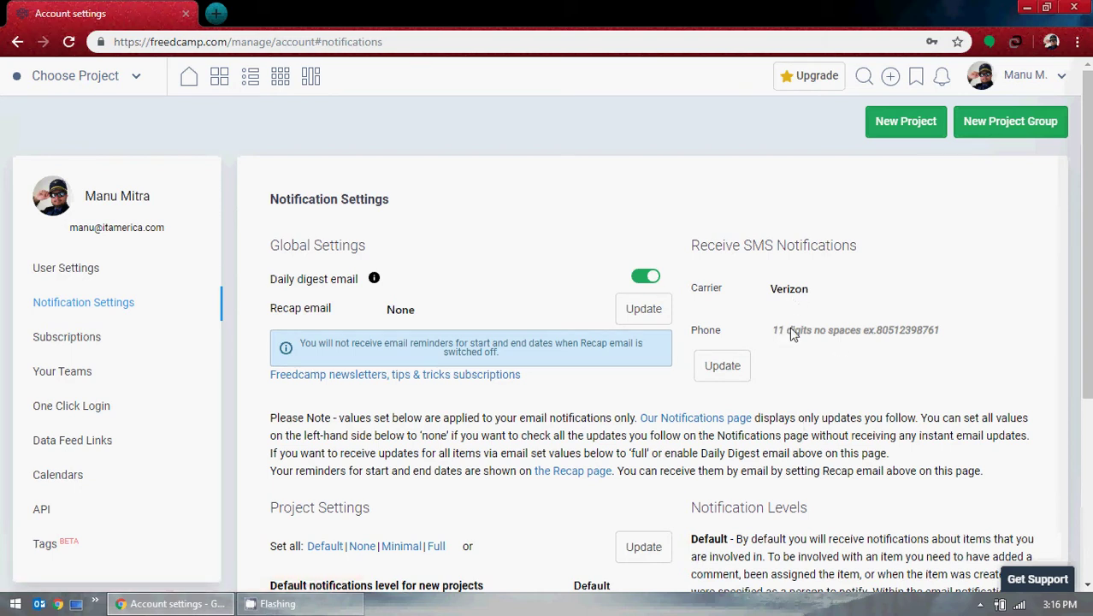
{"action": "left_click", "coordinate": [727, 365]}
{"action": "left_click", "coordinate": [881, 291]}
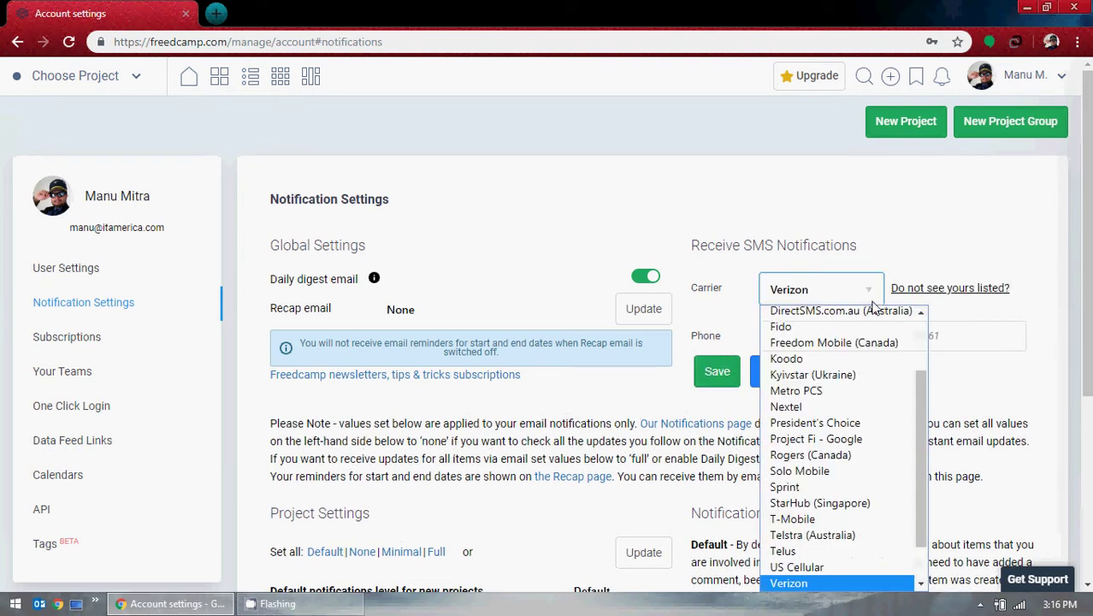
{"action": "scroll", "coordinate": [890, 436], "scroll_direction": "down", "scroll_amount": 1}
{"action": "scroll", "coordinate": [941, 453], "scroll_direction": "down", "scroll_amount": 3}
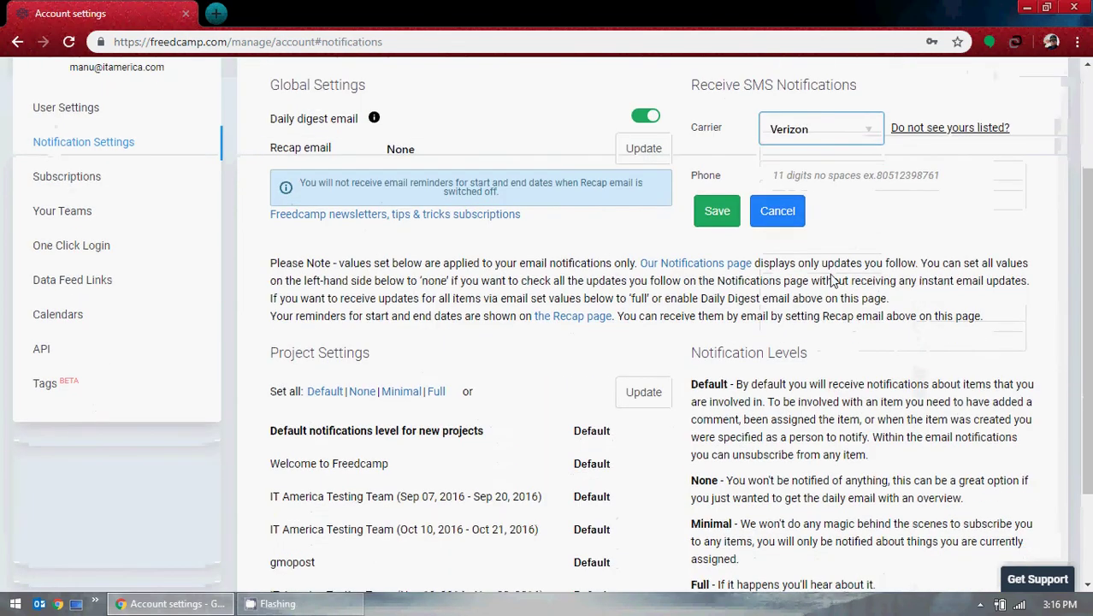
{"action": "scroll", "coordinate": [941, 454], "scroll_direction": "up", "scroll_amount": 2}
{"action": "left_click", "coordinate": [863, 214]}
{"action": "scroll", "coordinate": [821, 419], "scroll_direction": "up", "scroll_amount": 2}
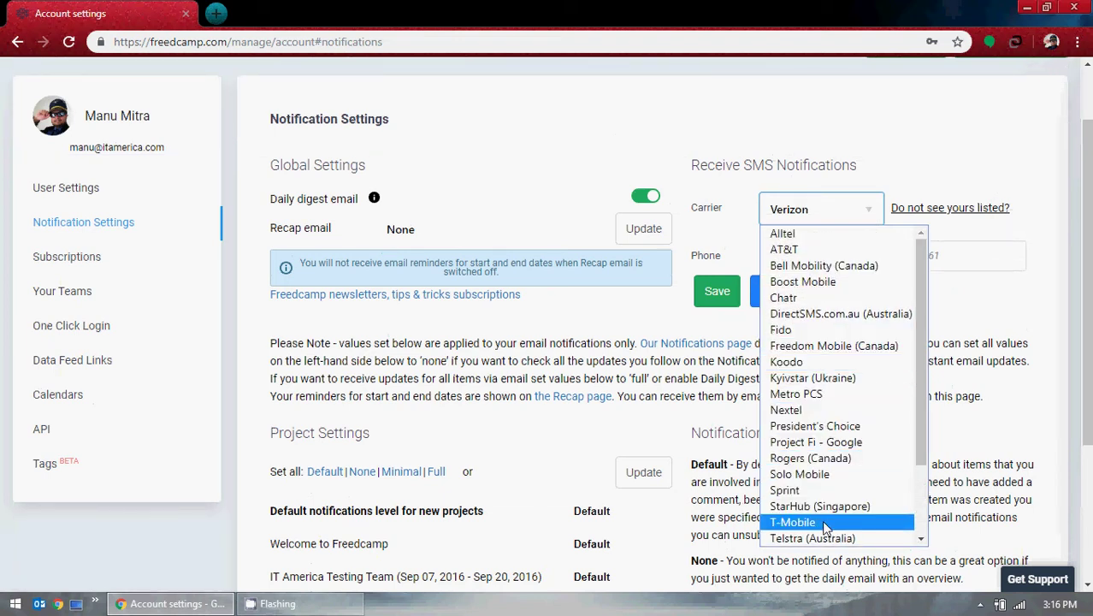
{"action": "scroll", "coordinate": [825, 526], "scroll_direction": "down", "scroll_amount": 3}
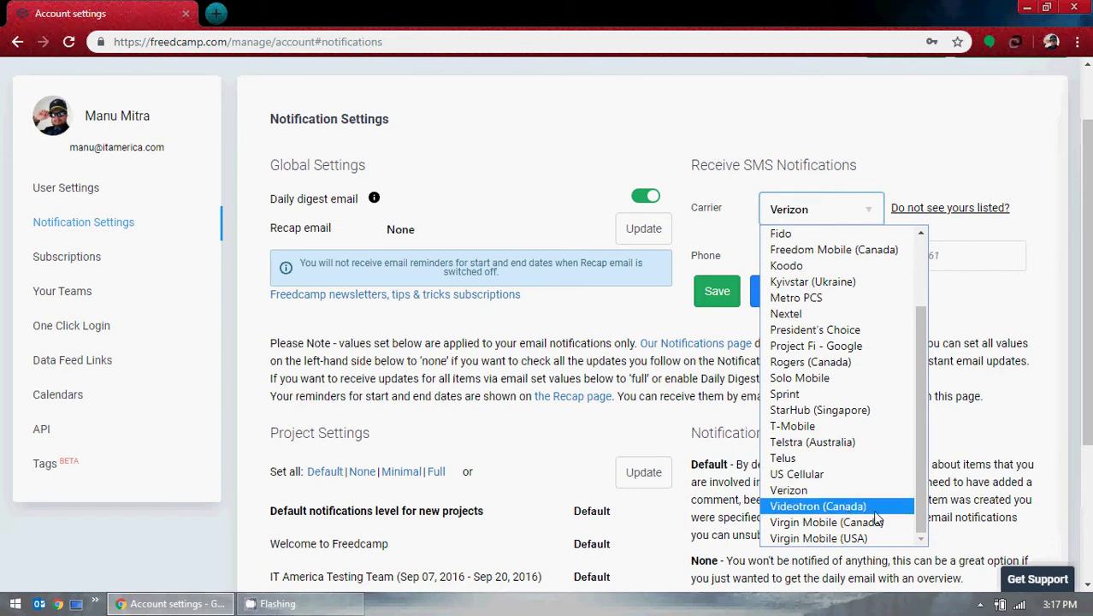
{"action": "scroll", "coordinate": [858, 505], "scroll_direction": "up", "scroll_amount": 2}
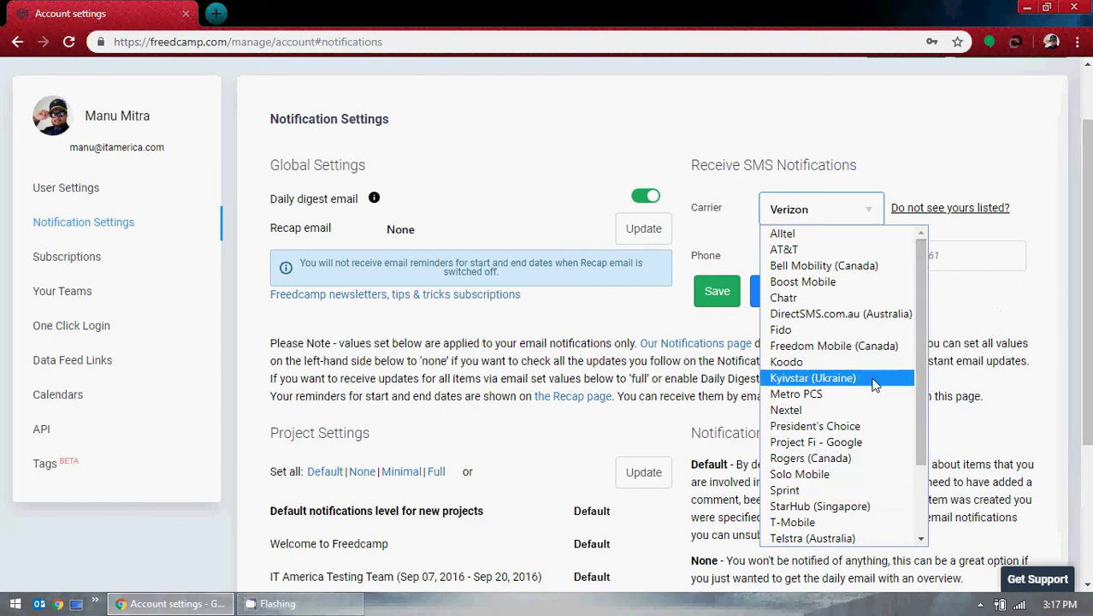
{"action": "left_click", "coordinate": [1011, 315]}
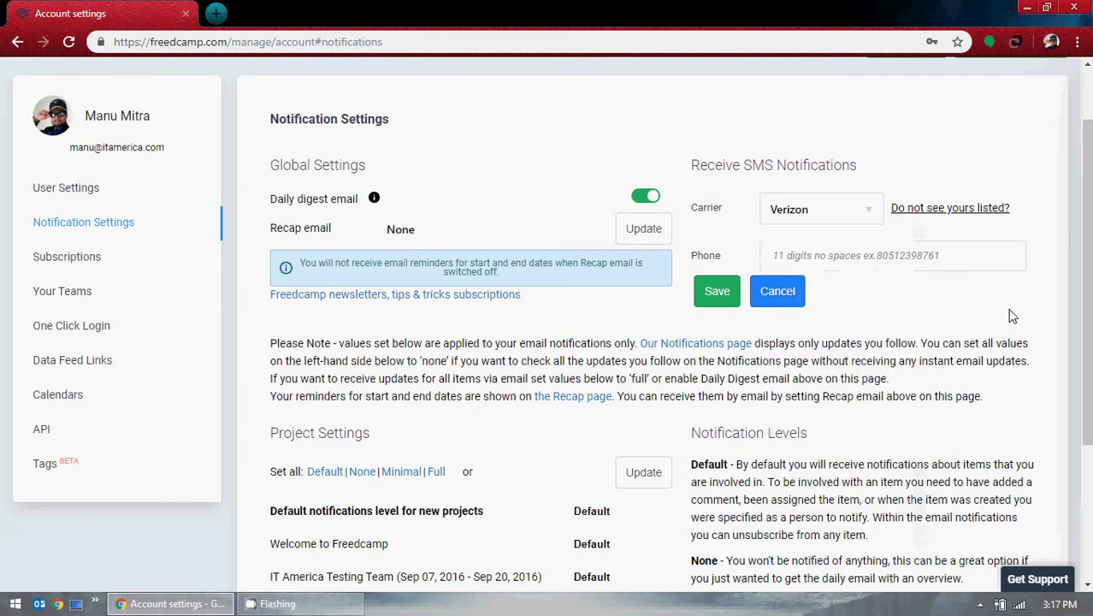
{"action": "left_click", "coordinate": [780, 291]}
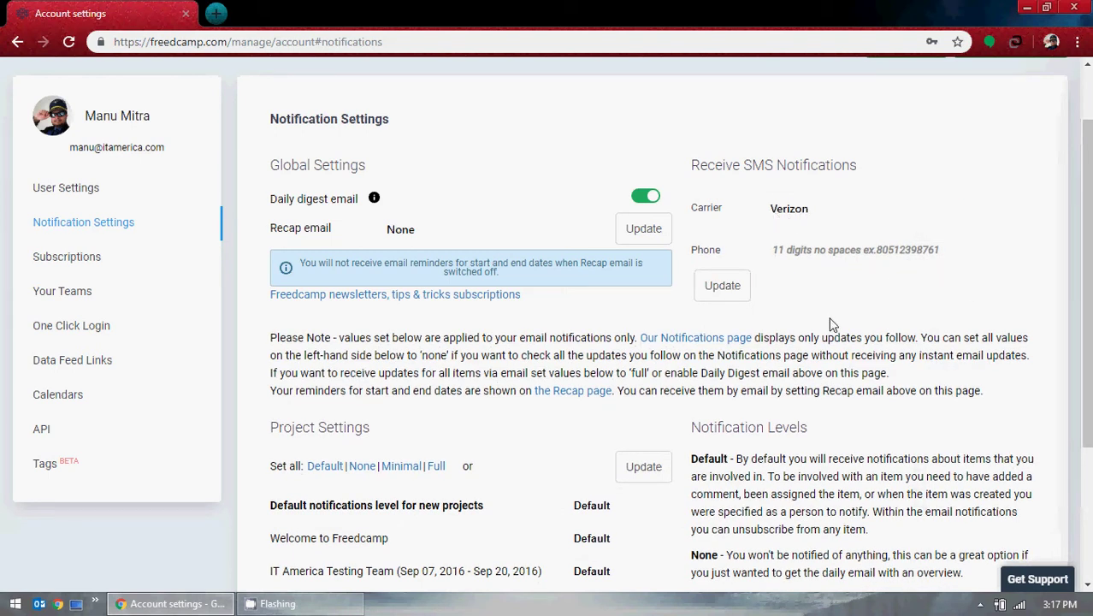
{"action": "left_click", "coordinate": [722, 286]}
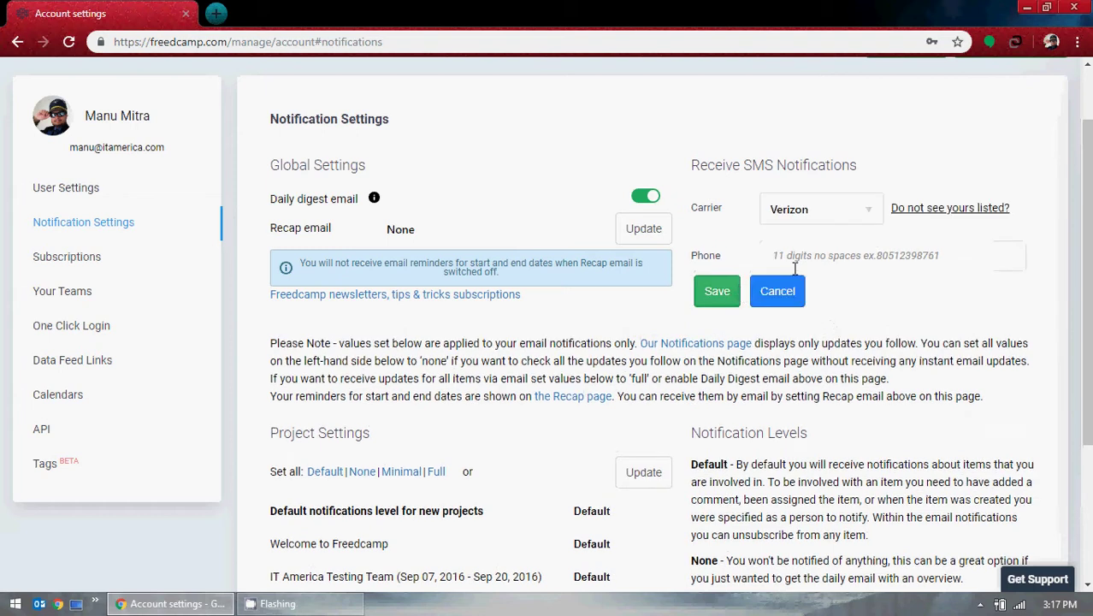
{"action": "left_click", "coordinate": [905, 210]}
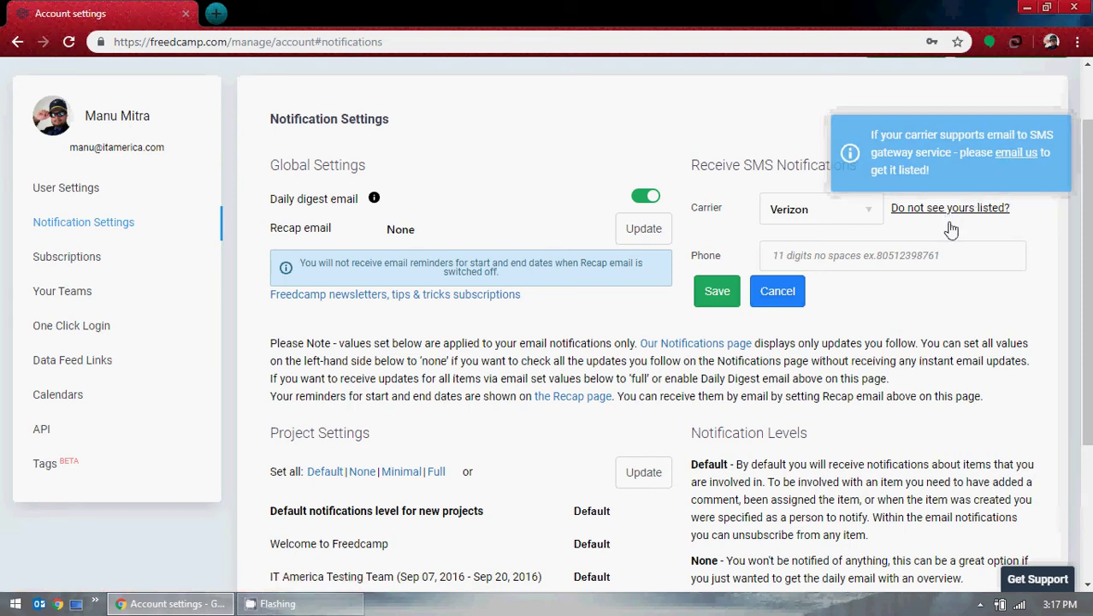
{"action": "left_click", "coordinate": [949, 209]}
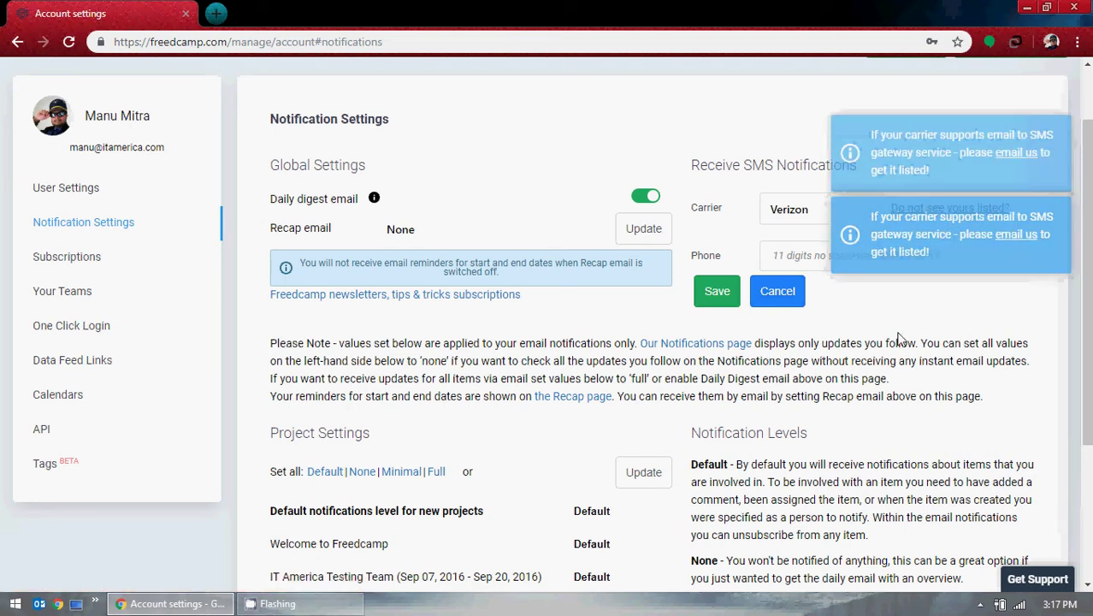
{"action": "left_click", "coordinate": [789, 255]}
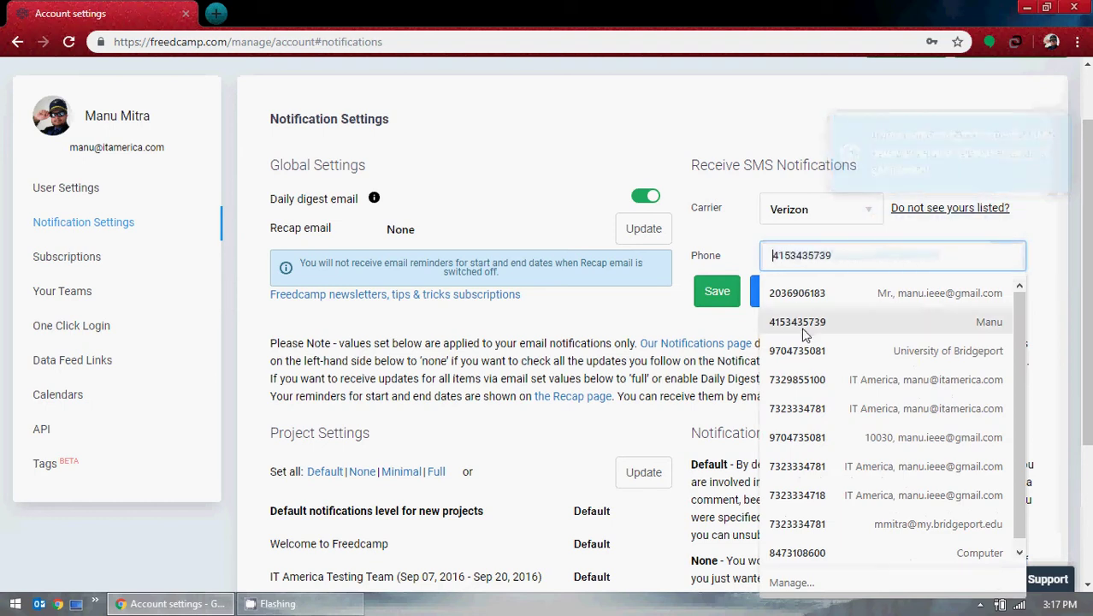
{"action": "left_click", "coordinate": [1050, 211]}
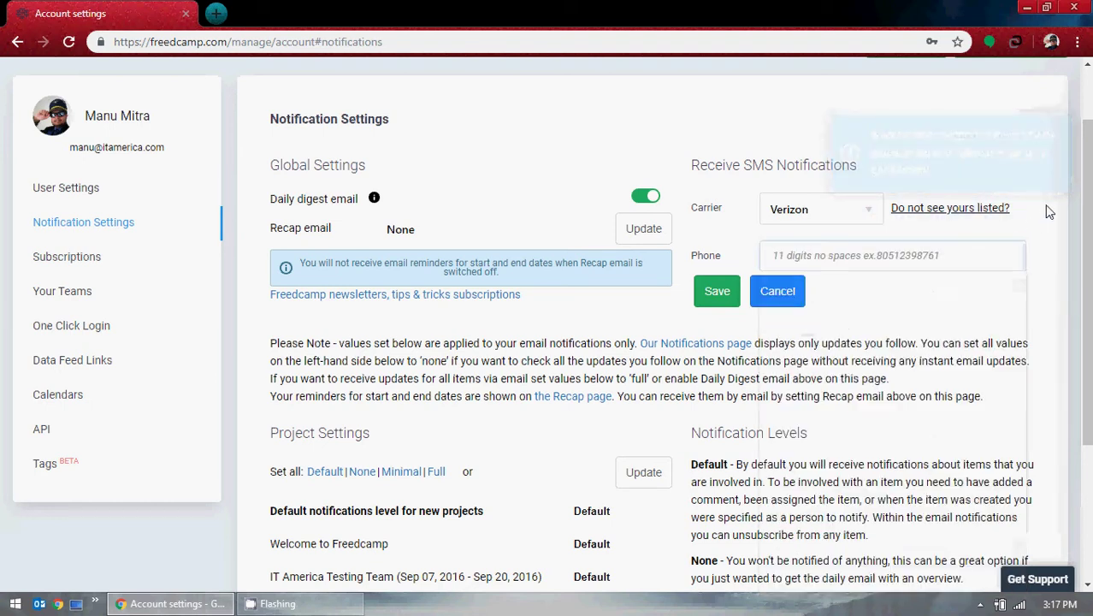
{"action": "left_click", "coordinate": [798, 291]}
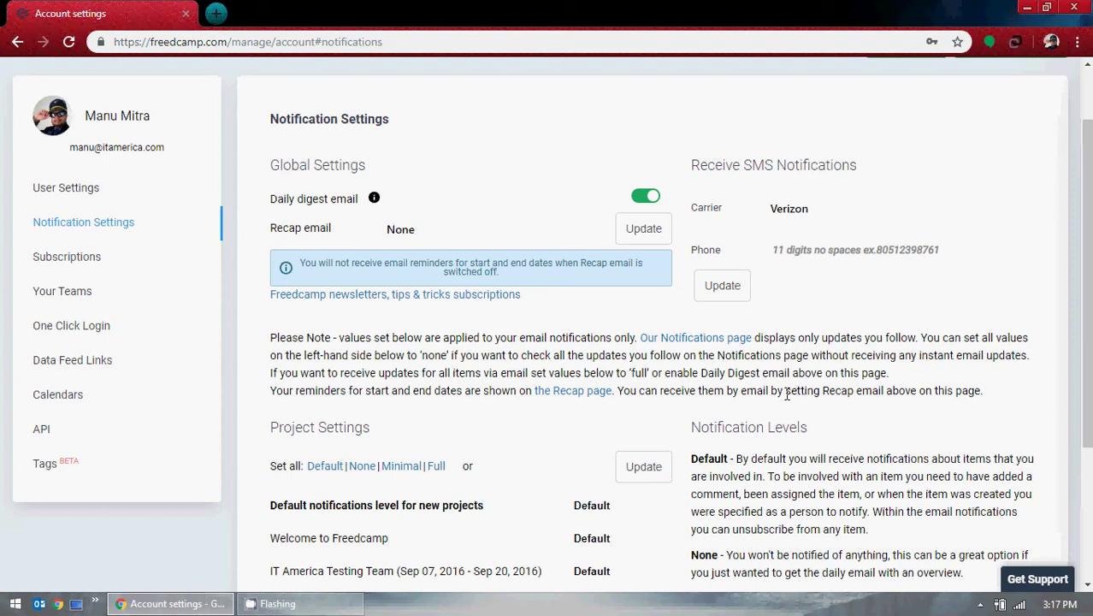
{"action": "scroll", "coordinate": [786, 395], "scroll_direction": "down", "scroll_amount": 2}
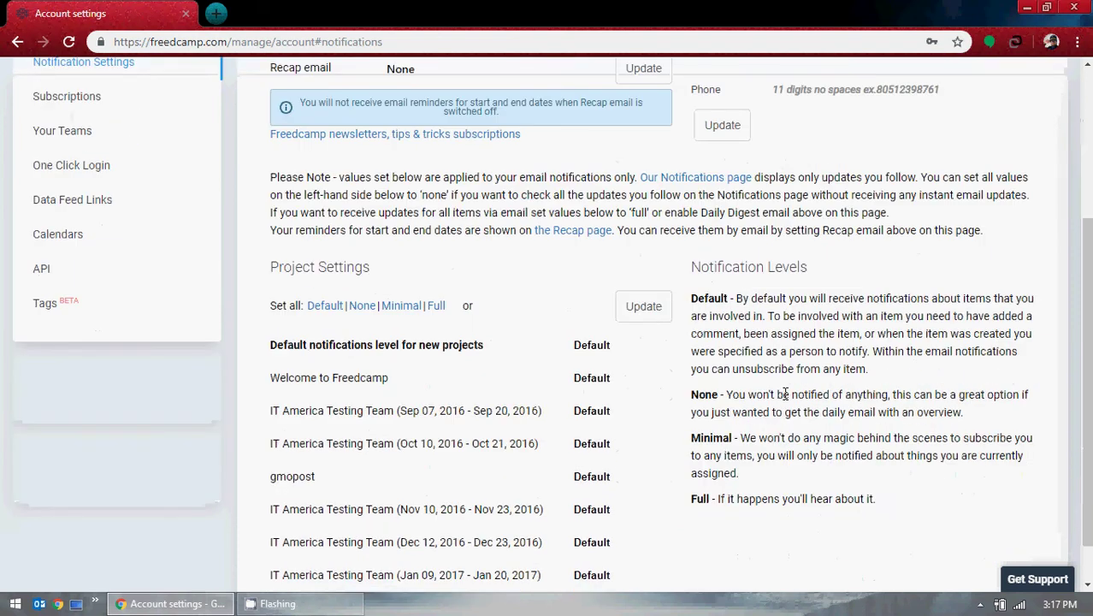
{"action": "scroll", "coordinate": [786, 394], "scroll_direction": "down", "scroll_amount": 1}
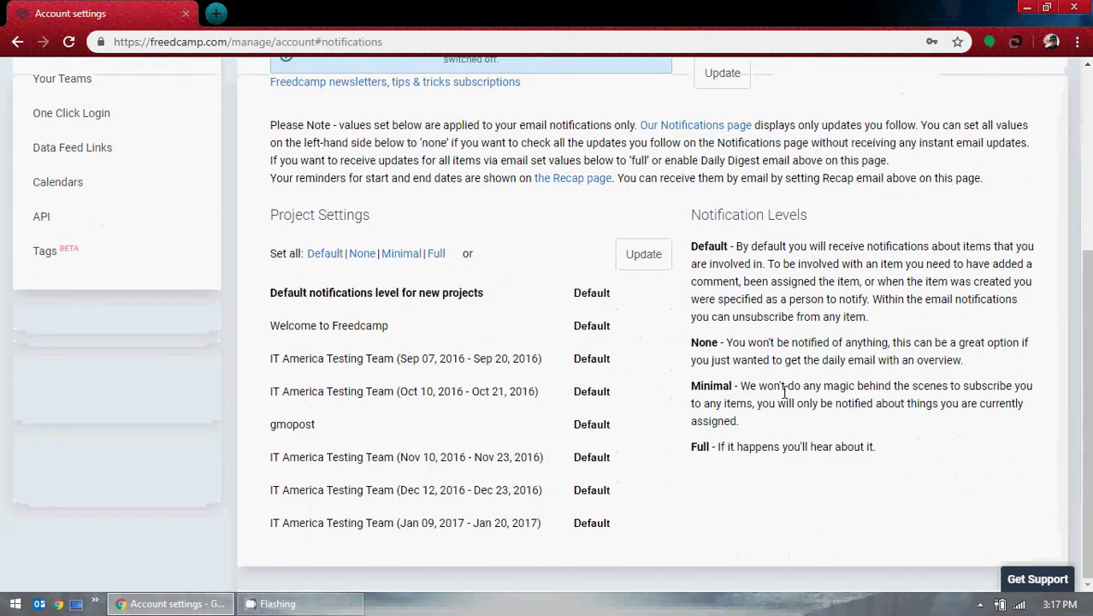
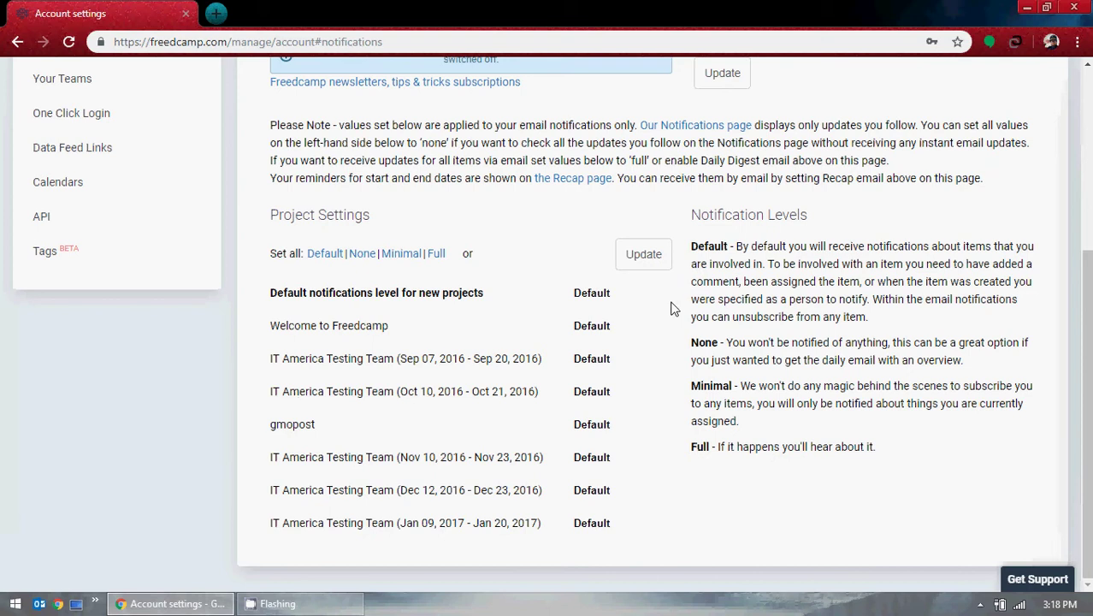
Make project notification levels editable and review the None/Minimal/Default/Full choices, keeping Default
{"action": "left_click", "coordinate": [648, 255]}
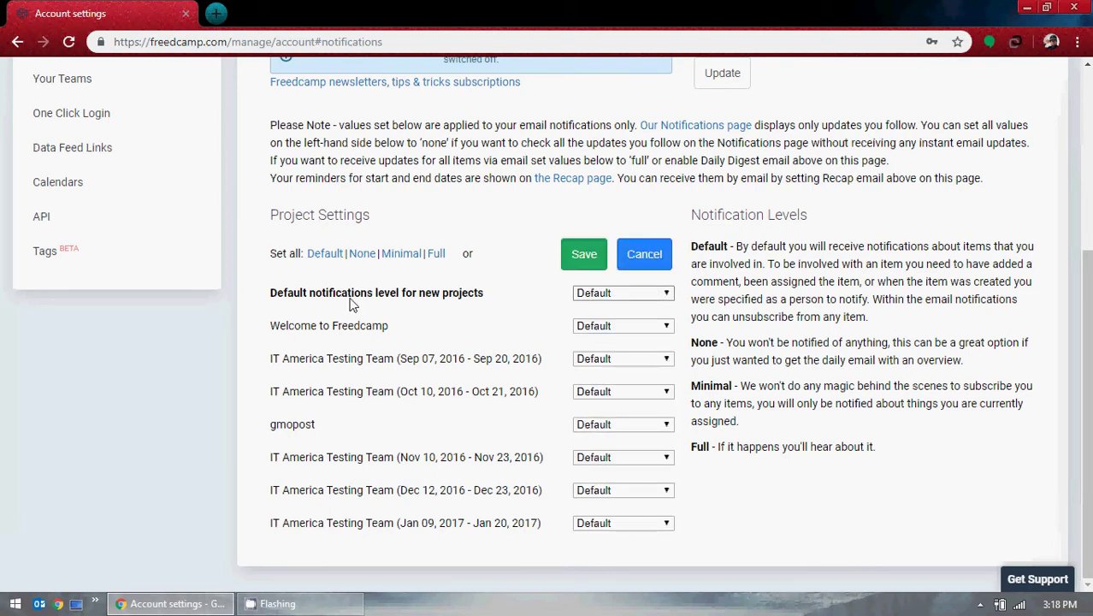
{"action": "left_click", "coordinate": [620, 294]}
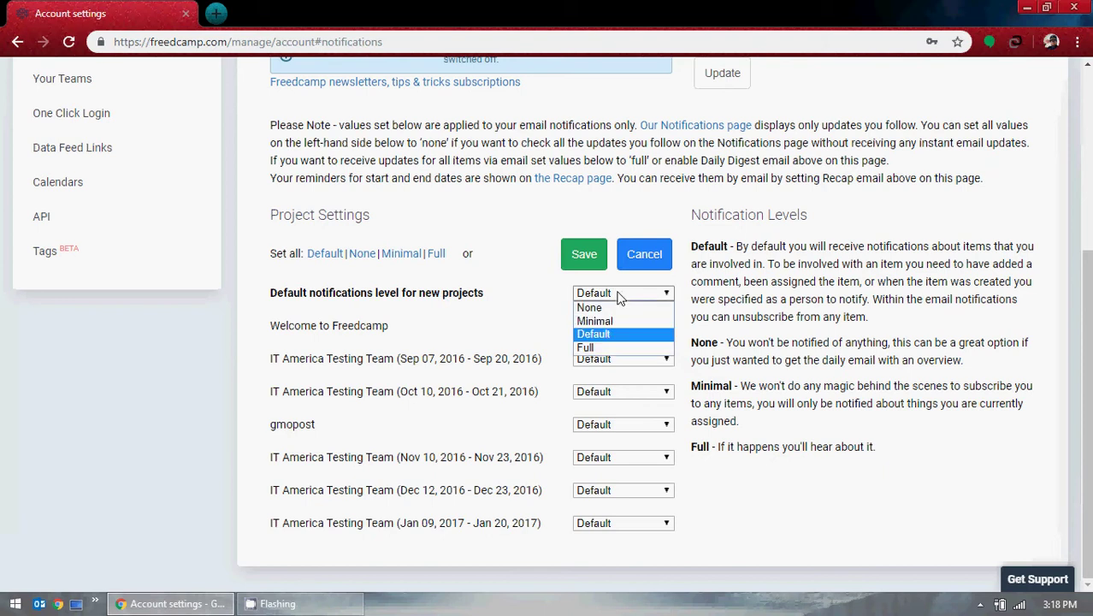
{"action": "left_click", "coordinate": [620, 295]}
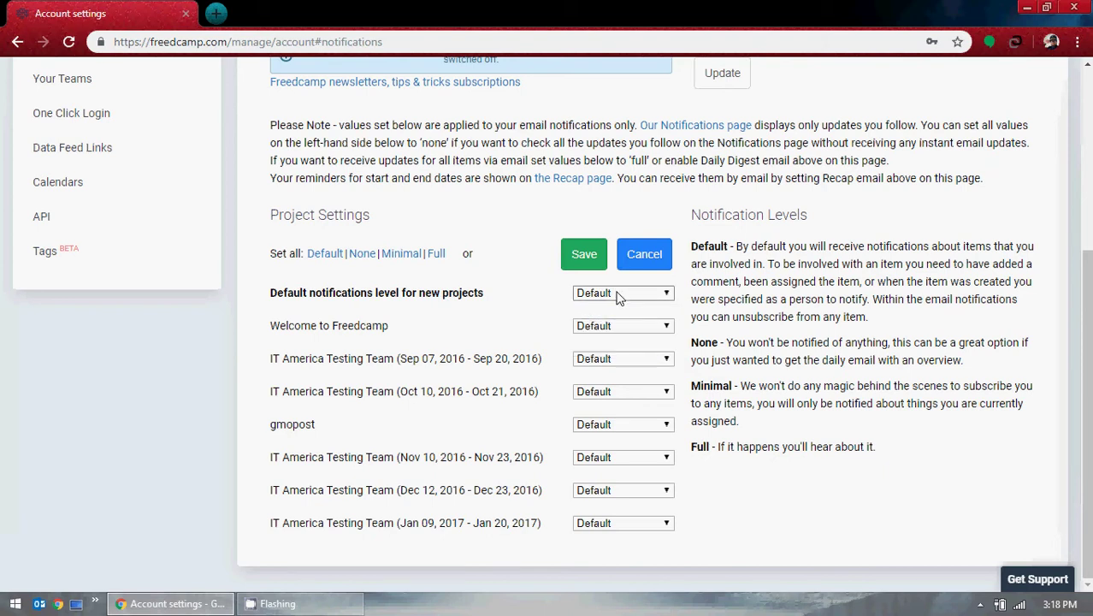
{"action": "left_click", "coordinate": [620, 295]}
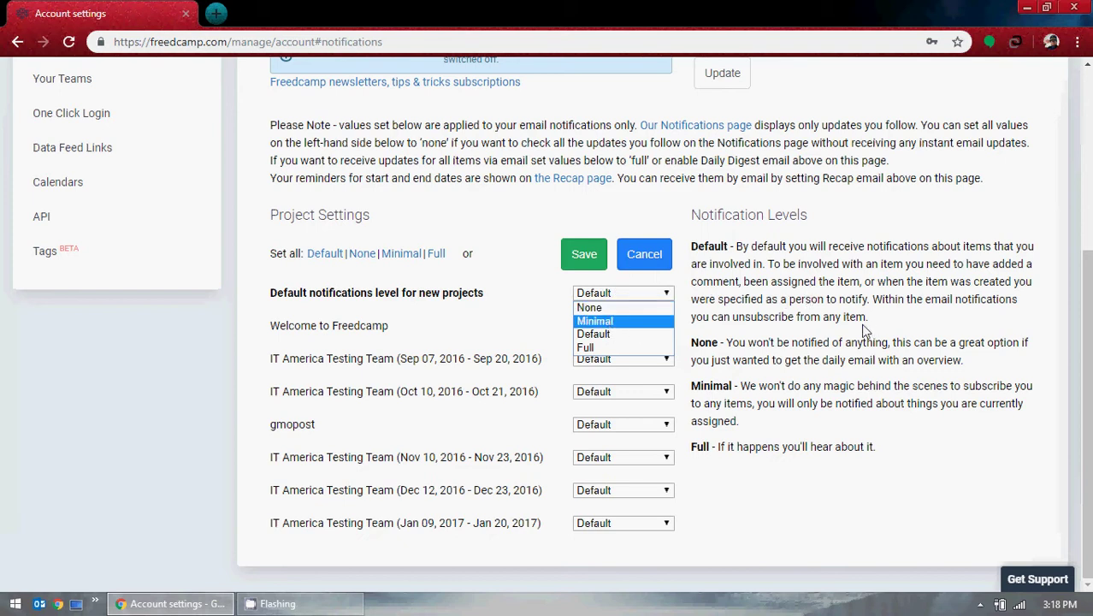
{"action": "left_click", "coordinate": [858, 485]}
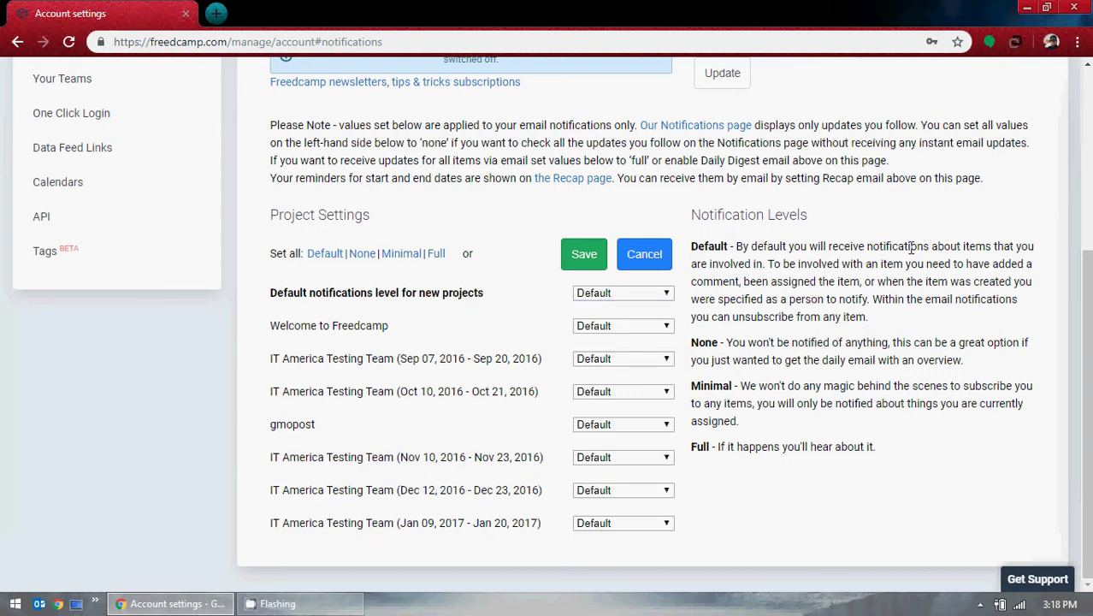
Highlight the Default, None, Minimal and Full level descriptions, then clear the highlight
{"action": "double_click", "coordinate": [757, 263]}
{"action": "left_click_drag", "start_coordinate": [753, 247], "coordinate": [699, 266]}
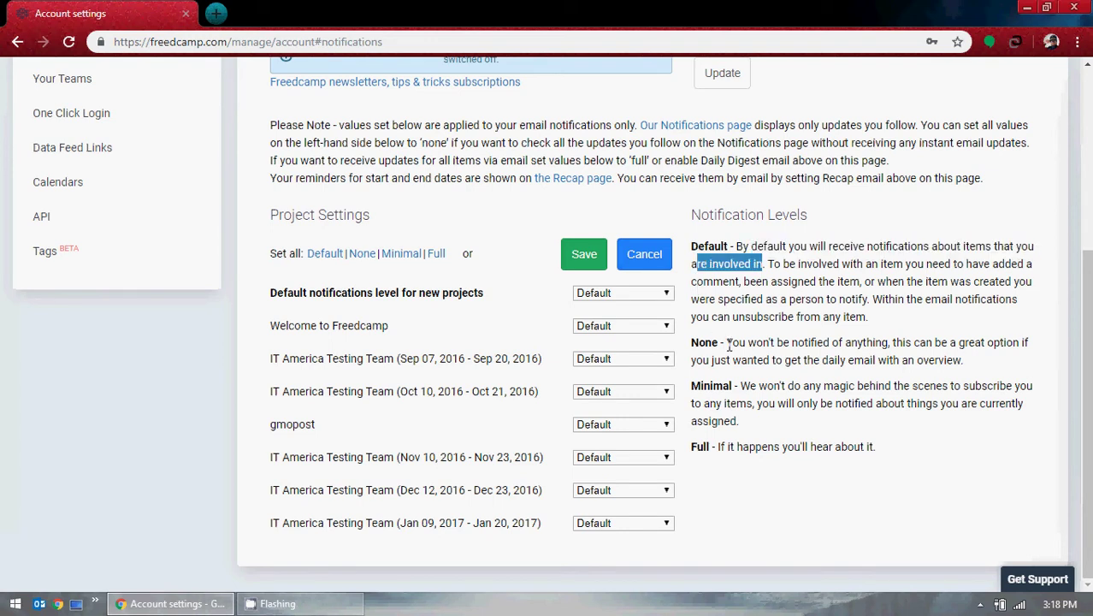
{"action": "left_click_drag", "start_coordinate": [729, 343], "coordinate": [1030, 361]}
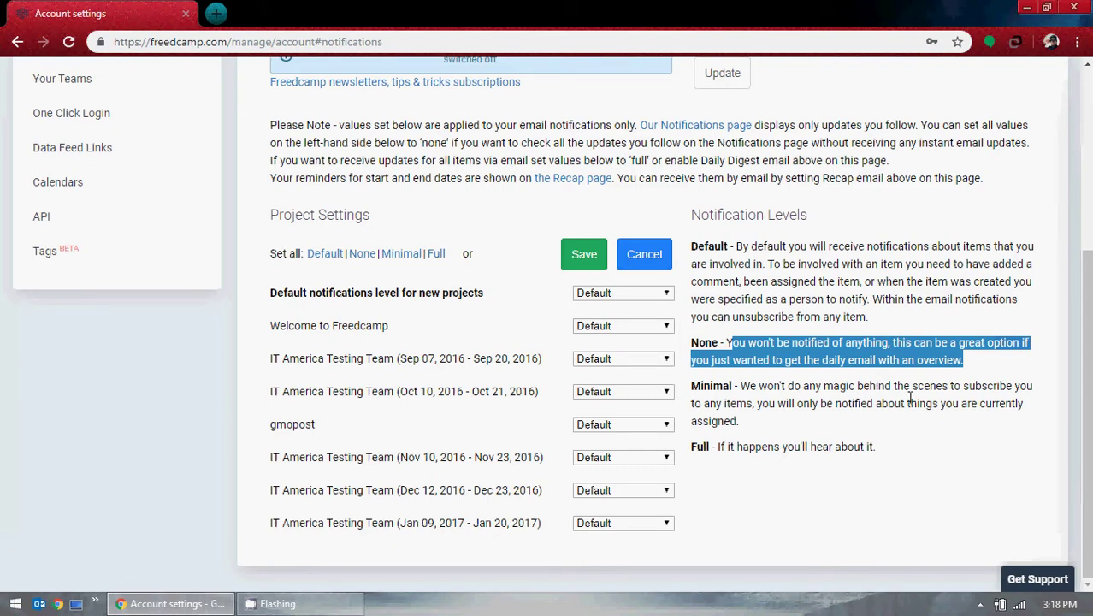
{"action": "left_click", "coordinate": [756, 419]}
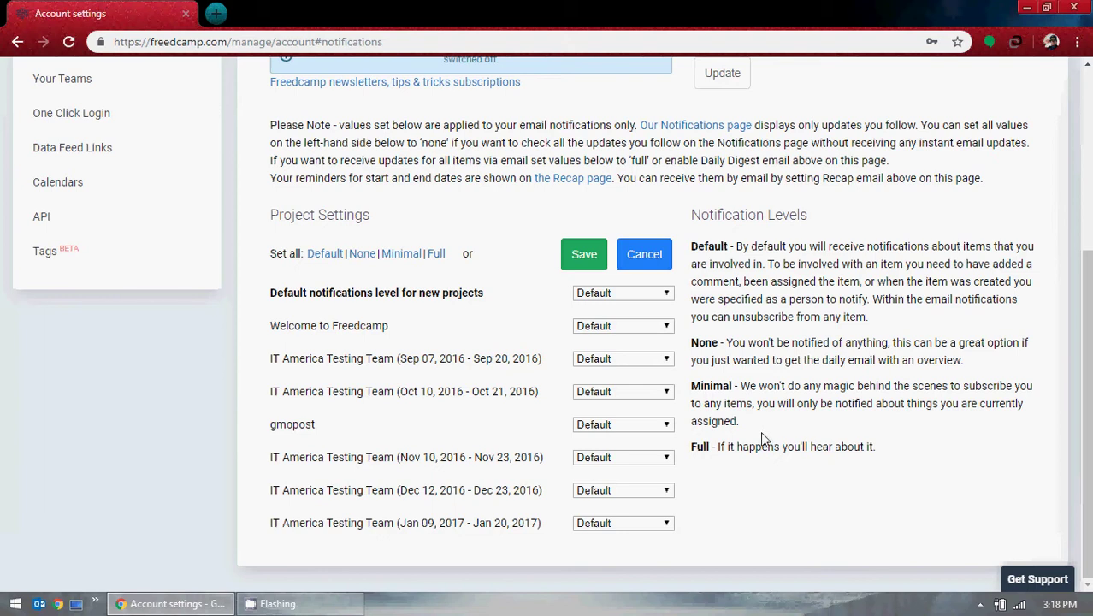
{"action": "left_click_drag", "start_coordinate": [740, 424], "coordinate": [986, 411]}
{"action": "left_click_drag", "start_coordinate": [872, 445], "coordinate": [736, 450]}
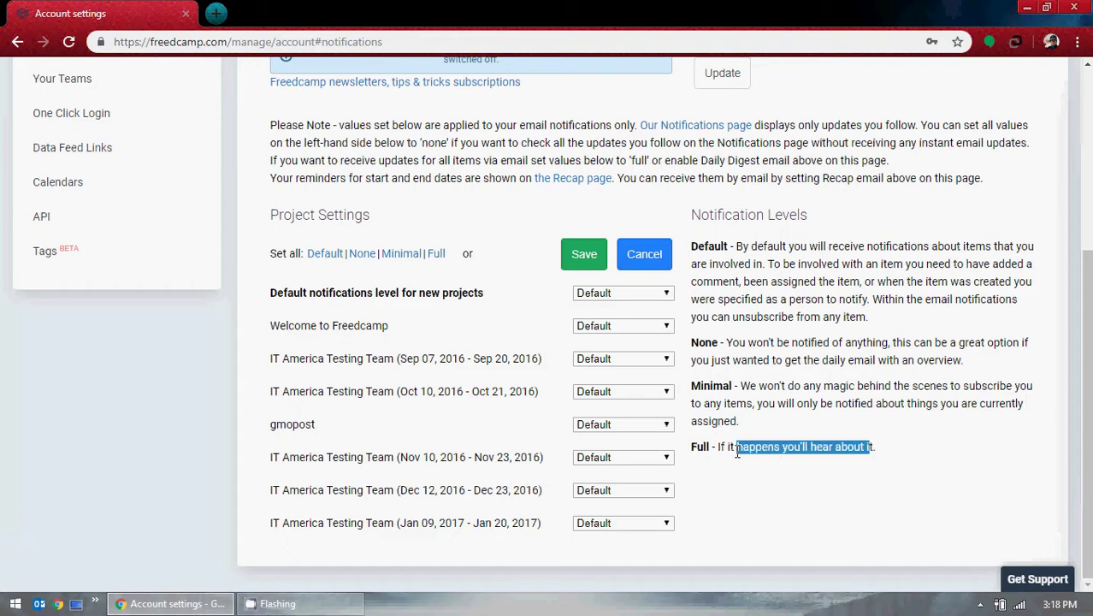
{"action": "left_click_drag", "start_coordinate": [834, 317], "coordinate": [790, 319]}
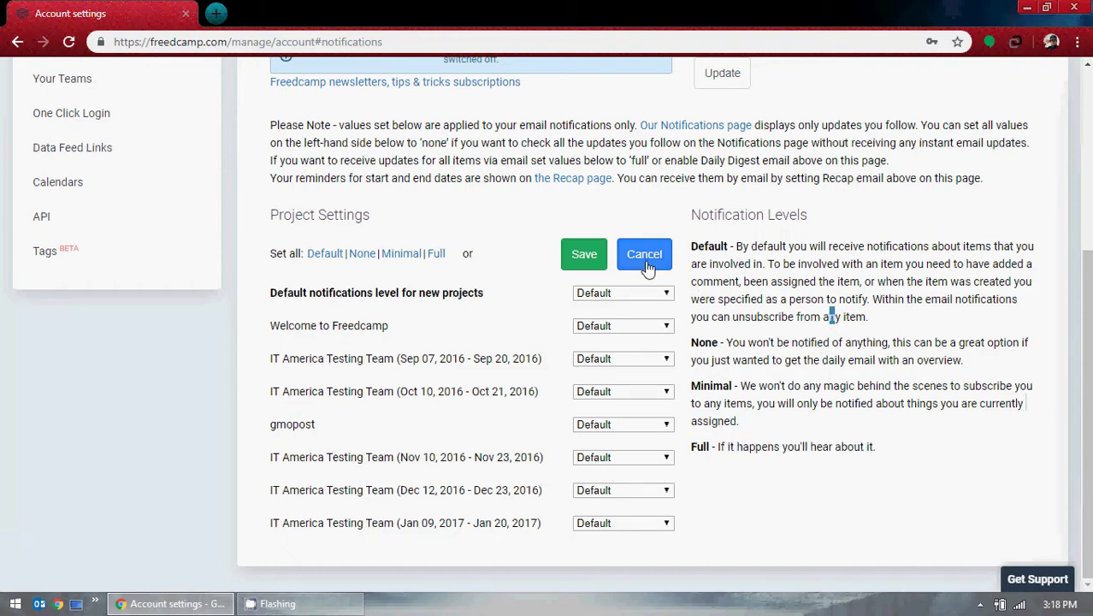
{"action": "scroll", "coordinate": [979, 402], "scroll_direction": "up", "scroll_amount": 3}
{"action": "left_click", "coordinate": [979, 411]}
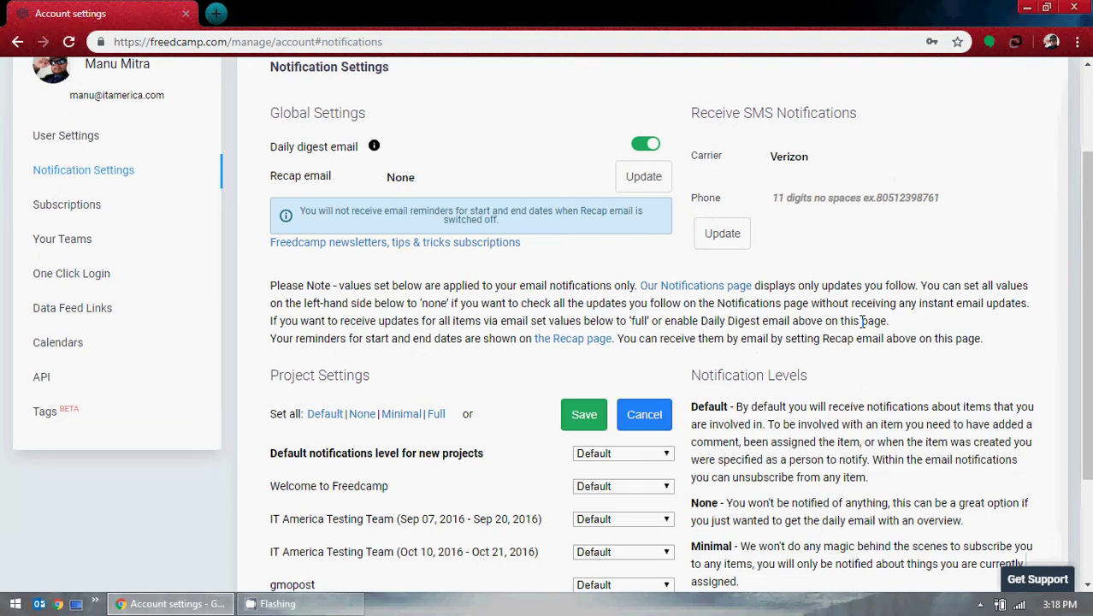
Cancel the project level edits and return to the Daily digest email setting at the top
{"action": "left_click", "coordinate": [637, 420]}
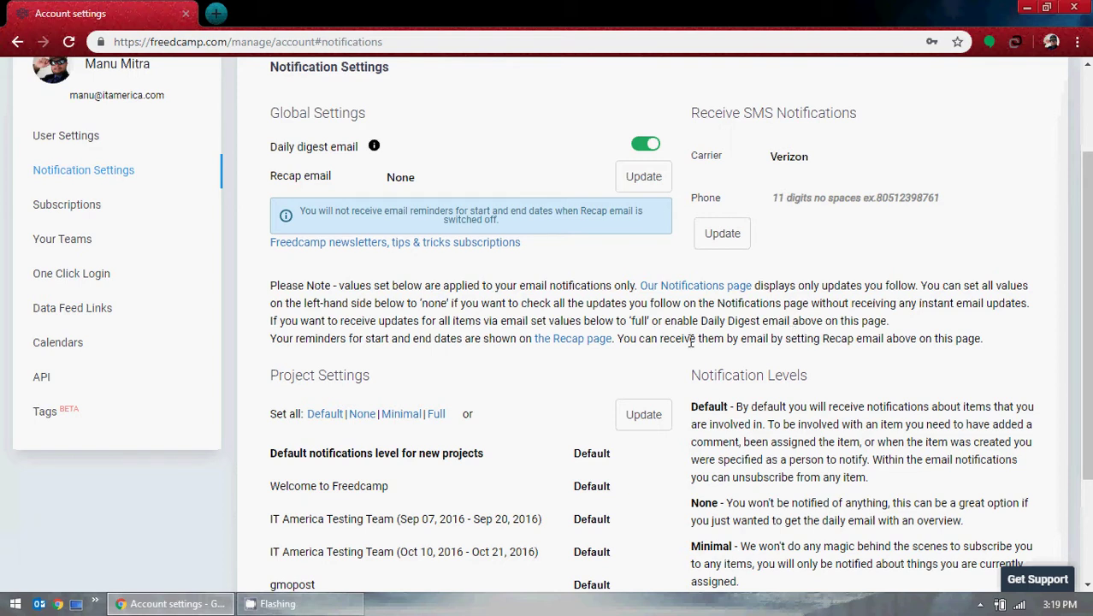
{"action": "scroll", "coordinate": [343, 445], "scroll_direction": "up", "scroll_amount": 3}
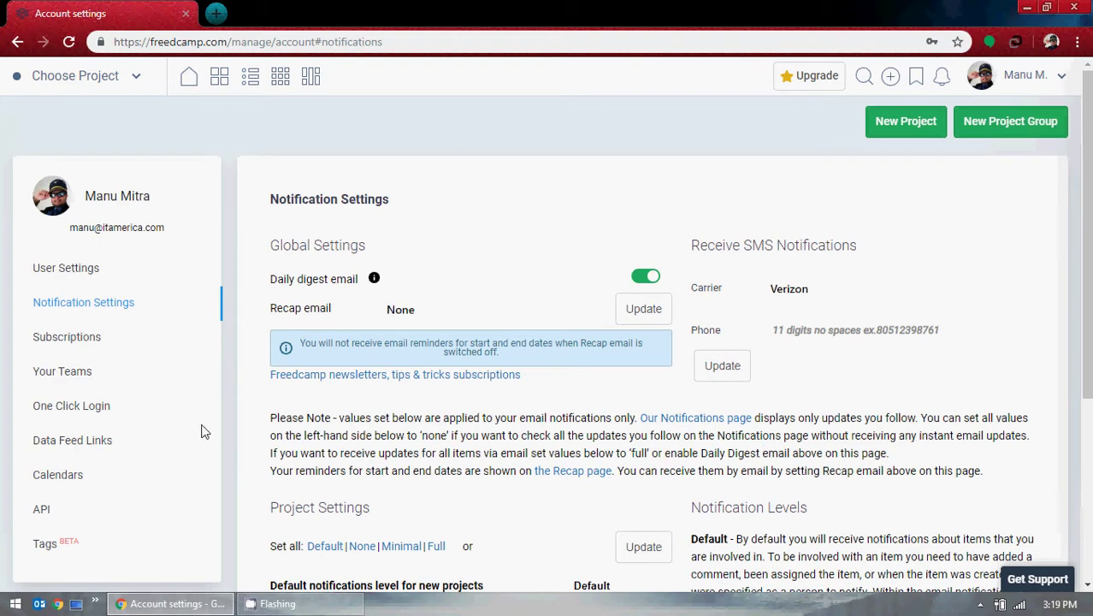
{"action": "scroll", "coordinate": [707, 498], "scroll_direction": "down", "scroll_amount": 1}
{"action": "scroll", "coordinate": [706, 499], "scroll_direction": "down", "scroll_amount": 2}
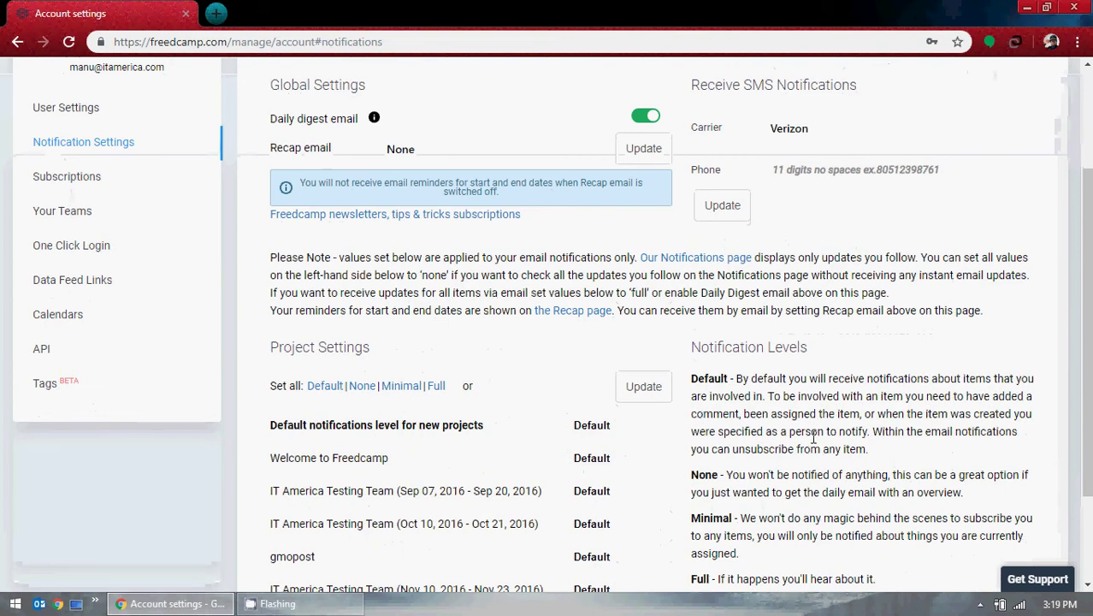
{"action": "scroll", "coordinate": [814, 438], "scroll_direction": "up", "scroll_amount": 2}
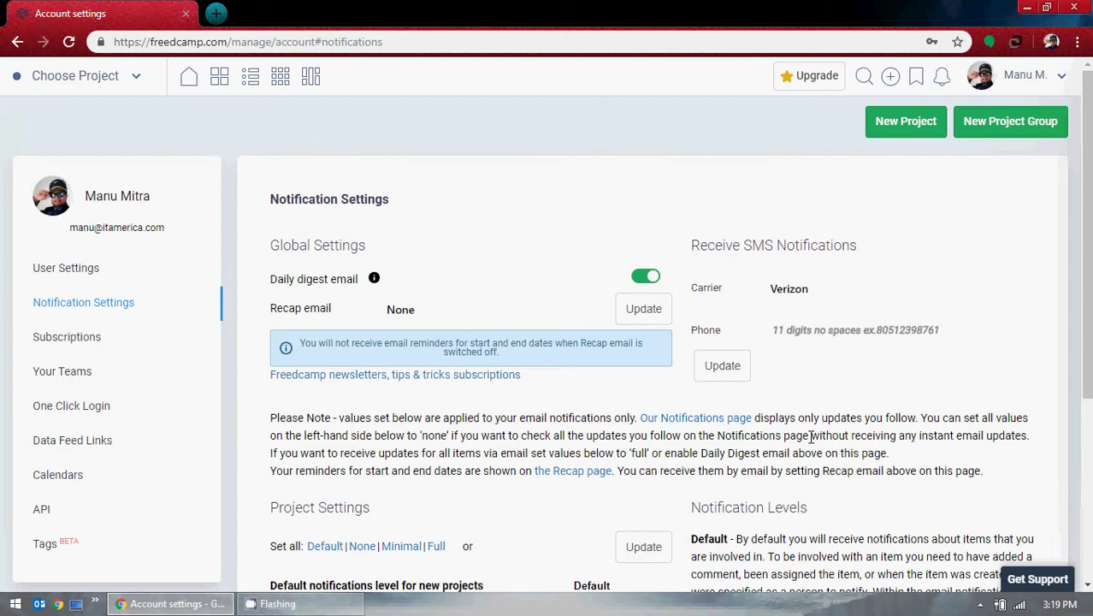
{"action": "scroll", "coordinate": [814, 437], "scroll_direction": "down", "scroll_amount": 2}
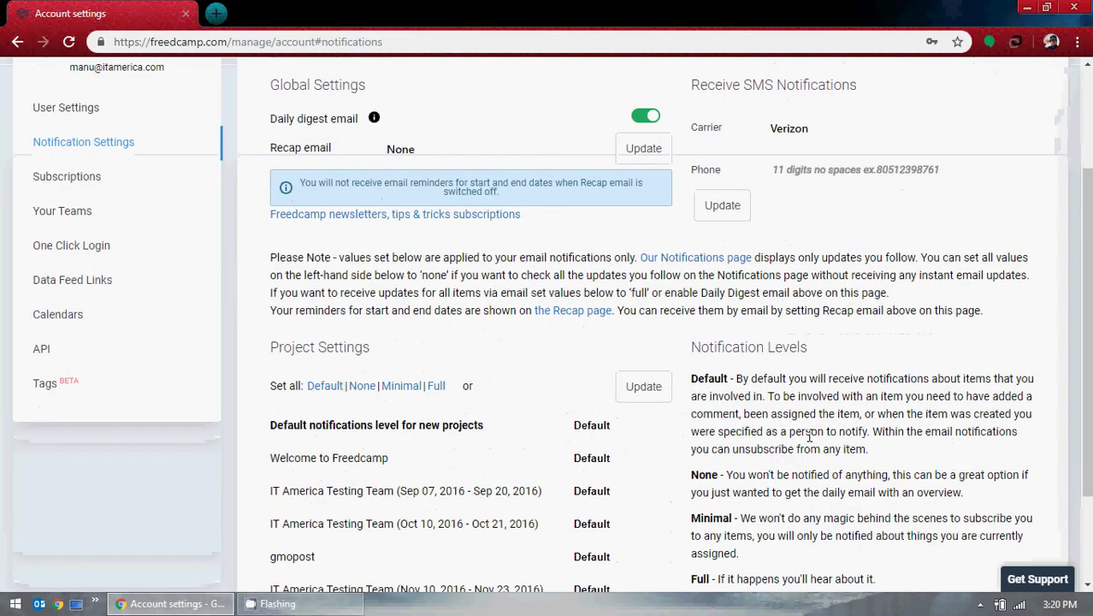
{"action": "scroll", "coordinate": [809, 436], "scroll_direction": "up", "scroll_amount": 2}
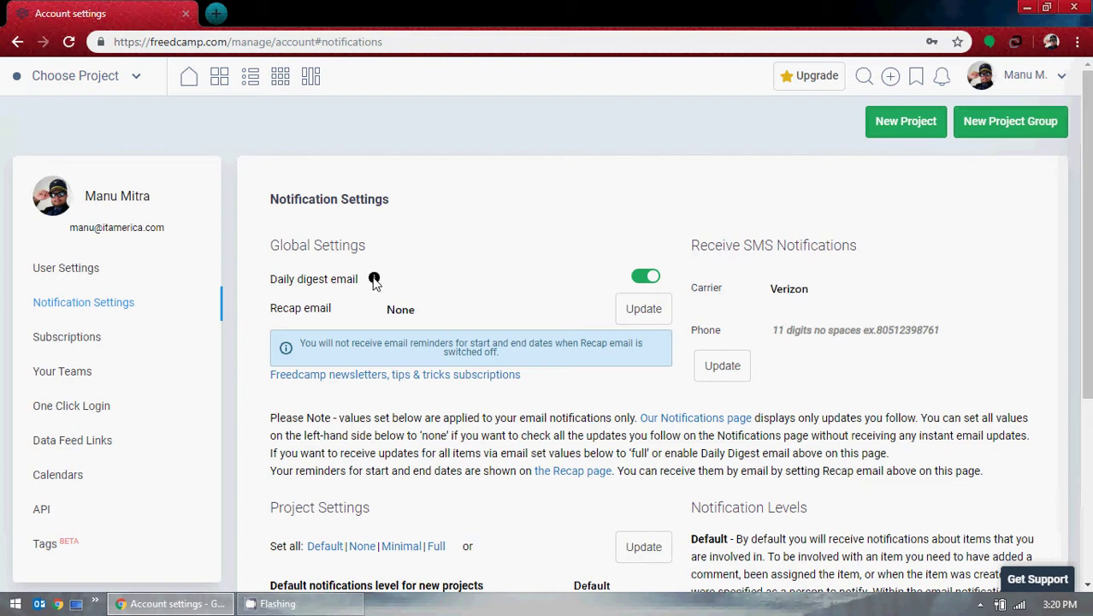
{"action": "mouse_move", "coordinate": [374, 283]}
Switch the daily digest email off and review recap frequency options, leaving recap at None
{"action": "left_click", "coordinate": [644, 279]}
{"action": "left_click", "coordinate": [626, 313]}
{"action": "left_click", "coordinate": [523, 317]}
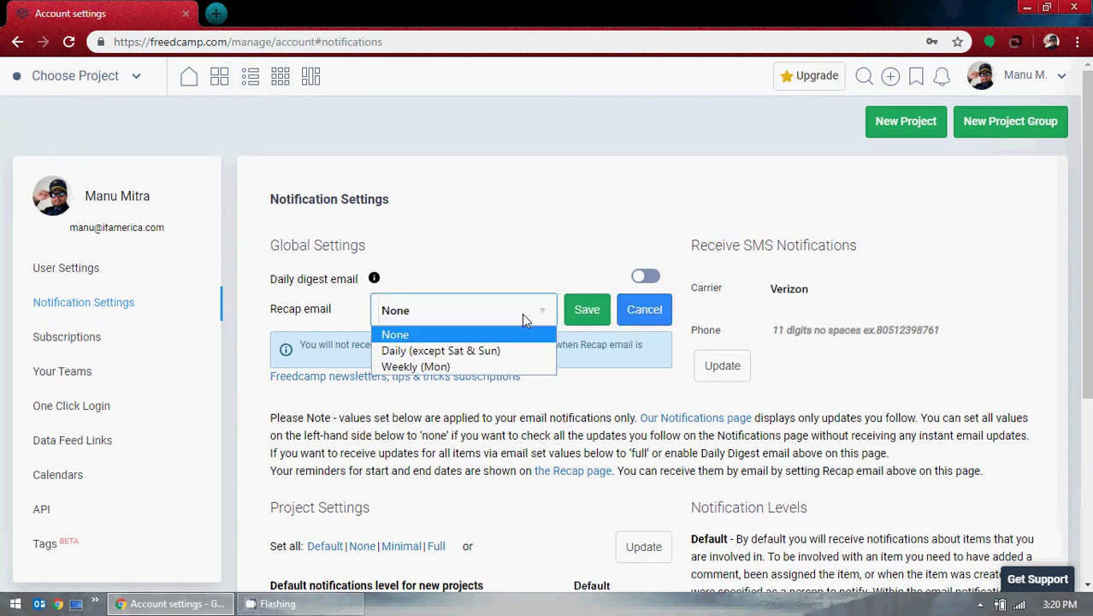
{"action": "left_click", "coordinate": [751, 450]}
{"action": "left_click", "coordinate": [654, 321]}
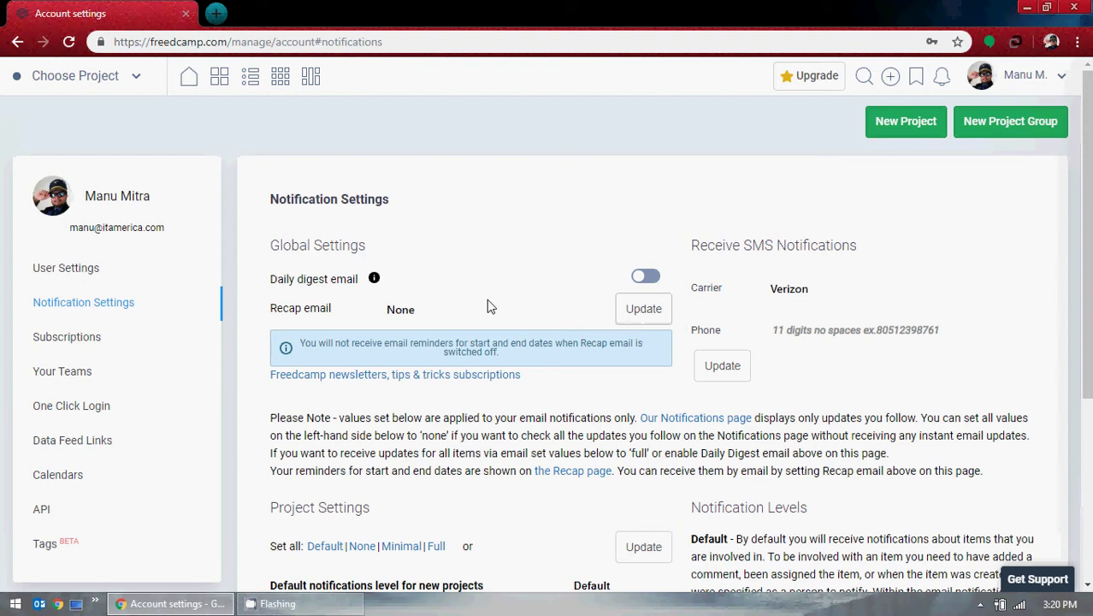
{"action": "scroll", "coordinate": [539, 271], "scroll_direction": "down", "scroll_amount": 3}
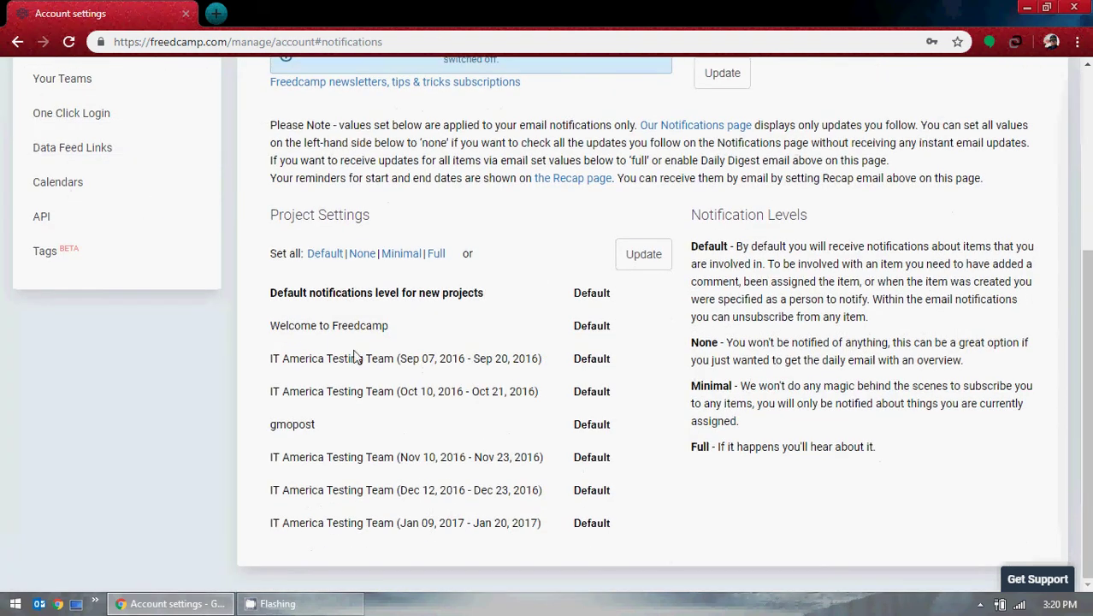
{"action": "scroll", "coordinate": [357, 358], "scroll_direction": "up", "scroll_amount": 4}
Open the Free plan overview, highlight then clear the 10MB limit, and minimize Chrome
{"action": "left_click", "coordinate": [86, 339]}
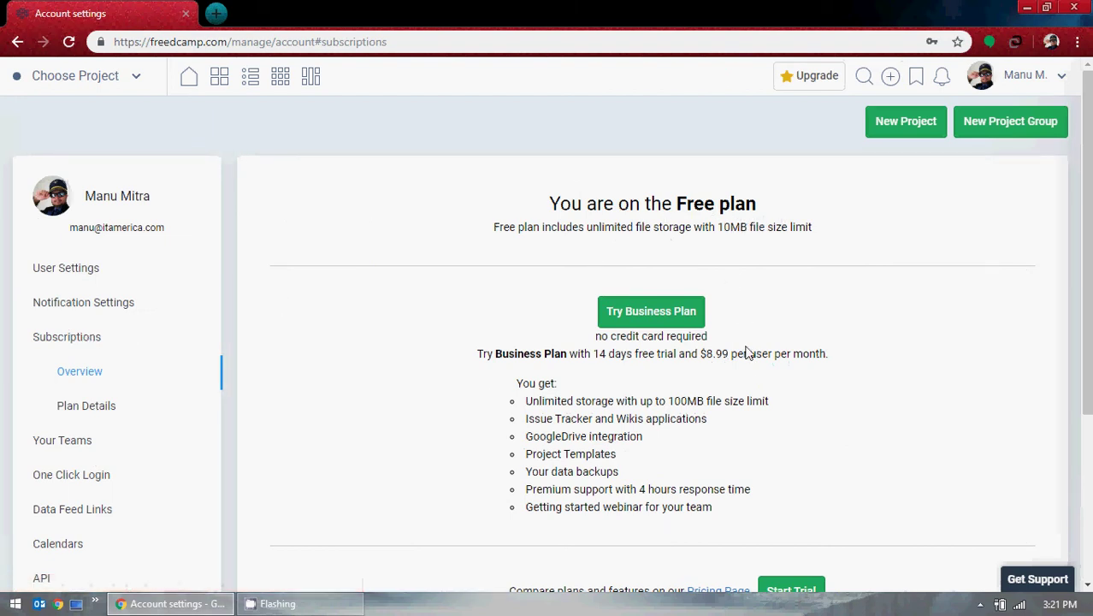
{"action": "left_click_drag", "start_coordinate": [718, 227], "coordinate": [746, 227]}
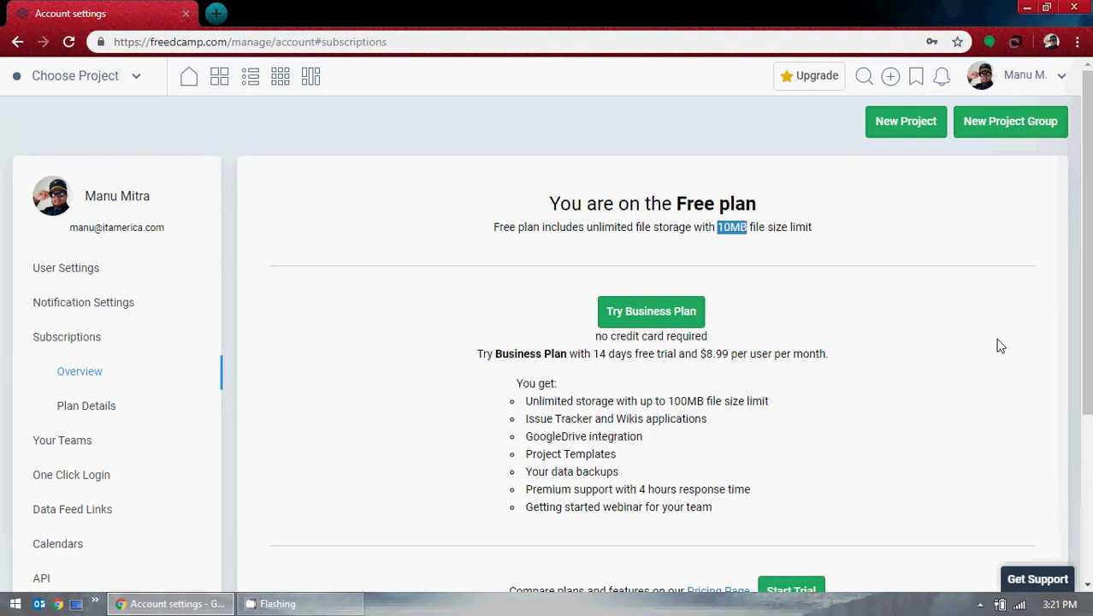
{"action": "scroll", "coordinate": [951, 329], "scroll_direction": "down", "scroll_amount": 2}
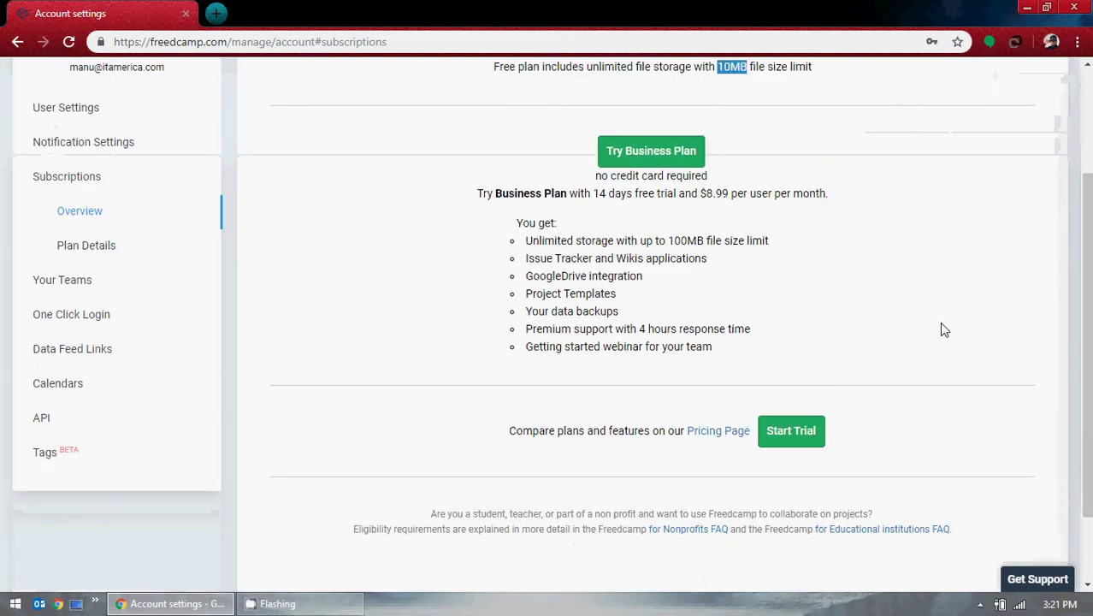
{"action": "scroll", "coordinate": [941, 324], "scroll_direction": "up", "scroll_amount": 2}
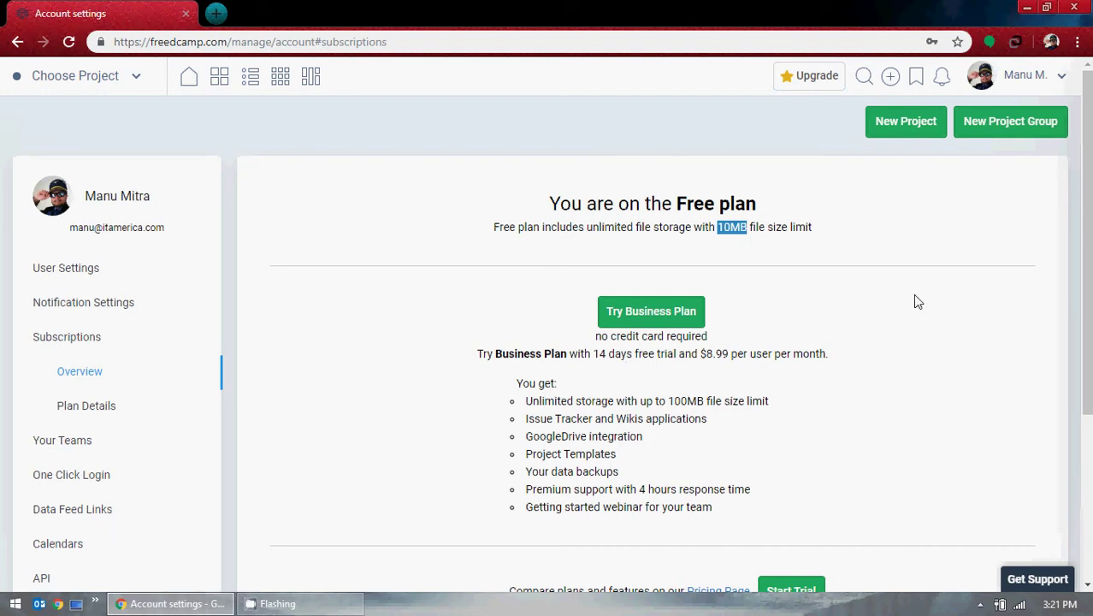
{"action": "left_click", "coordinate": [748, 233]}
{"action": "left_click", "coordinate": [1026, 7]}
Check TestPlan_Name_02282019.docx properties (39.8 KB), close them, and restore the Freedcamp window
{"action": "left_click", "coordinate": [149, 419]}
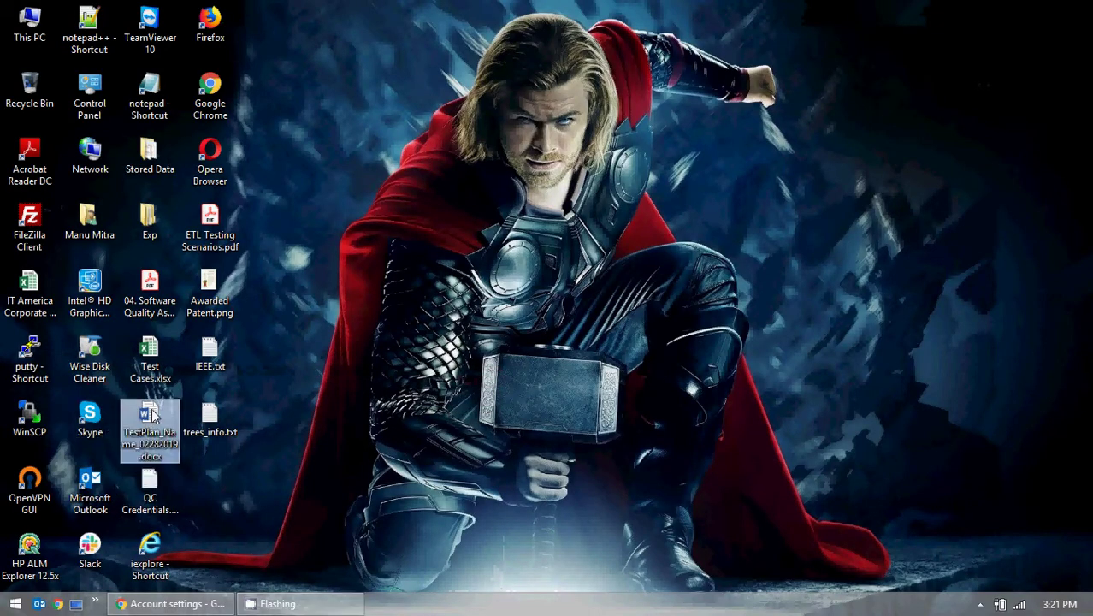
{"action": "right_click", "coordinate": [147, 419]}
{"action": "left_click", "coordinate": [184, 405]}
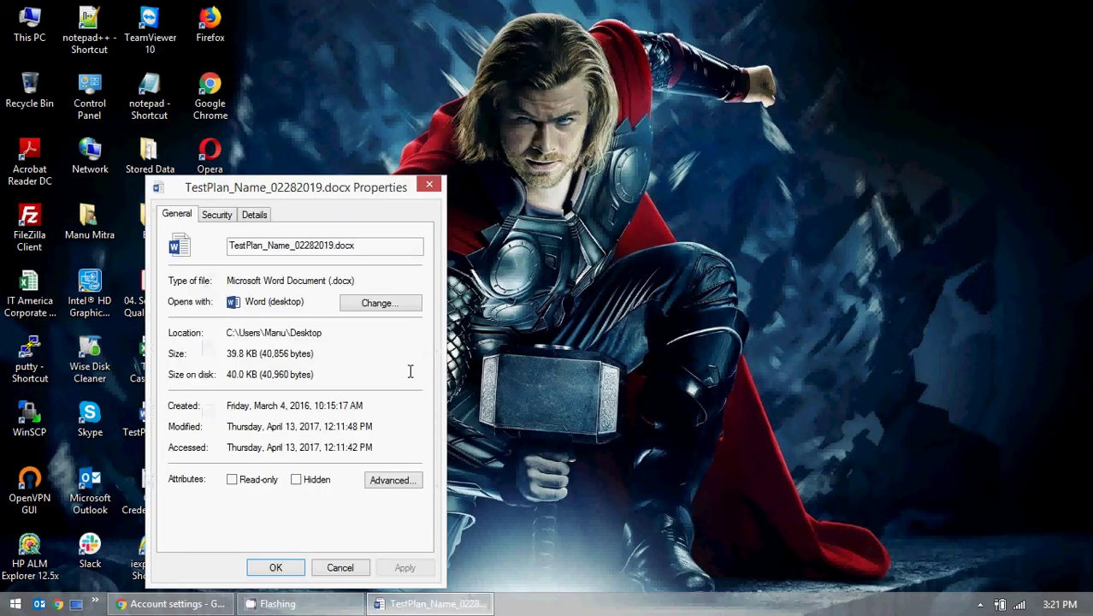
{"action": "left_click", "coordinate": [362, 570]}
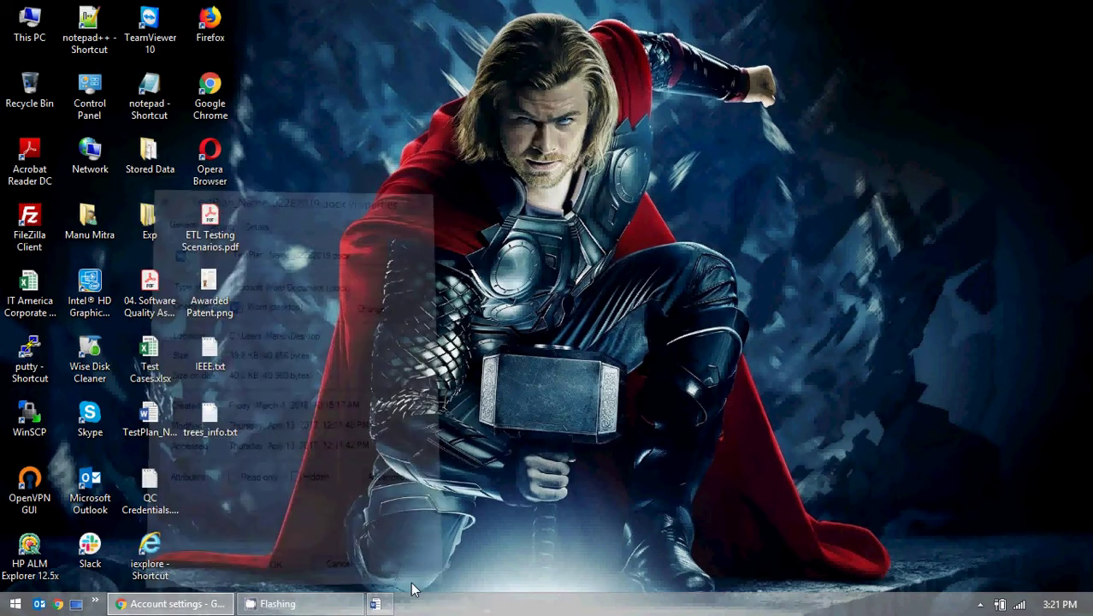
{"action": "left_click", "coordinate": [171, 604]}
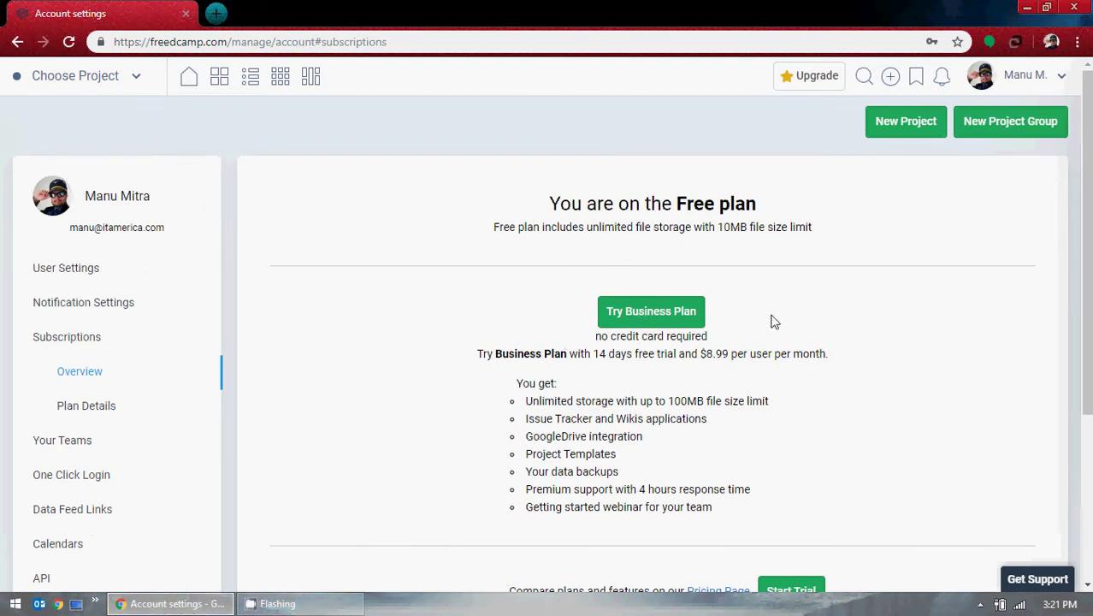
Review the Free plan features, highlighting Unlimited projects and storage, then go to Your Teams
{"action": "left_click", "coordinate": [94, 407]}
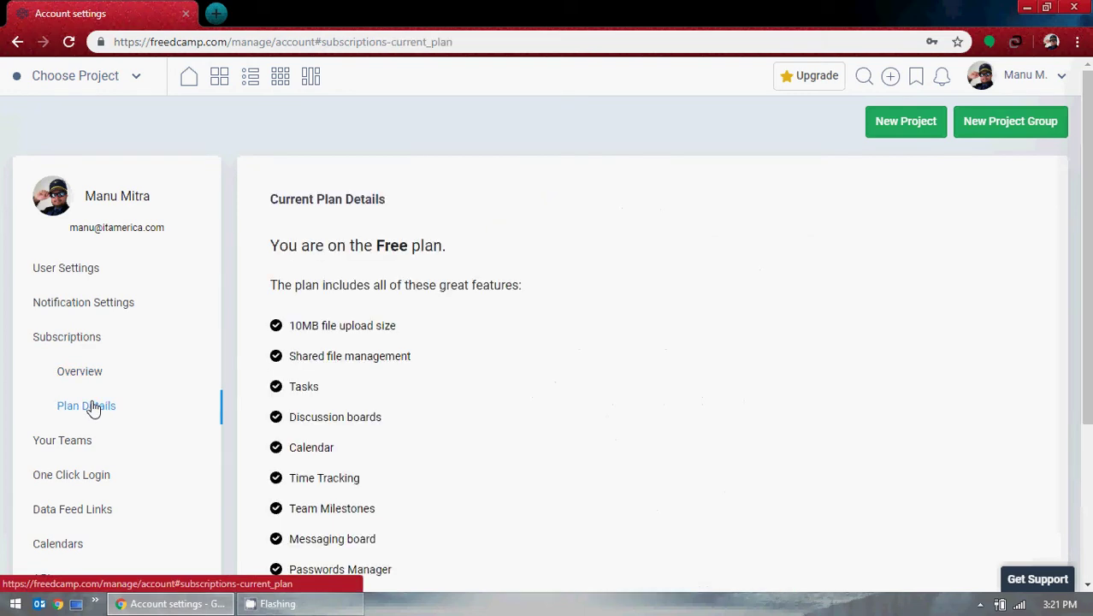
{"action": "scroll", "coordinate": [501, 372], "scroll_direction": "down", "scroll_amount": 3}
{"action": "scroll", "coordinate": [501, 371], "scroll_direction": "up", "scroll_amount": 2}
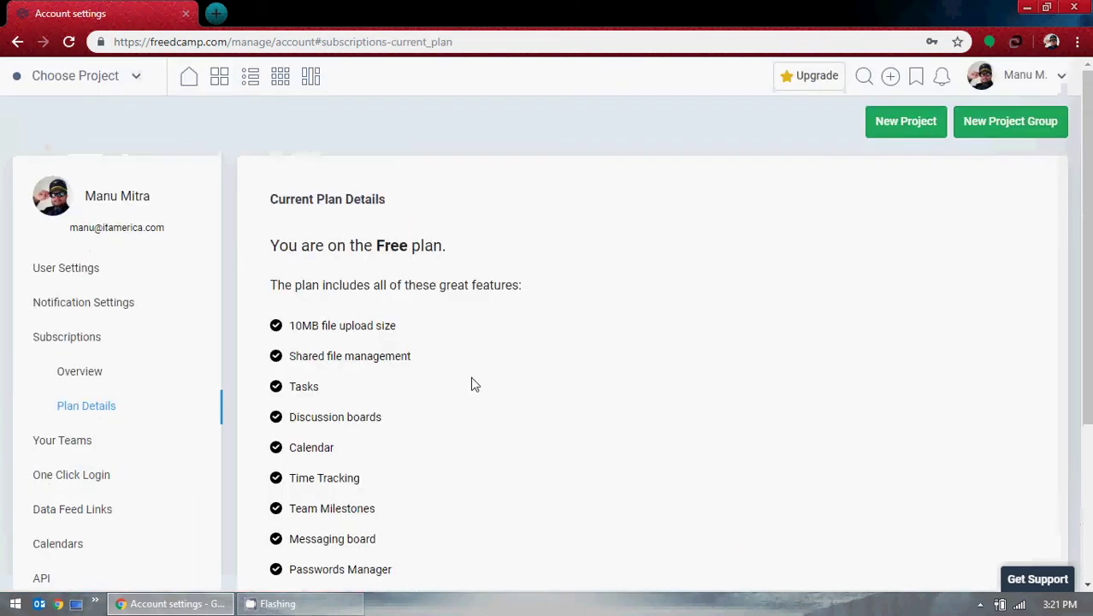
{"action": "scroll", "coordinate": [473, 382], "scroll_direction": "down", "scroll_amount": 3}
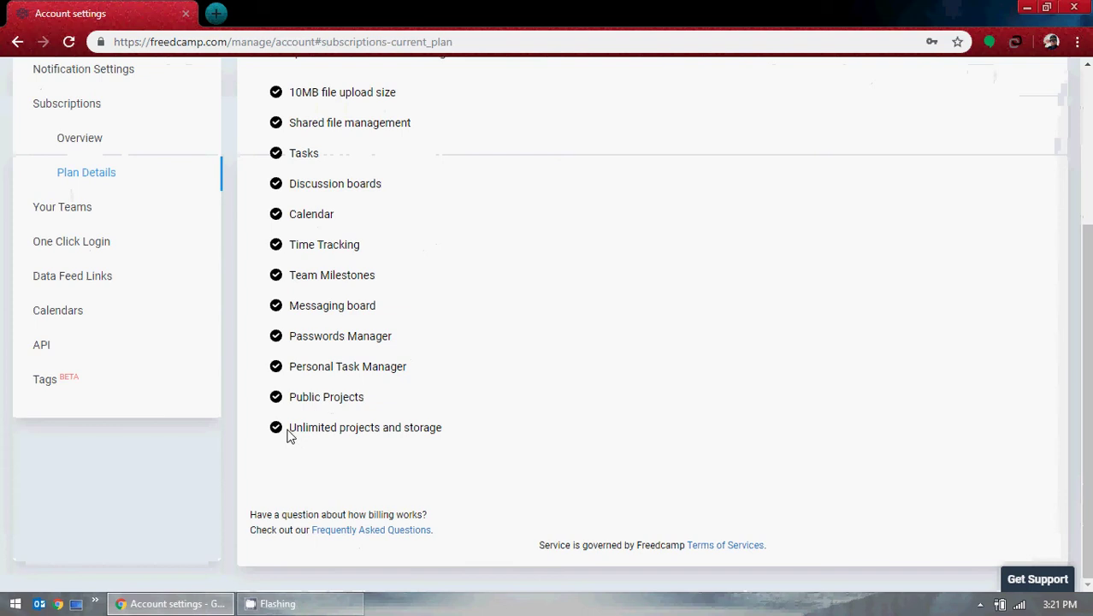
{"action": "left_click_drag", "start_coordinate": [290, 427], "coordinate": [448, 429]}
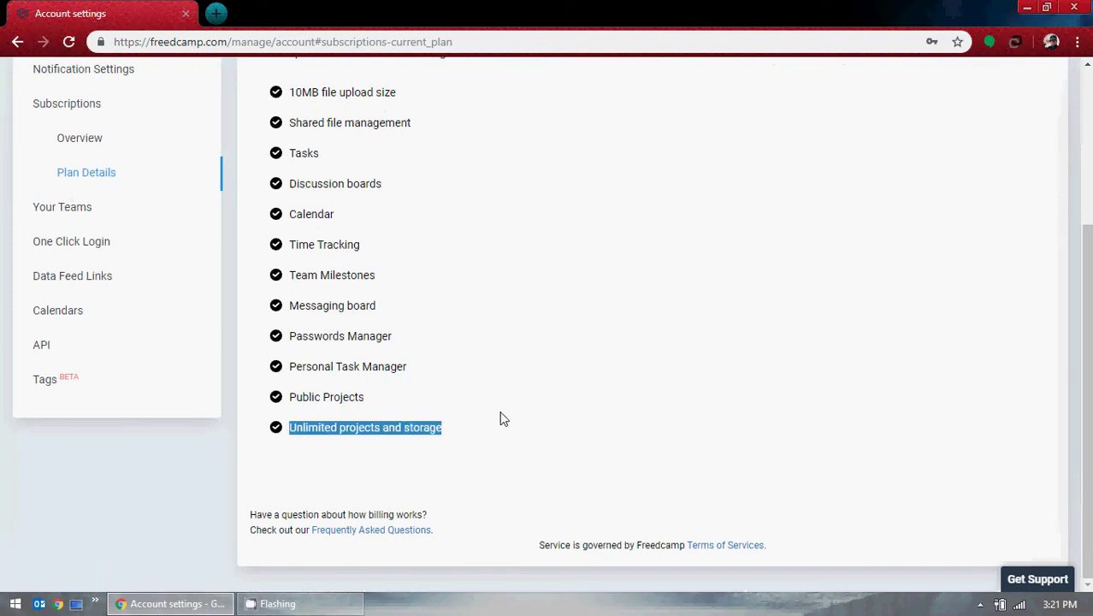
{"action": "scroll", "coordinate": [529, 414], "scroll_direction": "up", "scroll_amount": 2}
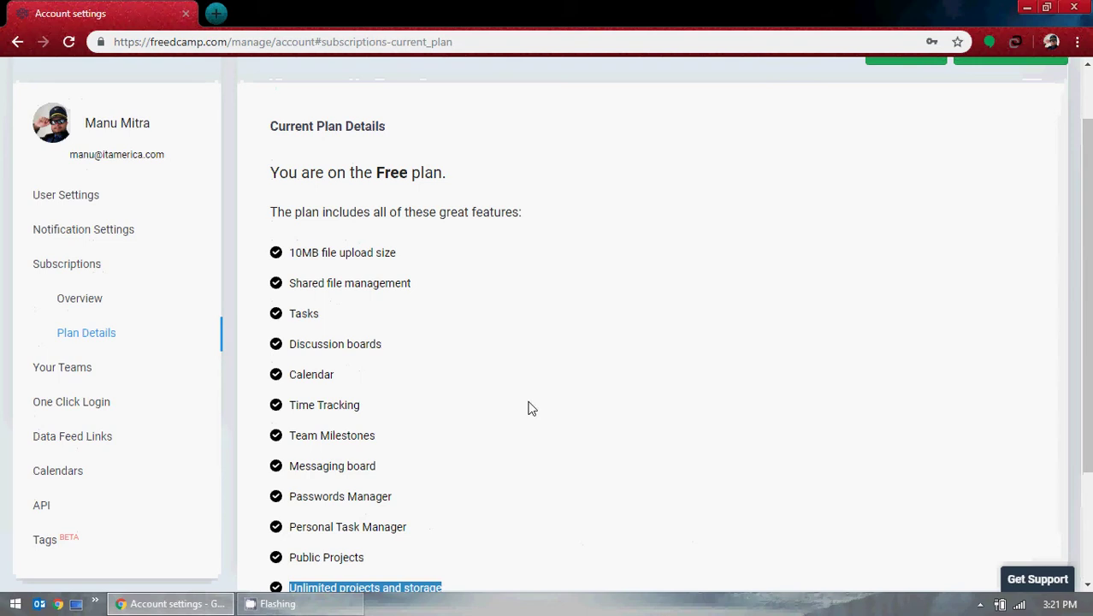
{"action": "scroll", "coordinate": [530, 407], "scroll_direction": "up", "scroll_amount": 1}
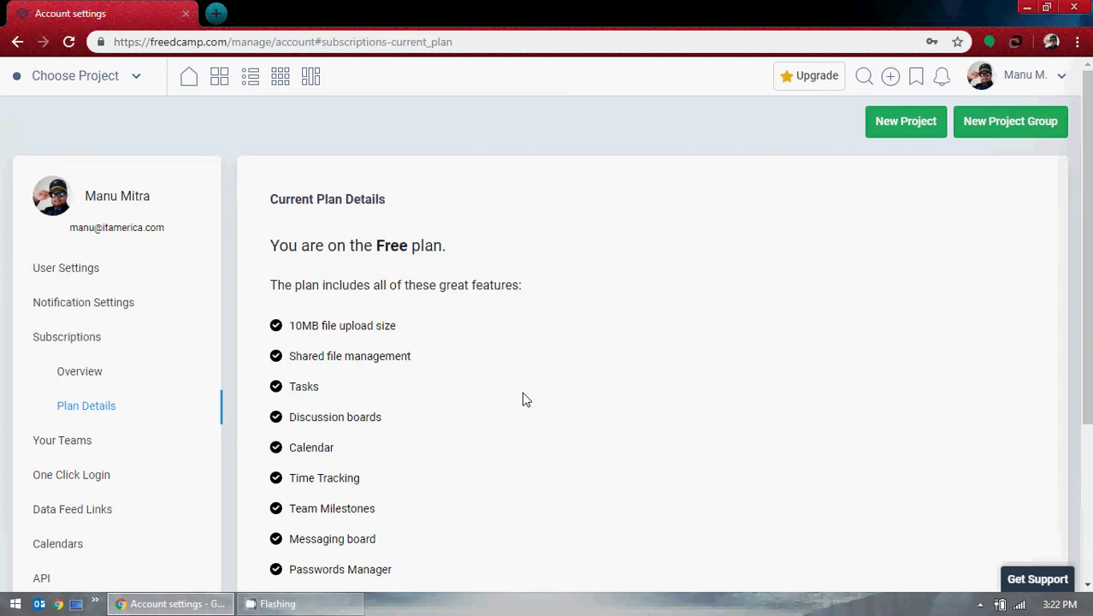
{"action": "scroll", "coordinate": [525, 399], "scroll_direction": "down", "scroll_amount": 2}
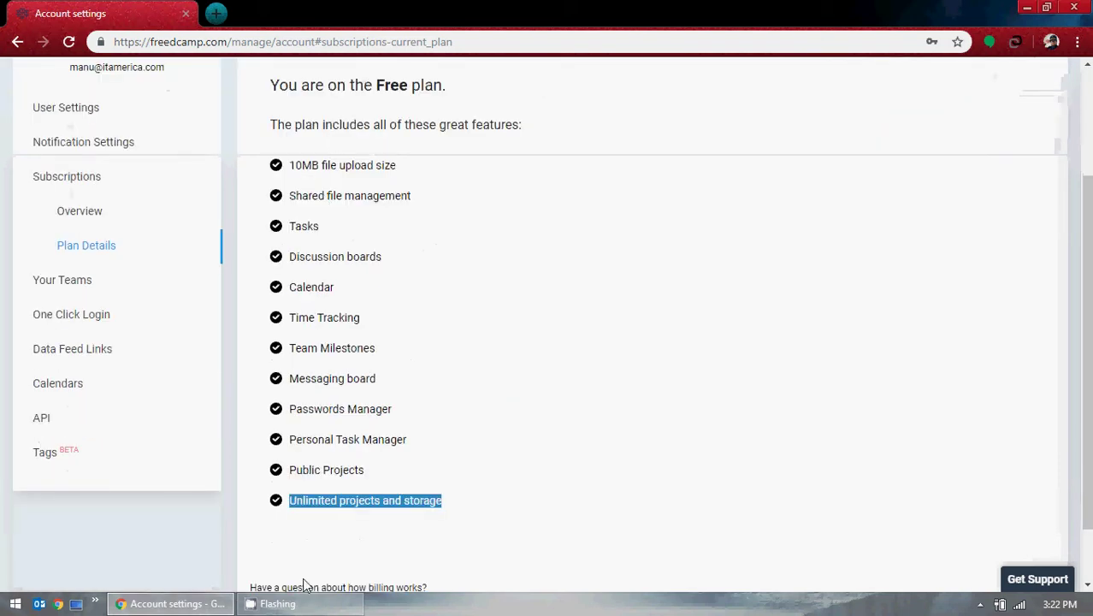
{"action": "left_click", "coordinate": [76, 286]}
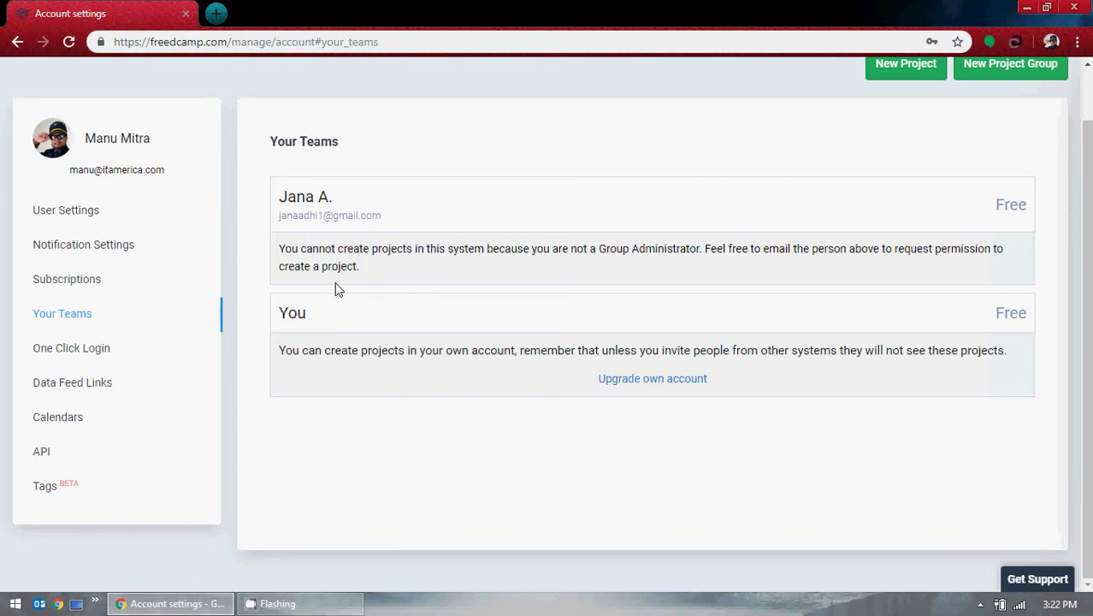
{"action": "scroll", "coordinate": [624, 370], "scroll_direction": "up", "scroll_amount": 1}
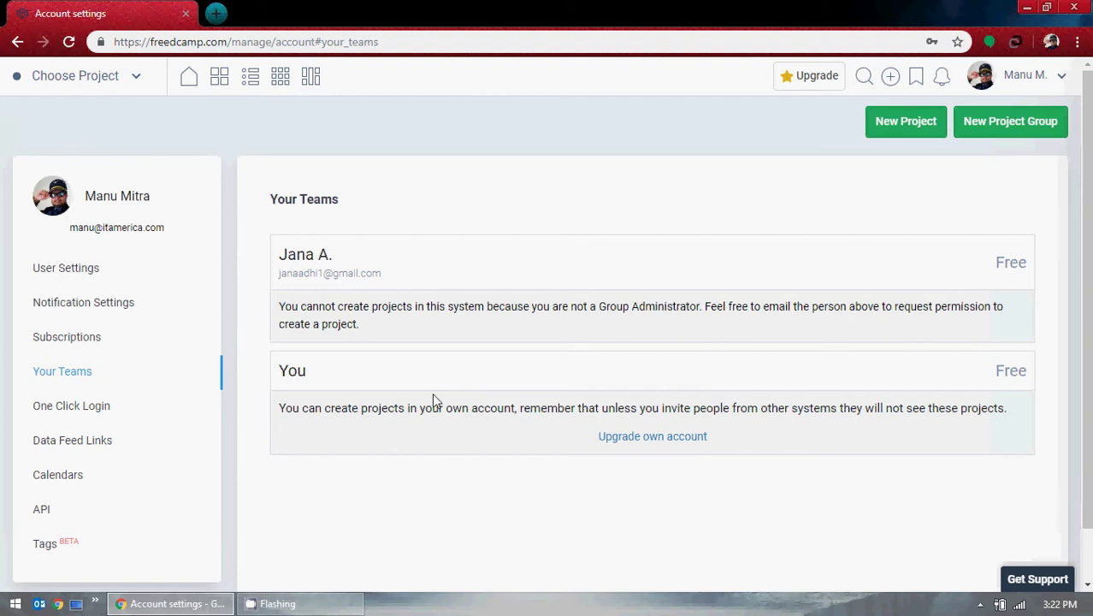
{"action": "scroll", "coordinate": [430, 399], "scroll_direction": "down", "scroll_amount": 1}
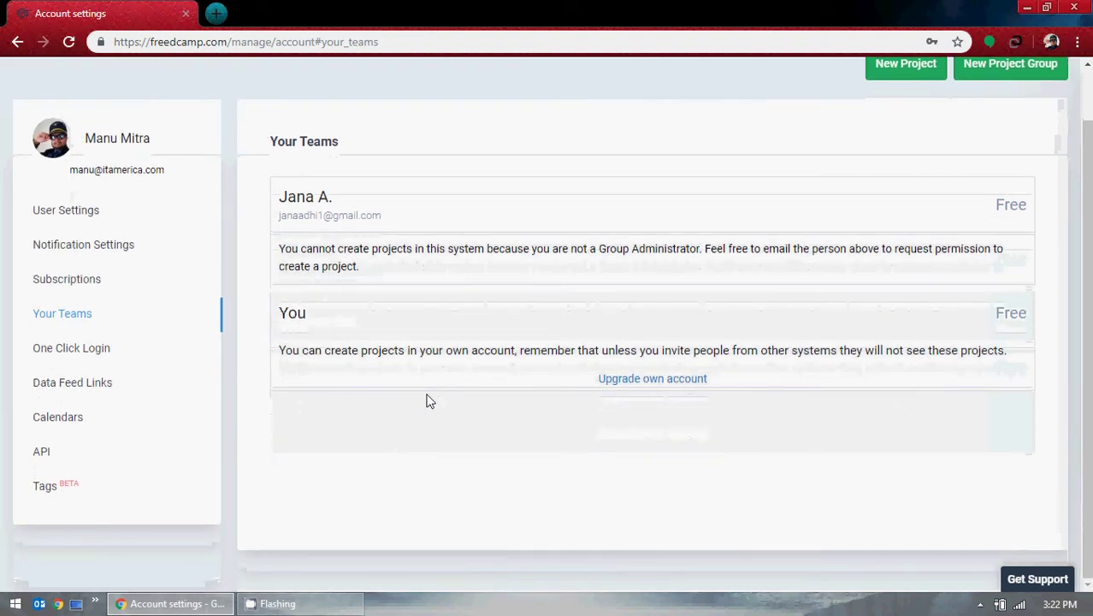
{"action": "scroll", "coordinate": [429, 400], "scroll_direction": "up", "scroll_amount": 1}
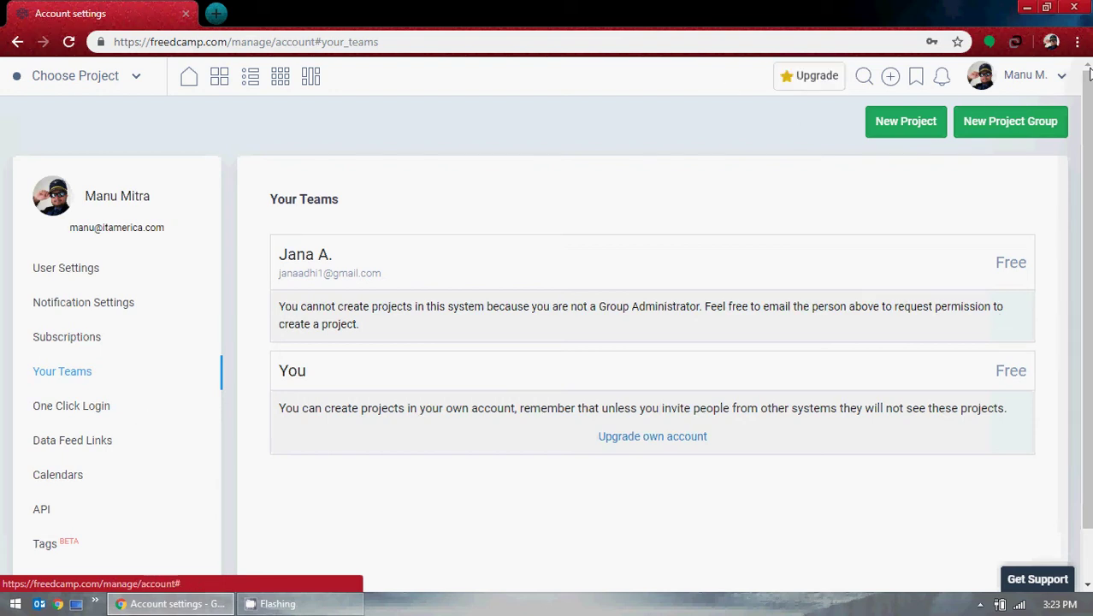
{"action": "left_click", "coordinate": [1061, 77]}
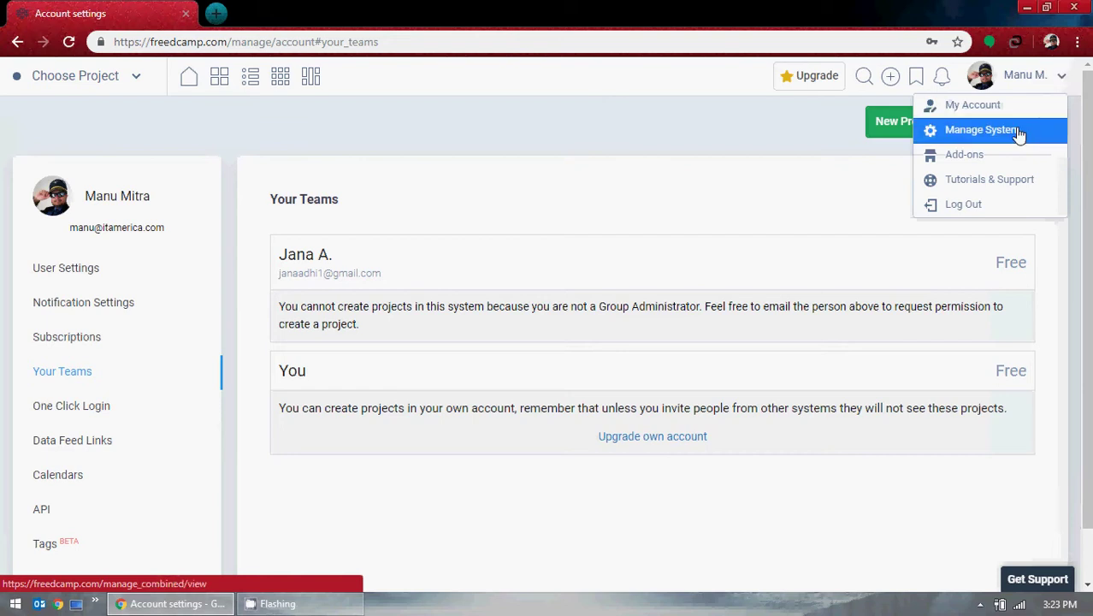
Review the Google and LinkedIn one-click login connections, then go to Data Feed Links
{"action": "left_click", "coordinate": [81, 413]}
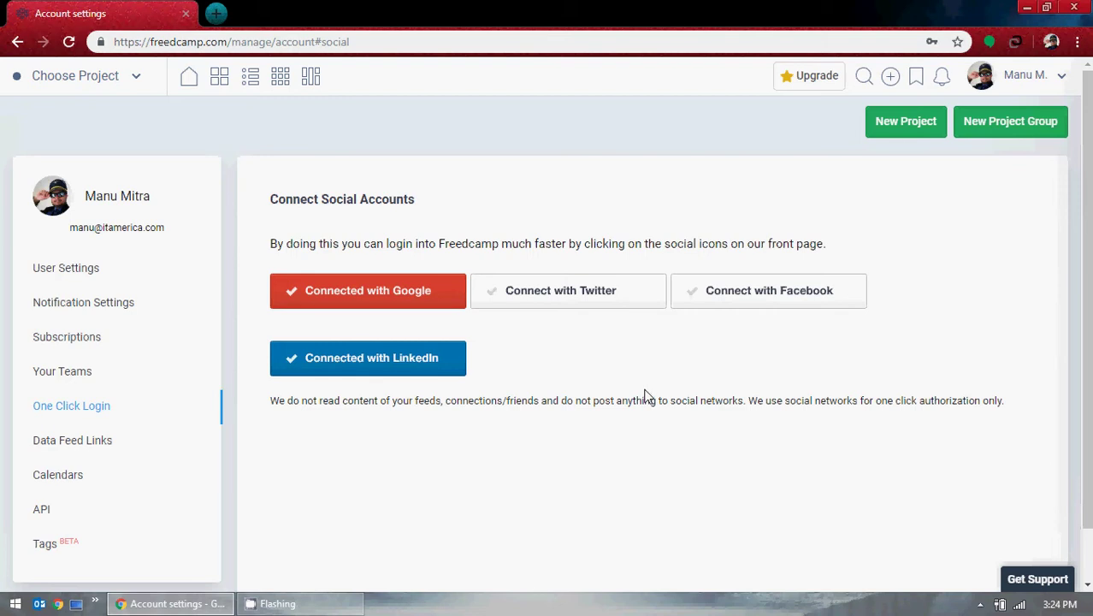
{"action": "left_click", "coordinate": [99, 445]}
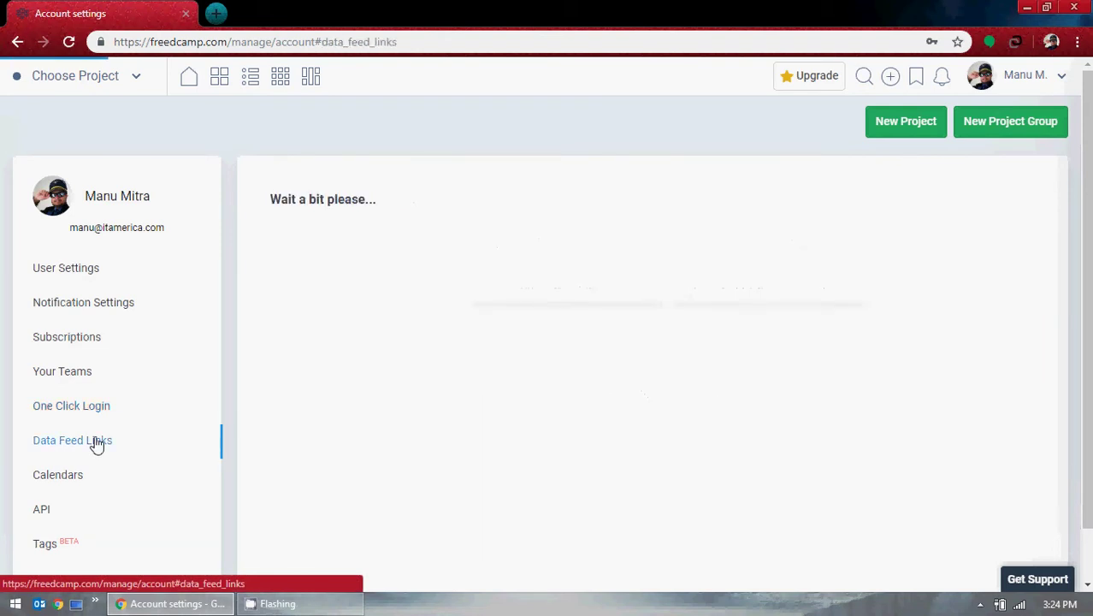
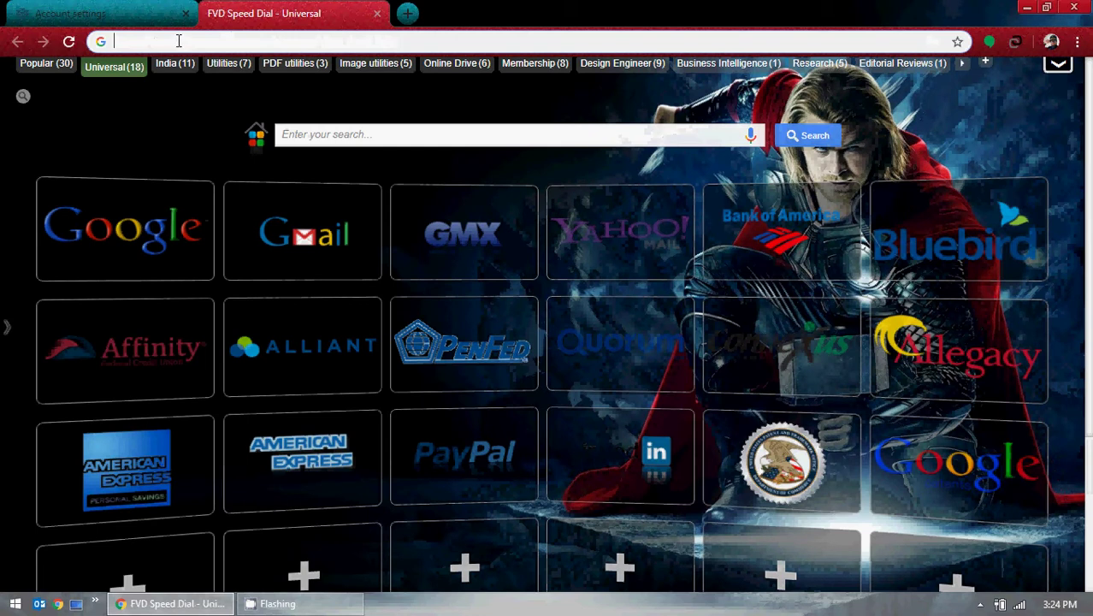
Close the Speed Dial tab, then generate the personal projects' Tasks feed link and copy it
{"action": "left_click", "coordinate": [376, 14]}
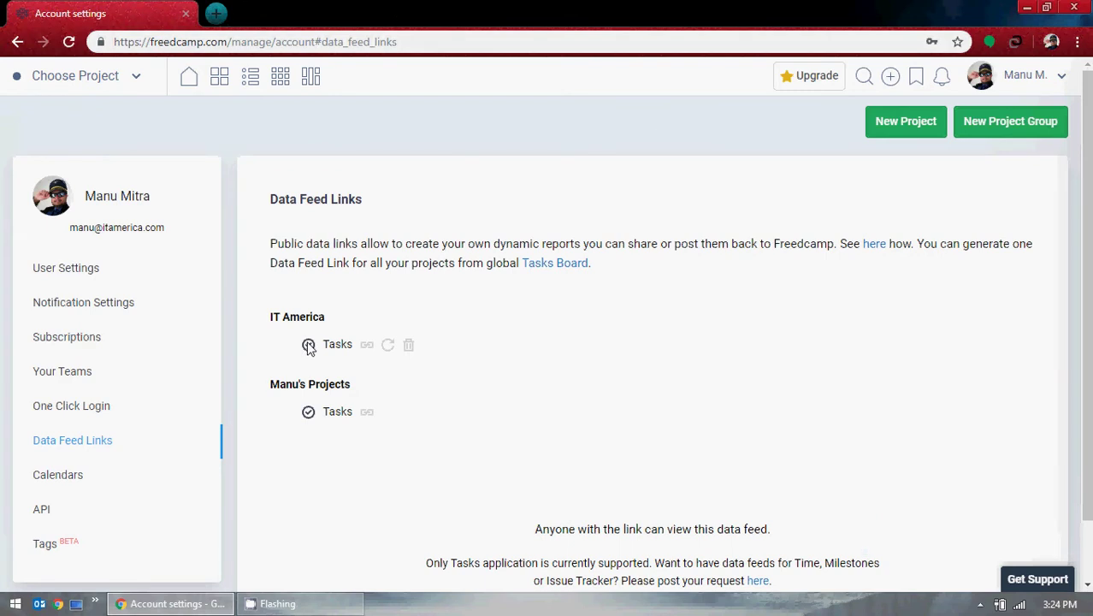
{"action": "scroll", "coordinate": [576, 392], "scroll_direction": "down", "scroll_amount": 1}
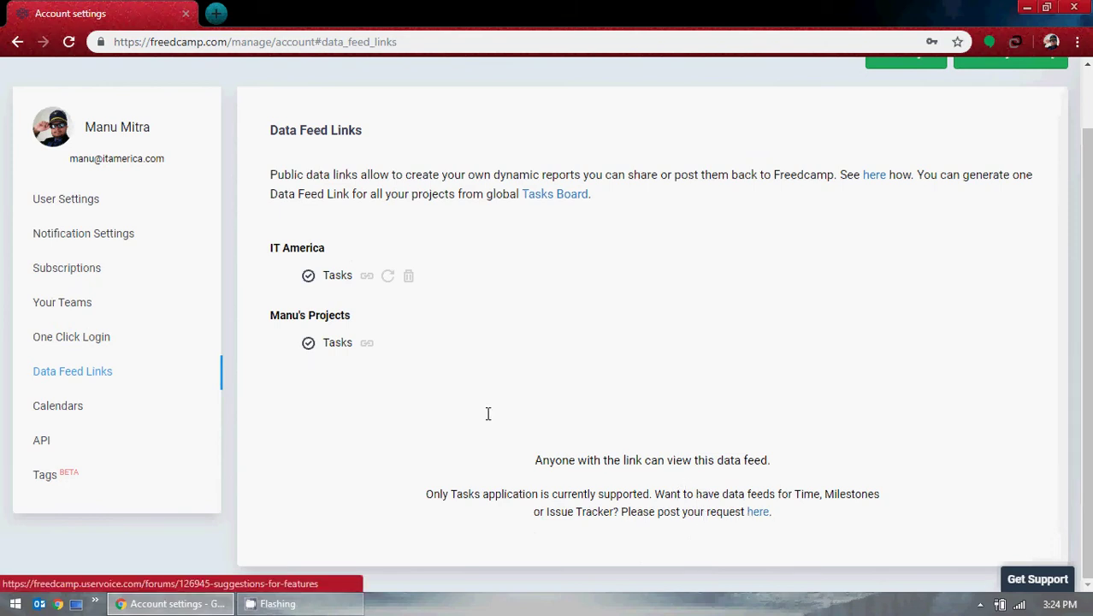
{"action": "left_click", "coordinate": [368, 343]}
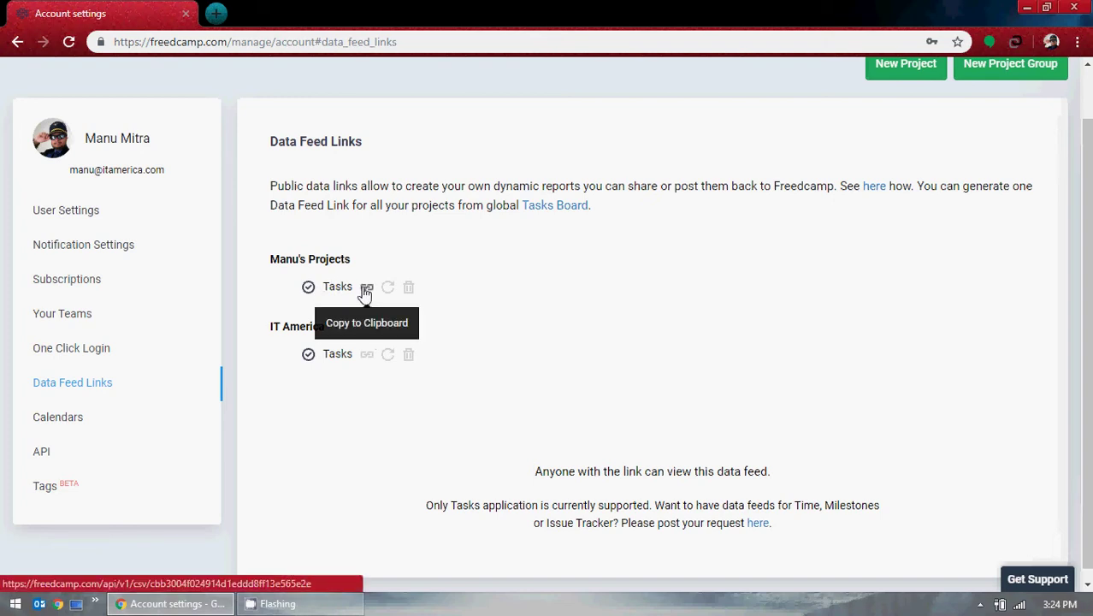
{"action": "left_click", "coordinate": [366, 291]}
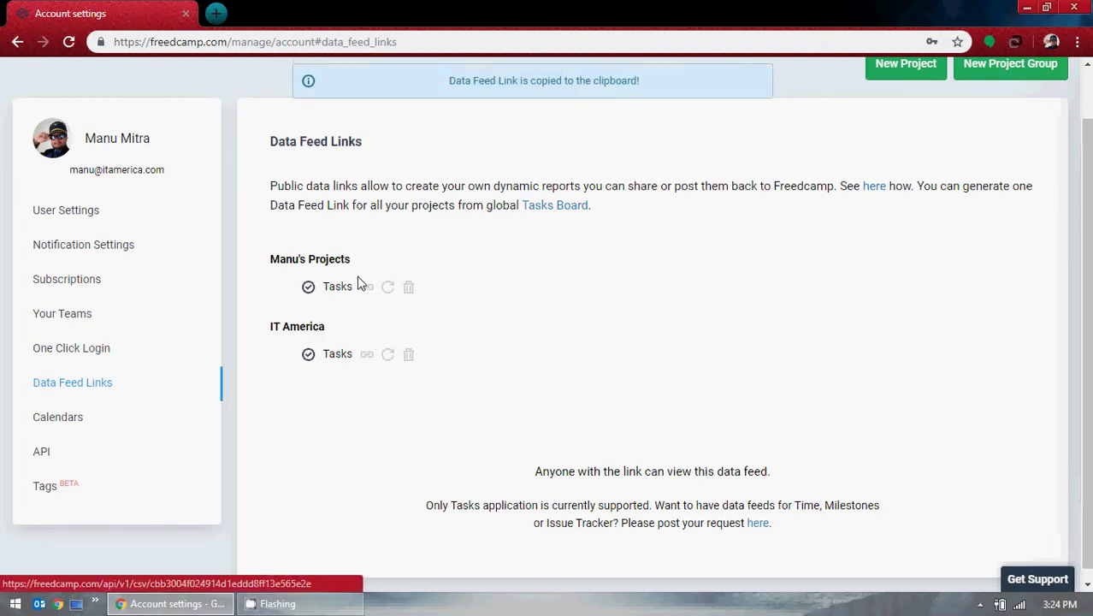
{"action": "left_click", "coordinate": [217, 15]}
Download the tasks CSV from the feed link and open it from the Downloads folder
{"action": "key", "text": "ctrl+v"}
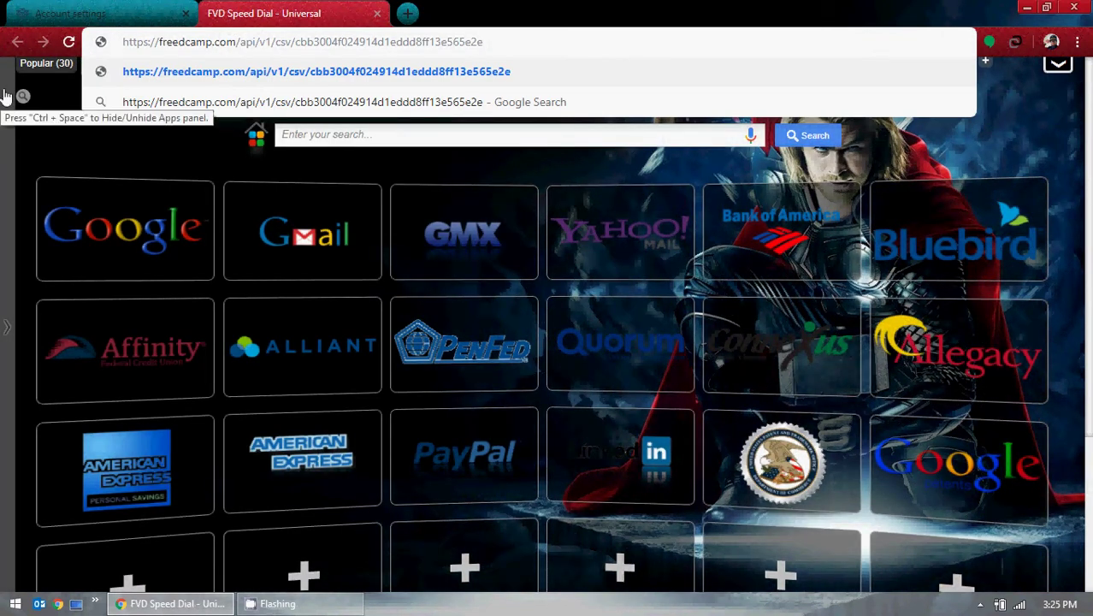
{"action": "key", "text": "Return"}
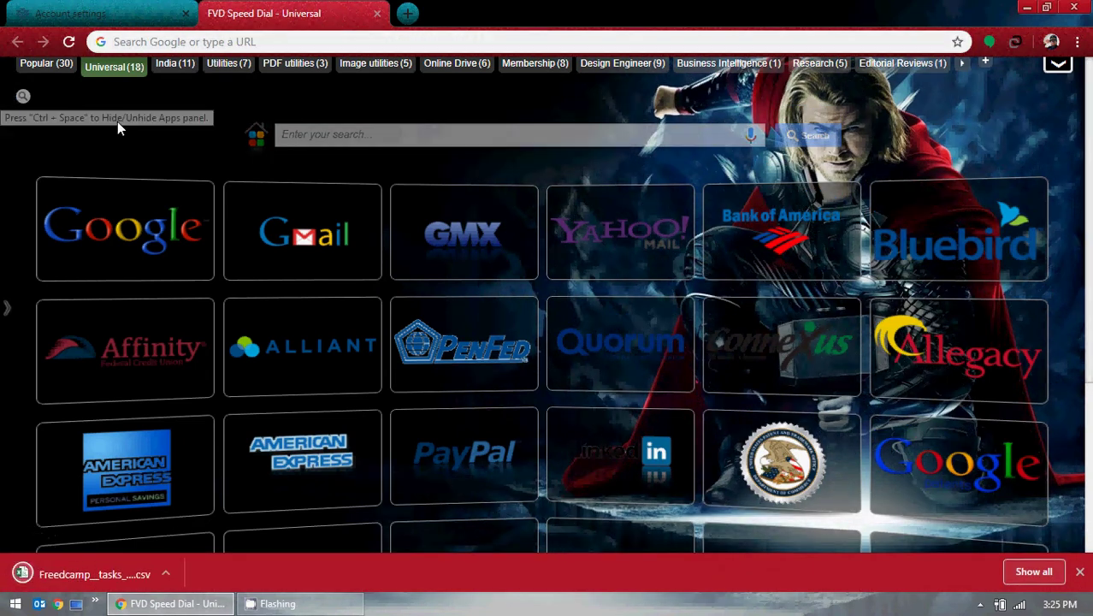
{"action": "left_click", "coordinate": [167, 573]}
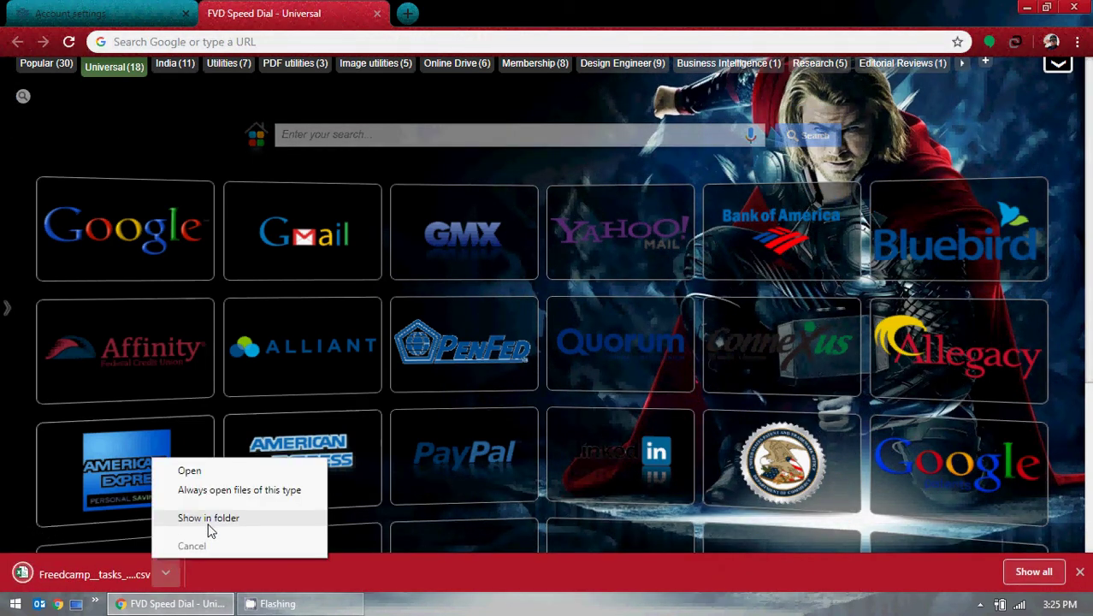
{"action": "left_click", "coordinate": [260, 517]}
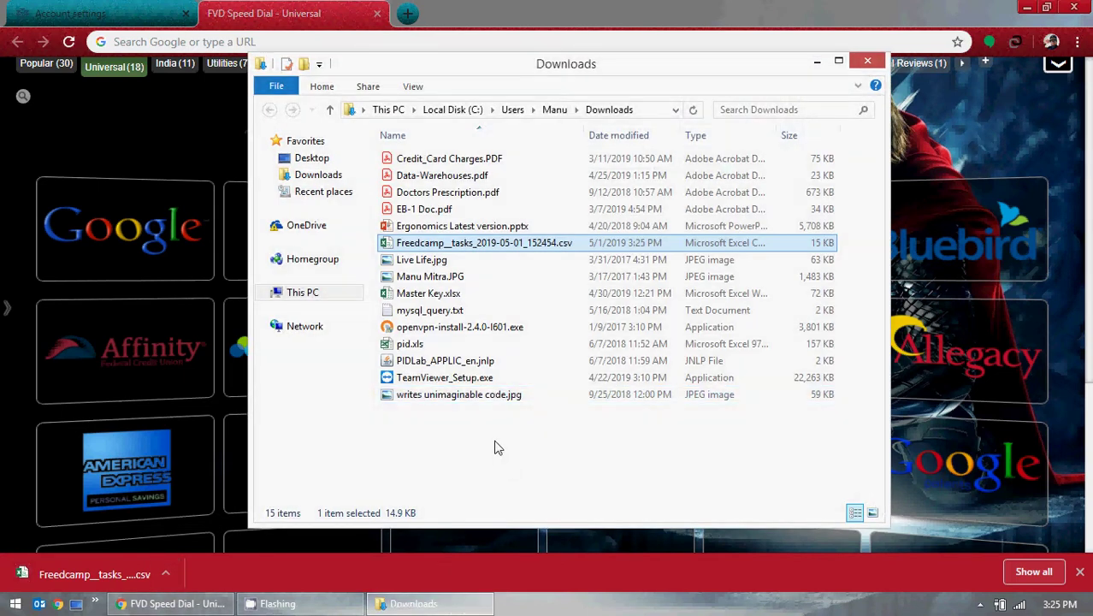
{"action": "double_click", "coordinate": [458, 244]}
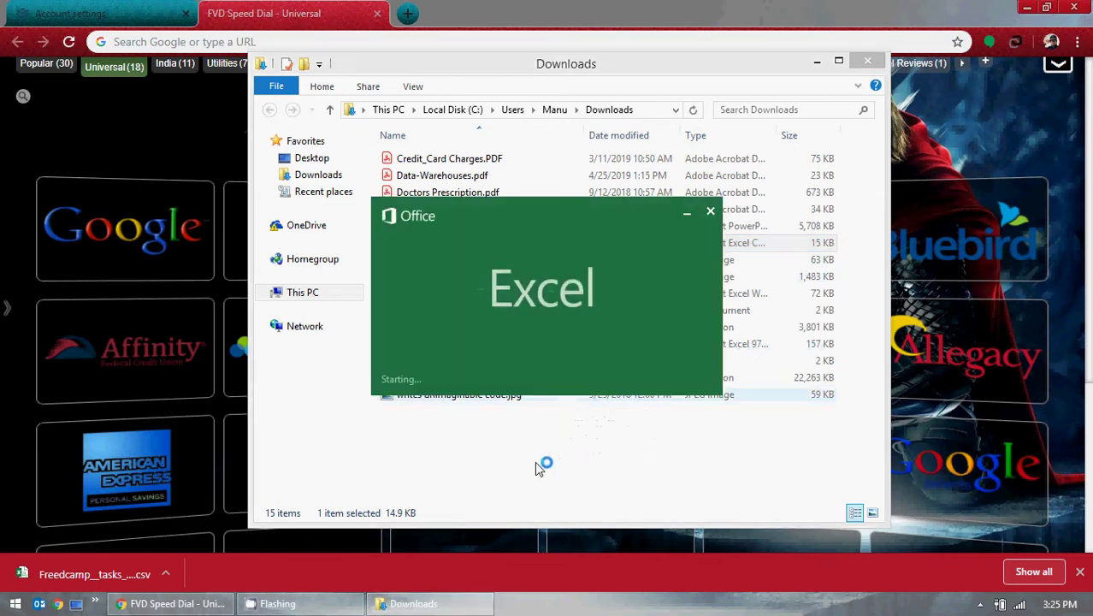
Delete the personal projects' Tasks feed link in Account settings, leaving IT America's feed
{"action": "left_click", "coordinate": [1081, 573]}
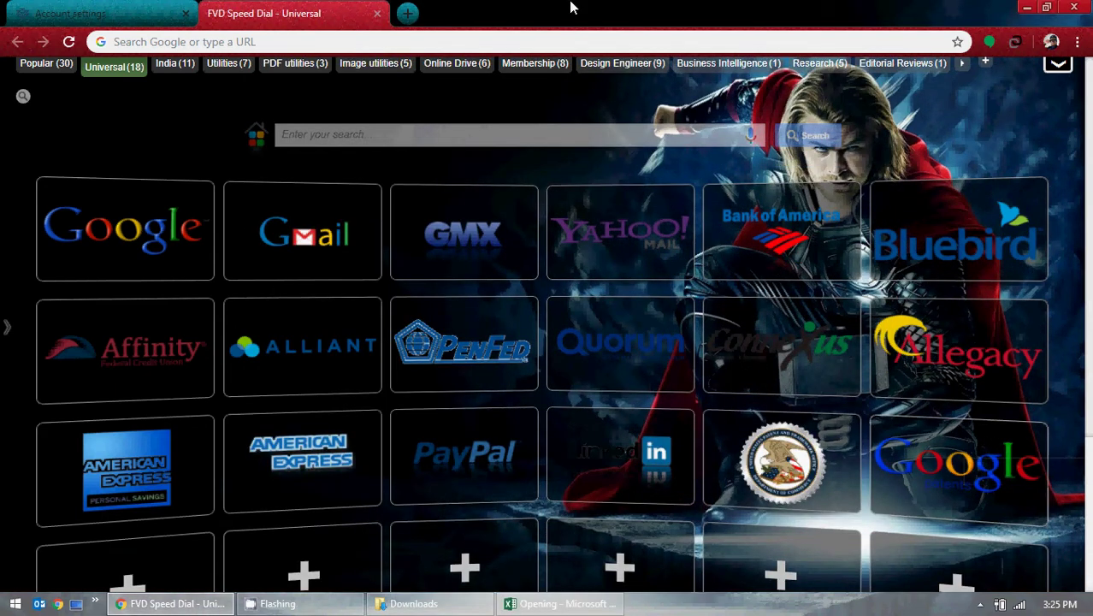
{"action": "left_click", "coordinate": [68, 13]}
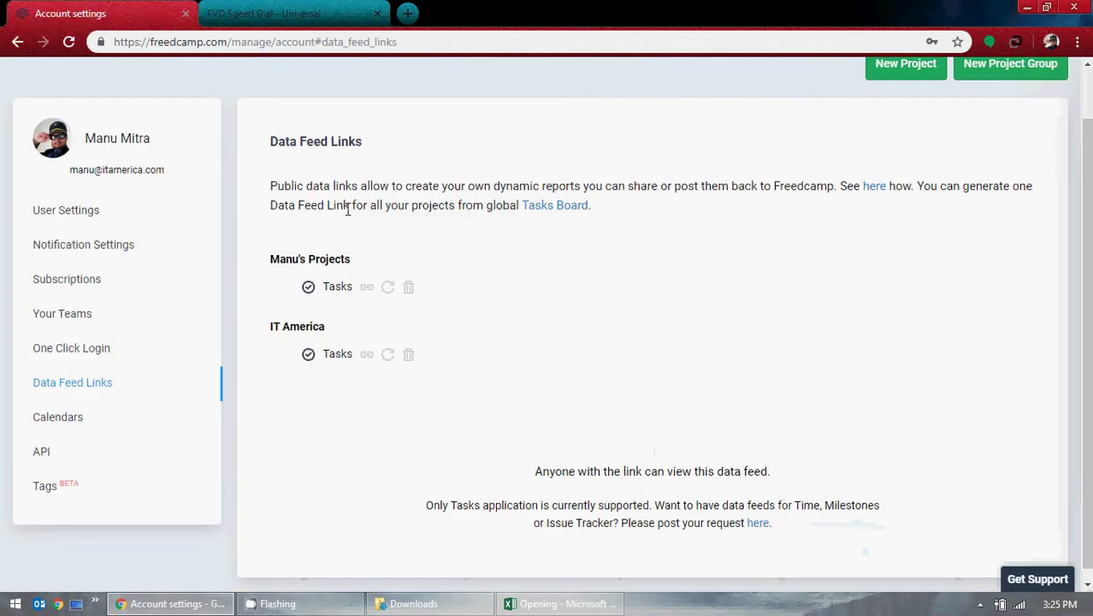
{"action": "left_click", "coordinate": [409, 288]}
{"action": "left_click", "coordinate": [415, 351]}
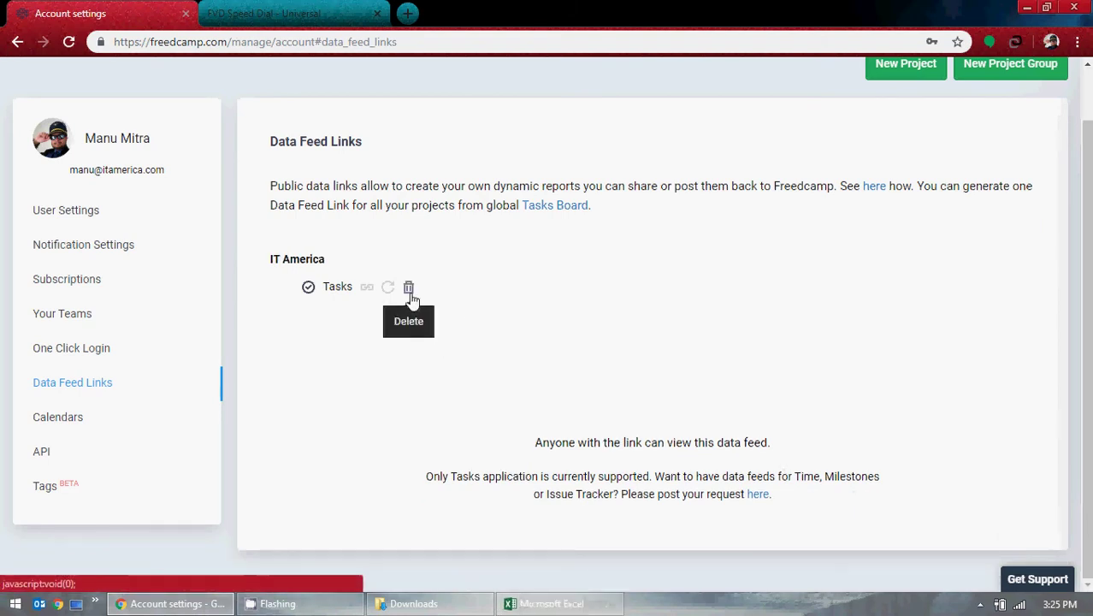
{"action": "left_click", "coordinate": [690, 366]}
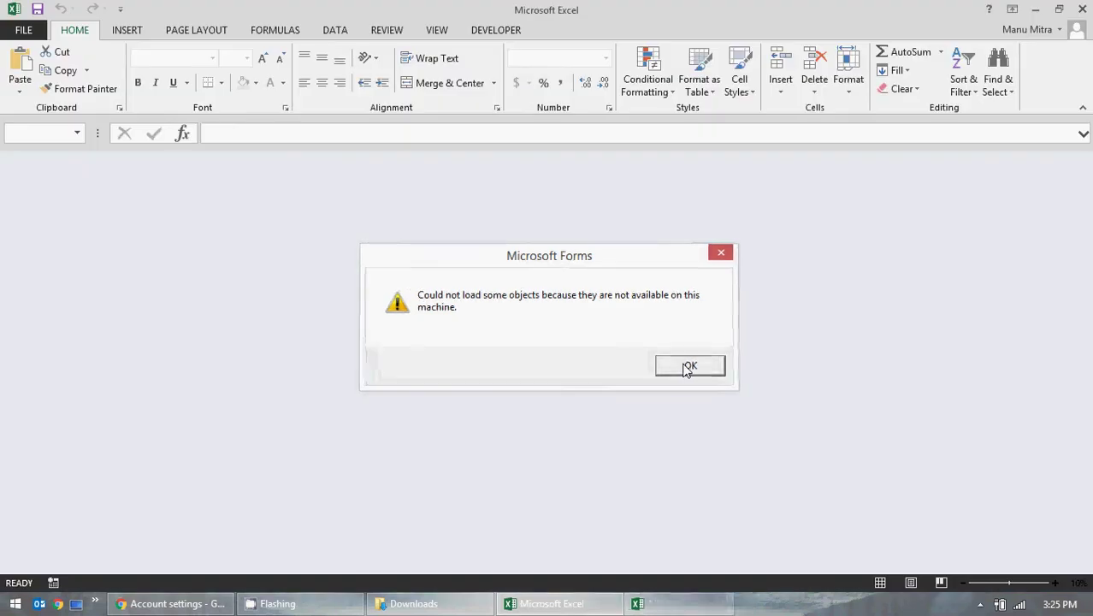
Widen column G to show full Date Created values, then close the workbook without saving
{"action": "left_click", "coordinate": [616, 371]}
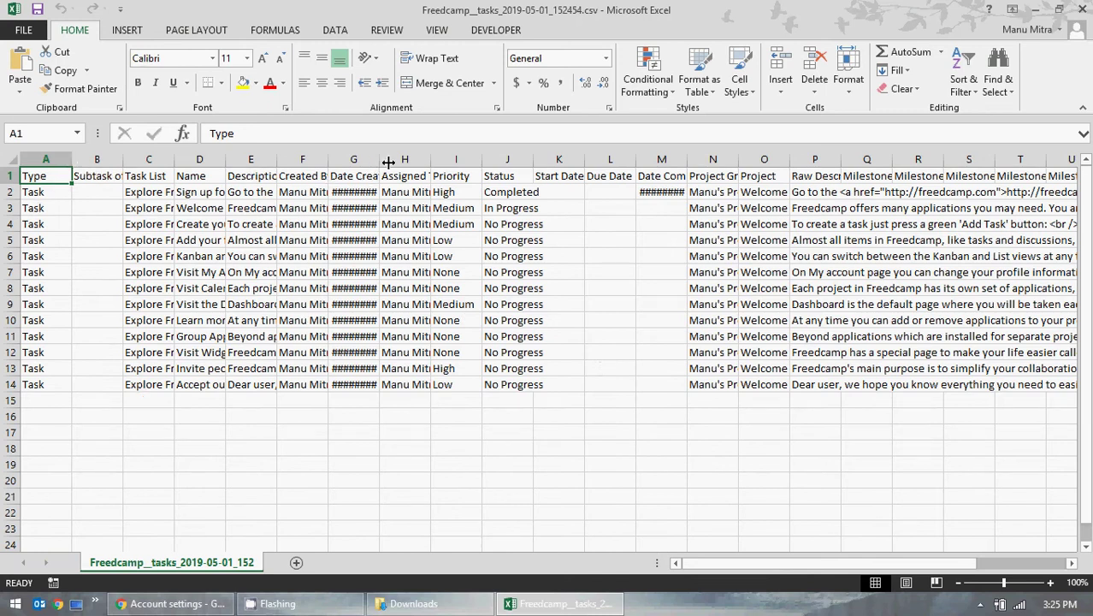
{"action": "left_click_drag", "start_coordinate": [380, 160], "coordinate": [586, 162]}
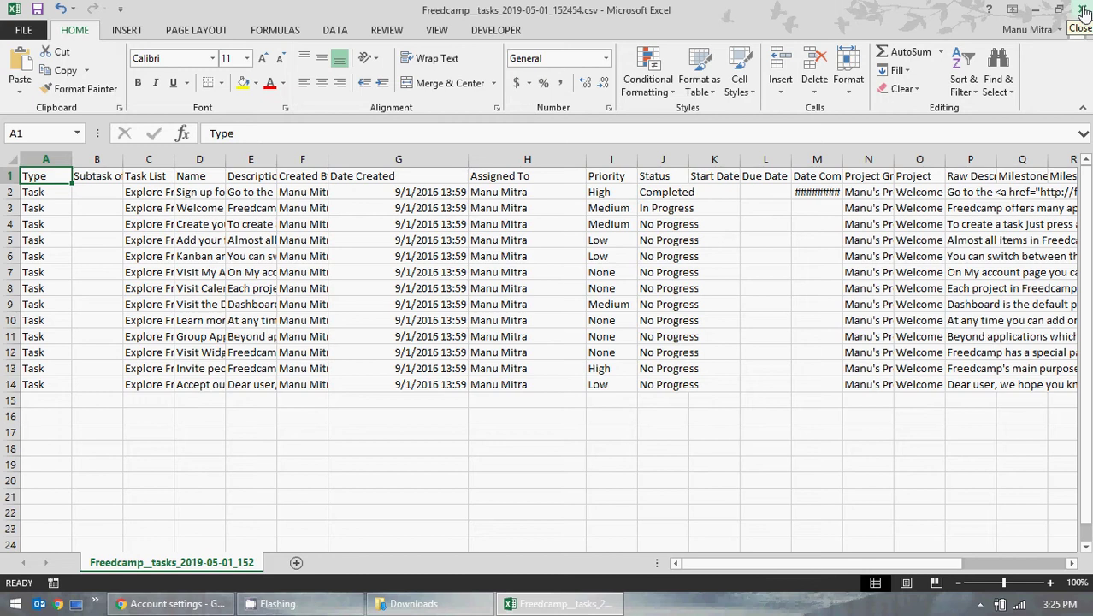
{"action": "left_click", "coordinate": [1082, 10]}
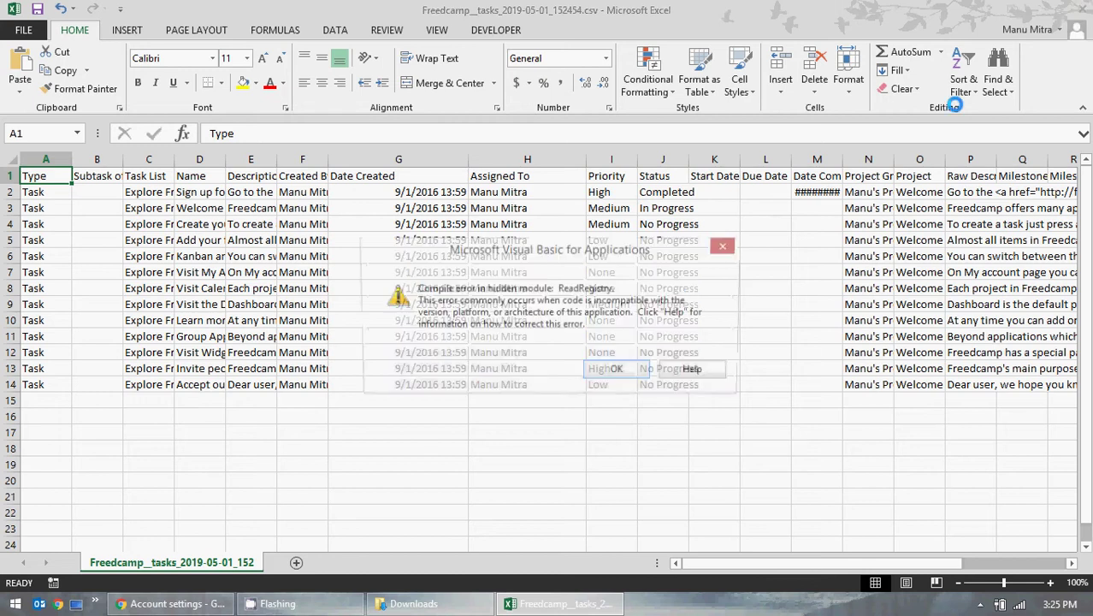
{"action": "left_click", "coordinate": [610, 377]}
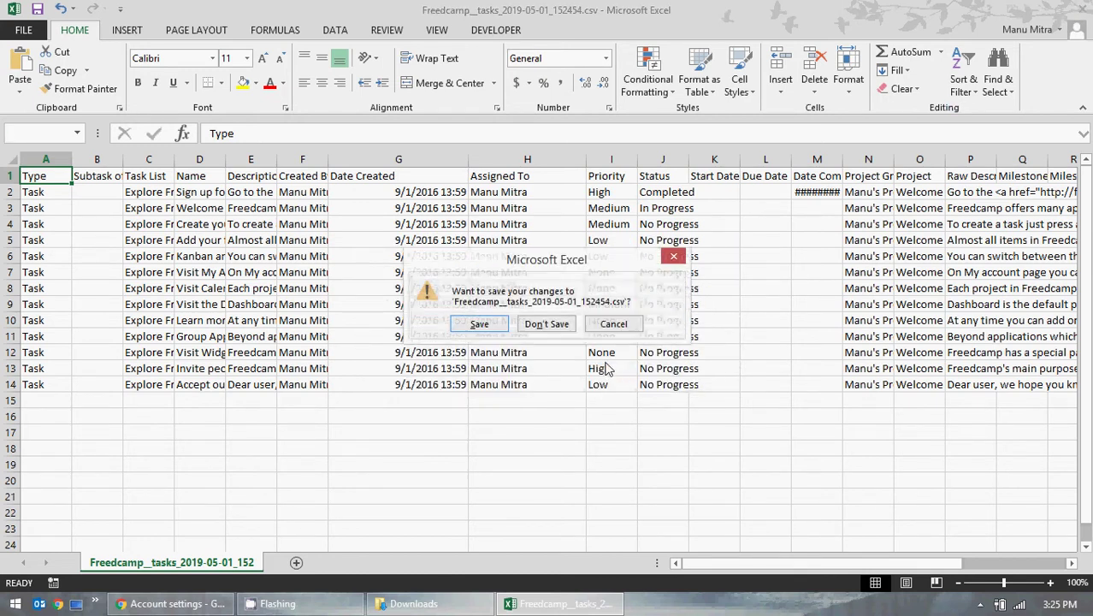
{"action": "left_click", "coordinate": [545, 325]}
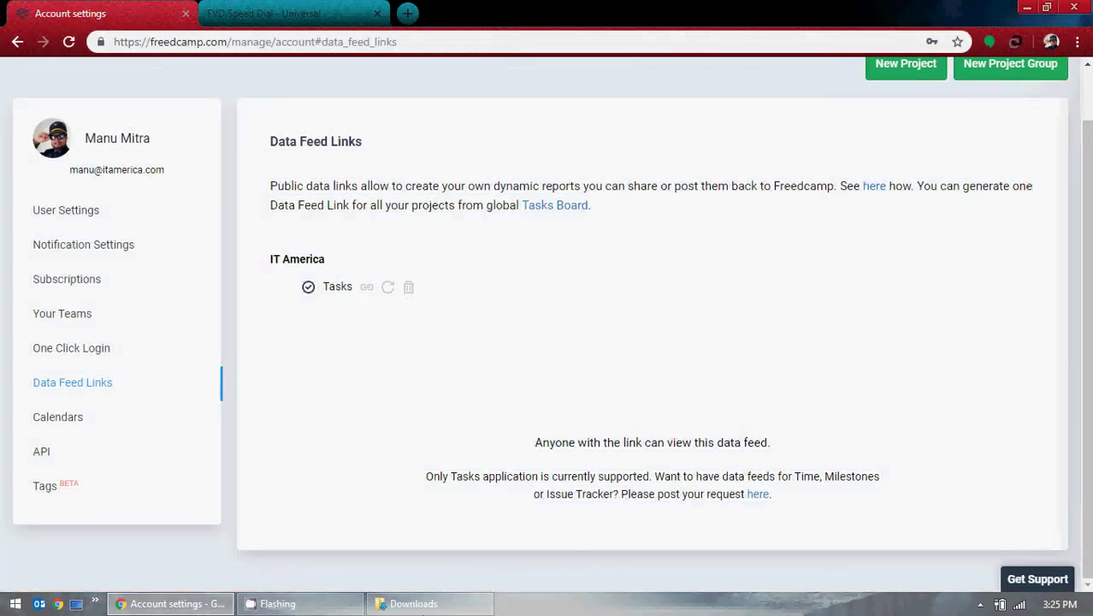
Delete Freedcamp__tasks_2019-05-01_152454.csv from Downloads and close the Explorer window
{"action": "key", "text": "alt+Tab"}
{"action": "key", "text": "Delete"}
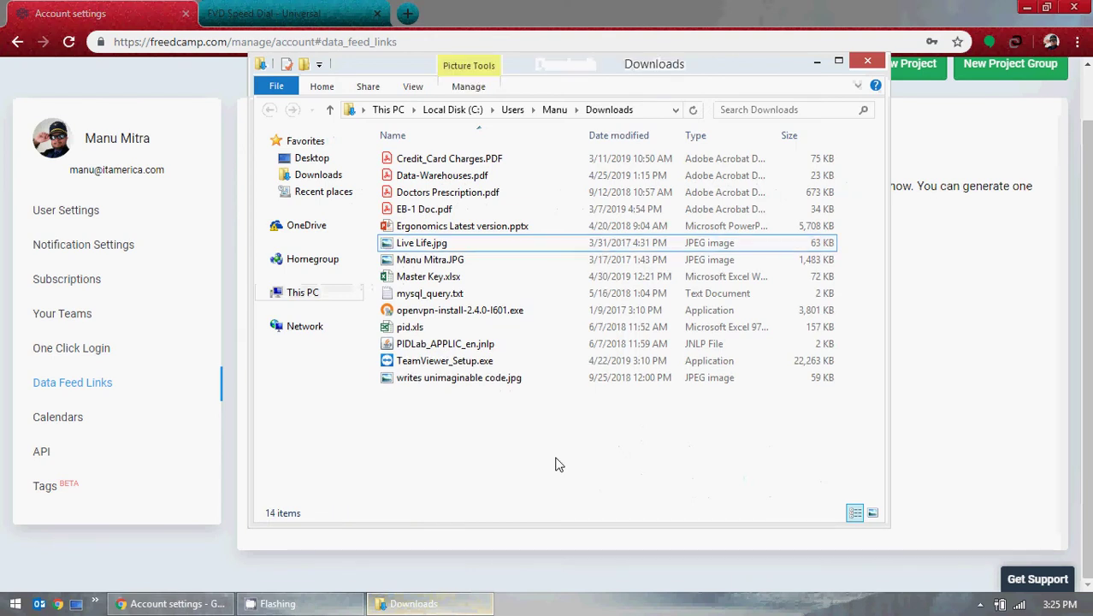
{"action": "left_click", "coordinate": [865, 63]}
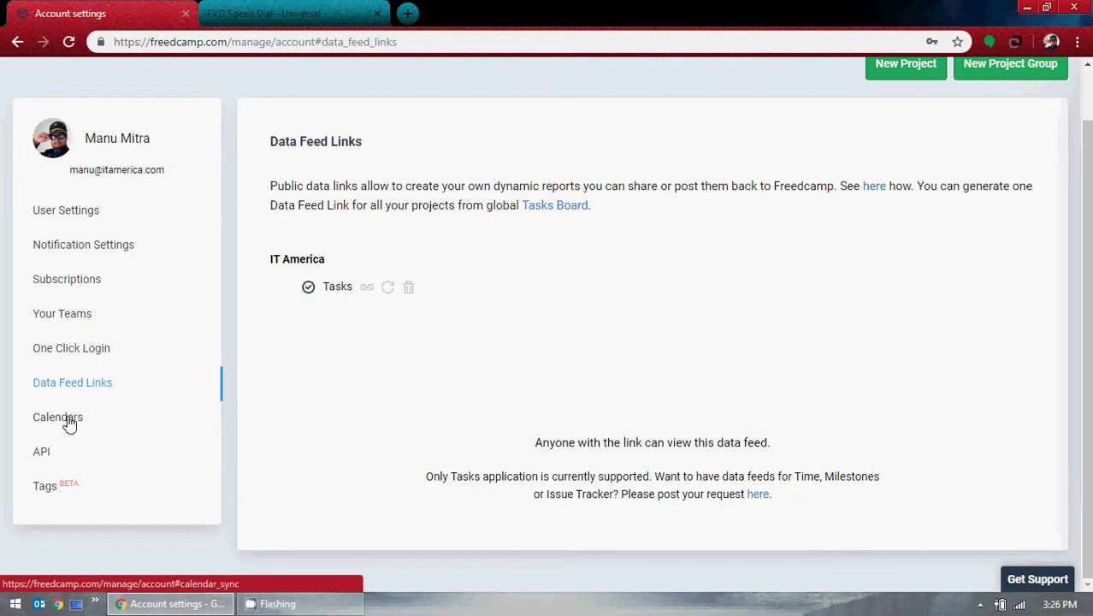
Review the Calendars and API settings, cancelling the View API secret password prompt
{"action": "left_click", "coordinate": [71, 425]}
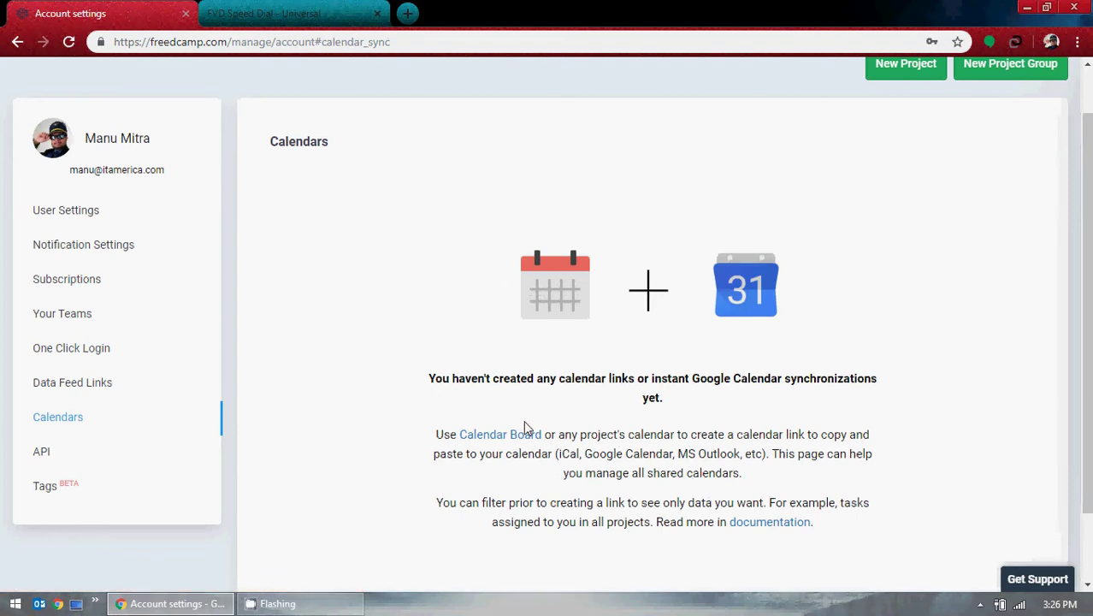
{"action": "left_click", "coordinate": [60, 451]}
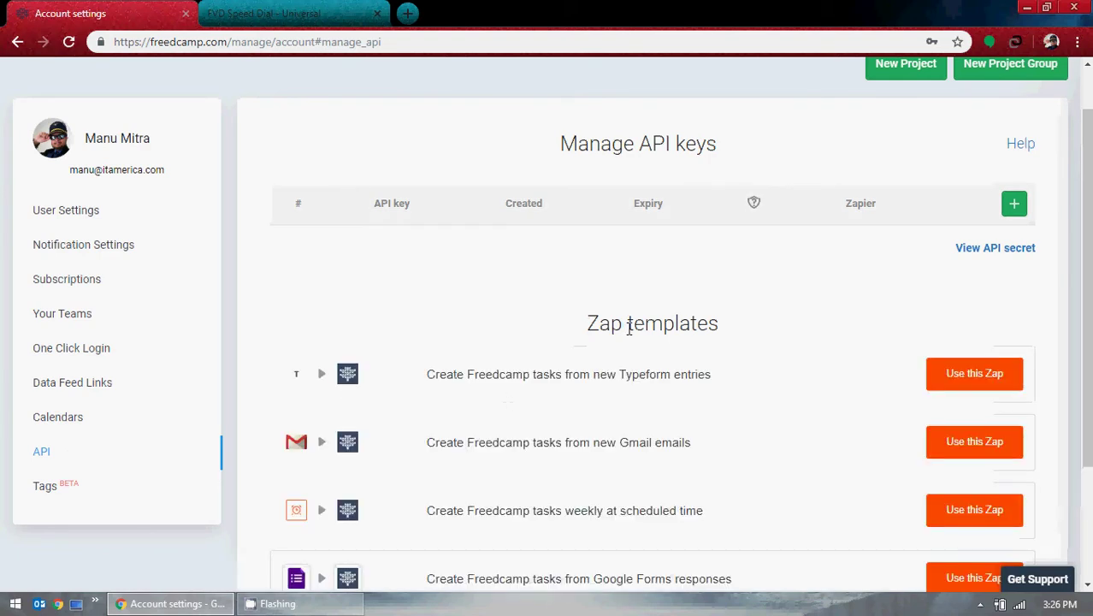
{"action": "scroll", "coordinate": [763, 359], "scroll_direction": "down", "scroll_amount": 2}
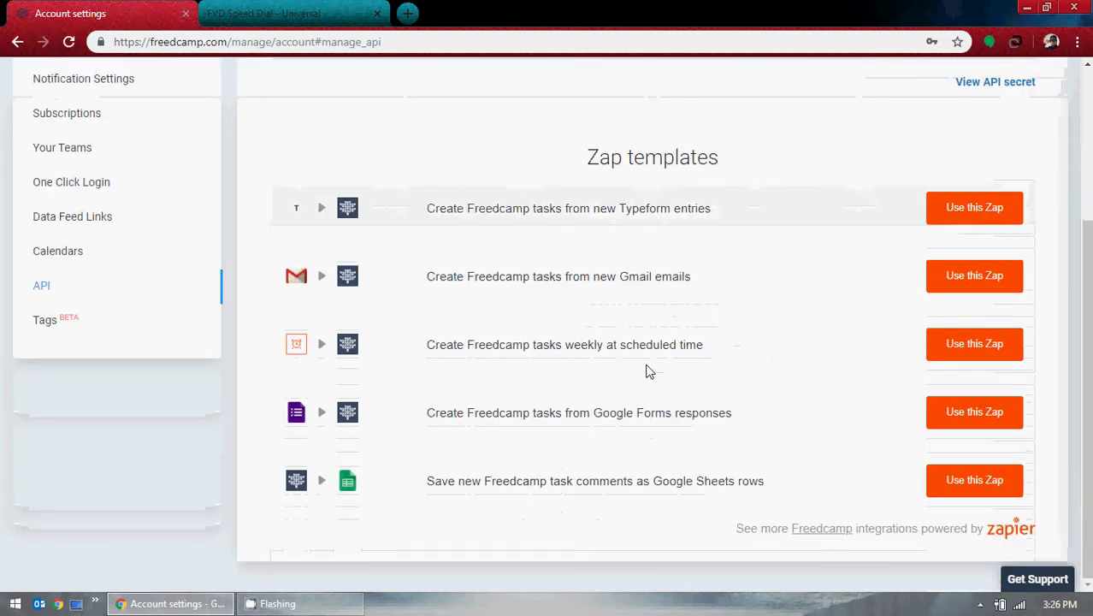
{"action": "scroll", "coordinate": [644, 383], "scroll_direction": "up", "scroll_amount": 3}
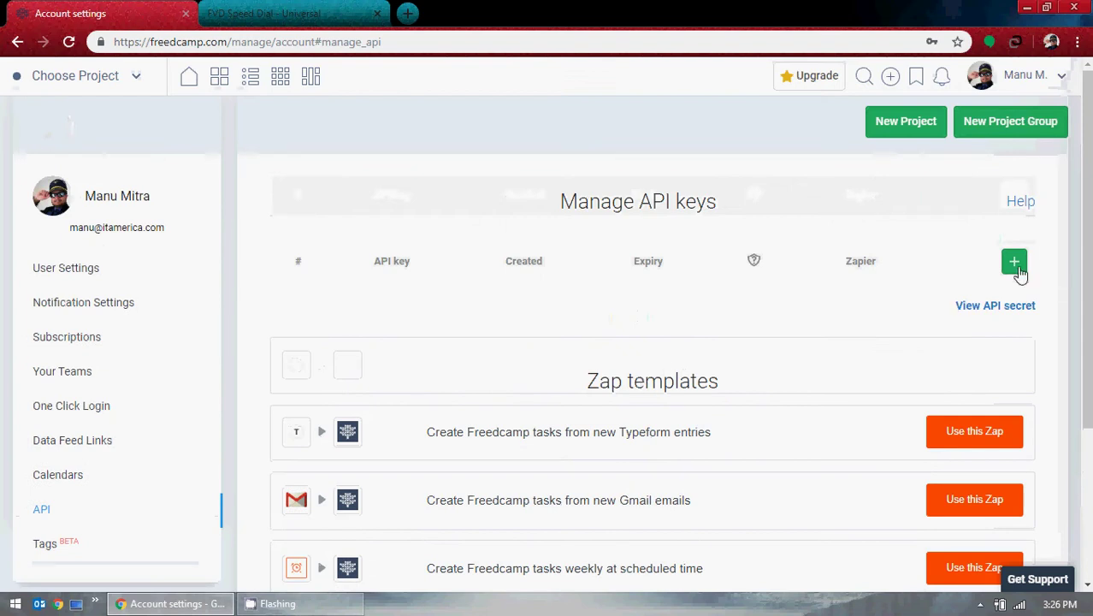
{"action": "left_click", "coordinate": [993, 316]}
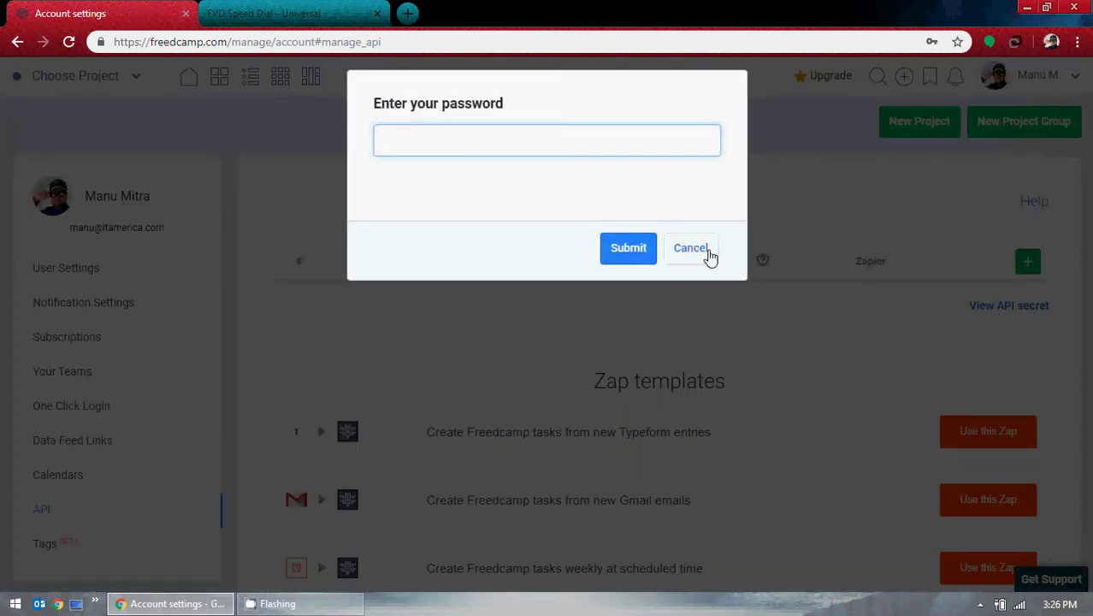
{"action": "left_click", "coordinate": [702, 251]}
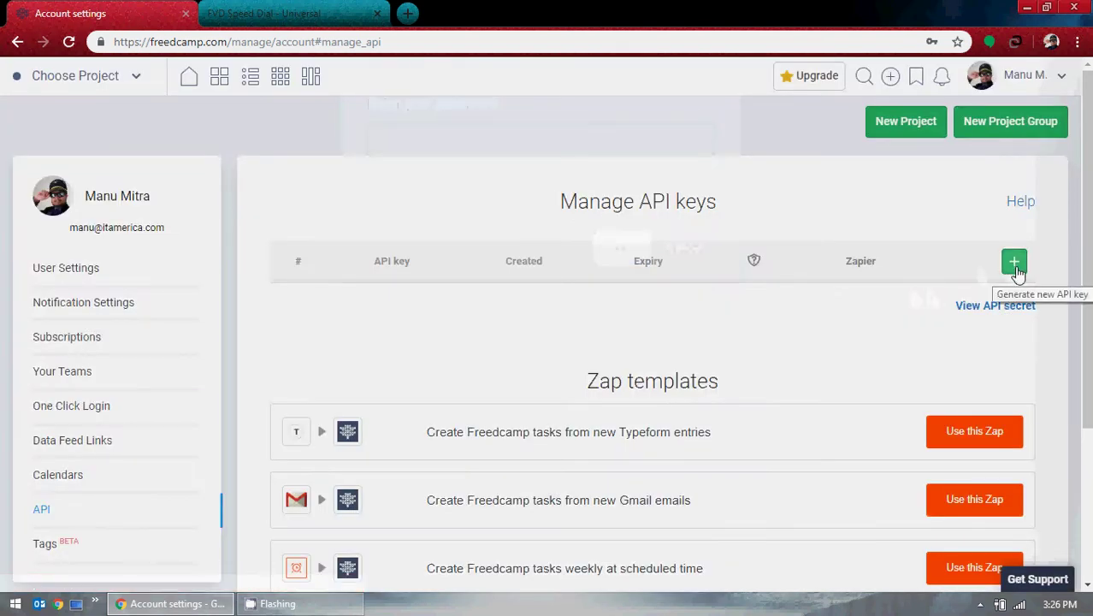
Generate a new API key, then go to the Tags settings page
{"action": "left_click", "coordinate": [1015, 264]}
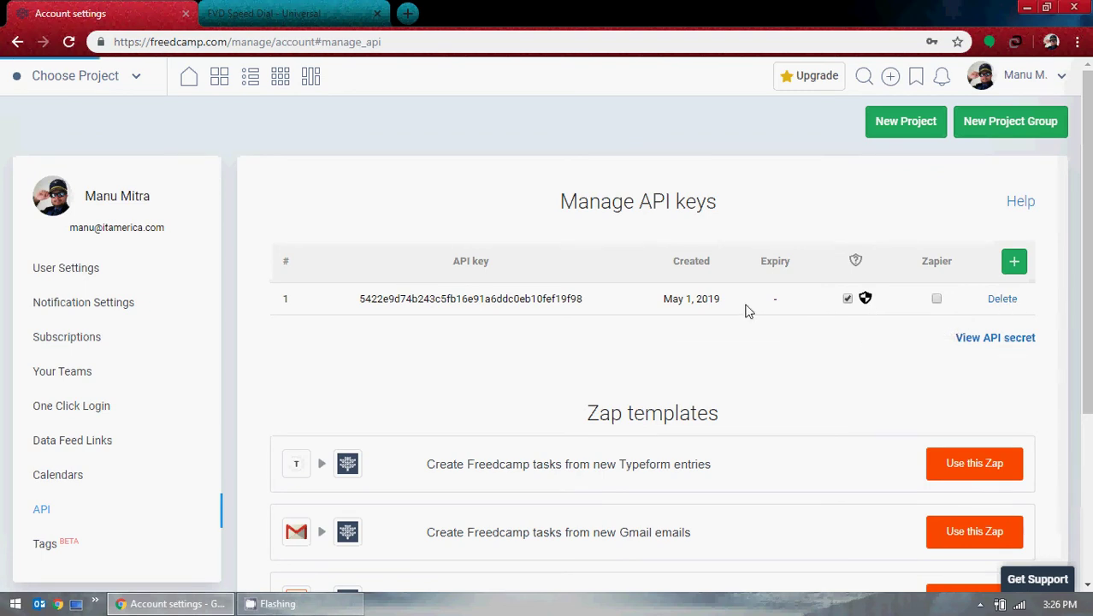
{"action": "scroll", "coordinate": [576, 290], "scroll_direction": "down", "scroll_amount": 3}
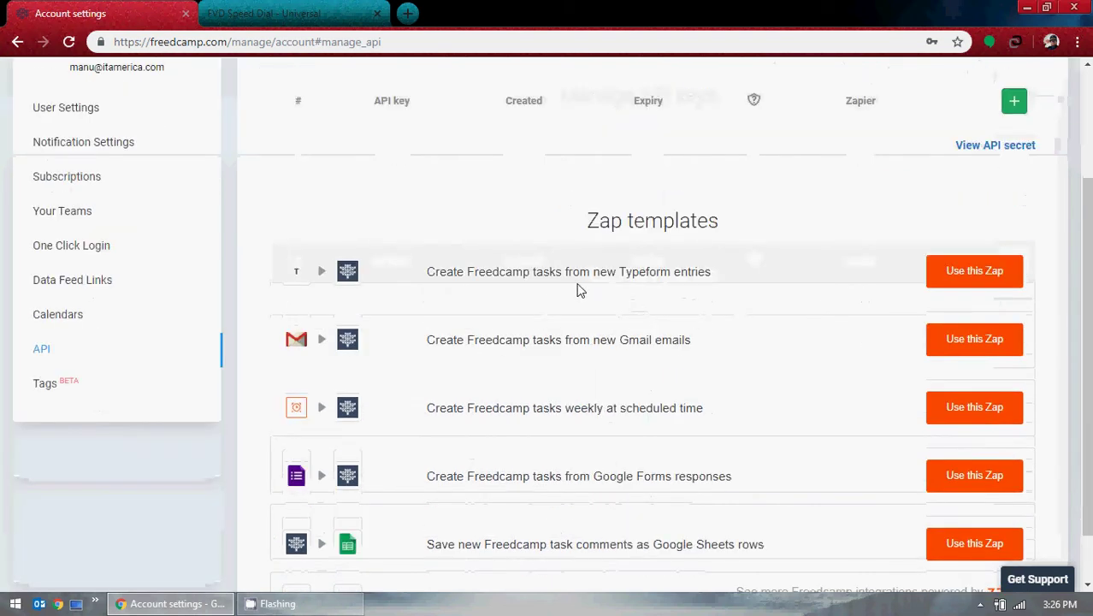
{"action": "left_click", "coordinate": [49, 384]}
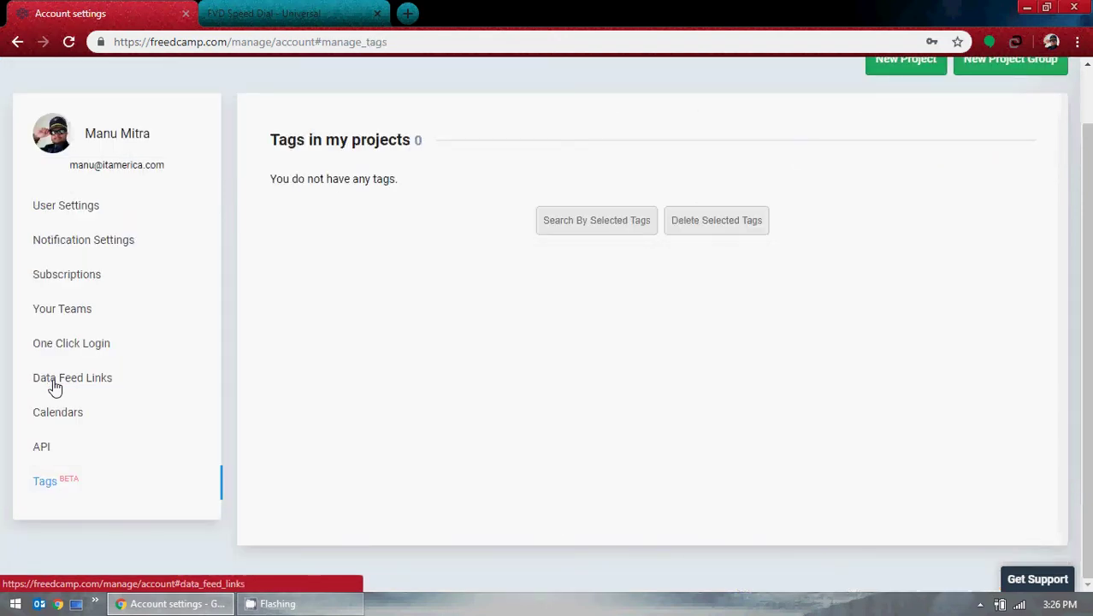
Close the FVD Speed Dial tab, leaving the Tags page showing 0 tags
{"action": "scroll", "coordinate": [462, 362], "scroll_direction": "up", "scroll_amount": 2}
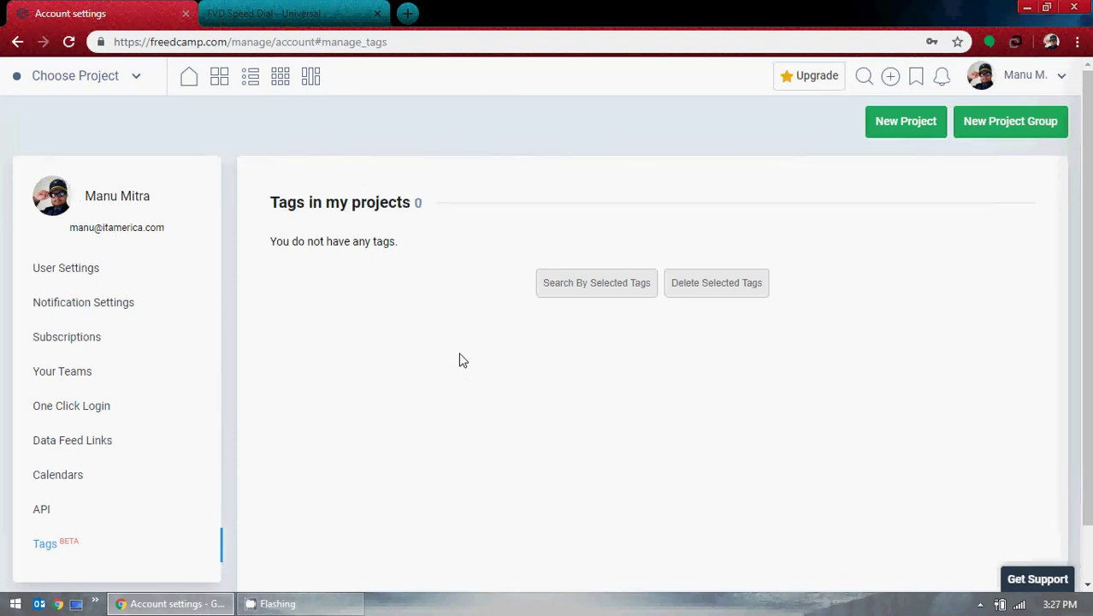
{"action": "left_click", "coordinate": [377, 13]}
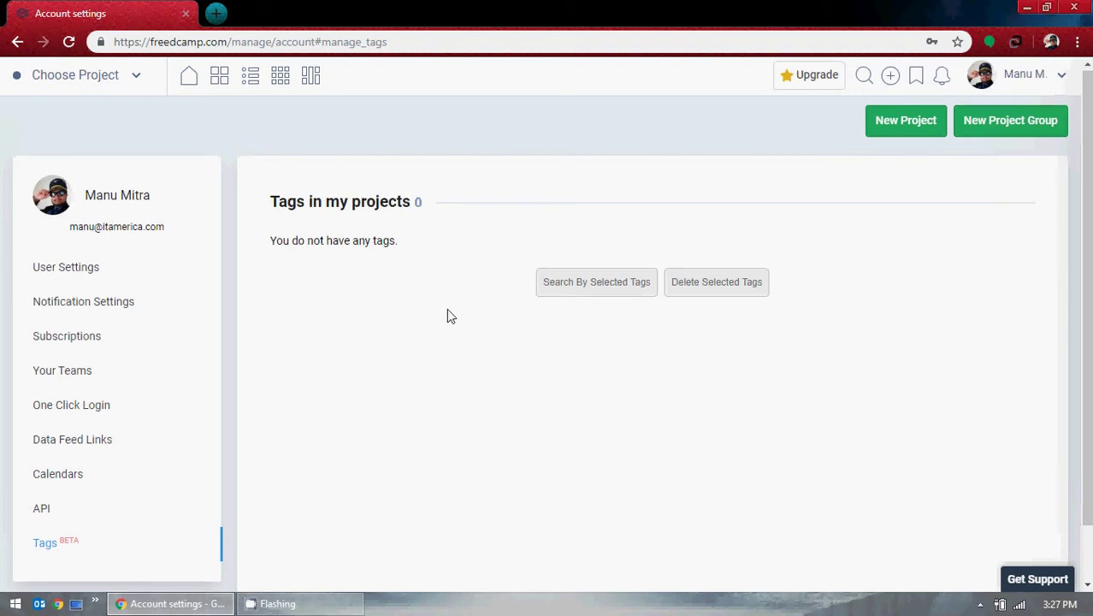
{"action": "scroll", "coordinate": [462, 301], "scroll_direction": "down", "scroll_amount": 1}
{"action": "scroll", "coordinate": [476, 294], "scroll_direction": "up", "scroll_amount": 1}
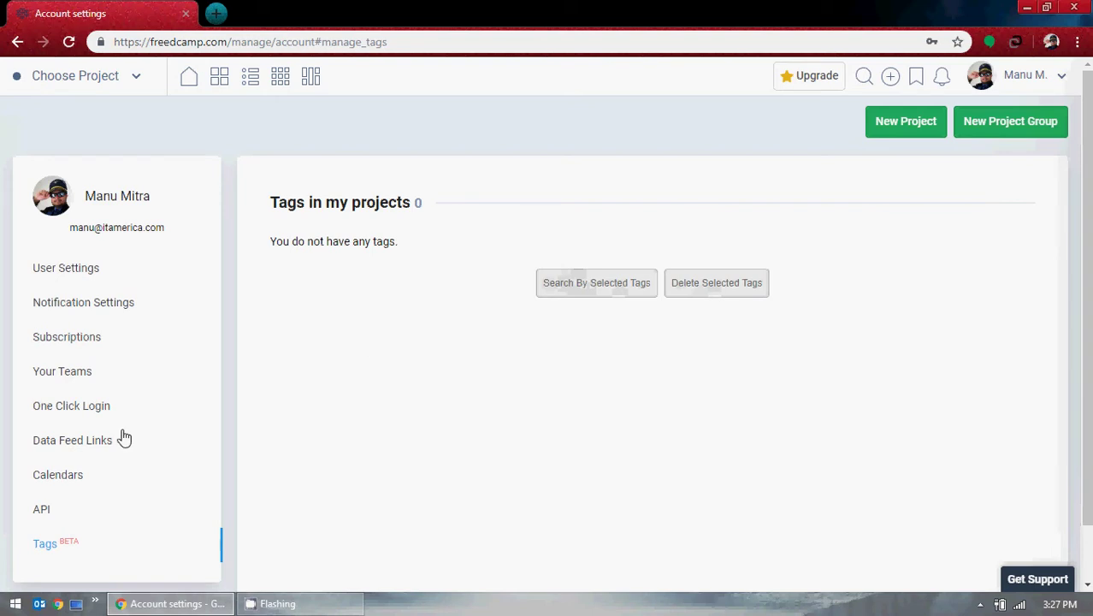
Look at Manage System and its gear options, then go to the Add-ons marketplace
{"action": "left_click", "coordinate": [1051, 83]}
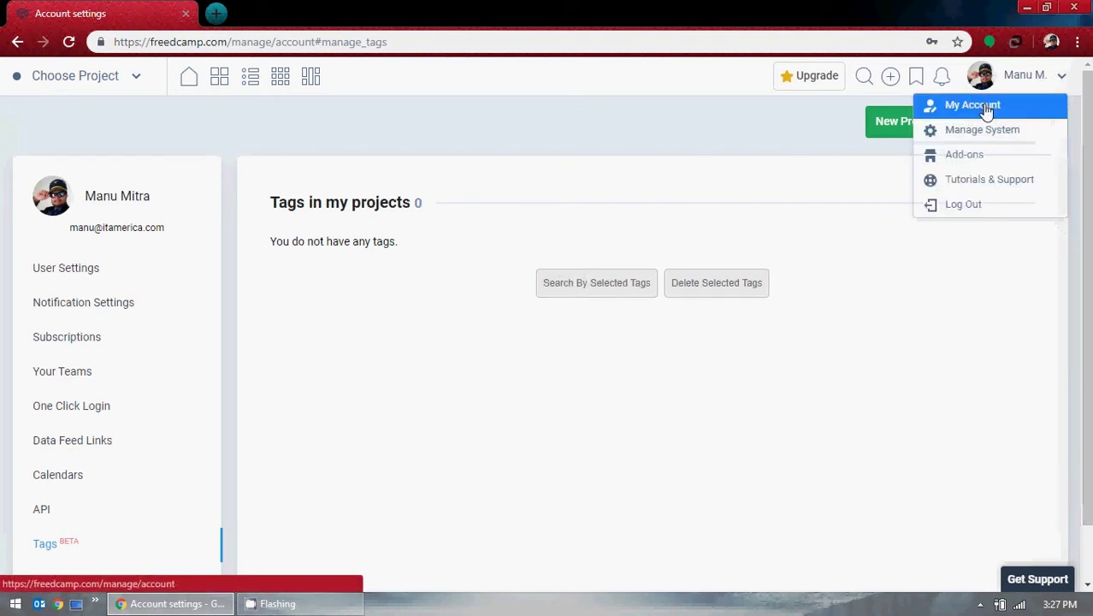
{"action": "left_click", "coordinate": [986, 137]}
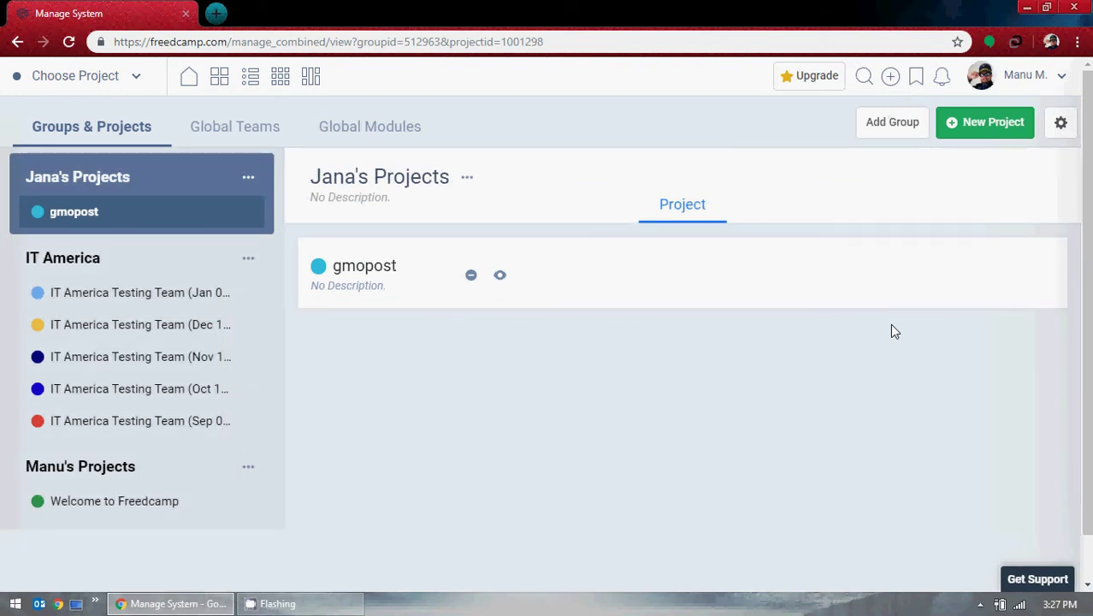
{"action": "left_click", "coordinate": [1060, 122]}
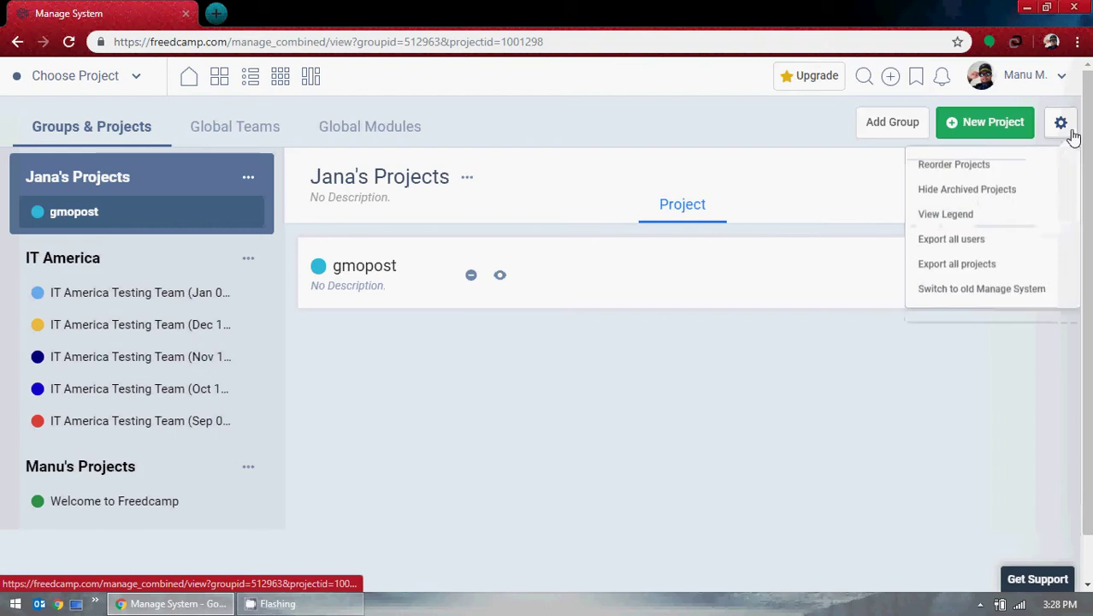
{"action": "left_click", "coordinate": [1056, 83]}
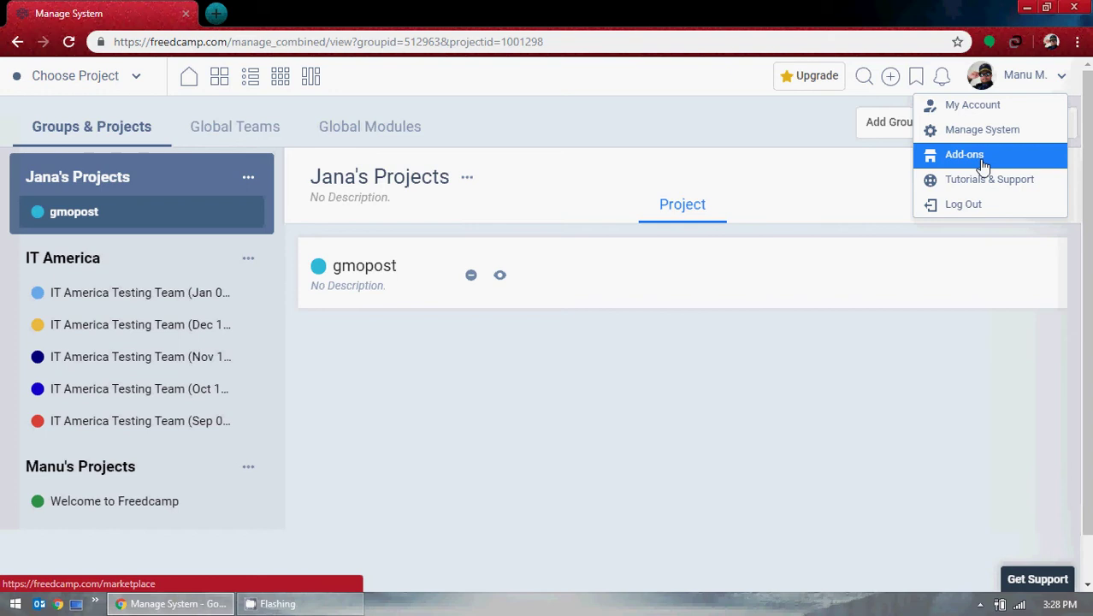
{"action": "left_click", "coordinate": [982, 162]}
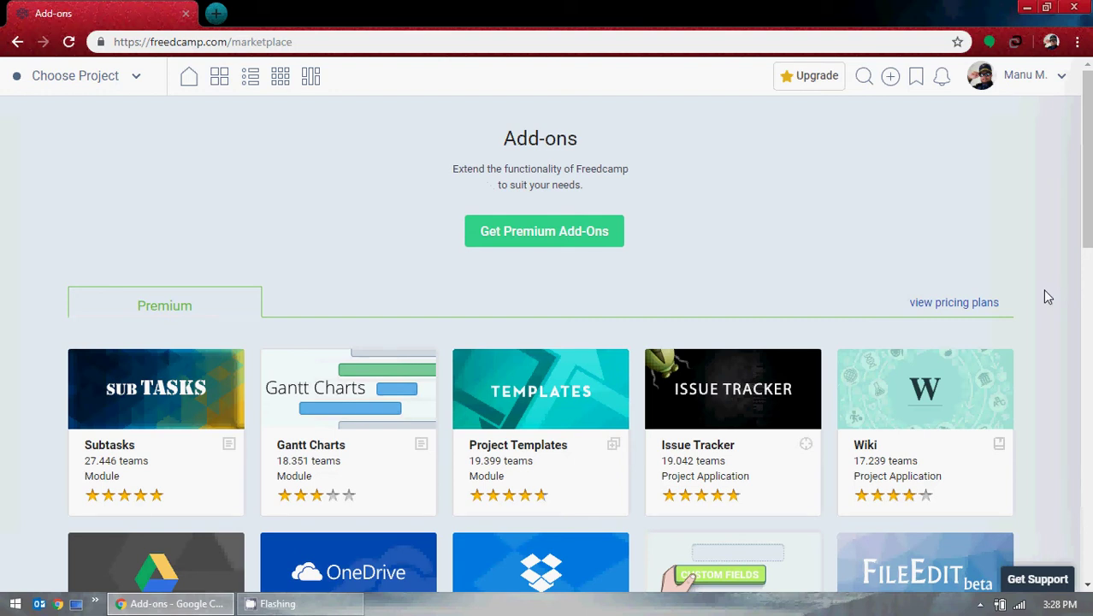
Browse all premium and free add-ons like Tasks, Calendar and Milestones, then return to top
{"action": "scroll", "coordinate": [1047, 296], "scroll_direction": "down", "scroll_amount": 3}
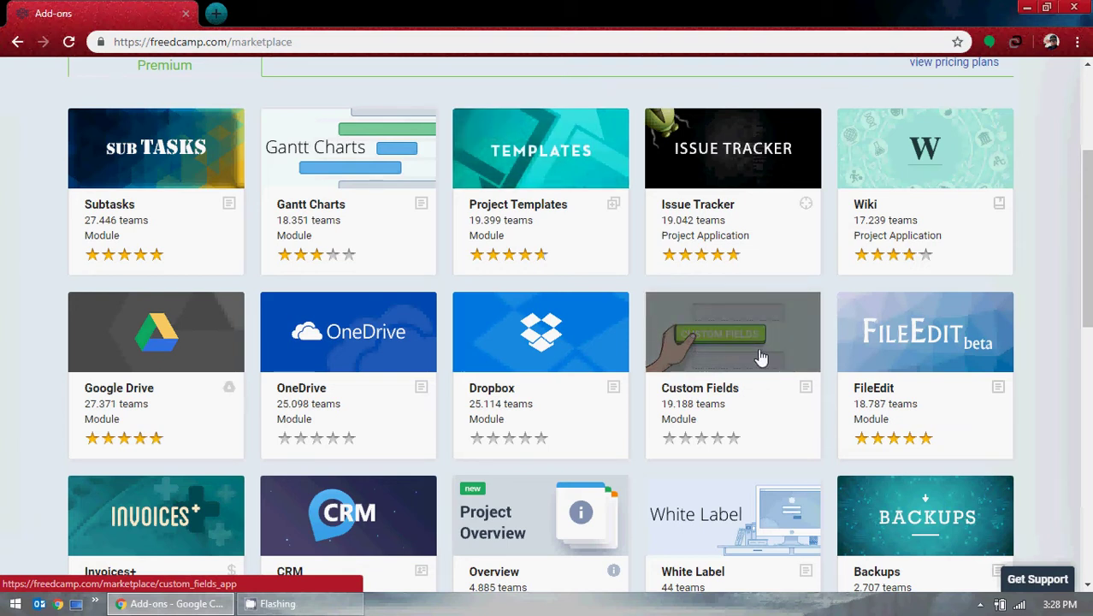
{"action": "scroll", "coordinate": [756, 358], "scroll_direction": "down", "scroll_amount": 2}
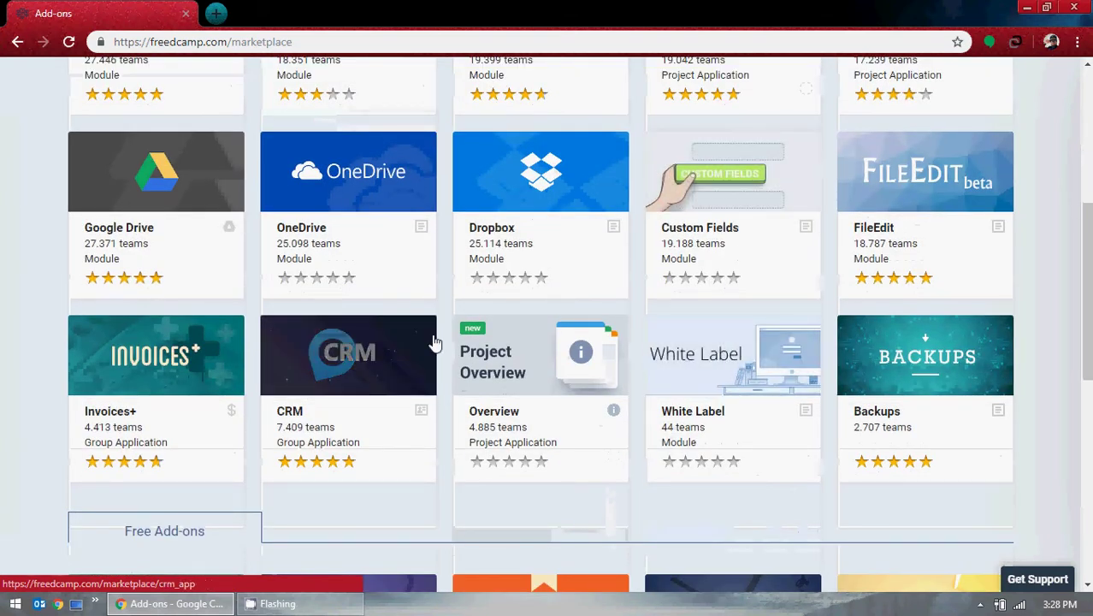
{"action": "scroll", "coordinate": [438, 342], "scroll_direction": "down", "scroll_amount": 4}
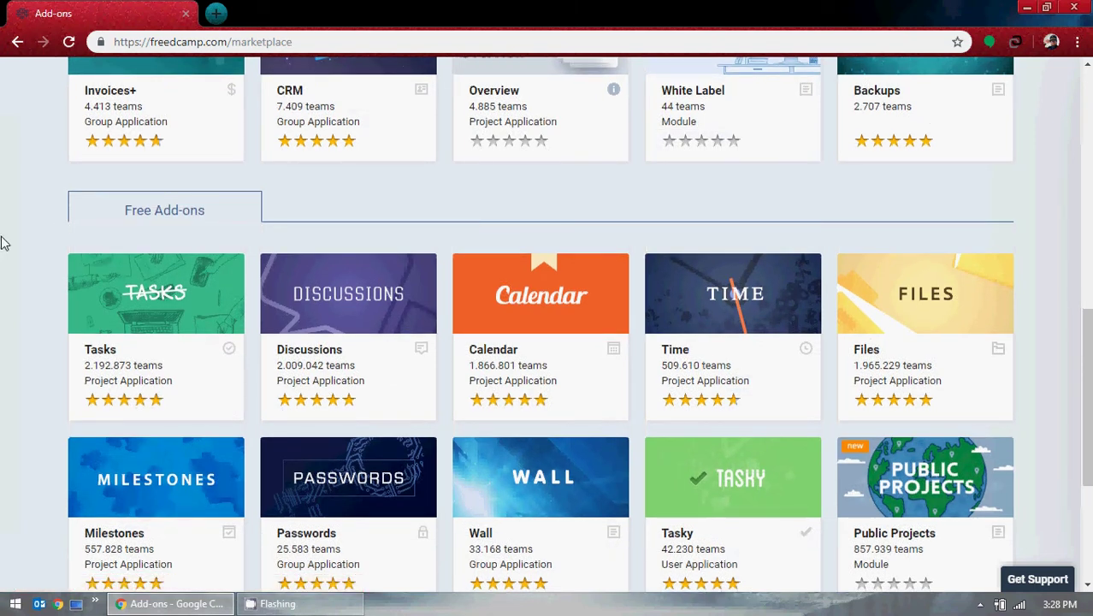
{"action": "scroll", "coordinate": [4, 241], "scroll_direction": "down", "scroll_amount": 1}
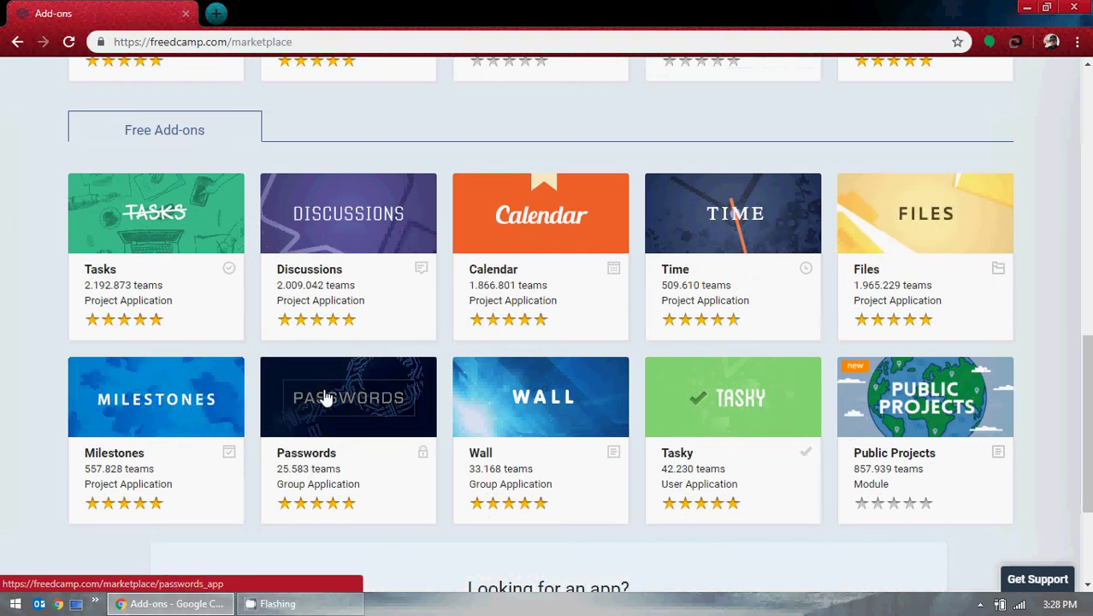
{"action": "scroll", "coordinate": [325, 398], "scroll_direction": "down", "scroll_amount": 1}
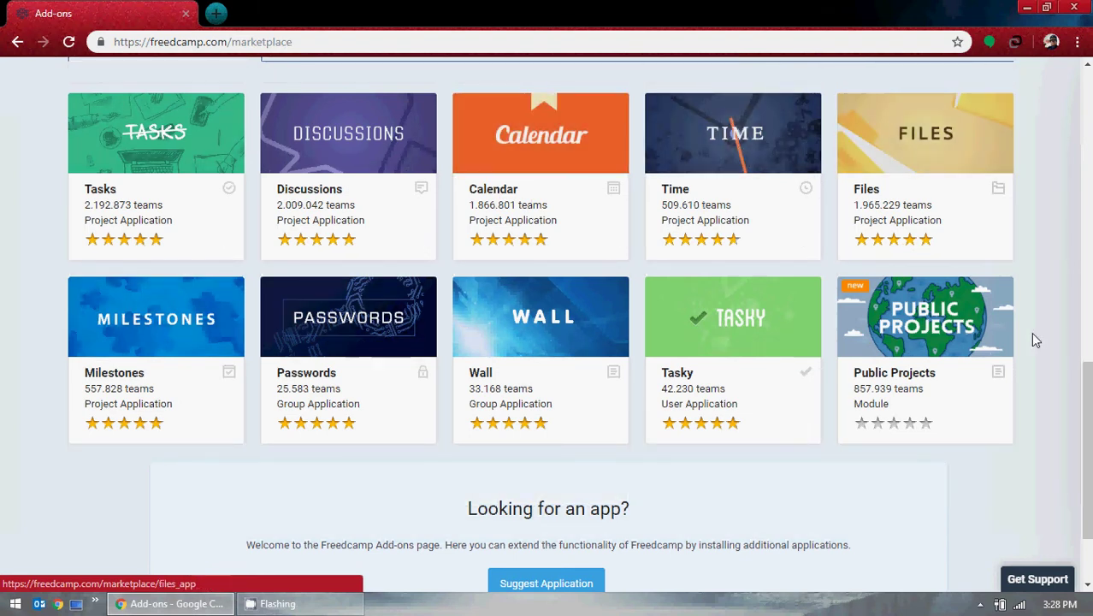
{"action": "scroll", "coordinate": [1035, 340], "scroll_direction": "down", "scroll_amount": 1}
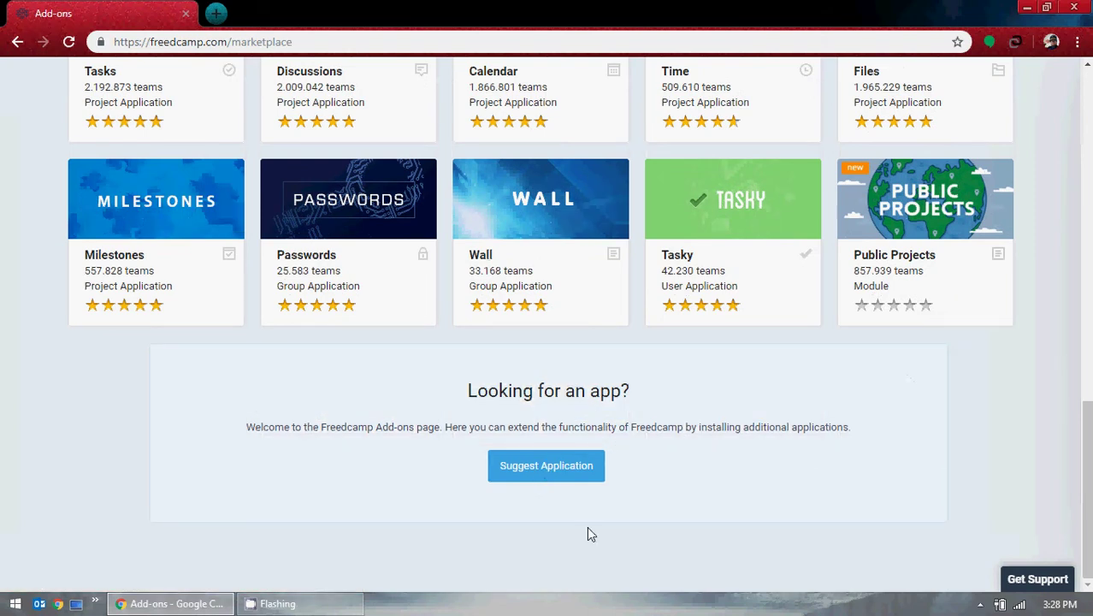
{"action": "scroll", "coordinate": [980, 471], "scroll_direction": "up", "scroll_amount": 1}
{"action": "scroll", "coordinate": [983, 471], "scroll_direction": "up", "scroll_amount": 5}
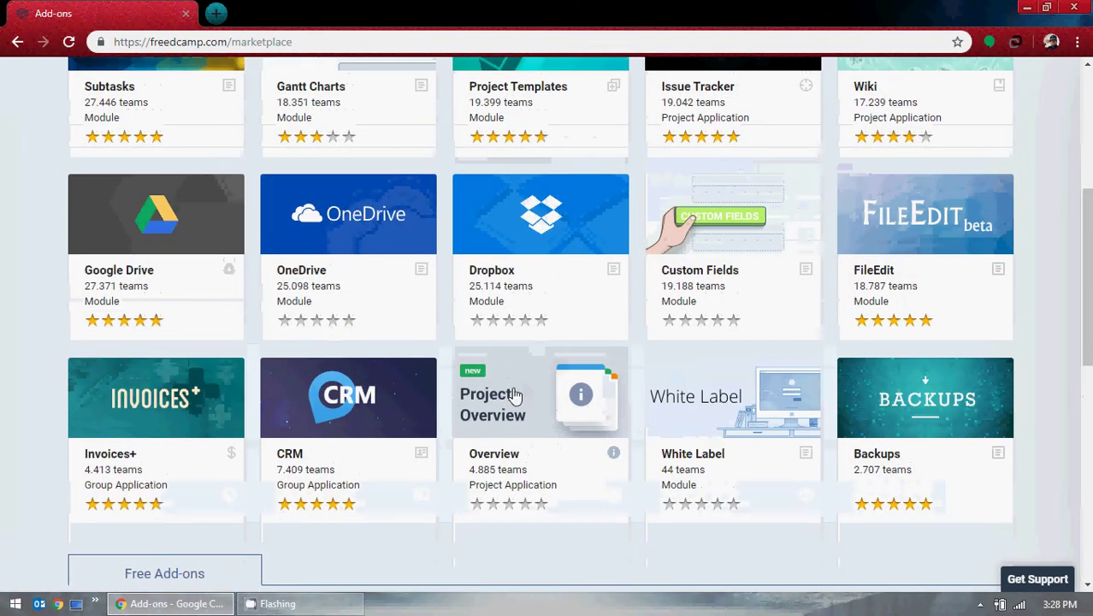
{"action": "scroll", "coordinate": [453, 364], "scroll_direction": "up", "scroll_amount": 2}
{"action": "scroll", "coordinate": [588, 343], "scroll_direction": "up", "scroll_amount": 2}
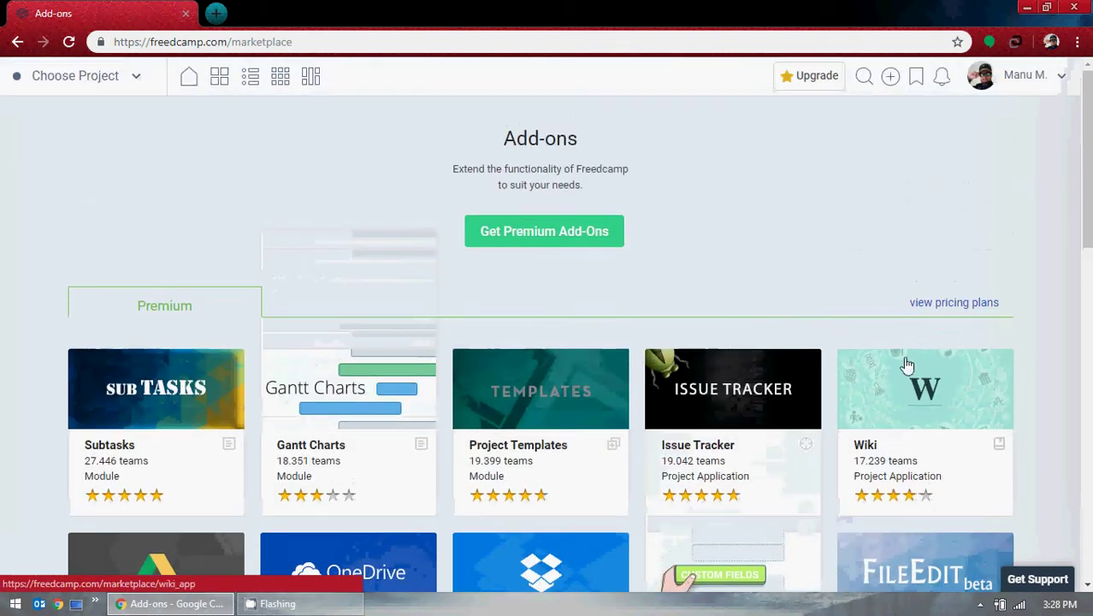
{"action": "left_click", "coordinate": [1064, 79]}
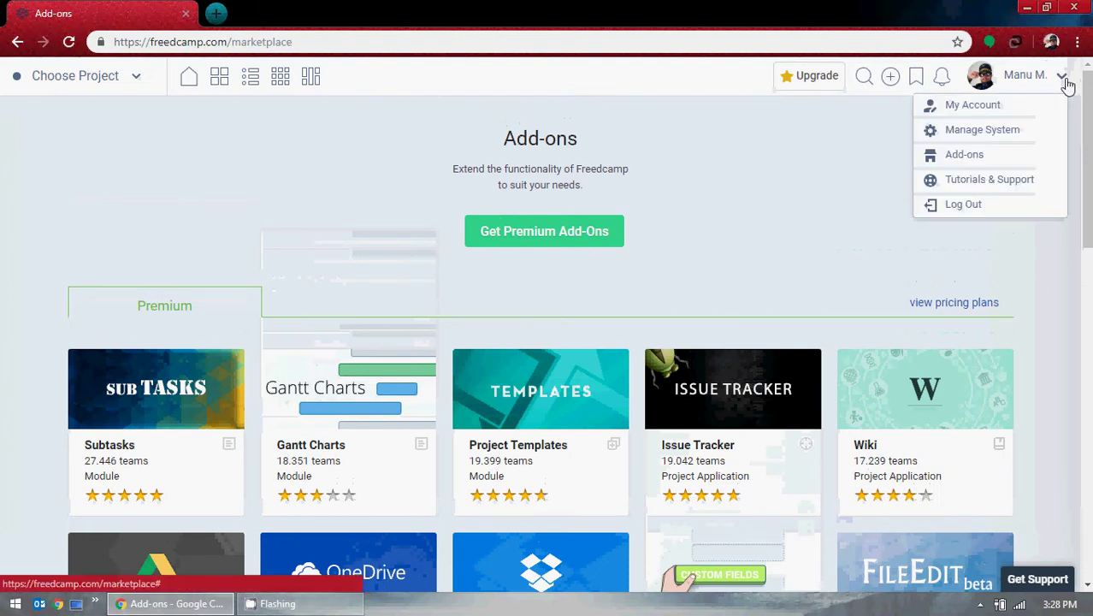
Go to Tutorials & Support and browse the Knowledge Base article categories
{"action": "left_click", "coordinate": [988, 189]}
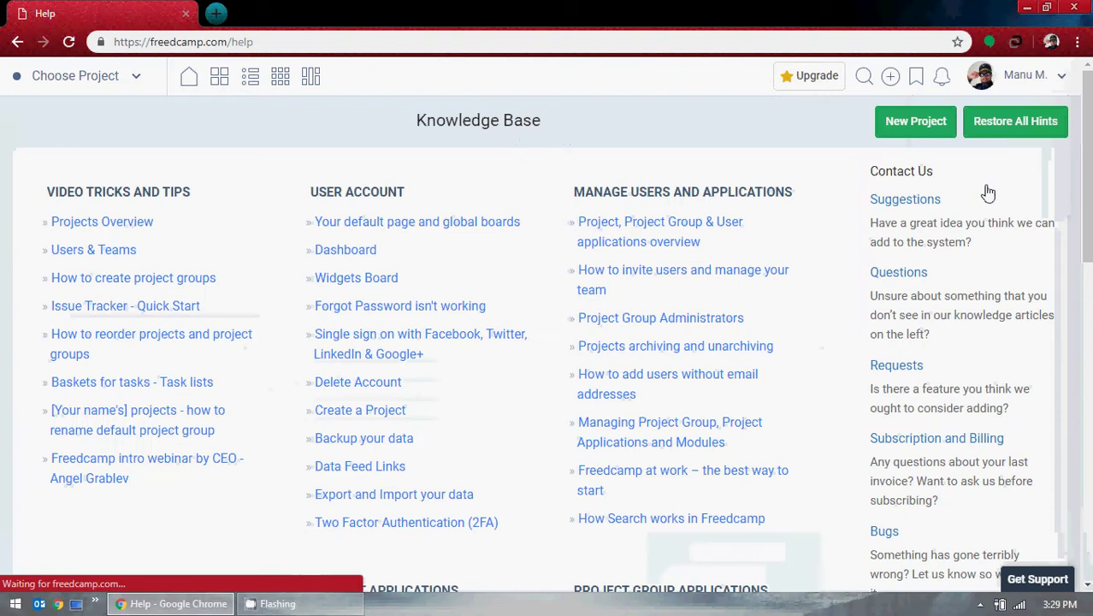
{"action": "scroll", "coordinate": [1010, 292], "scroll_direction": "down", "scroll_amount": 7}
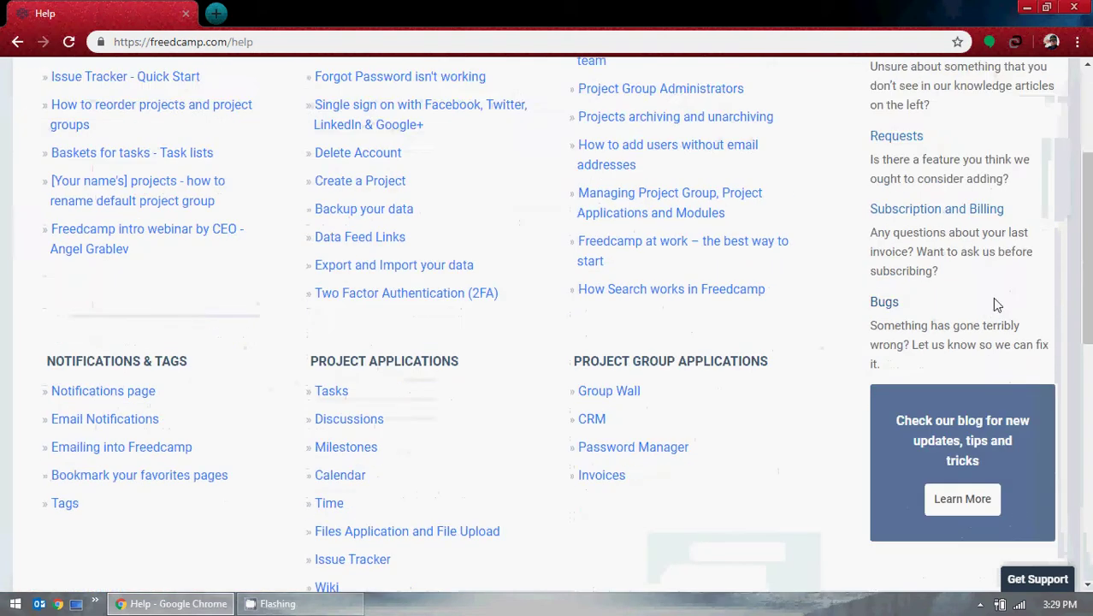
{"action": "scroll", "coordinate": [720, 402], "scroll_direction": "down", "scroll_amount": 4}
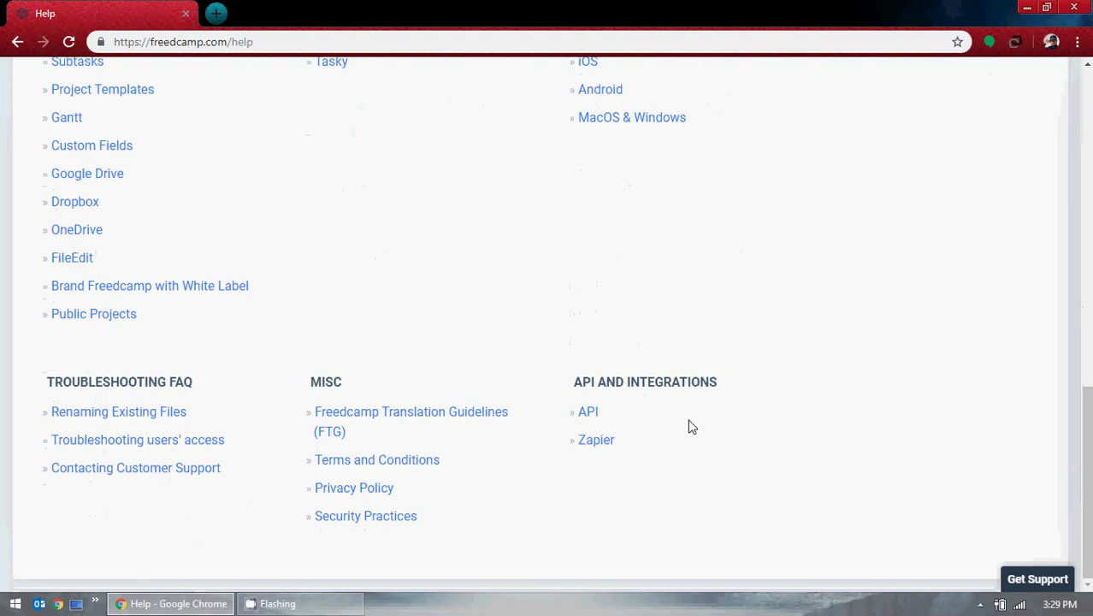
{"action": "scroll", "coordinate": [513, 393], "scroll_direction": "up", "scroll_amount": 9}
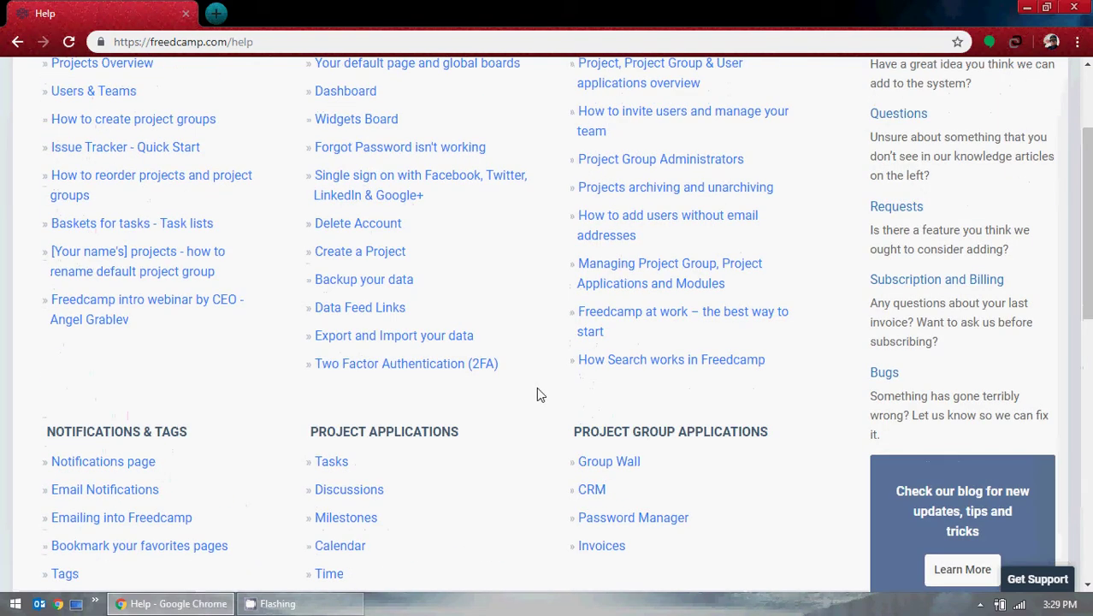
{"action": "scroll", "coordinate": [537, 394], "scroll_direction": "up", "scroll_amount": 2}
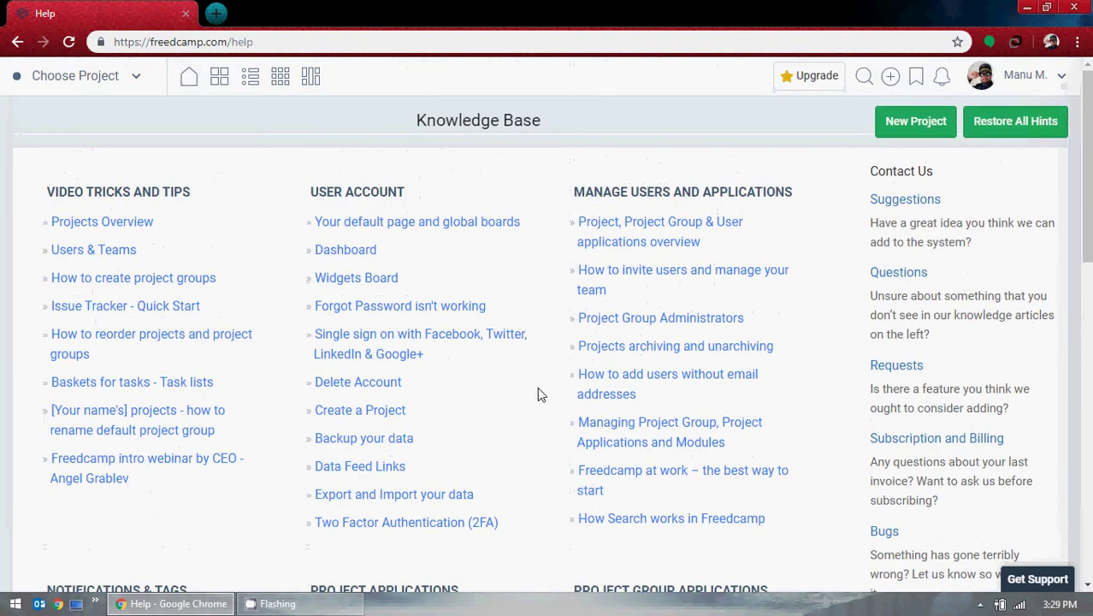
{"action": "left_click", "coordinate": [117, 224]}
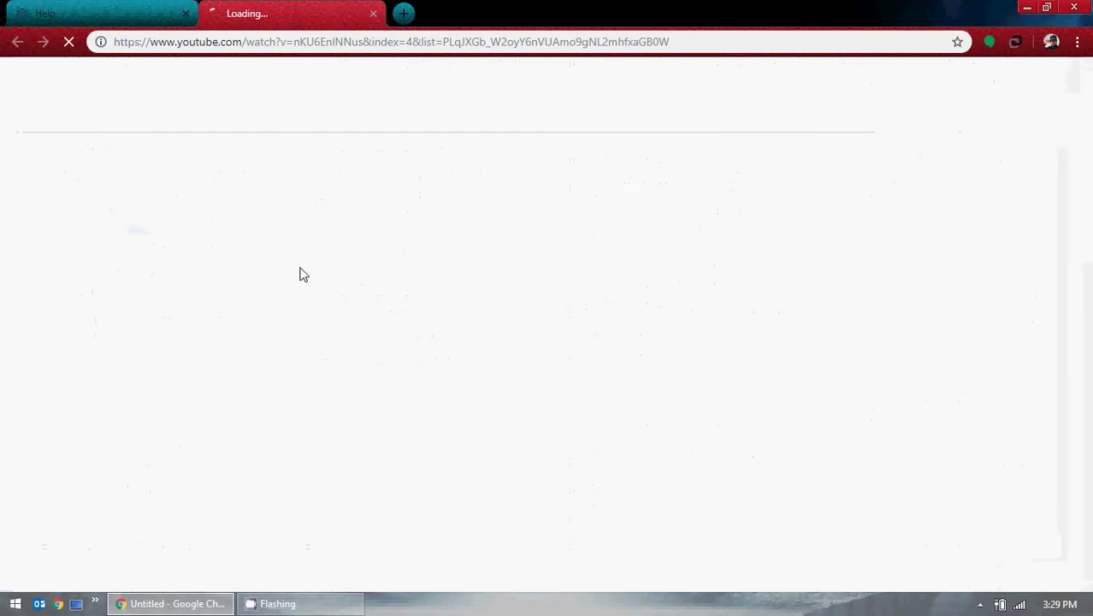
{"action": "left_click", "coordinate": [373, 13]}
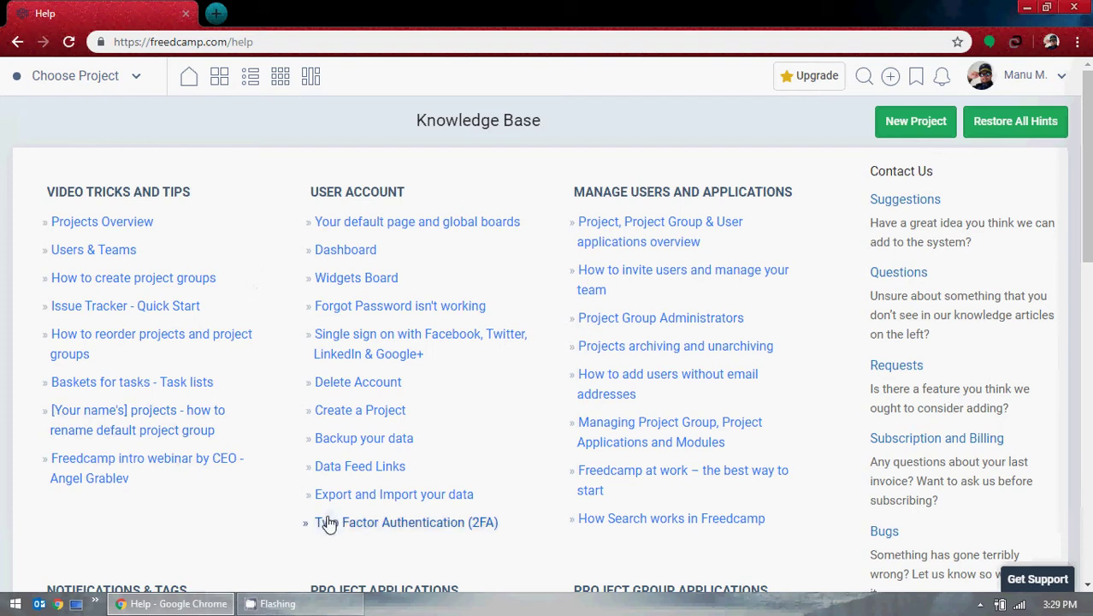
{"action": "scroll", "coordinate": [332, 521], "scroll_direction": "down", "scroll_amount": 2}
{"action": "scroll", "coordinate": [696, 324], "scroll_direction": "up", "scroll_amount": 2}
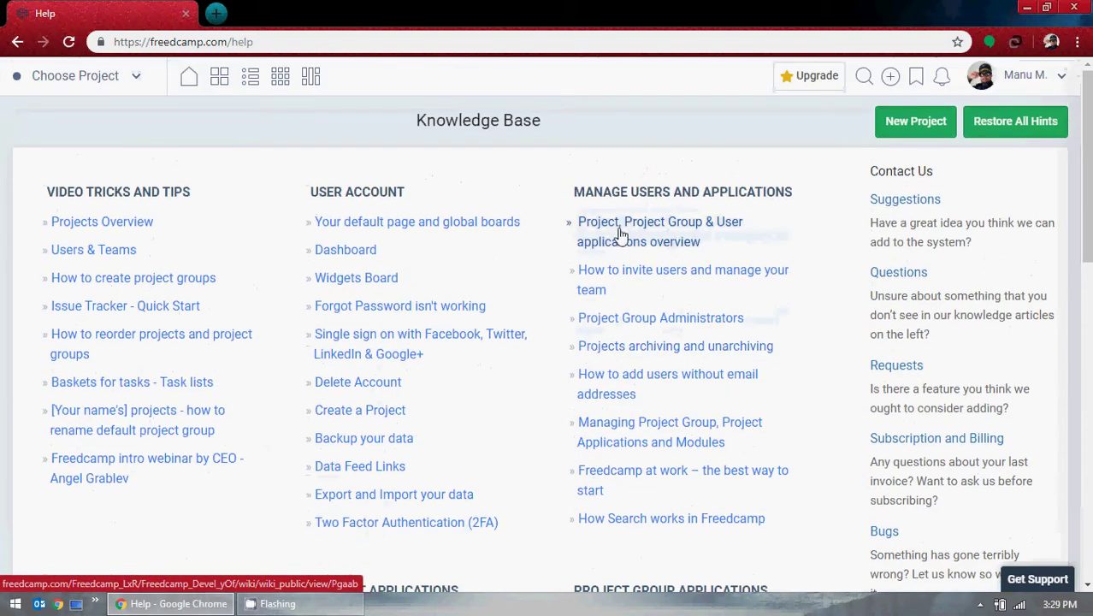
{"action": "left_click", "coordinate": [574, 323]}
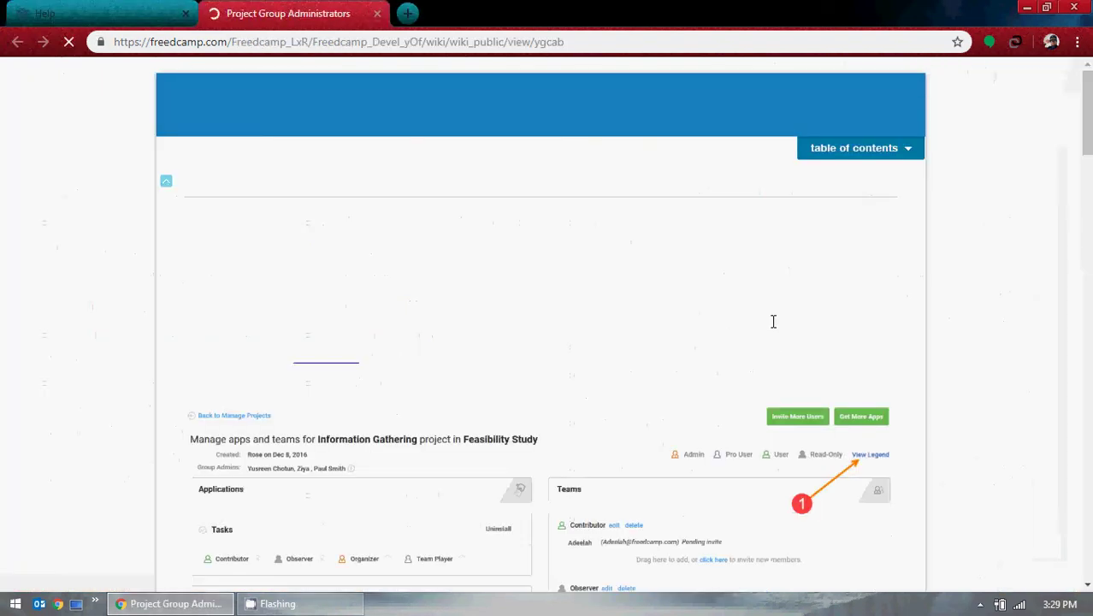
{"action": "scroll", "coordinate": [637, 286], "scroll_direction": "down", "scroll_amount": 20}
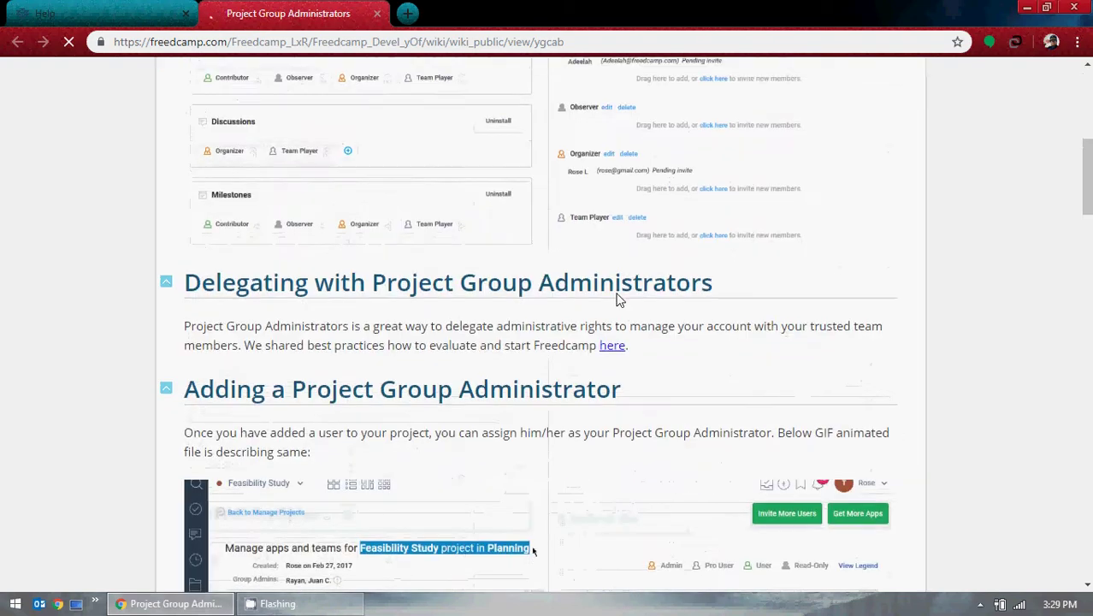
{"action": "scroll", "coordinate": [603, 291], "scroll_direction": "down", "scroll_amount": 10}
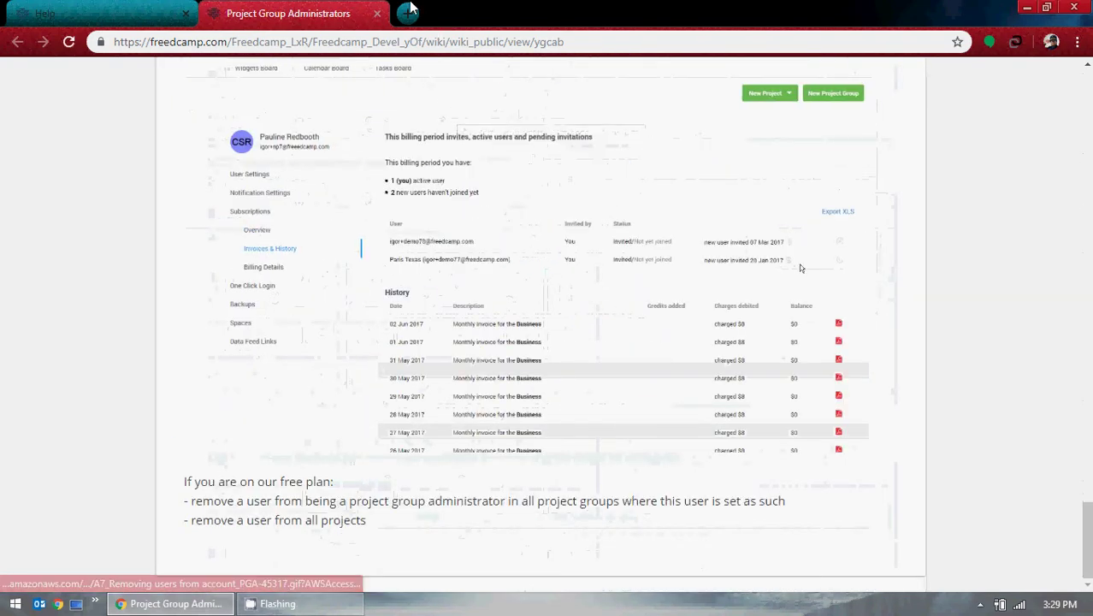
{"action": "left_click", "coordinate": [377, 15]}
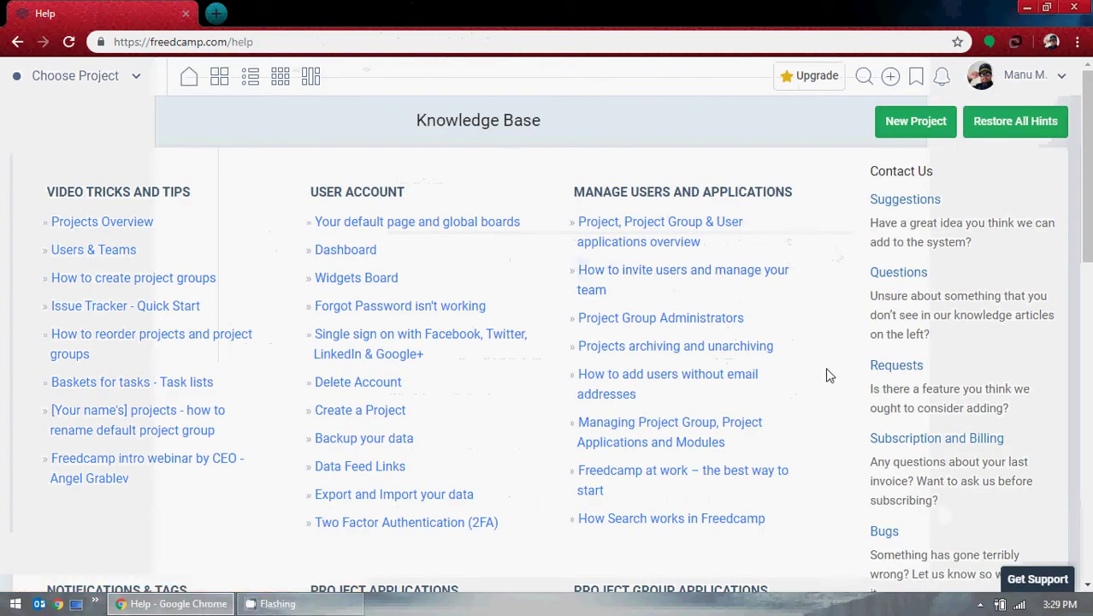
Scroll through the Knowledge Base Modules articles, then open the account menu
{"action": "scroll", "coordinate": [824, 374], "scroll_direction": "down", "scroll_amount": 1}
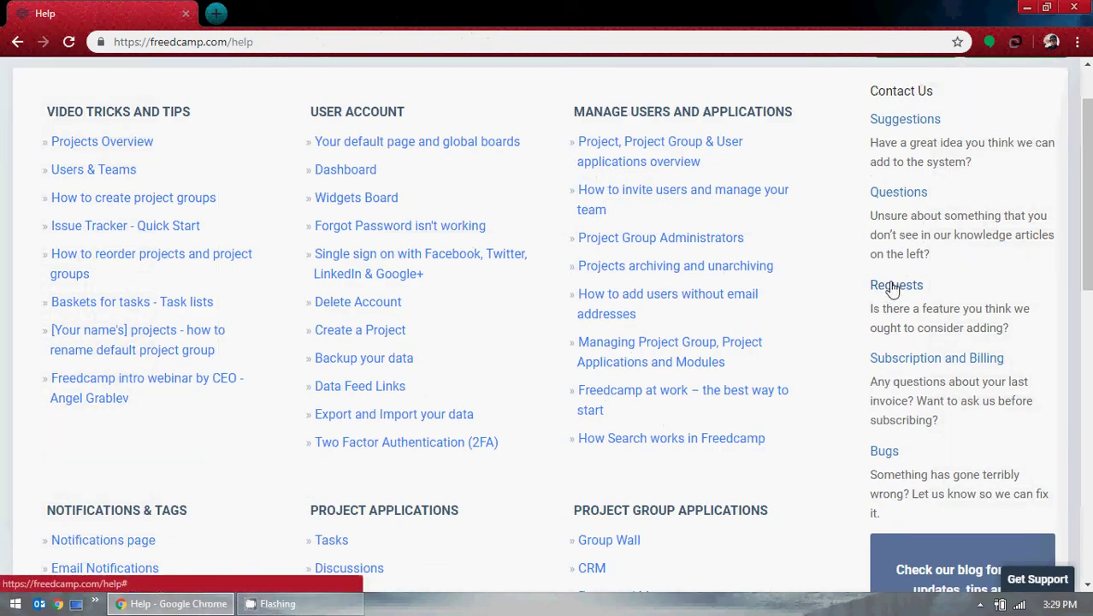
{"action": "scroll", "coordinate": [892, 290], "scroll_direction": "down", "scroll_amount": 2}
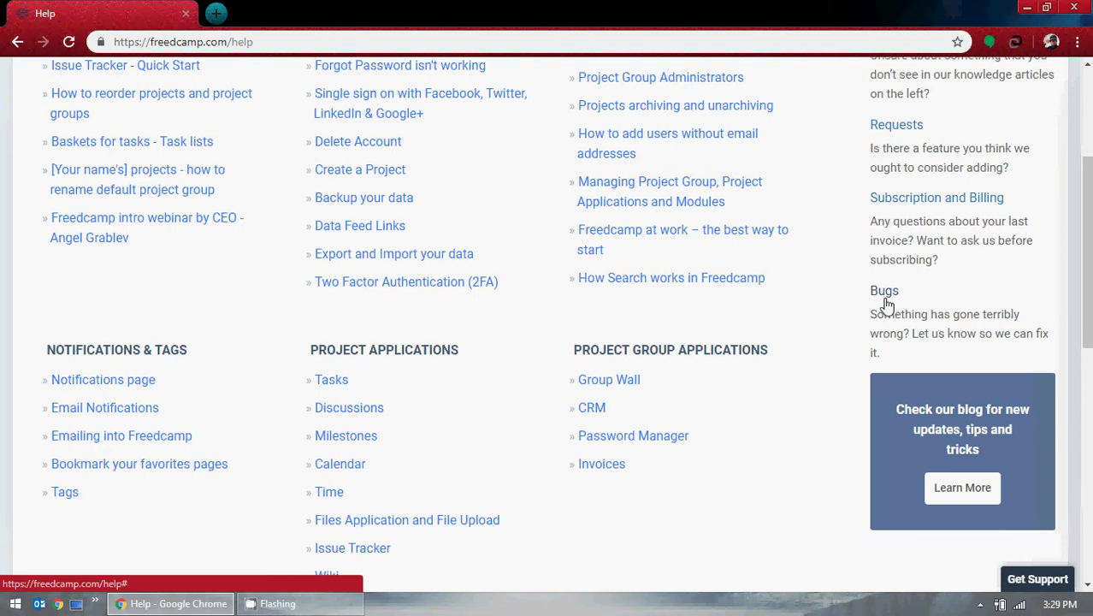
{"action": "scroll", "coordinate": [822, 307], "scroll_direction": "down", "scroll_amount": 3}
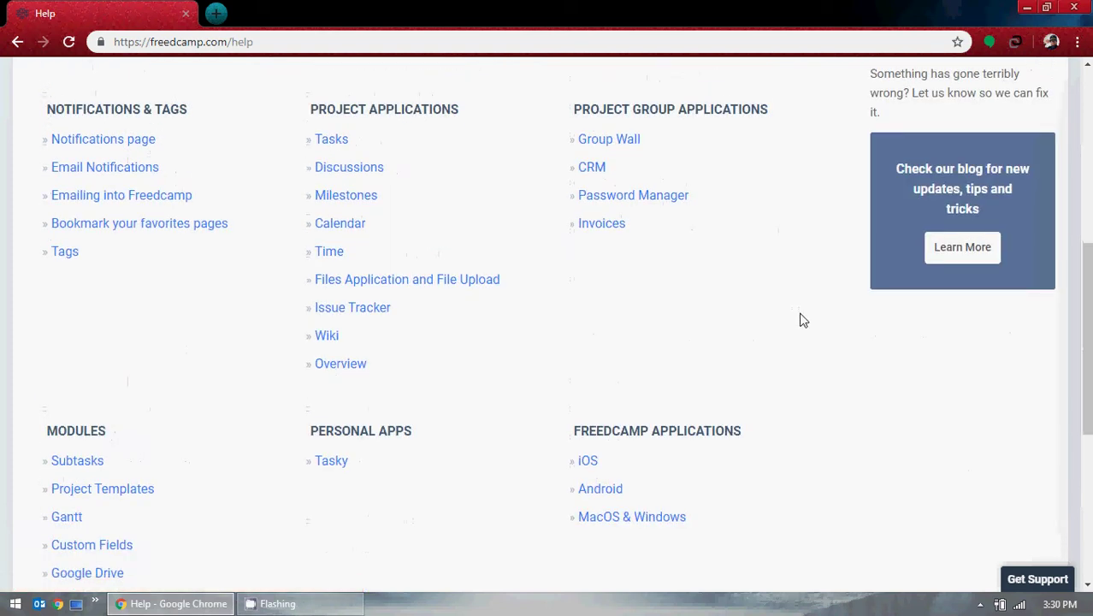
{"action": "scroll", "coordinate": [802, 318], "scroll_direction": "down", "scroll_amount": 3}
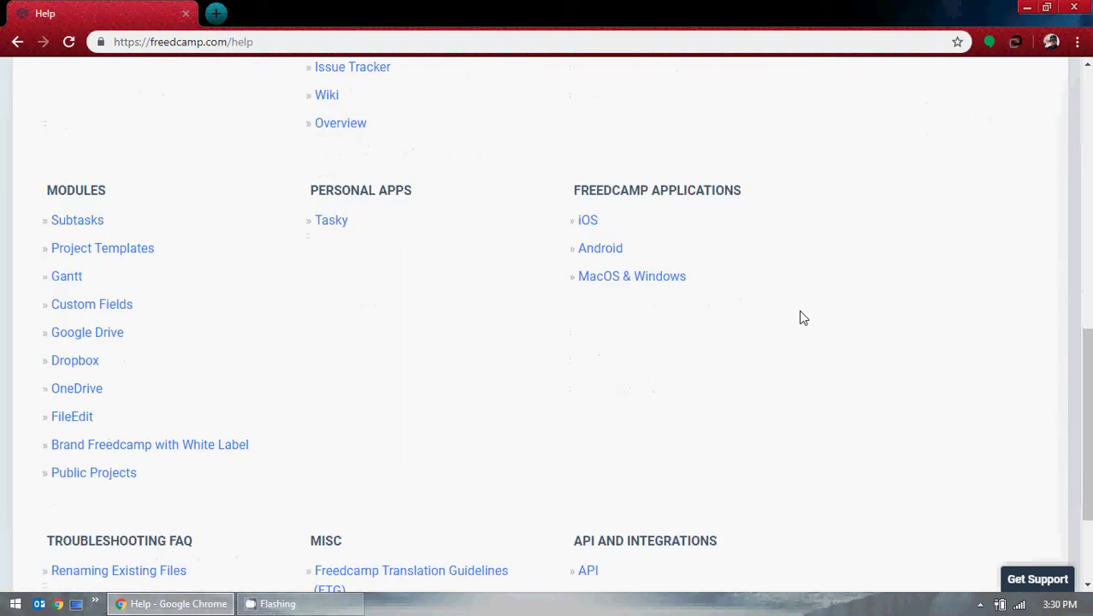
{"action": "scroll", "coordinate": [802, 318], "scroll_direction": "down", "scroll_amount": 2}
{"action": "scroll", "coordinate": [799, 315], "scroll_direction": "up", "scroll_amount": 10}
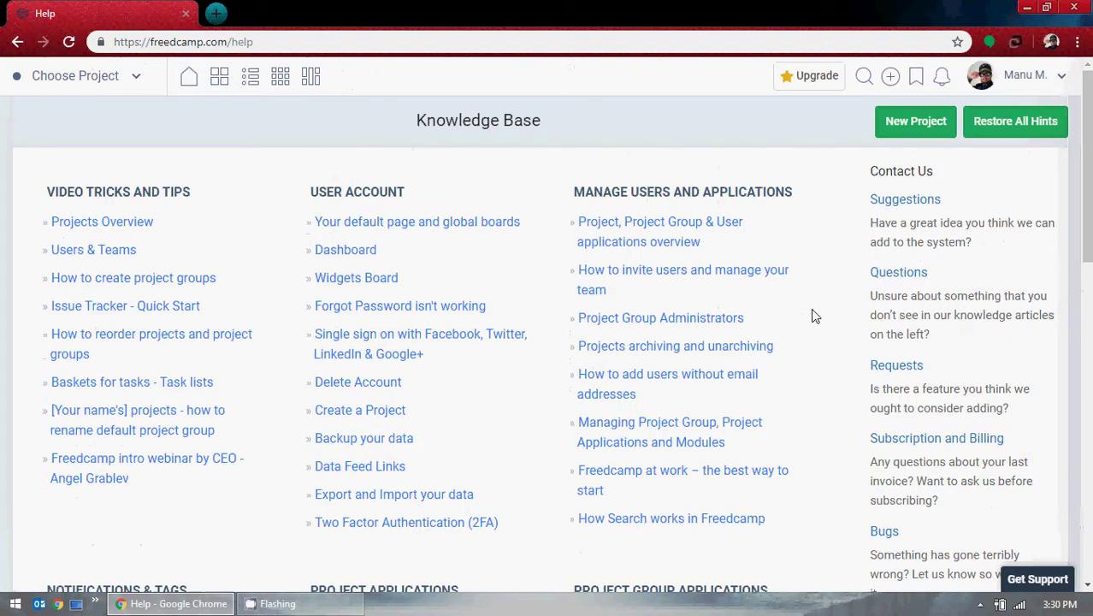
{"action": "left_click", "coordinate": [1051, 79]}
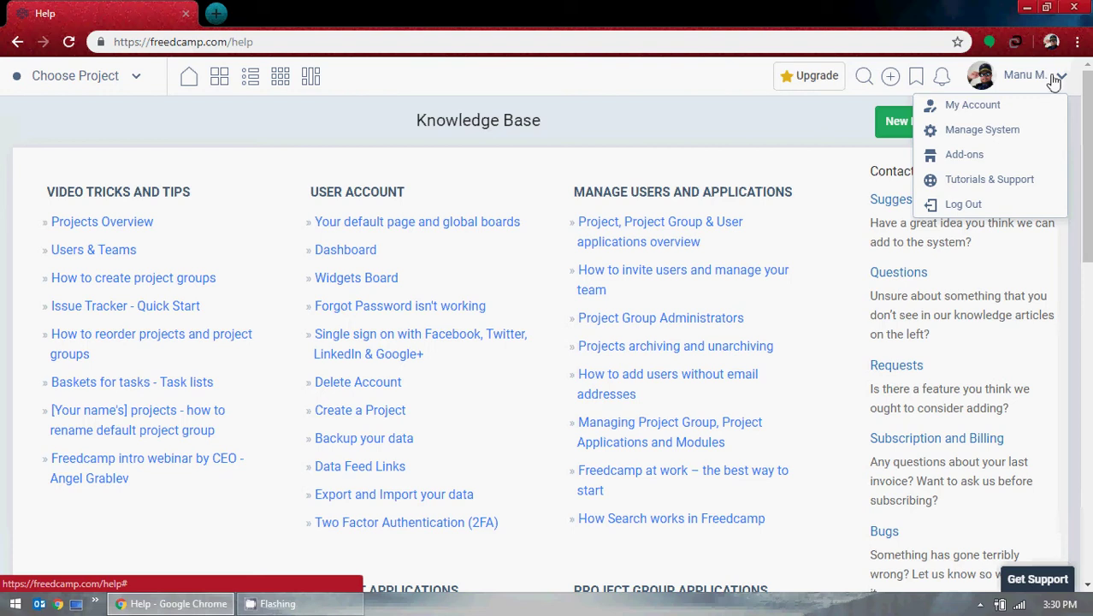
Choose My Account from the account menu to view the User Profile & Settings page
{"action": "left_click", "coordinate": [600, 127]}
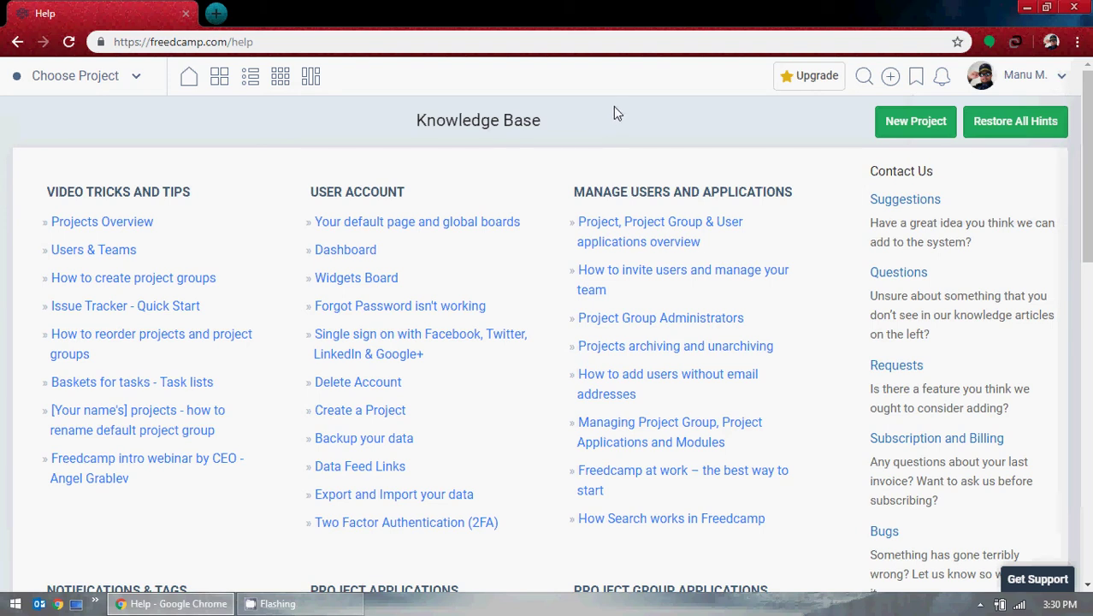
{"action": "left_click", "coordinate": [1060, 76]}
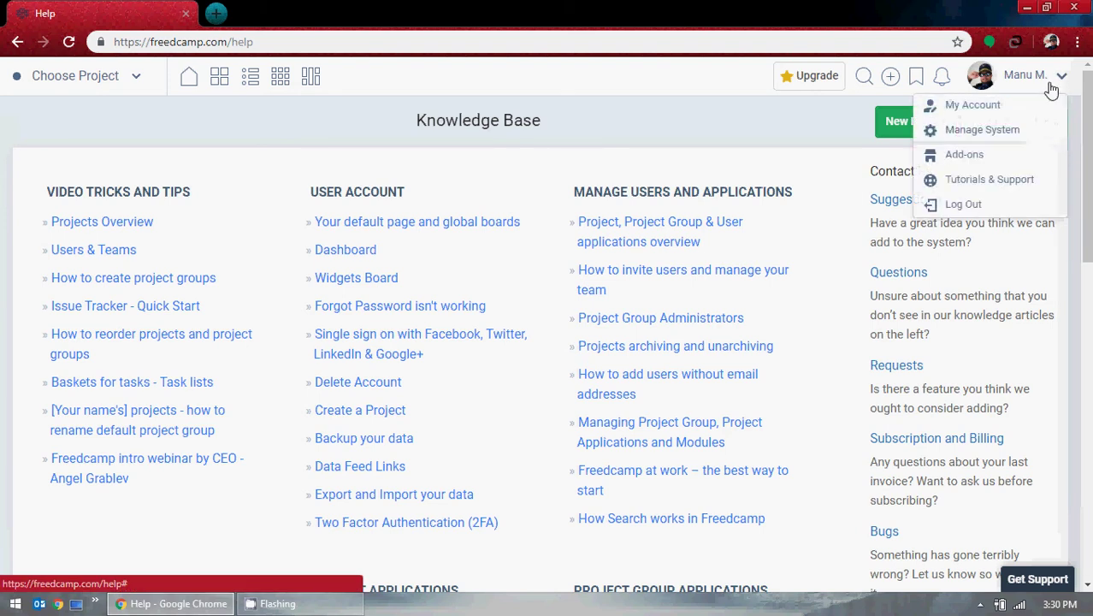
{"action": "left_click", "coordinate": [978, 104]}
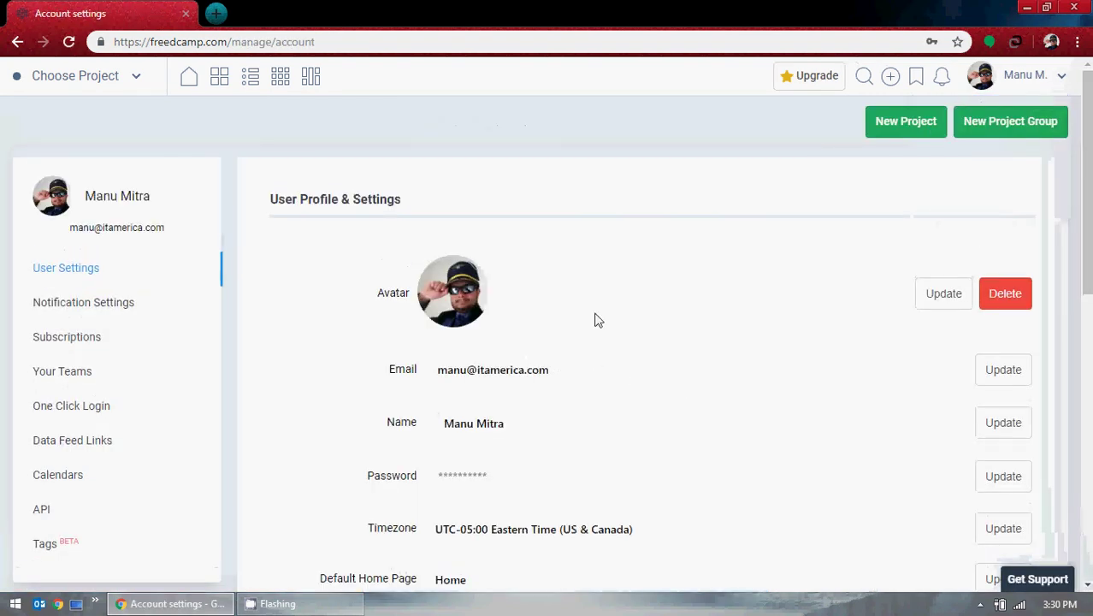
{"action": "scroll", "coordinate": [633, 349], "scroll_direction": "down", "scroll_amount": 4}
{"action": "scroll", "coordinate": [647, 287], "scroll_direction": "up", "scroll_amount": 3}
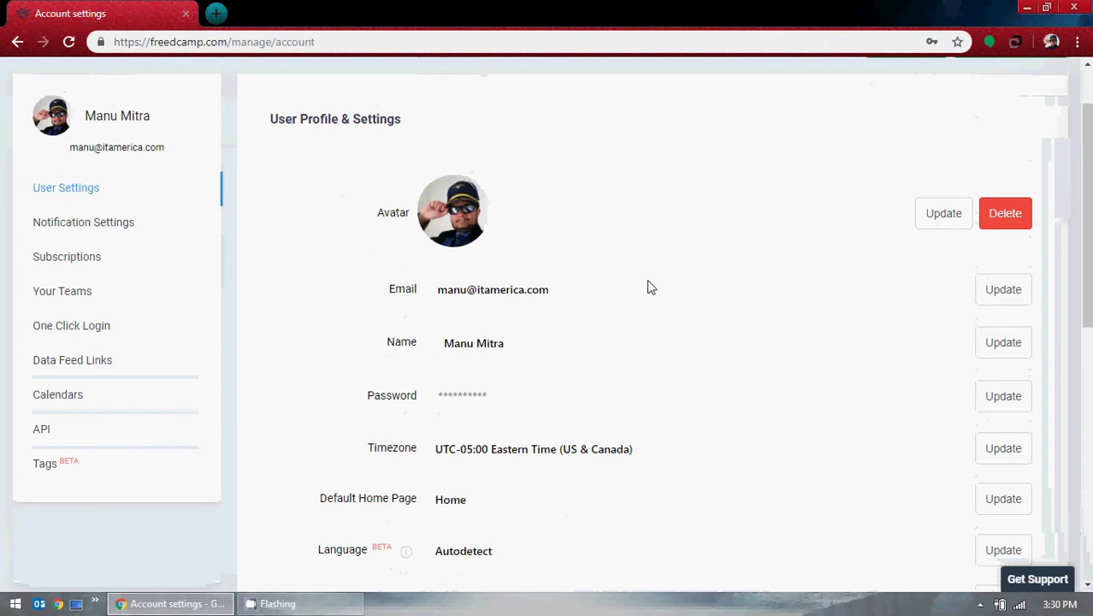
{"action": "scroll", "coordinate": [678, 373], "scroll_direction": "up", "scroll_amount": 1}
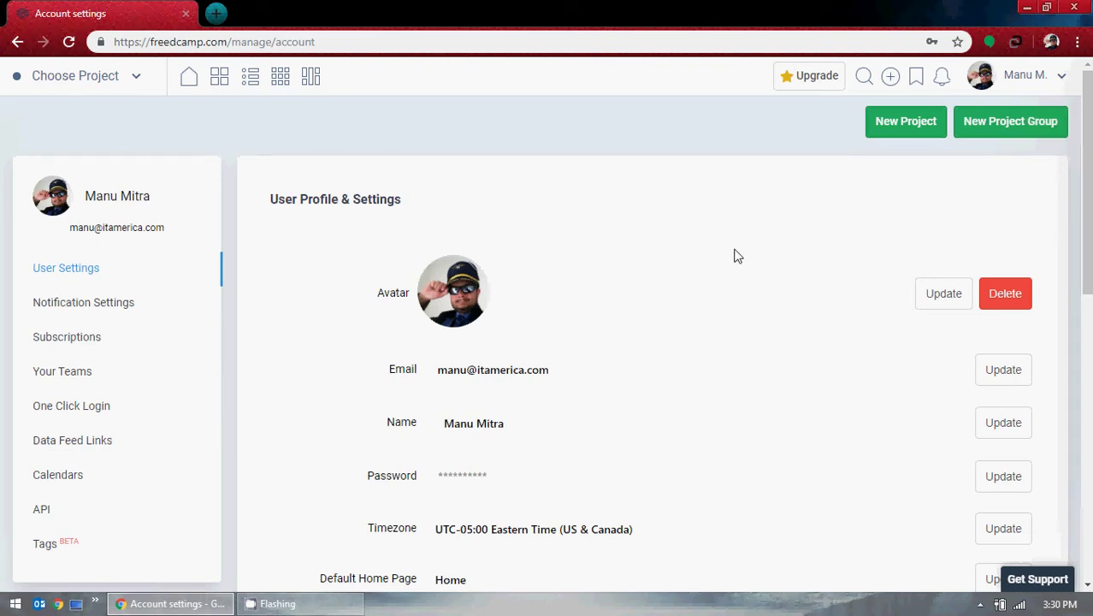
{"action": "scroll", "coordinate": [735, 255], "scroll_direction": "down", "scroll_amount": 3}
{"action": "scroll", "coordinate": [740, 245], "scroll_direction": "up", "scroll_amount": 3}
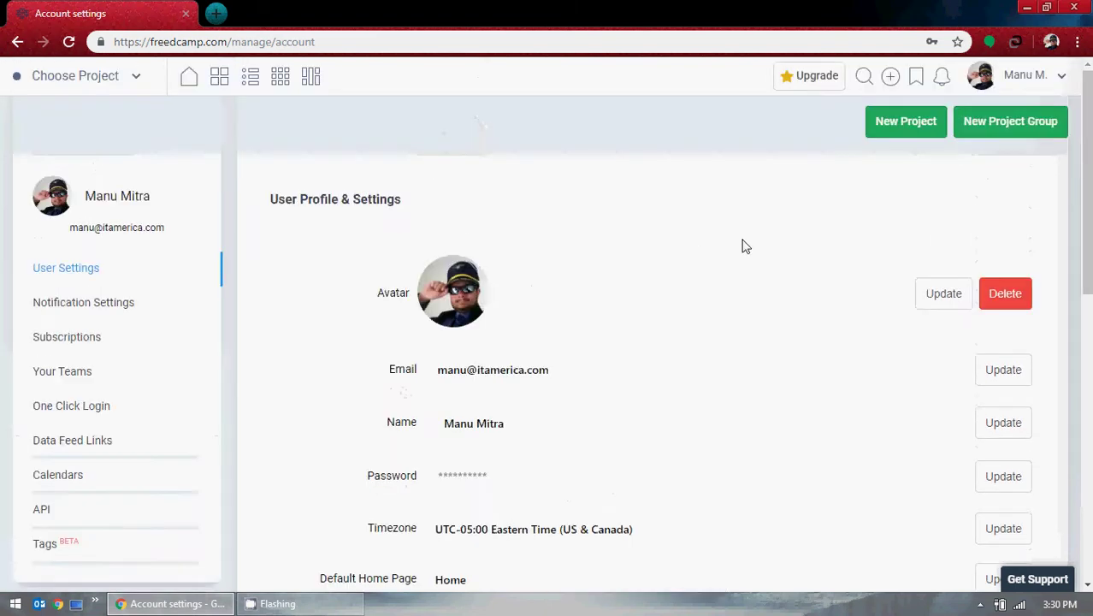
Start a New Project Group and glance at the group administrators list
{"action": "left_click", "coordinate": [1025, 133]}
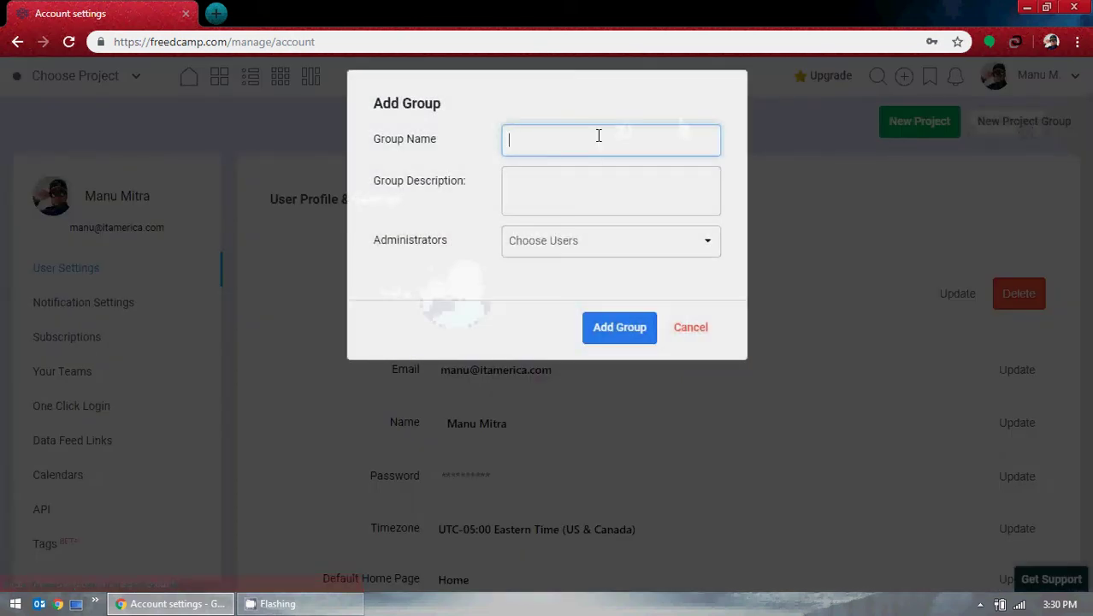
{"action": "left_click", "coordinate": [634, 250]}
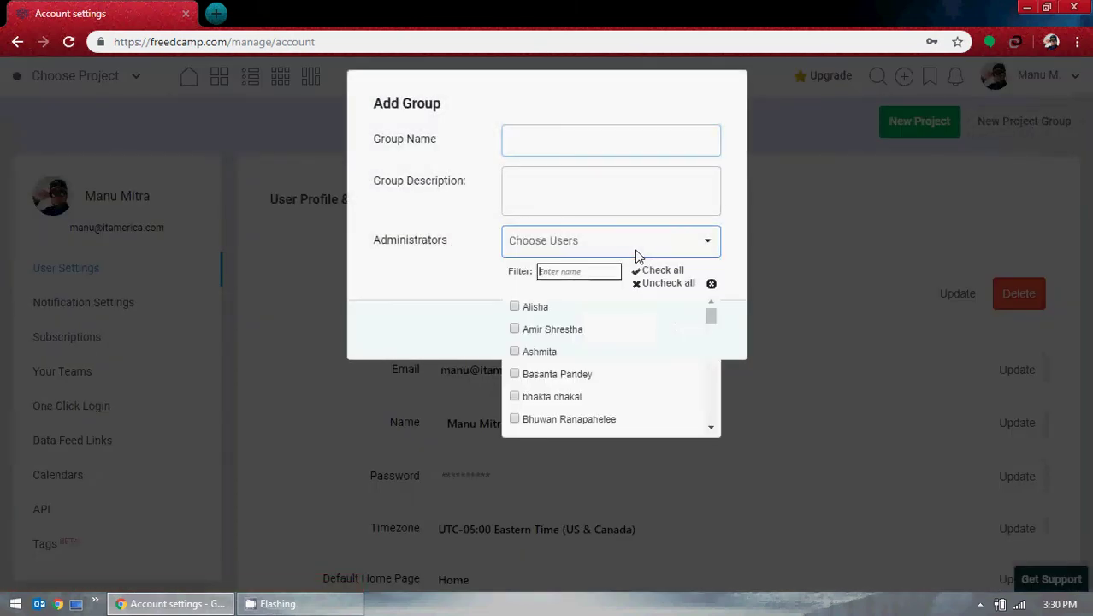
{"action": "left_click", "coordinate": [732, 224]}
Enter group name Udemy and description 'Udemy Training on GMO Online Project'
{"action": "left_click", "coordinate": [544, 139]}
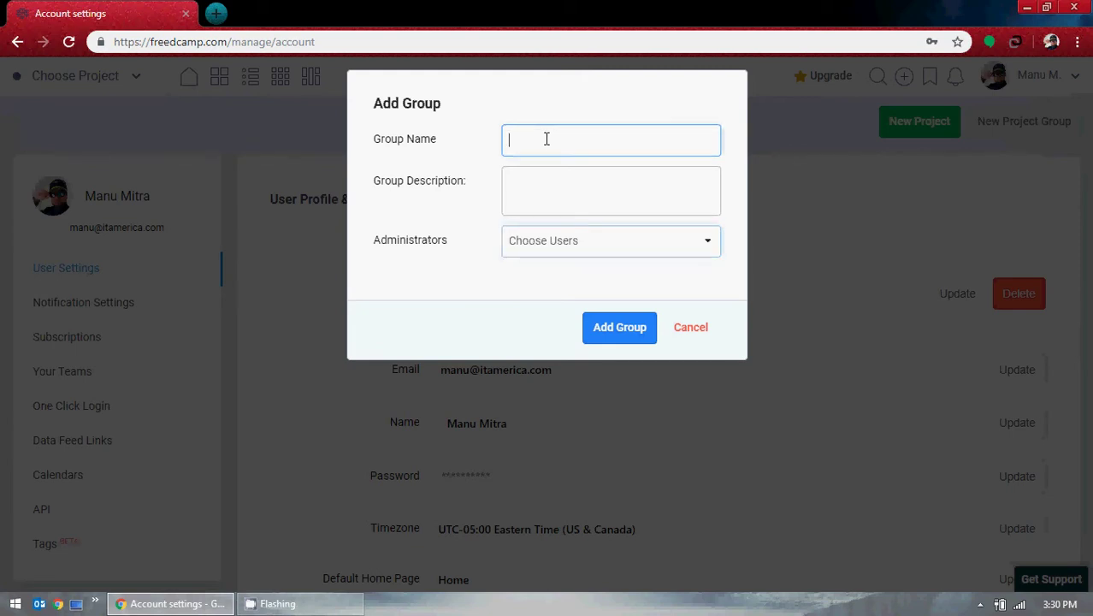
{"action": "type", "text": "Udemy"}
{"action": "left_click", "coordinate": [548, 193]}
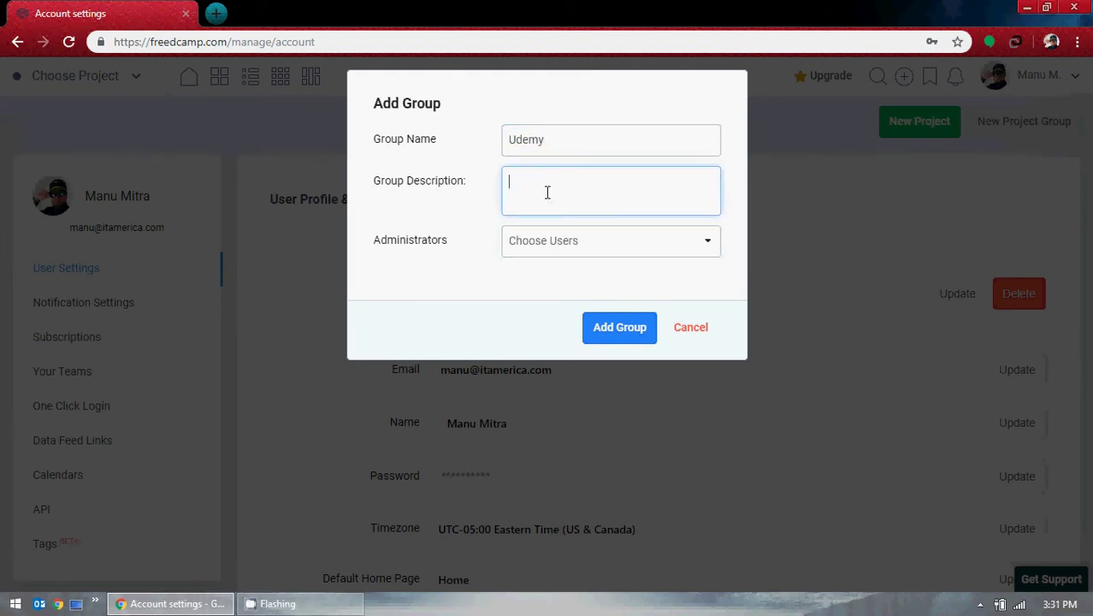
{"action": "type", "text": "Udemy Tra"}
{"action": "type", "text": "ign"}
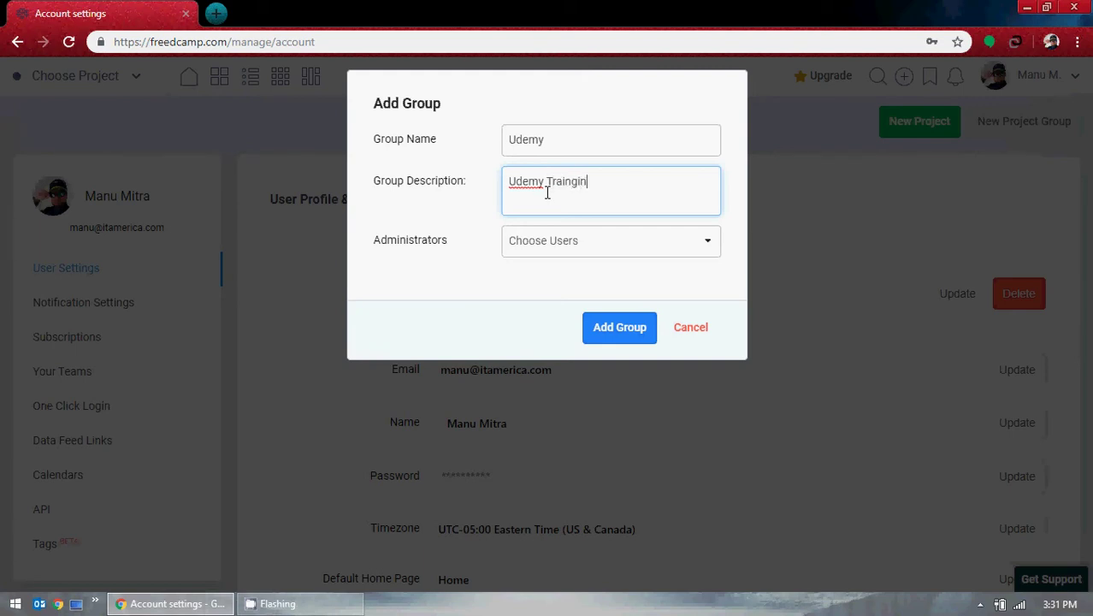
{"action": "key", "text": "BackSpace"}
{"action": "key", "text": "BackSpace"}
{"action": "key", "text": "BackSpace"}
{"action": "type", "text": "ing on GMO Online P"}
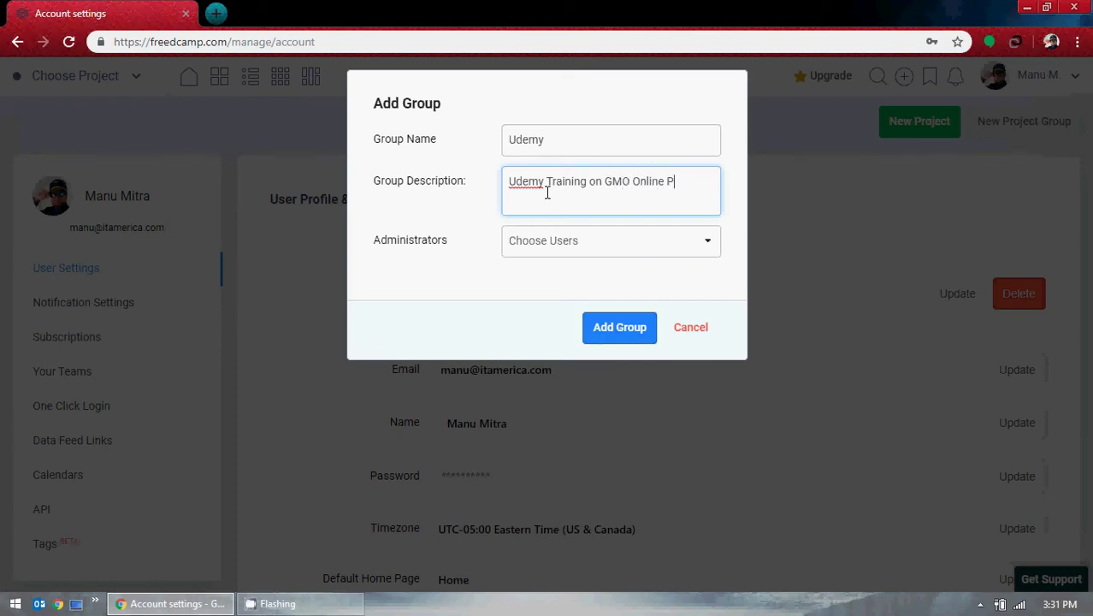
{"action": "type", "text": "roject"}
Load demo.borland.com/gmopost/ in a new tab, then return to the Freedcamp tab
{"action": "left_click", "coordinate": [216, 14]}
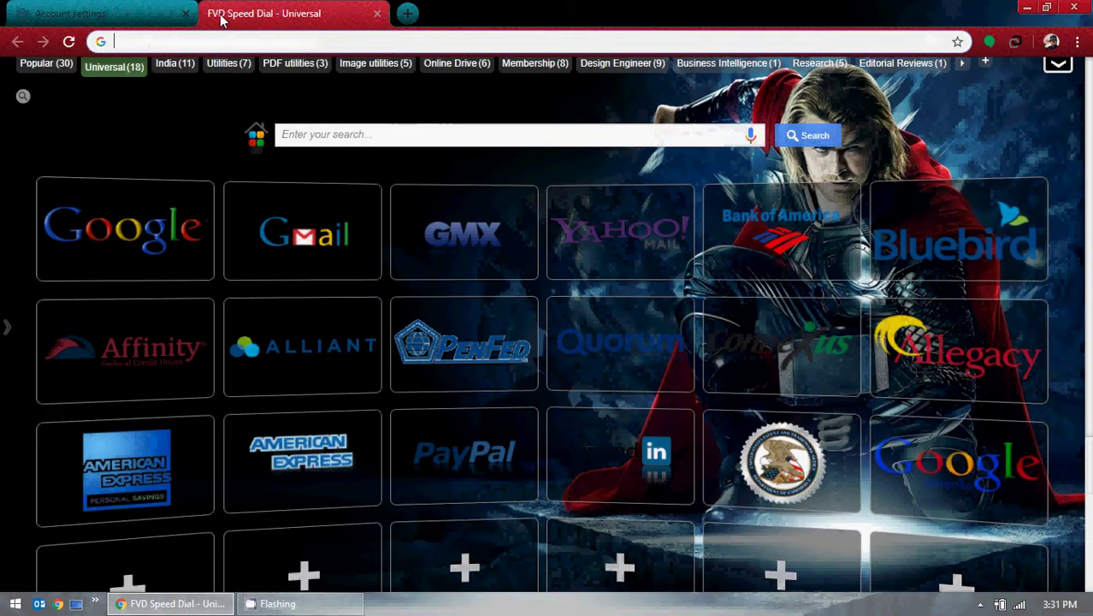
{"action": "type", "text": "fr"}
{"action": "key", "text": "BackSpace"}
{"action": "key", "text": "BackSpace"}
{"action": "key", "text": "BackSpace"}
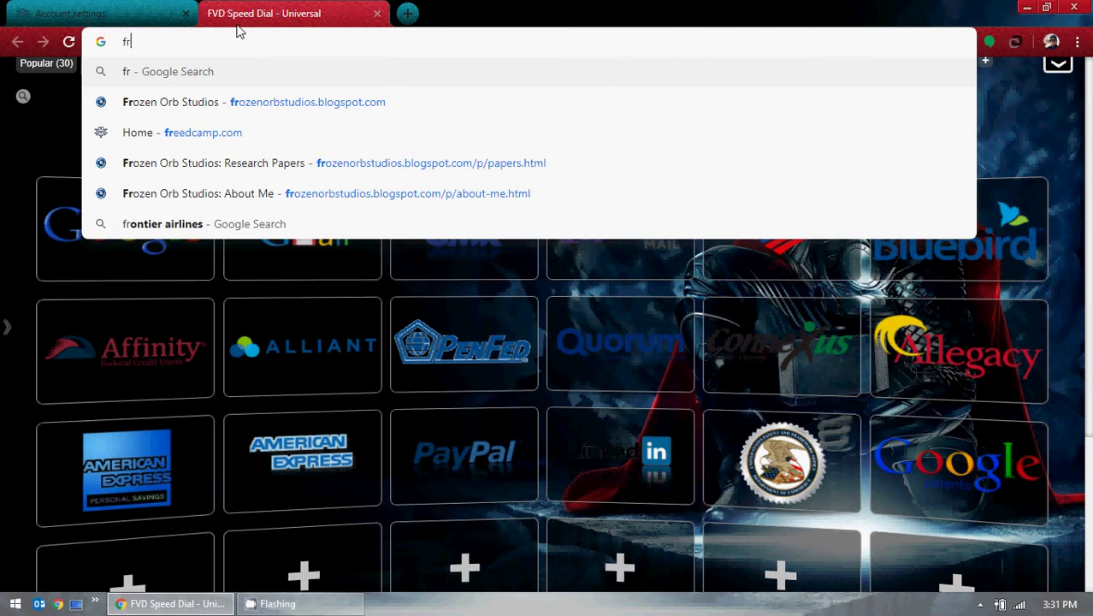
{"action": "type", "text": "de"}
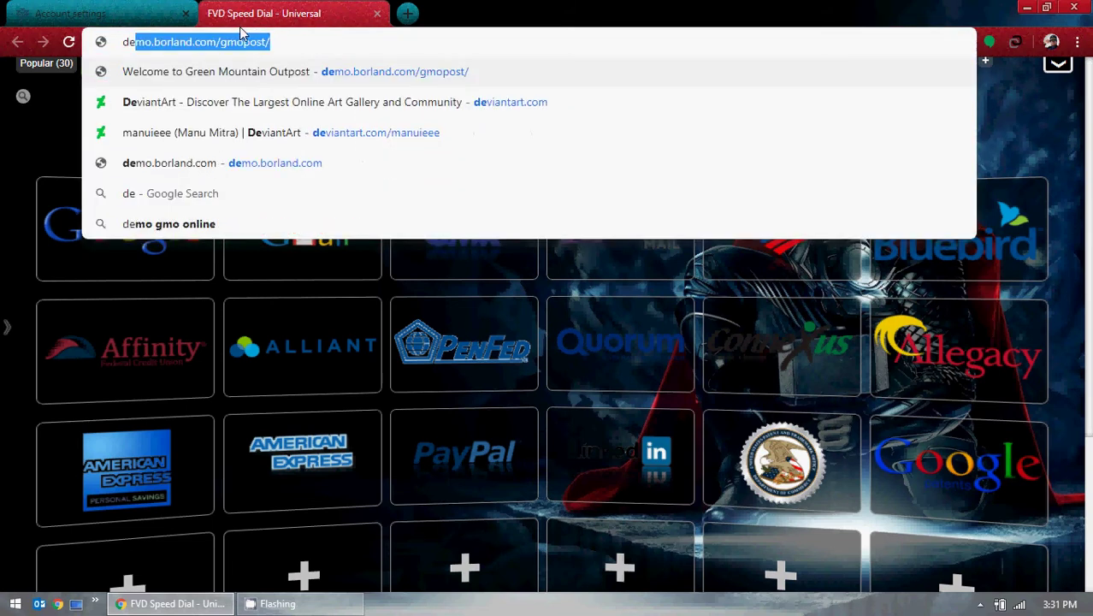
{"action": "key", "text": "Right"}
{"action": "key", "text": "Return"}
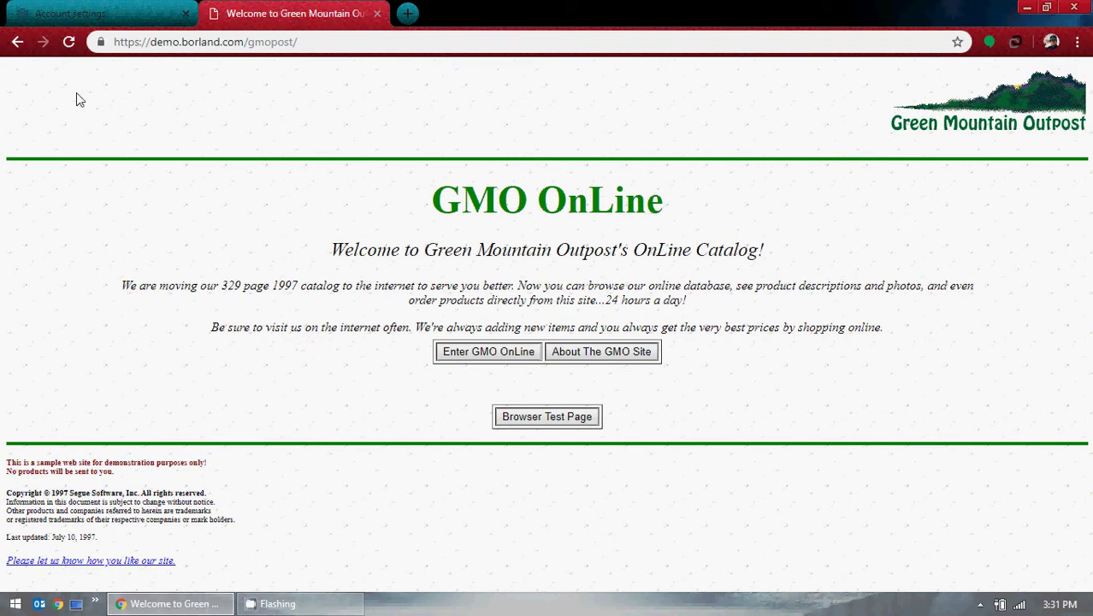
{"action": "left_click", "coordinate": [107, 17]}
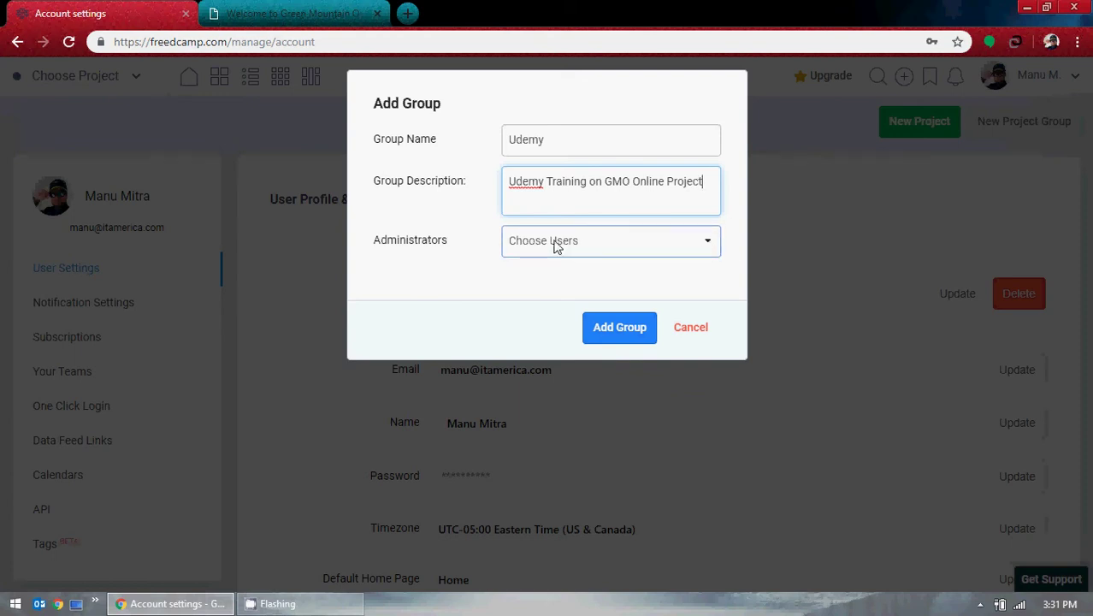
Browse the Add Group form's administrators user list, then close it
{"action": "left_click", "coordinate": [665, 248]}
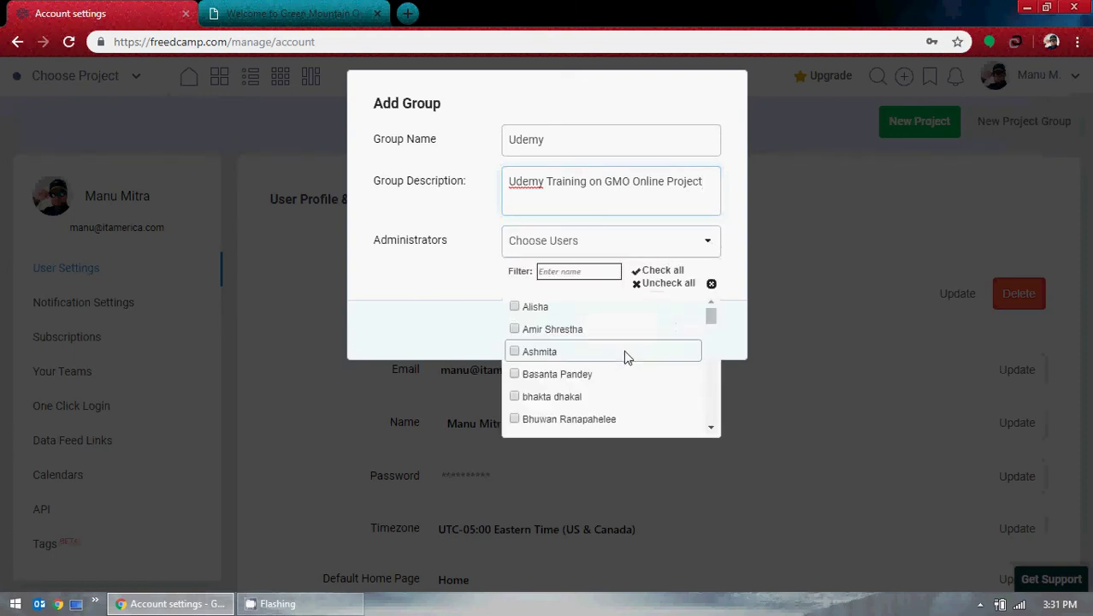
{"action": "scroll", "coordinate": [629, 350], "scroll_direction": "down", "scroll_amount": 6}
{"action": "scroll", "coordinate": [637, 352], "scroll_direction": "down", "scroll_amount": 10}
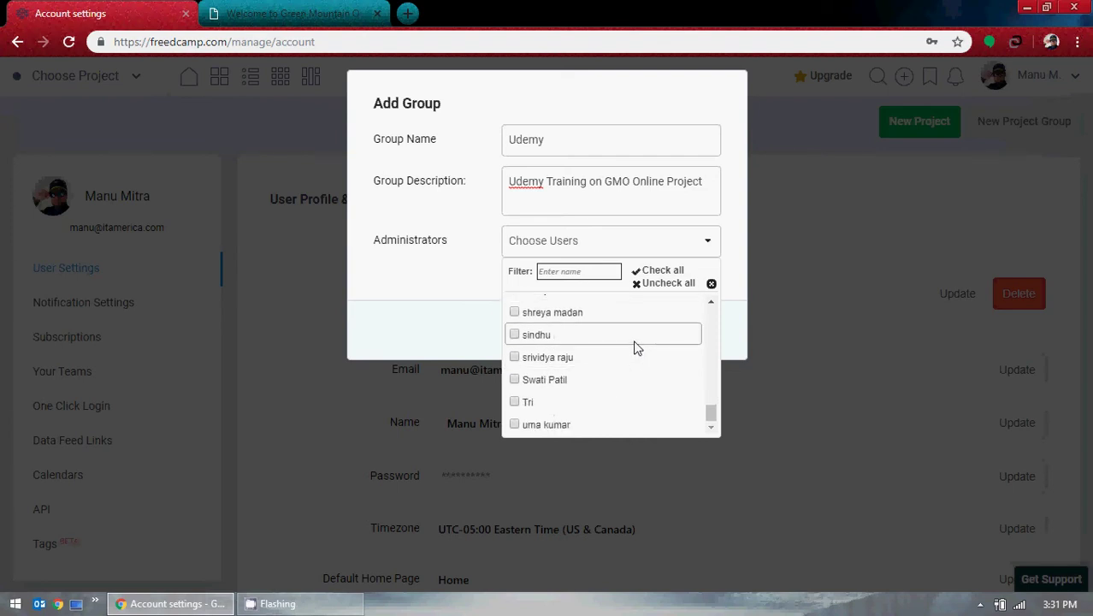
{"action": "scroll", "coordinate": [637, 348], "scroll_direction": "up", "scroll_amount": 15}
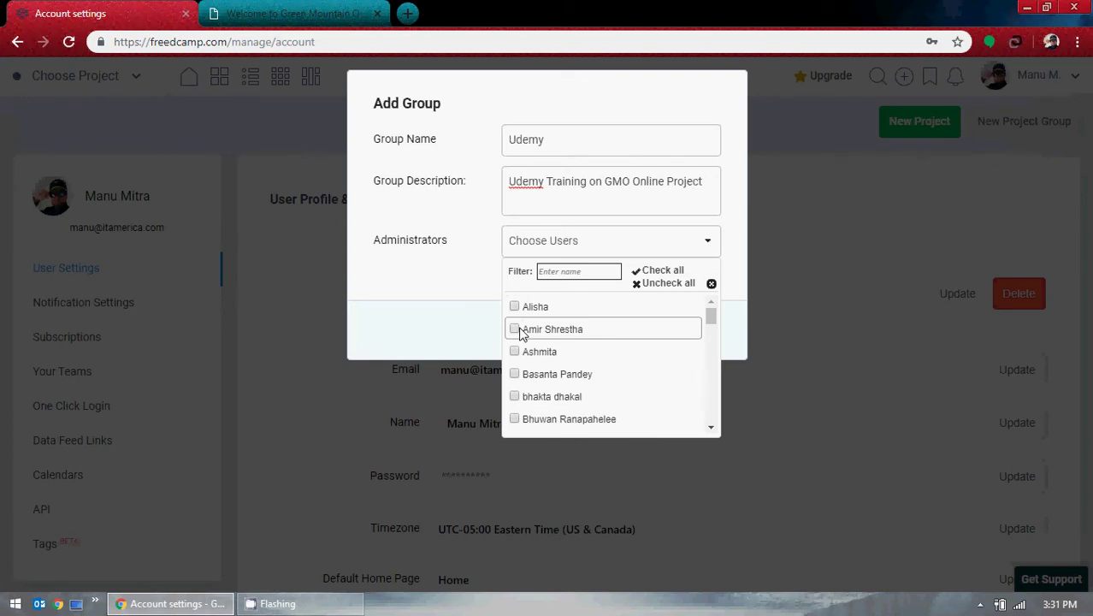
{"action": "scroll", "coordinate": [571, 402], "scroll_direction": "down", "scroll_amount": 6}
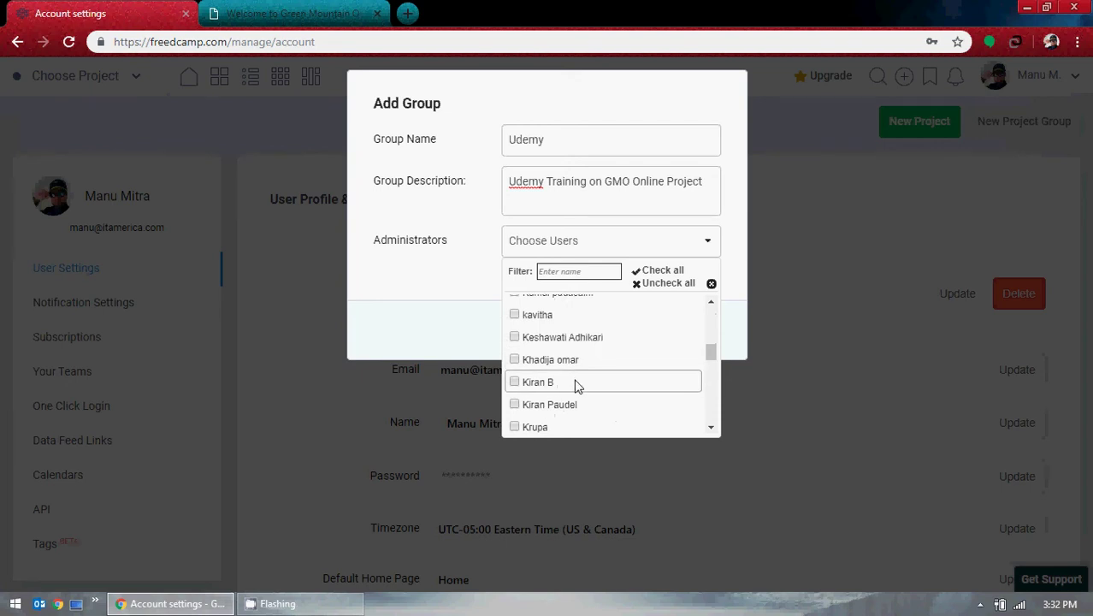
{"action": "scroll", "coordinate": [574, 385], "scroll_direction": "down", "scroll_amount": 1}
{"action": "scroll", "coordinate": [569, 400], "scroll_direction": "down", "scroll_amount": 2}
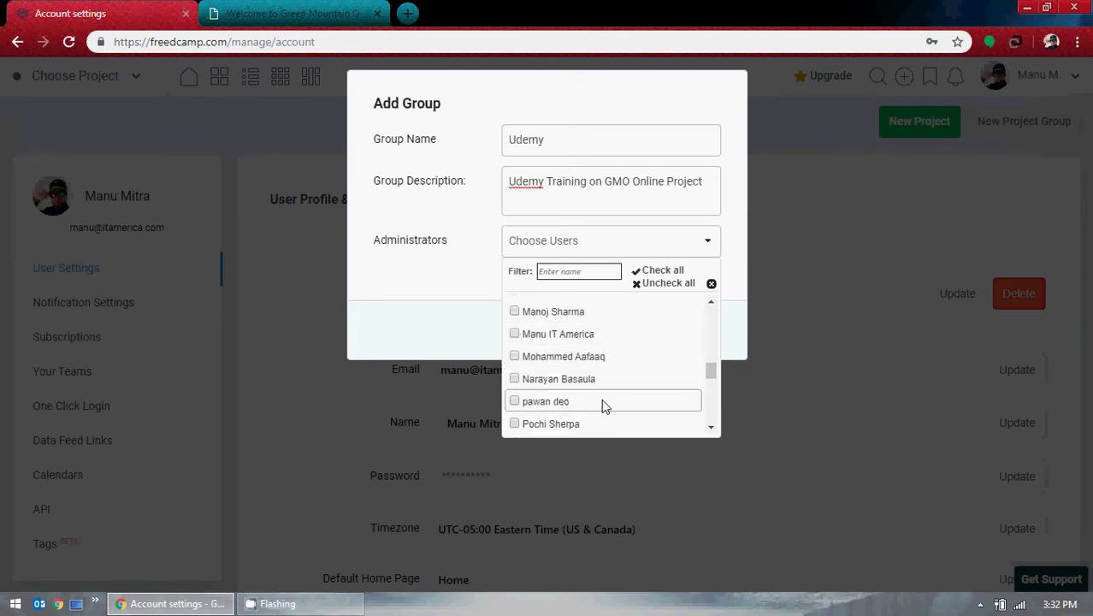
{"action": "scroll", "coordinate": [602, 404], "scroll_direction": "down", "scroll_amount": 5}
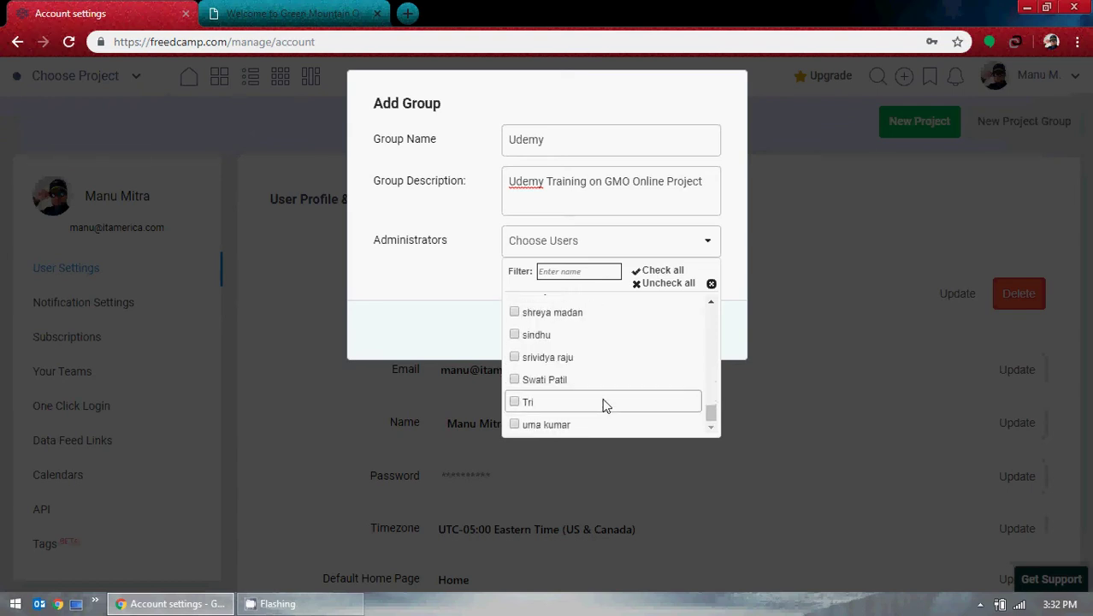
{"action": "left_click", "coordinate": [445, 306]}
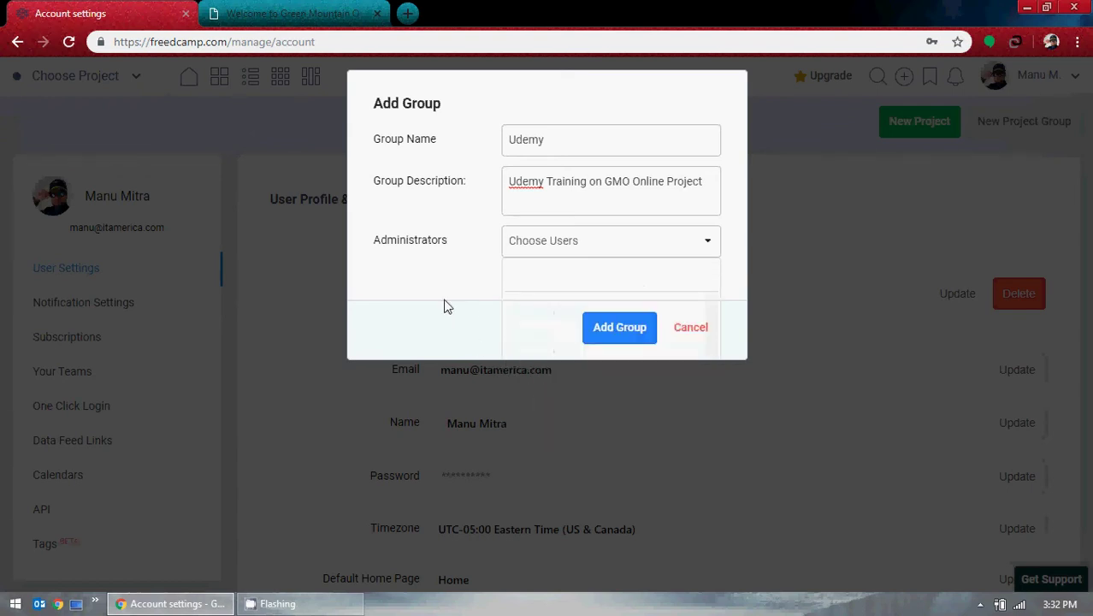
{"action": "left_click", "coordinate": [595, 247]}
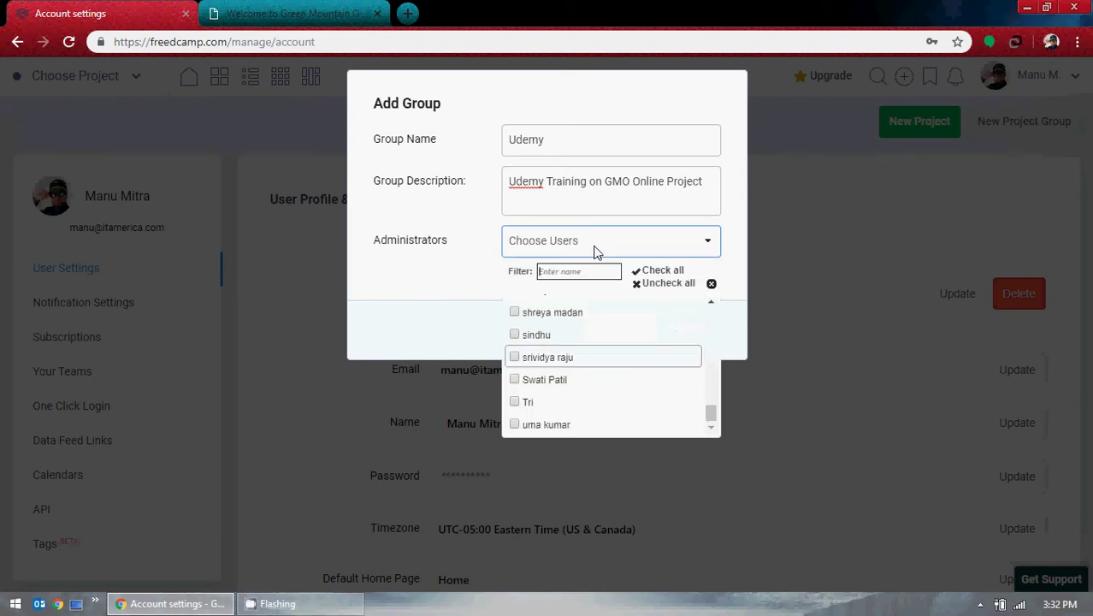
{"action": "left_click", "coordinate": [596, 249]}
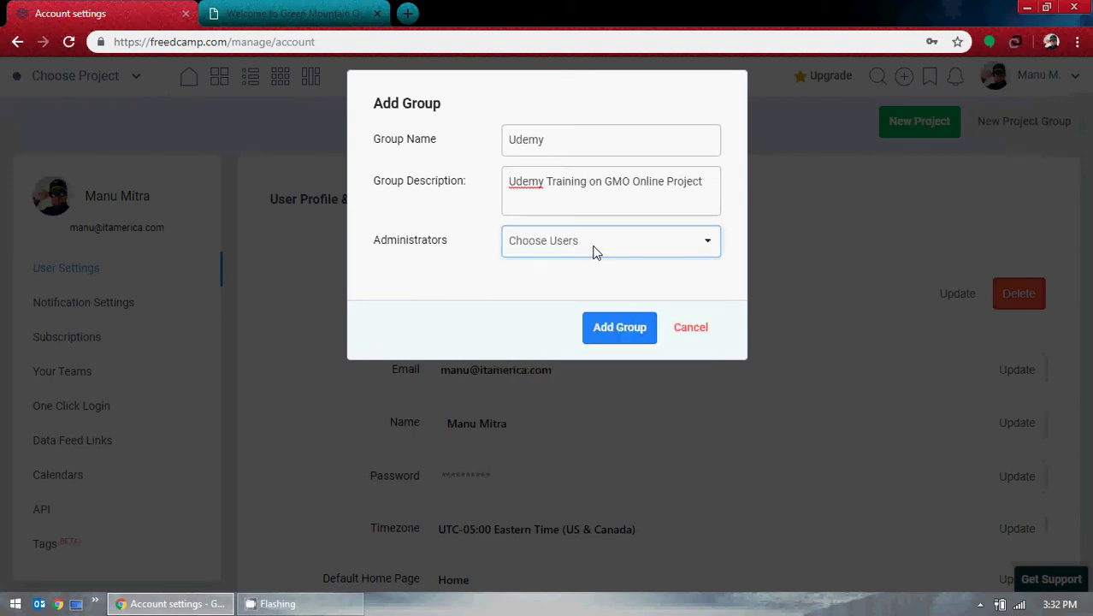
Save the Udemy project group, then open the Choose Project To Add Entry chooser
{"action": "left_click", "coordinate": [621, 333]}
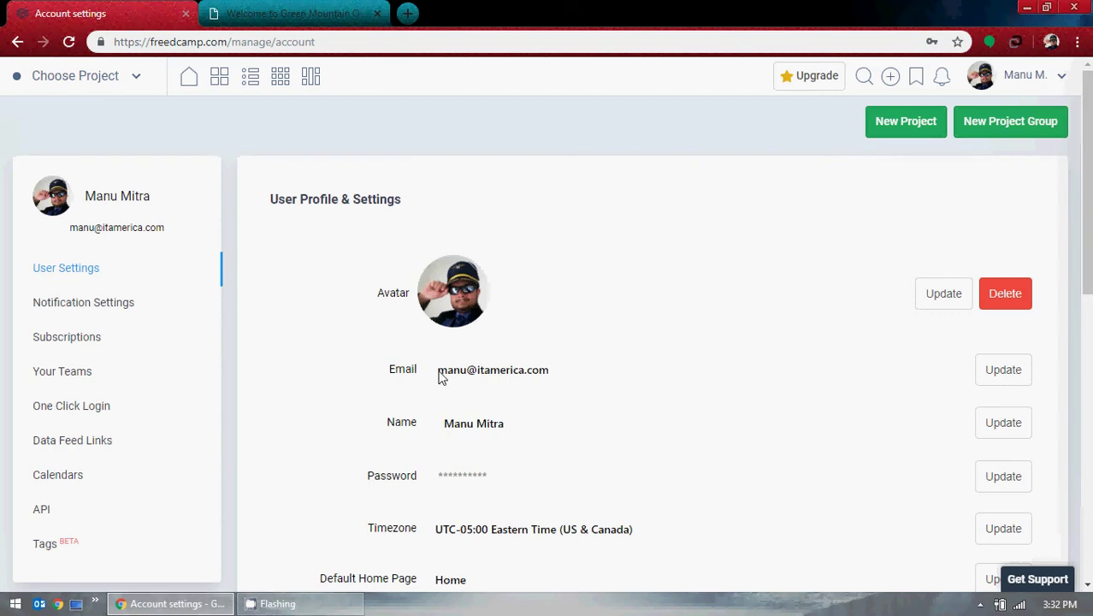
{"action": "left_click_drag", "start_coordinate": [439, 376], "coordinate": [555, 378]}
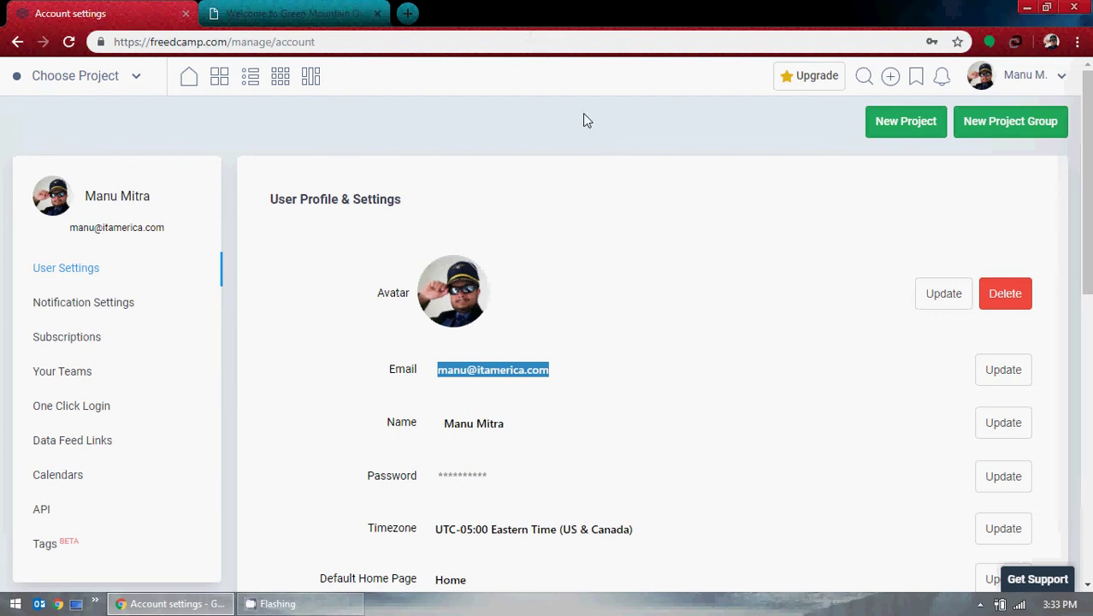
{"action": "left_click", "coordinate": [891, 76]}
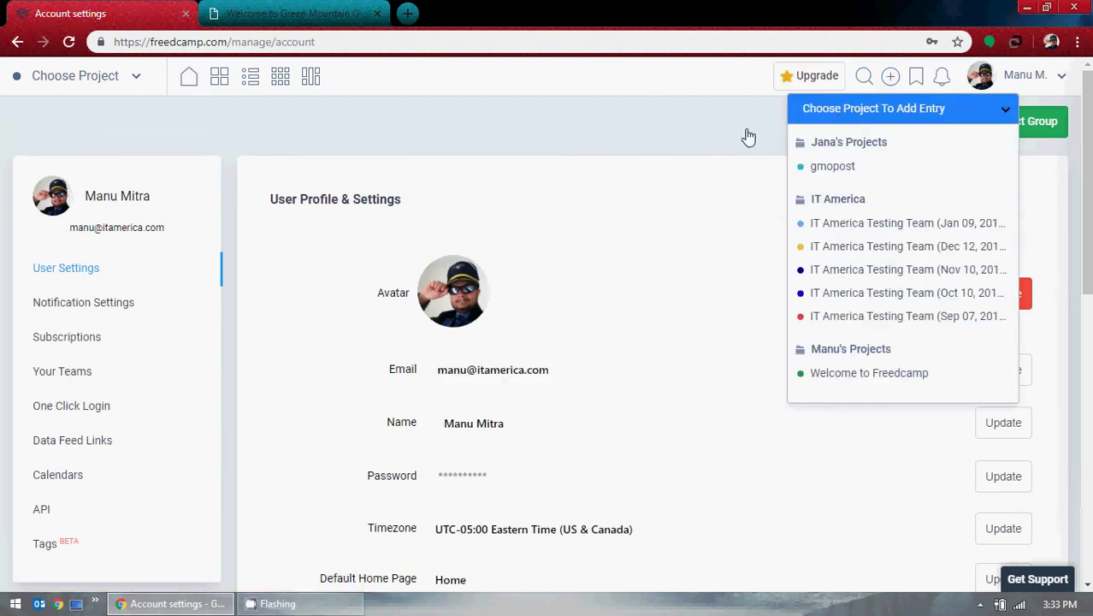
Look through the project switcher and close it
{"action": "left_click", "coordinate": [122, 89]}
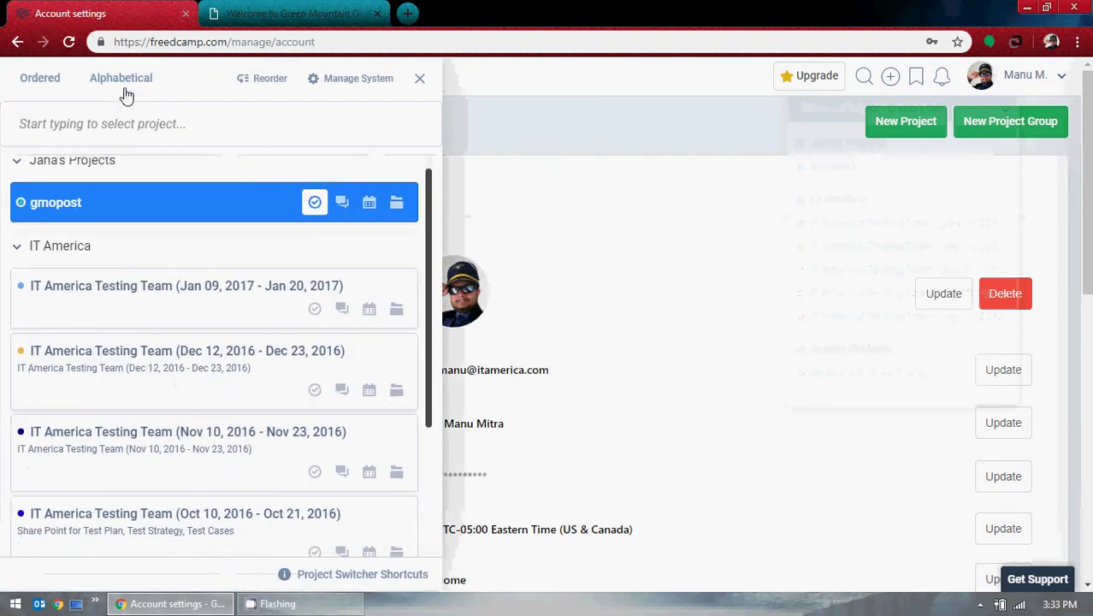
{"action": "scroll", "coordinate": [195, 249], "scroll_direction": "down", "scroll_amount": 2}
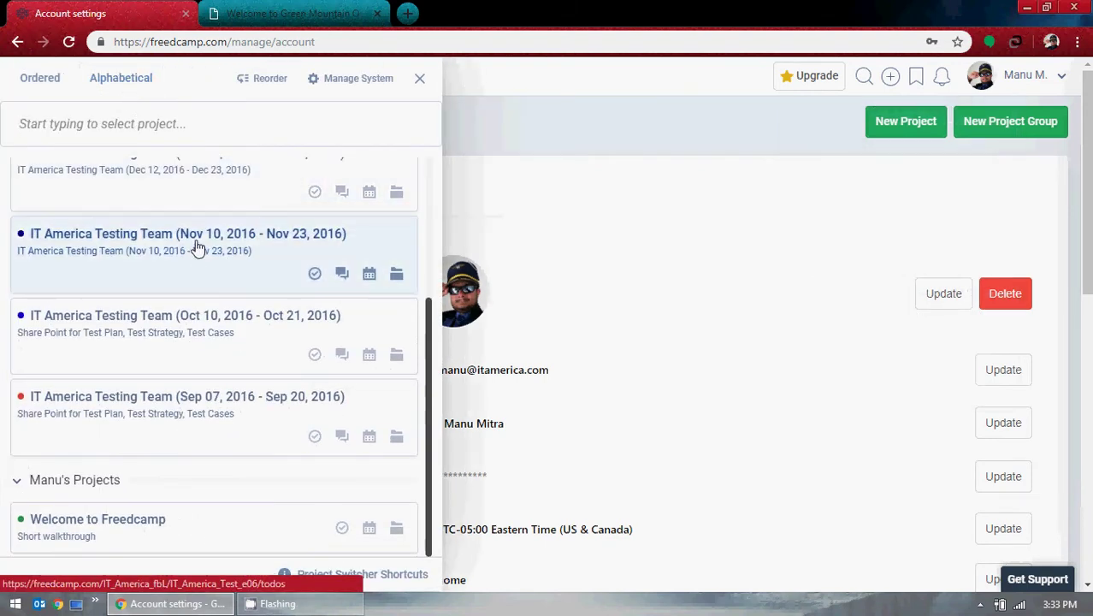
{"action": "scroll", "coordinate": [196, 244], "scroll_direction": "up", "scroll_amount": 3}
{"action": "left_click", "coordinate": [614, 124]}
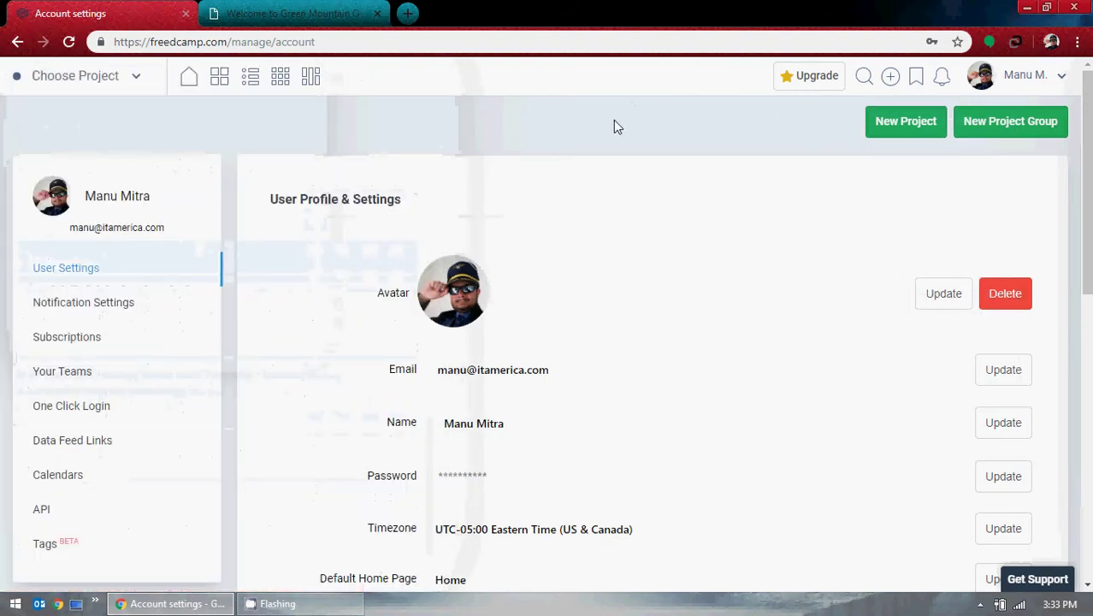
Go to the Home dashboard and open the Projects Board listing groups like IT America
{"action": "left_click", "coordinate": [189, 79]}
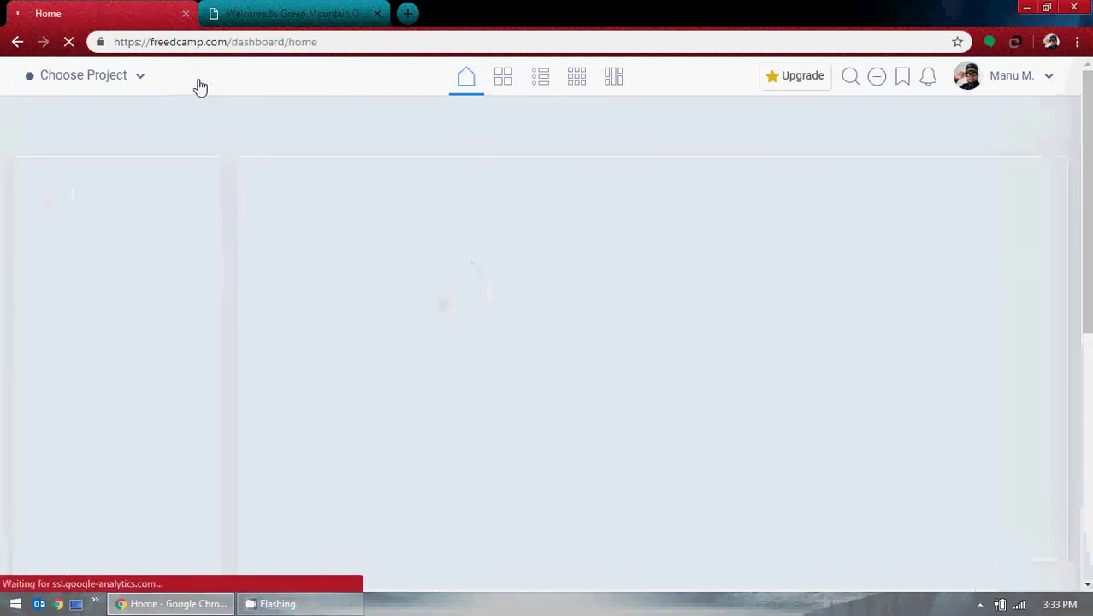
{"action": "scroll", "coordinate": [513, 154], "scroll_direction": "down", "scroll_amount": 4}
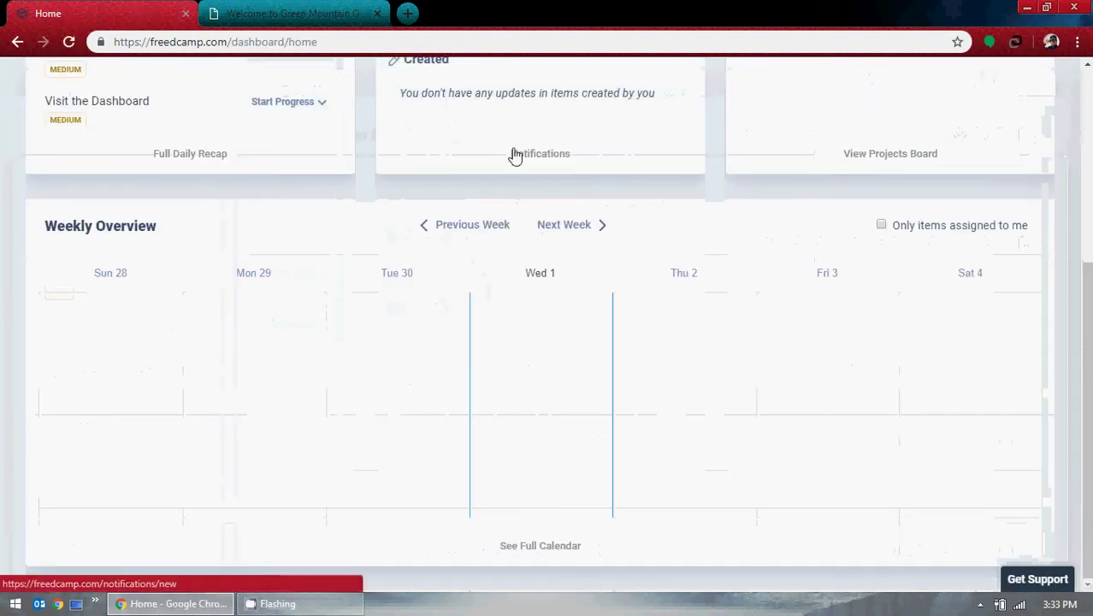
{"action": "left_click", "coordinate": [508, 89]}
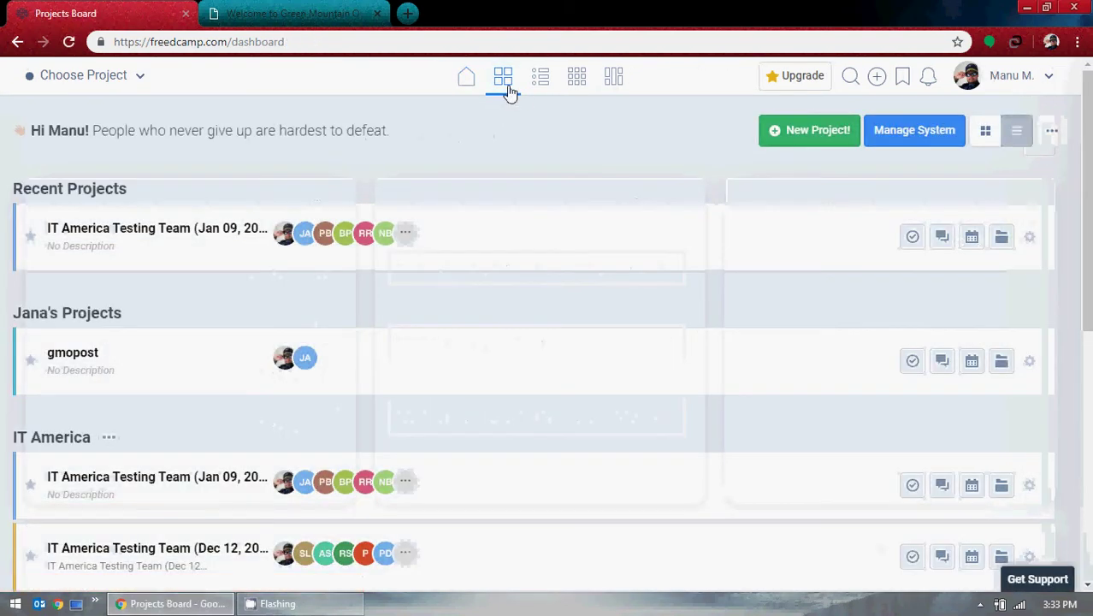
{"action": "scroll", "coordinate": [551, 308], "scroll_direction": "down", "scroll_amount": 6}
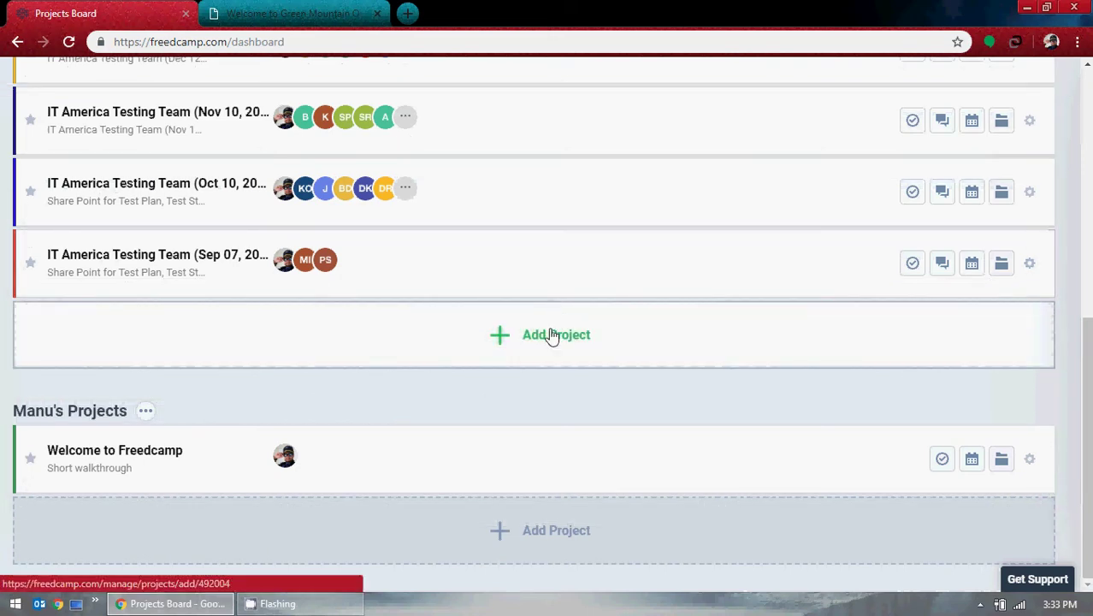
{"action": "left_click", "coordinate": [551, 333]}
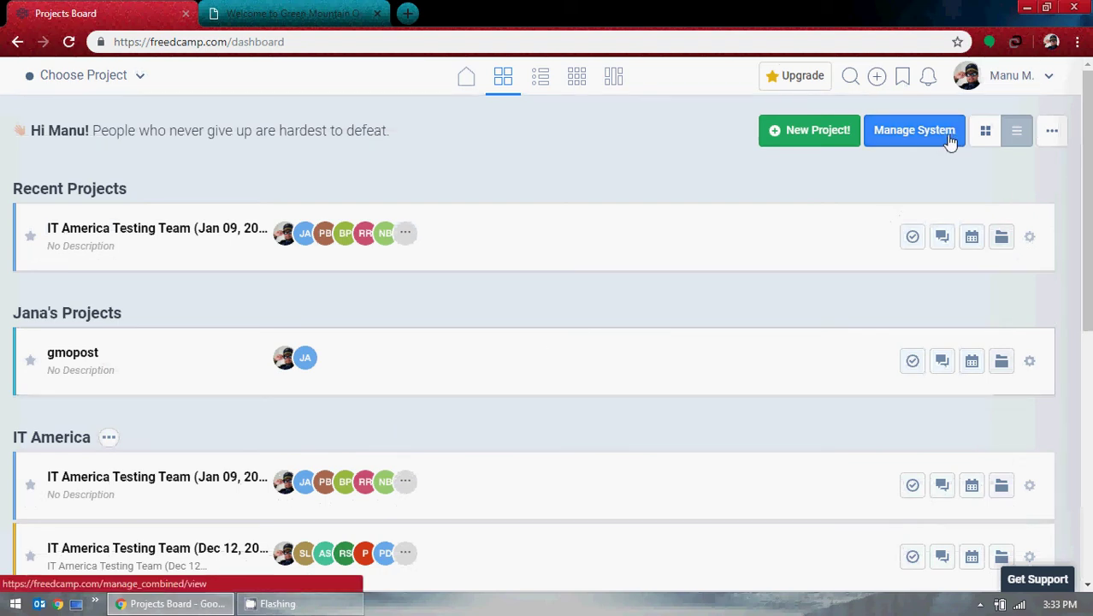
Open Manage System for groups and projects and check its settings options
{"action": "left_click", "coordinate": [142, 78]}
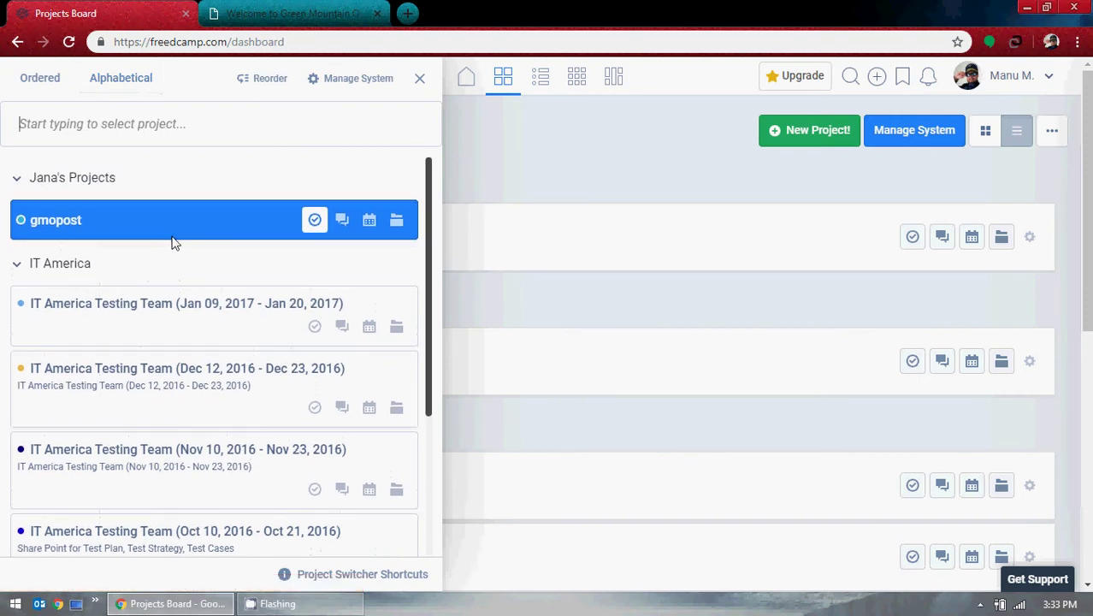
{"action": "left_click", "coordinate": [921, 142]}
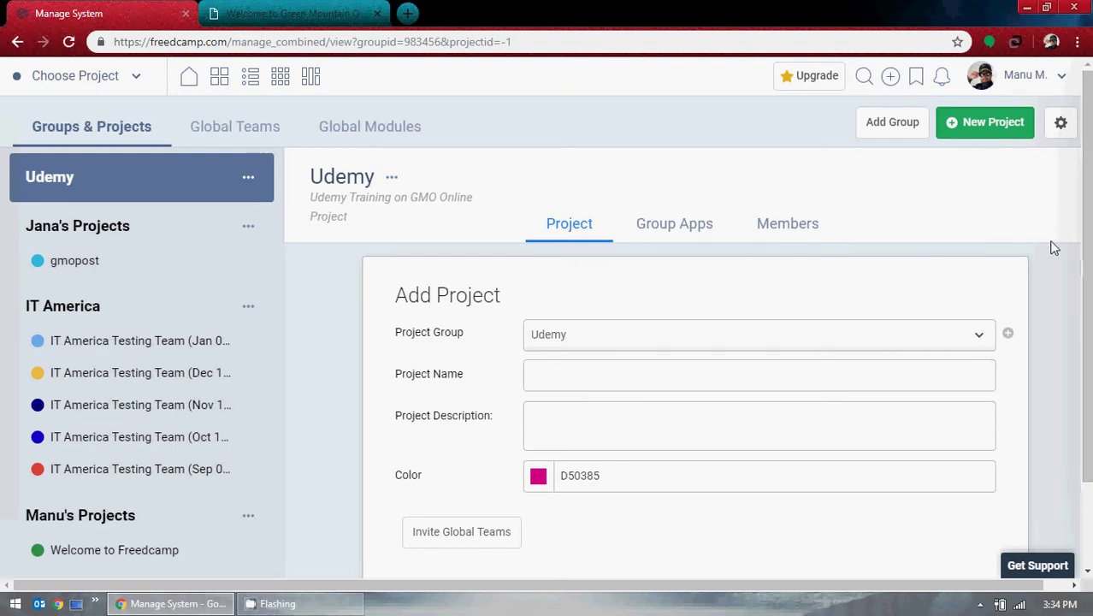
{"action": "left_click", "coordinate": [1064, 130]}
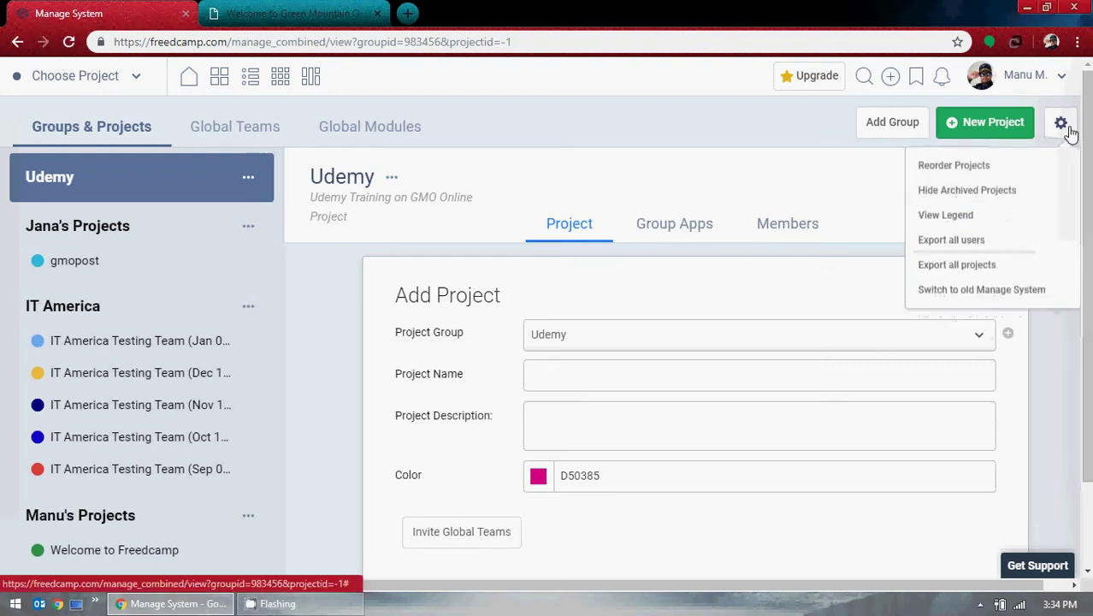
{"action": "left_click", "coordinate": [1052, 347]}
{"action": "left_click", "coordinate": [1062, 124]}
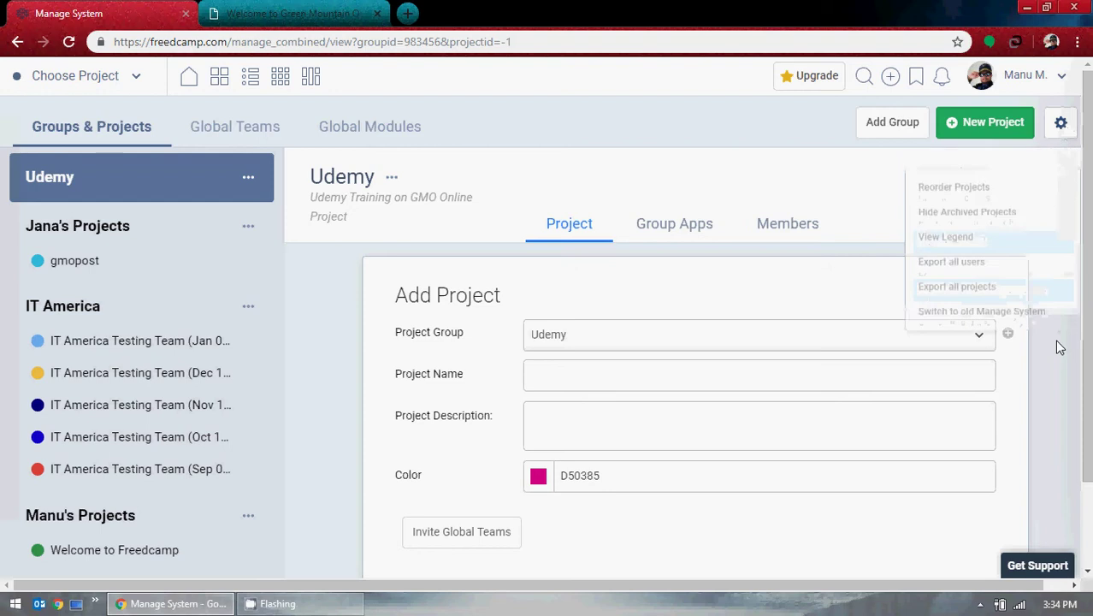
Keep Udemy as the new project's group and close the project switcher
{"action": "left_click", "coordinate": [975, 339]}
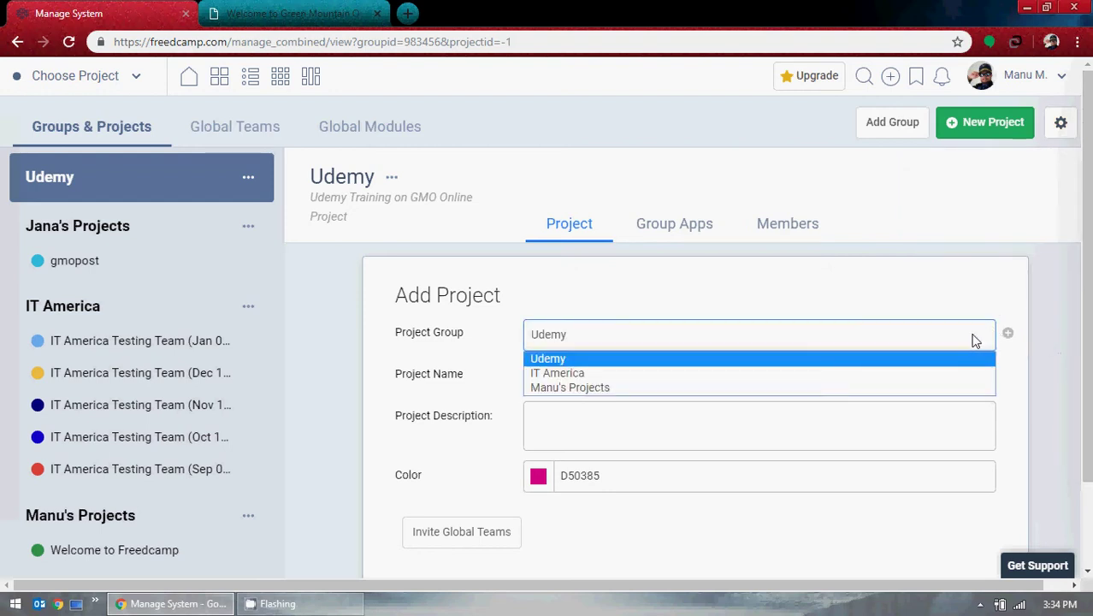
{"action": "left_click", "coordinate": [1055, 293]}
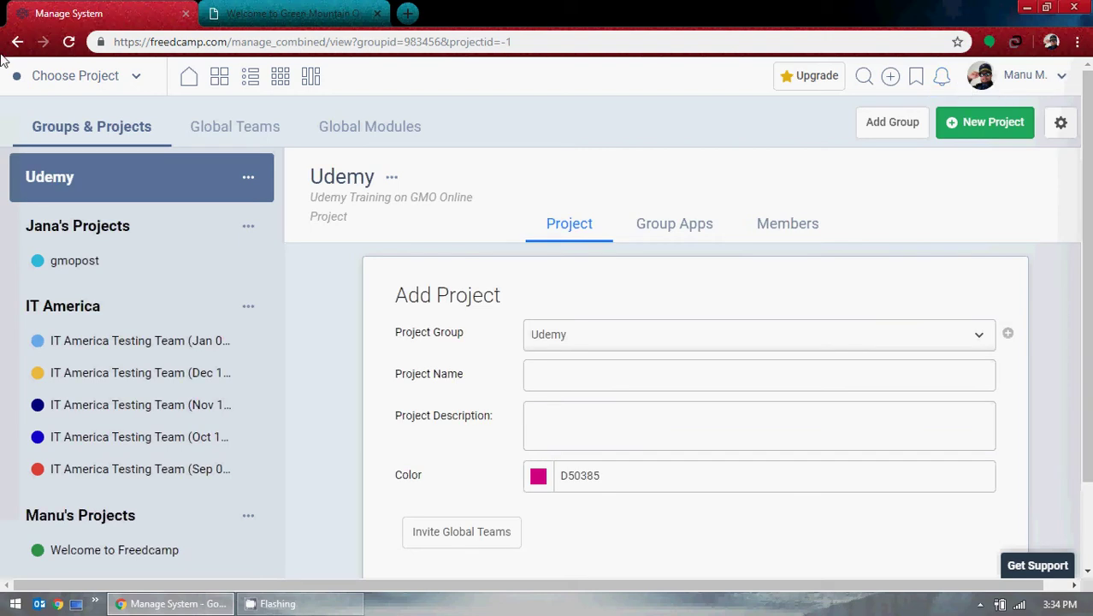
{"action": "left_click", "coordinate": [131, 85]}
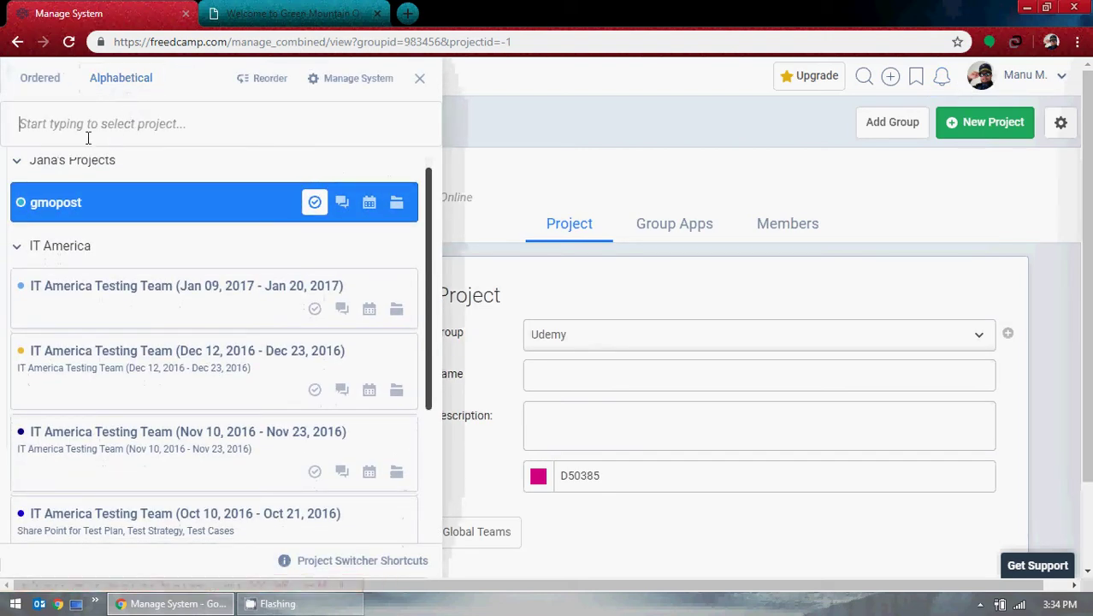
{"action": "left_click", "coordinate": [401, 79]}
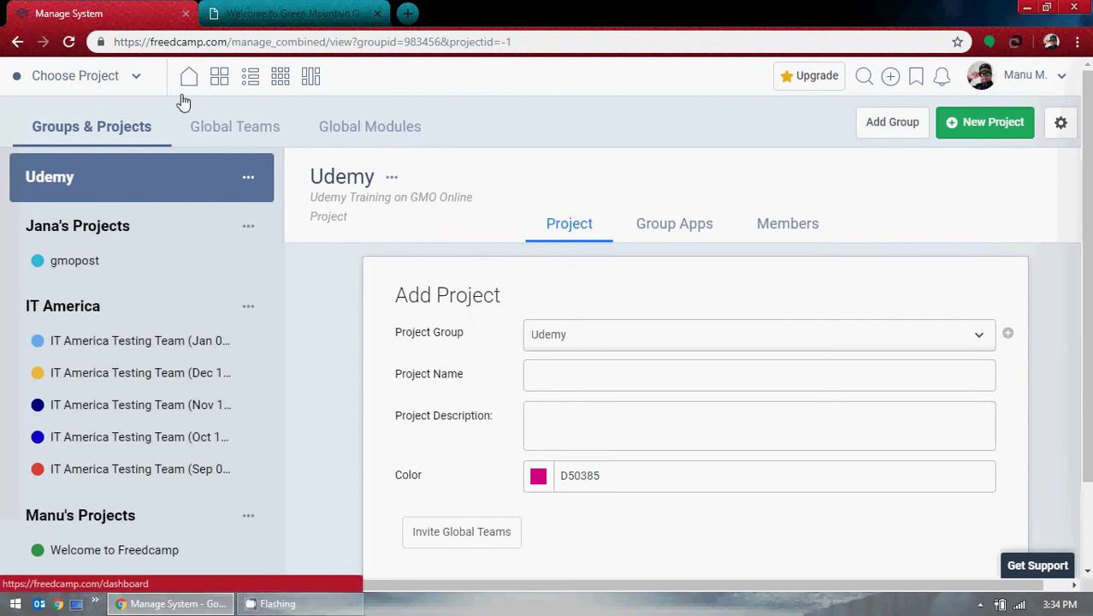
Return to the Projects Board and scroll through its project groups
{"action": "left_click", "coordinate": [189, 81]}
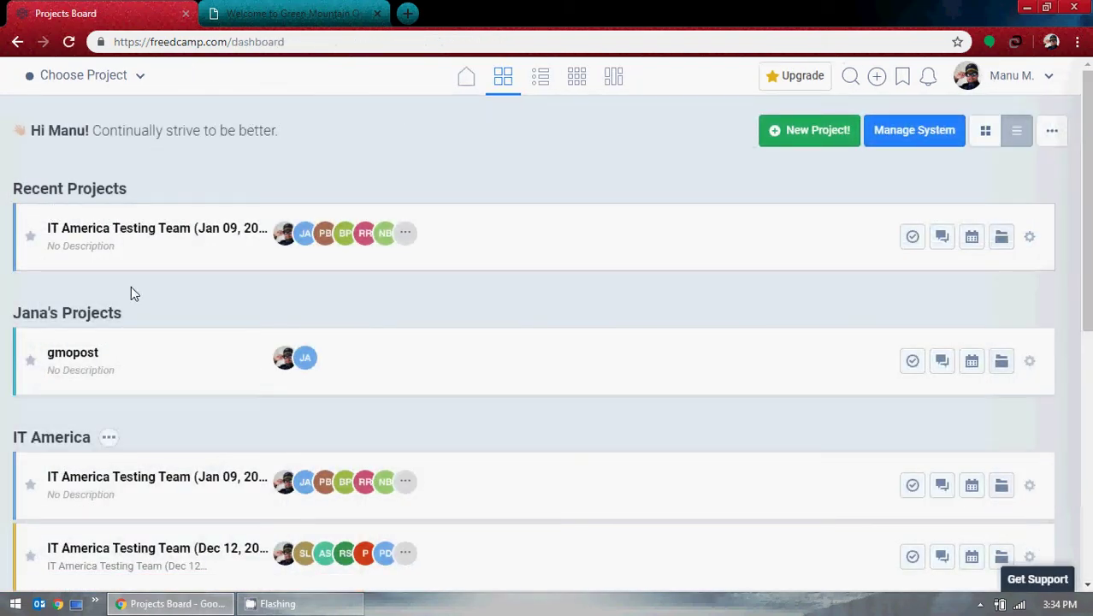
{"action": "scroll", "coordinate": [131, 288], "scroll_direction": "down", "scroll_amount": 1}
{"action": "left_click_drag", "start_coordinate": [126, 232], "coordinate": [13, 107]}
{"action": "left_click", "coordinate": [183, 324]}
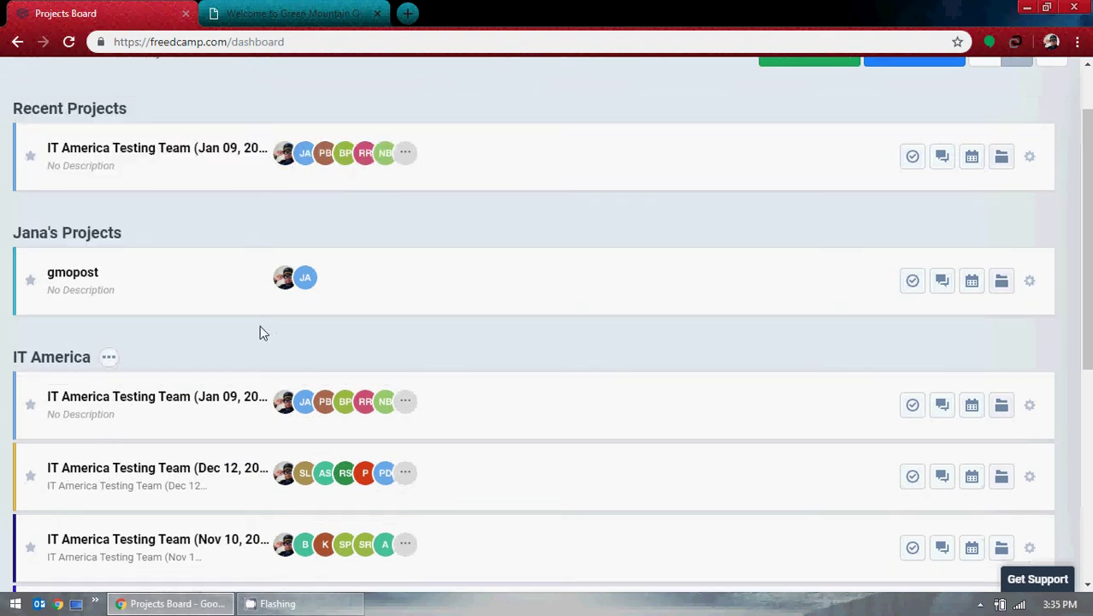
{"action": "scroll", "coordinate": [260, 329], "scroll_direction": "down", "scroll_amount": 2}
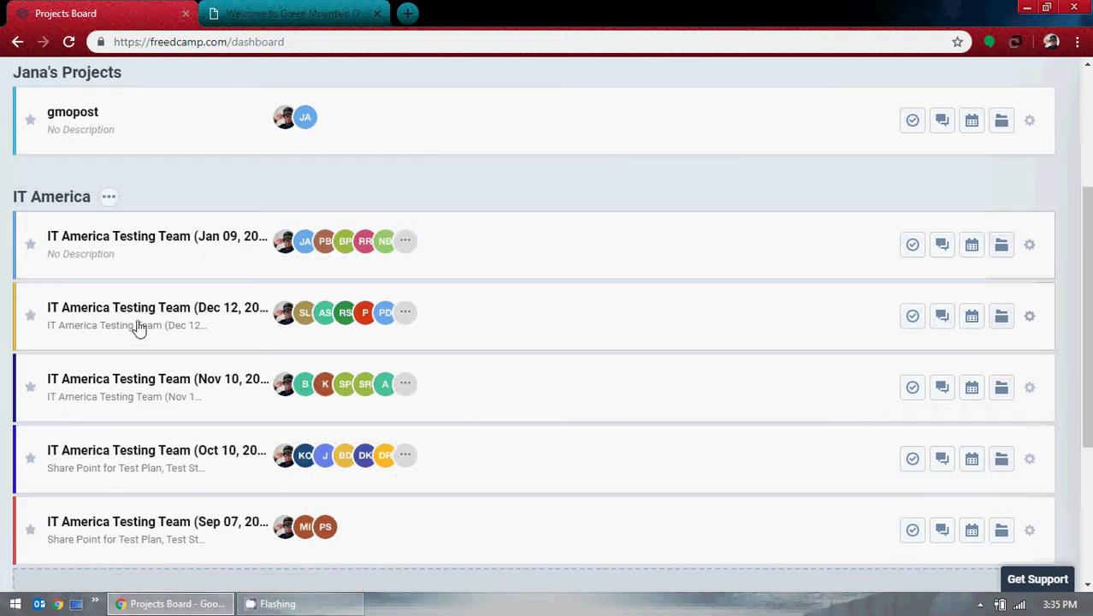
{"action": "scroll", "coordinate": [414, 390], "scroll_direction": "down", "scroll_amount": 3}
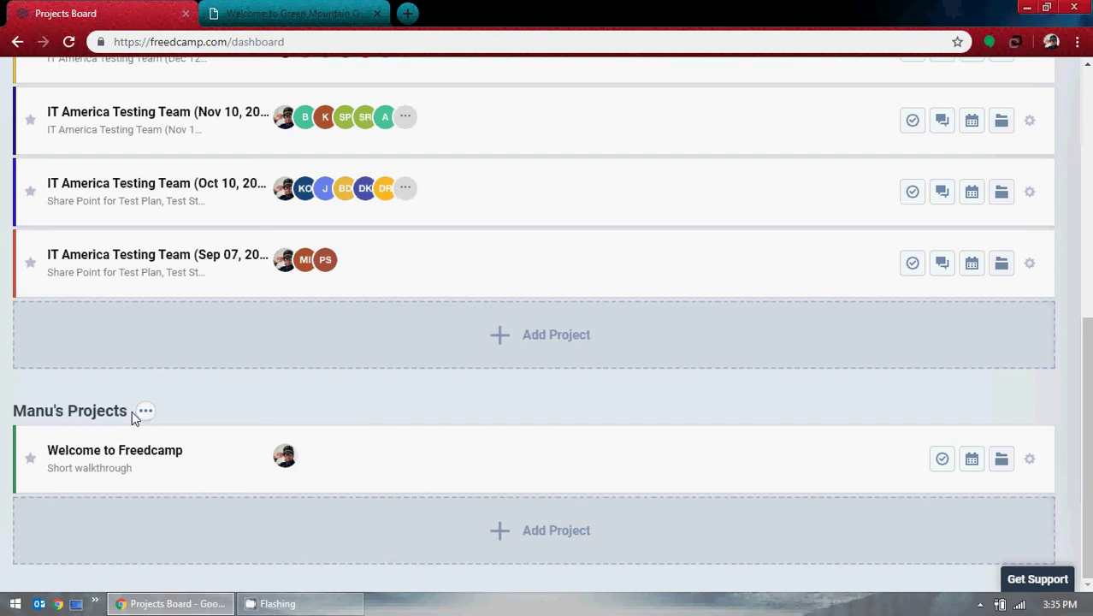
{"action": "scroll", "coordinate": [349, 361], "scroll_direction": "up", "scroll_amount": 6}
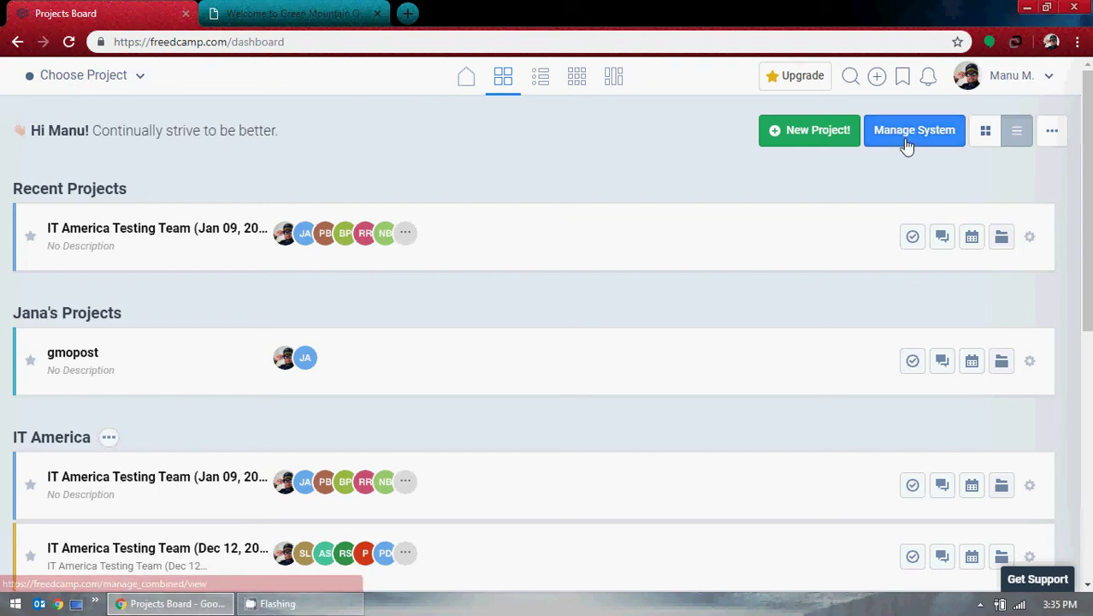
Switch the projects to the grid card layout, then back to list view
{"action": "left_click", "coordinate": [986, 133]}
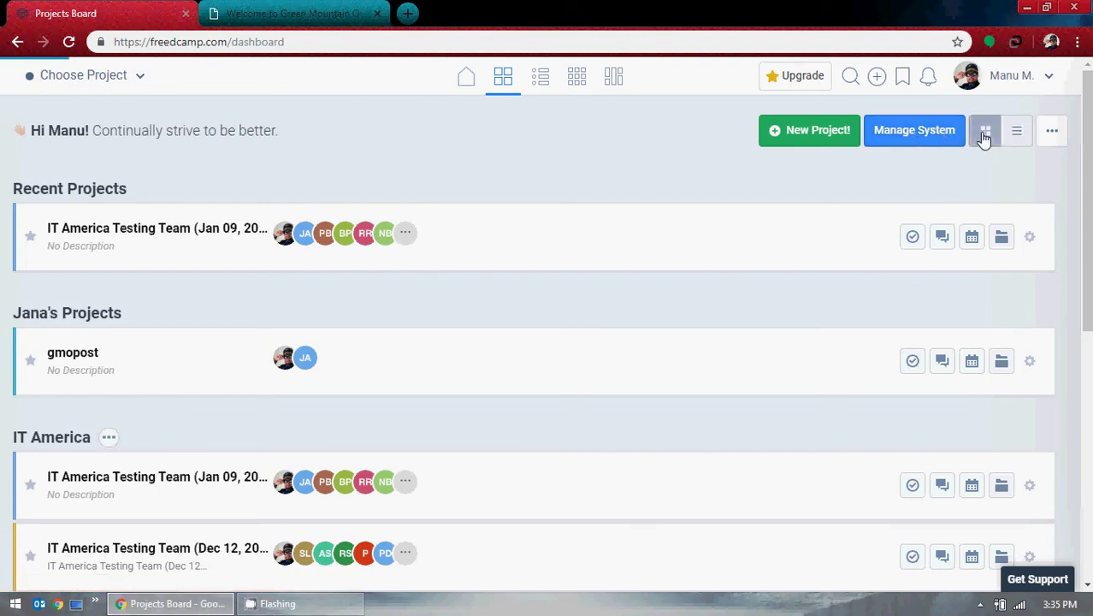
{"action": "scroll", "coordinate": [573, 380], "scroll_direction": "down", "scroll_amount": 10}
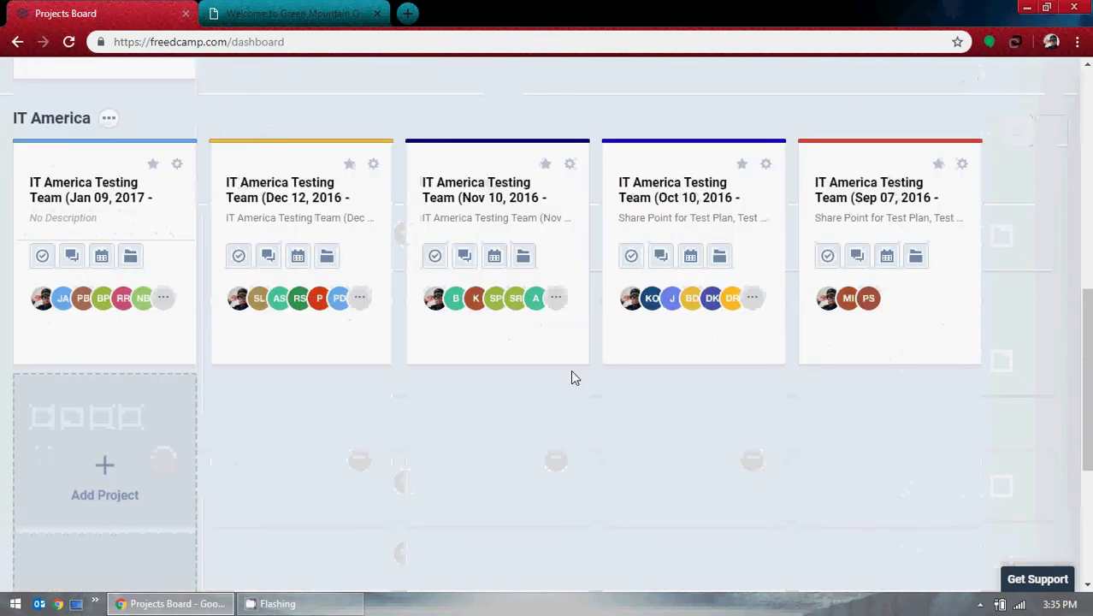
{"action": "scroll", "coordinate": [575, 381], "scroll_direction": "up", "scroll_amount": 10}
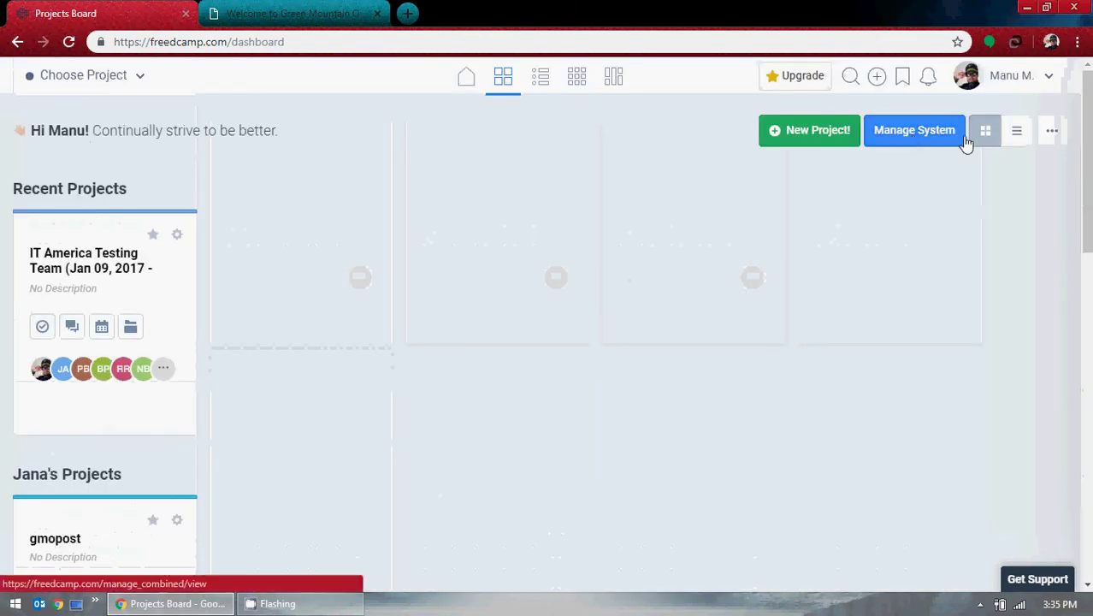
{"action": "left_click", "coordinate": [1018, 130]}
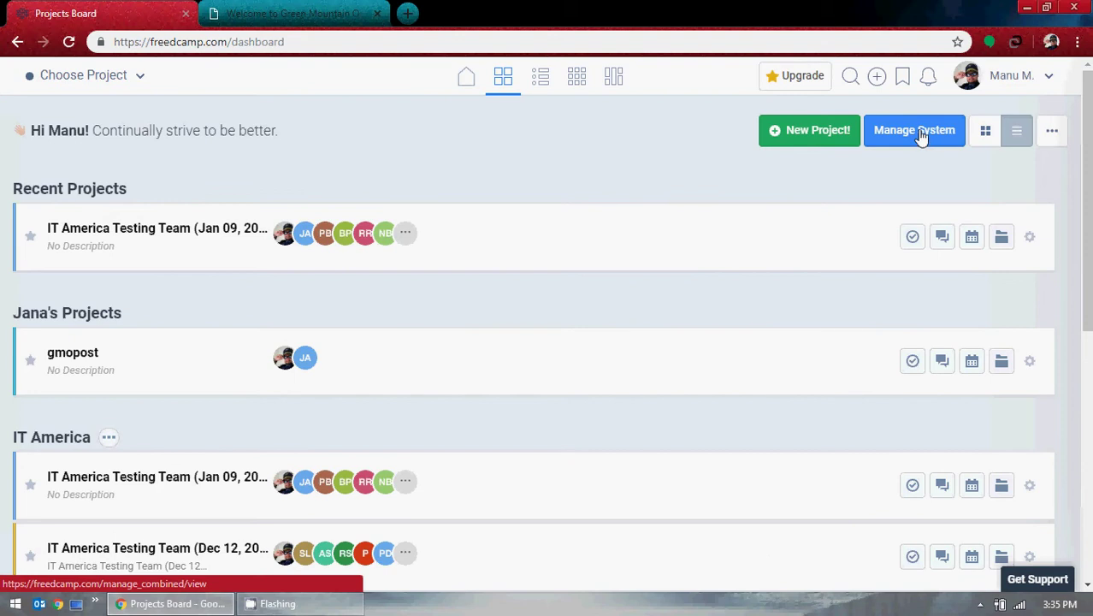
{"action": "left_click", "coordinate": [921, 137]}
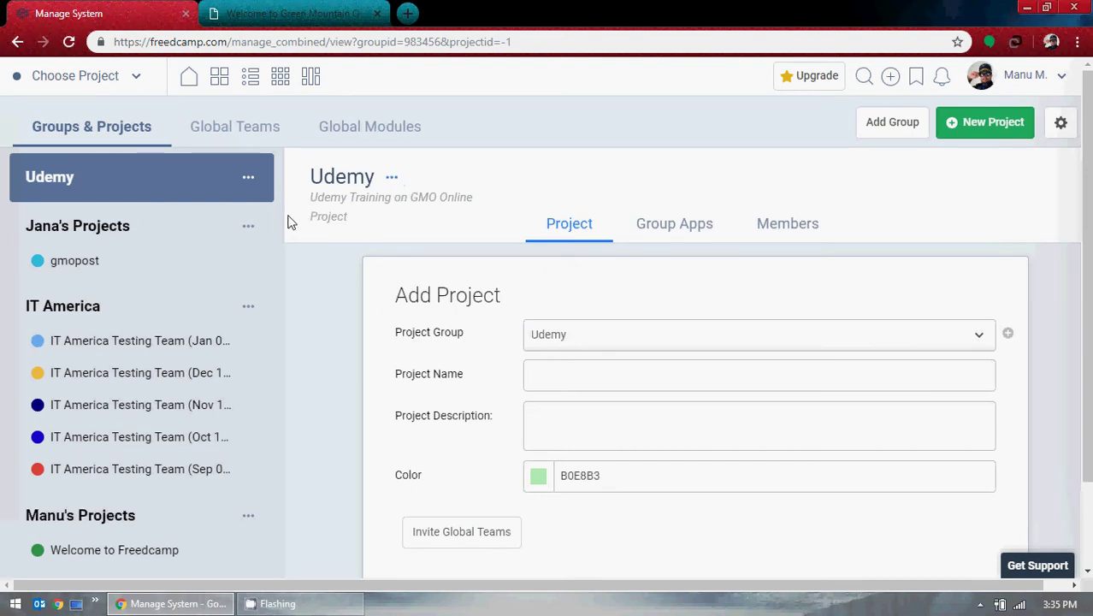
{"action": "scroll", "coordinate": [154, 308], "scroll_direction": "down", "scroll_amount": 2}
{"action": "scroll", "coordinate": [162, 321], "scroll_direction": "up", "scroll_amount": 2}
{"action": "scroll", "coordinate": [315, 340], "scroll_direction": "down", "scroll_amount": 1}
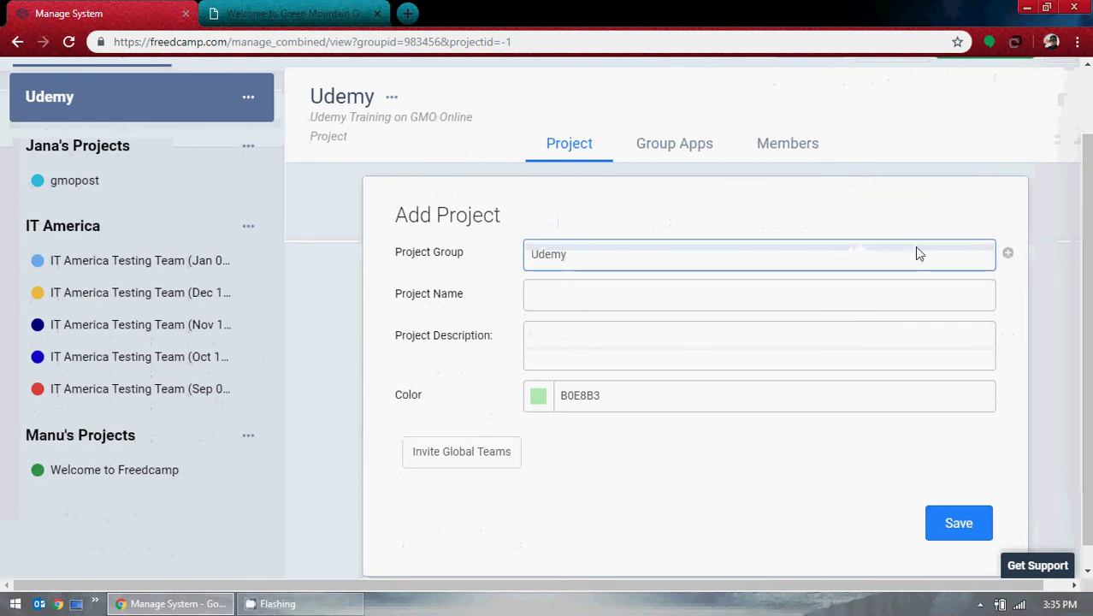
{"action": "left_click", "coordinate": [977, 259]}
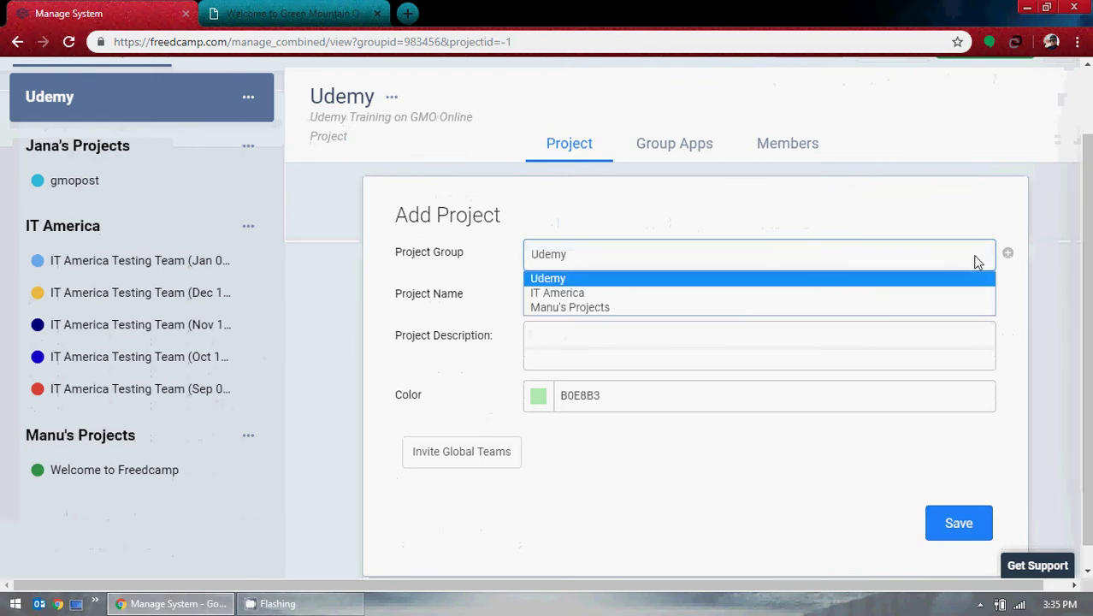
{"action": "left_click", "coordinate": [552, 279]}
{"action": "left_click", "coordinate": [556, 300]}
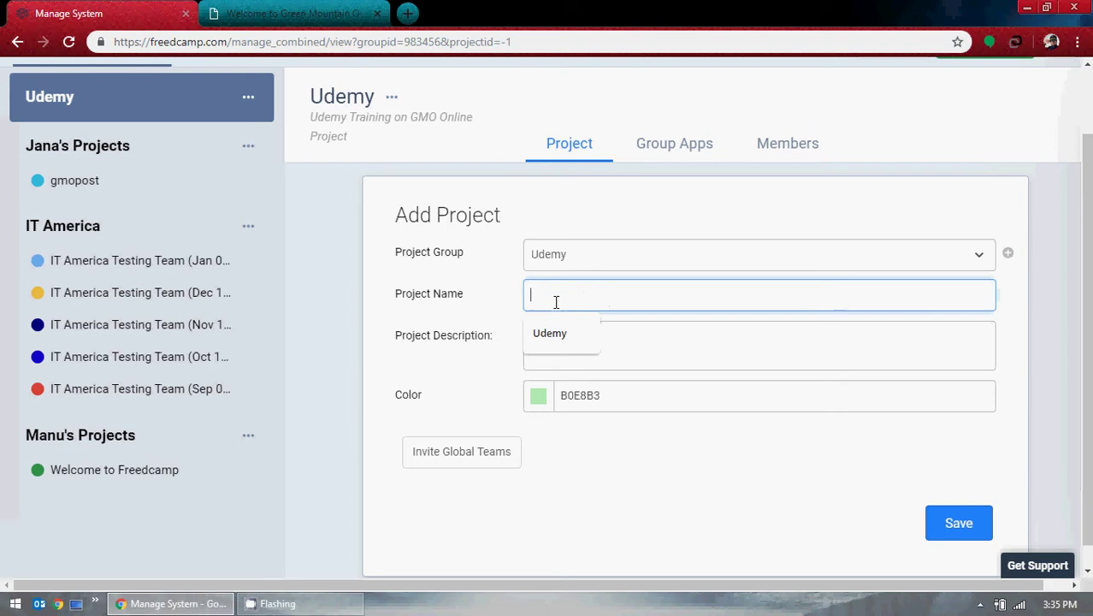
{"action": "type", "text": "GMO"}
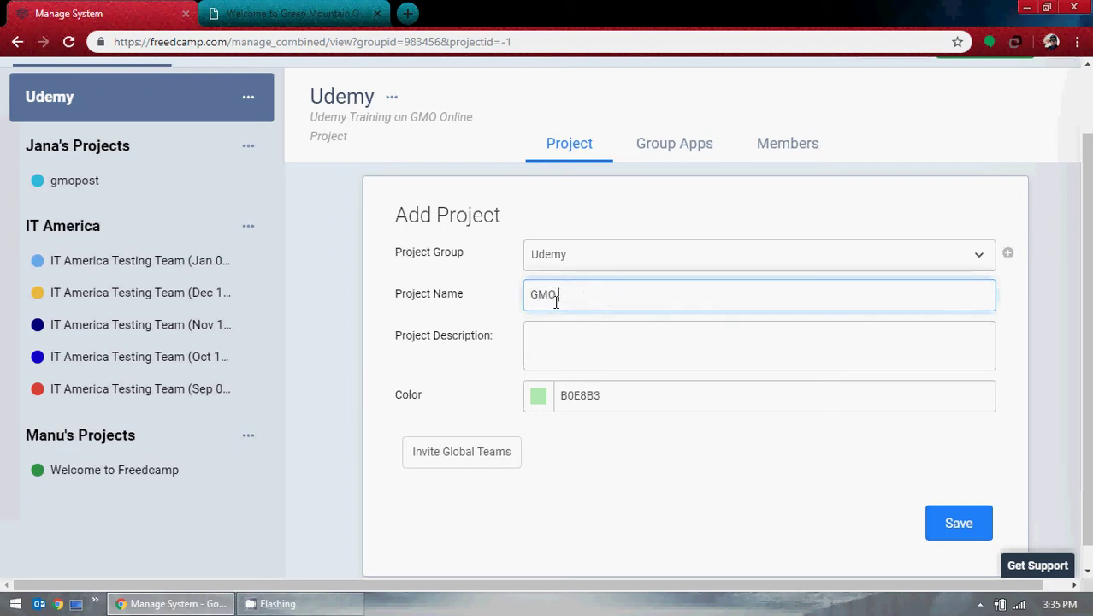
{"action": "type", "text": " Online"}
{"action": "key", "text": "BackSpace"}
{"action": "key", "text": "BackSpace"}
{"action": "key", "text": "BackSpace"}
{"action": "type", "text": "o"}
{"action": "left_click", "coordinate": [276, 9]}
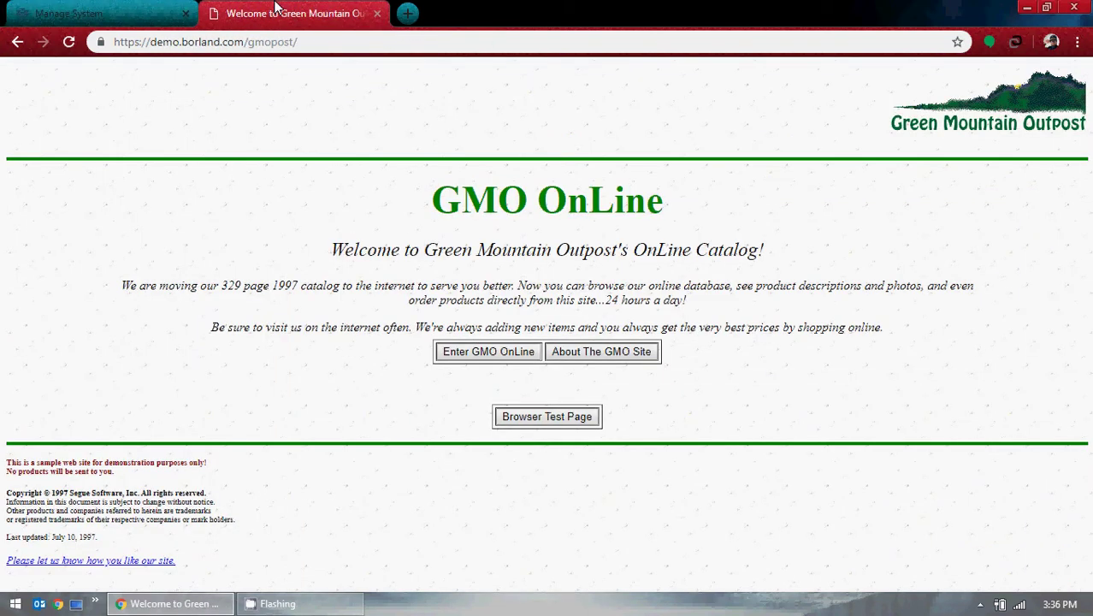
{"action": "left_click", "coordinate": [94, 12]}
{"action": "left_click_drag", "start_coordinate": [622, 295], "coordinate": [501, 308]}
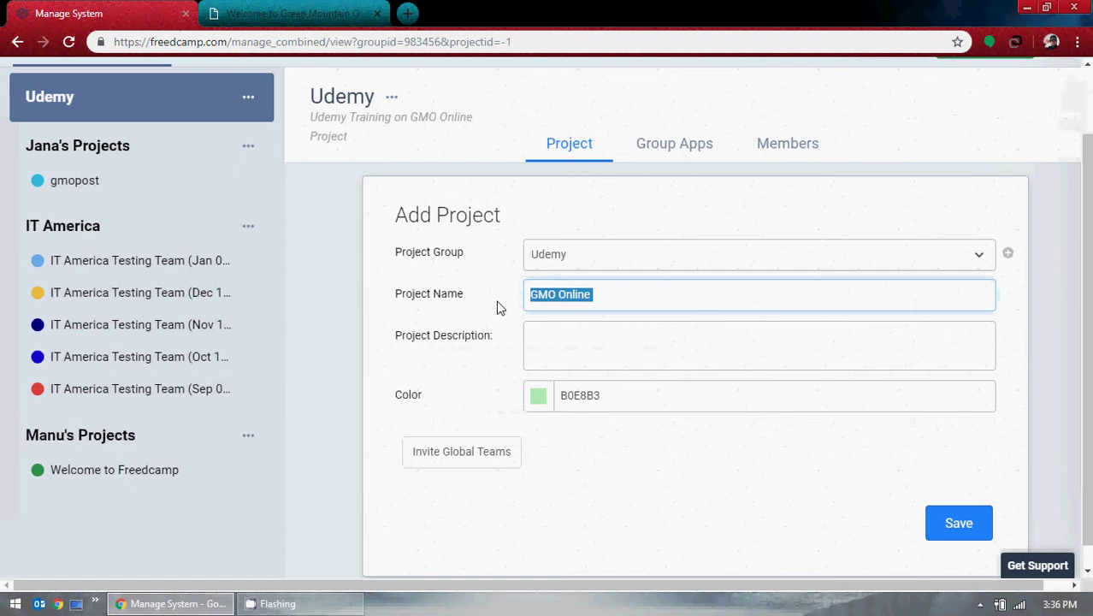
{"action": "type", "text": "Green"}
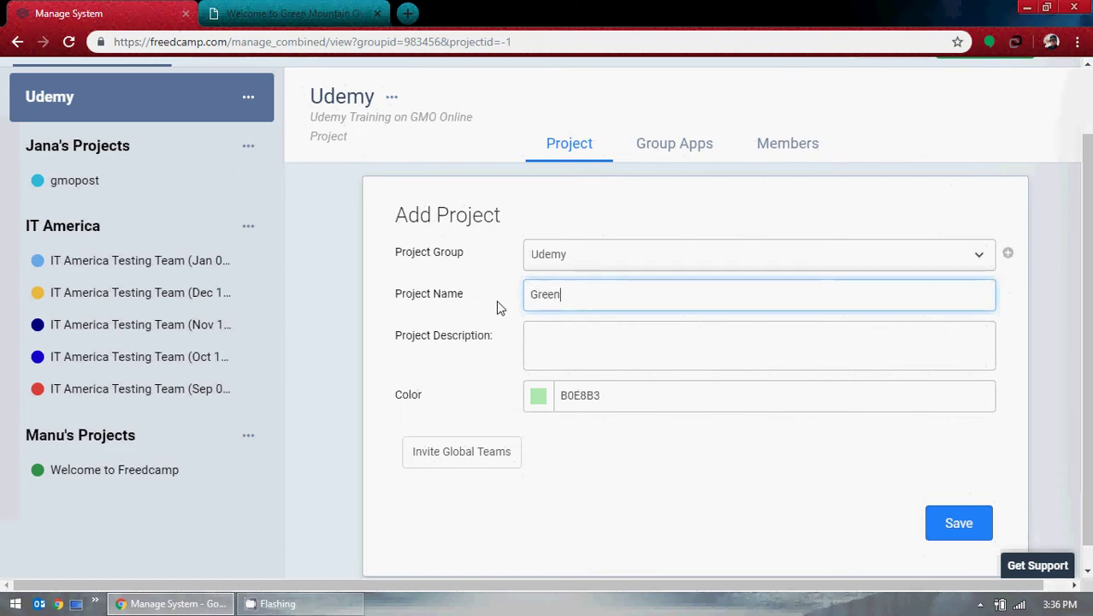
{"action": "type", "text": " Mountain Outpost"}
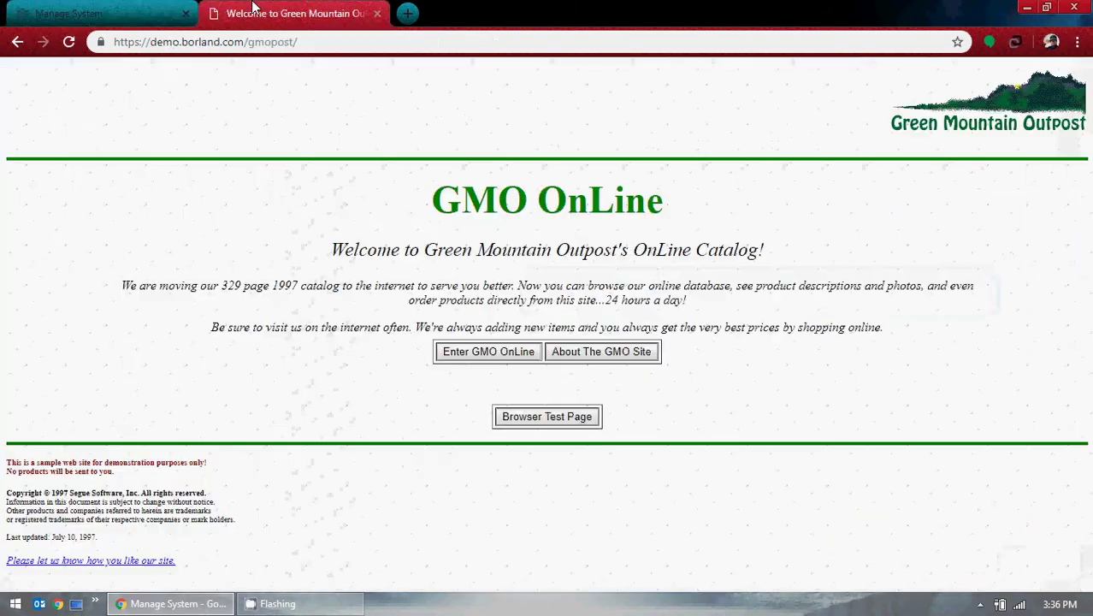
{"action": "left_click", "coordinate": [254, 8]}
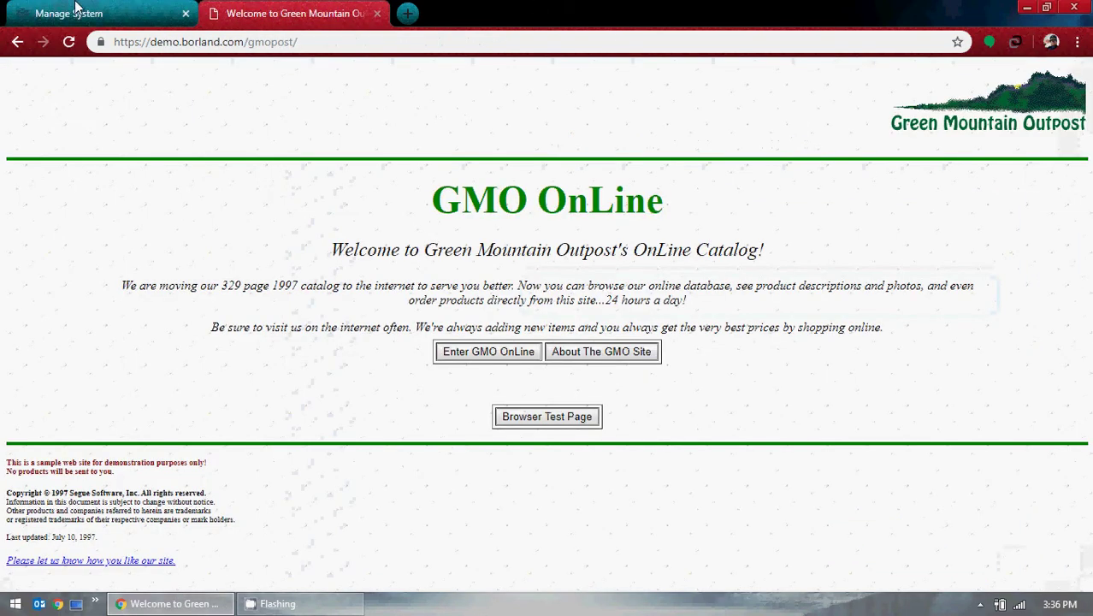
{"action": "left_click", "coordinate": [26, 9]}
{"action": "left_click", "coordinate": [554, 340]}
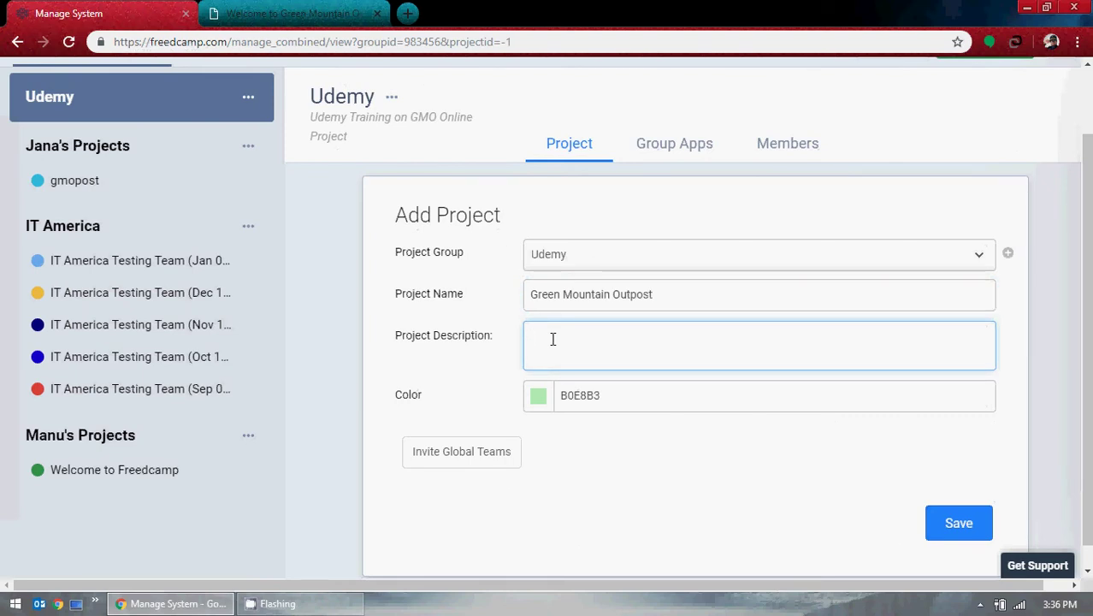
{"action": "left_click", "coordinate": [1008, 257]}
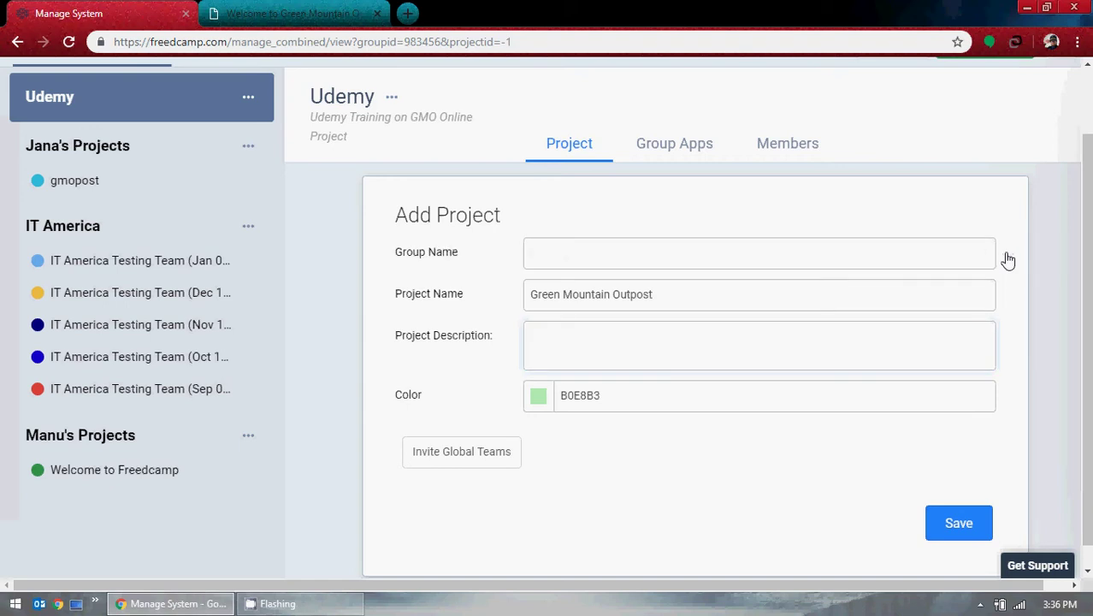
{"action": "left_click", "coordinate": [973, 252]}
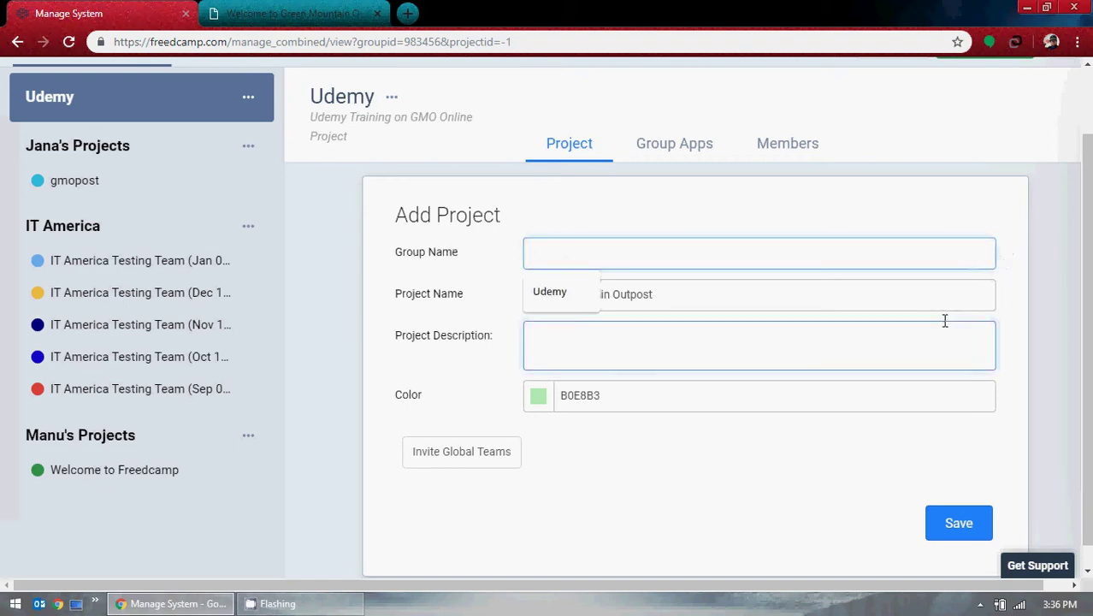
{"action": "left_click", "coordinate": [1014, 356]}
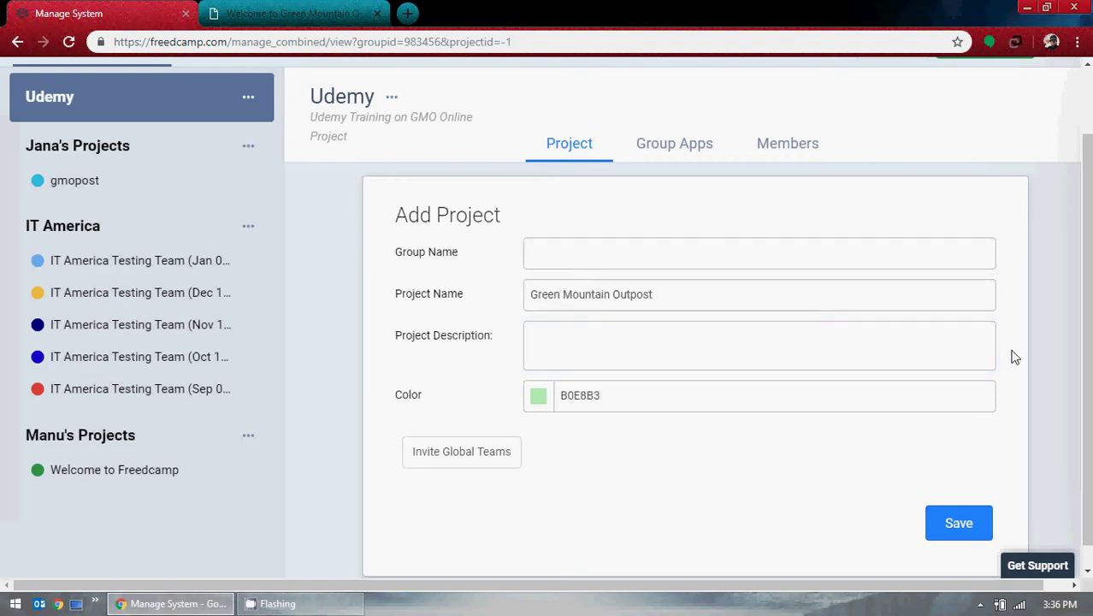
{"action": "scroll", "coordinate": [1013, 479], "scroll_direction": "up", "scroll_amount": 1}
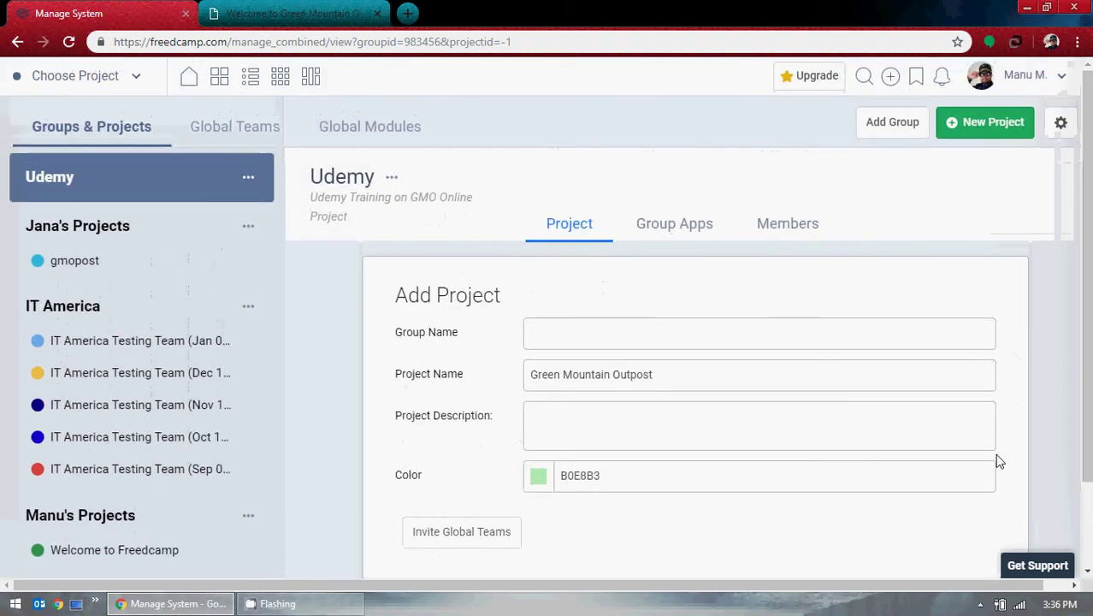
{"action": "left_click", "coordinate": [252, 137]}
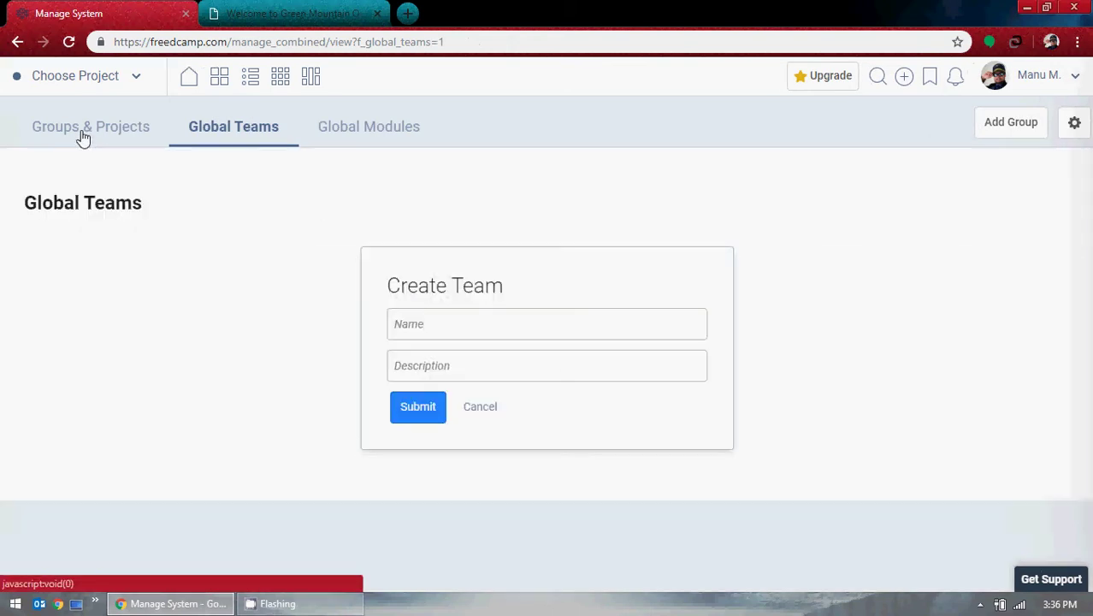
{"action": "left_click", "coordinate": [83, 133]}
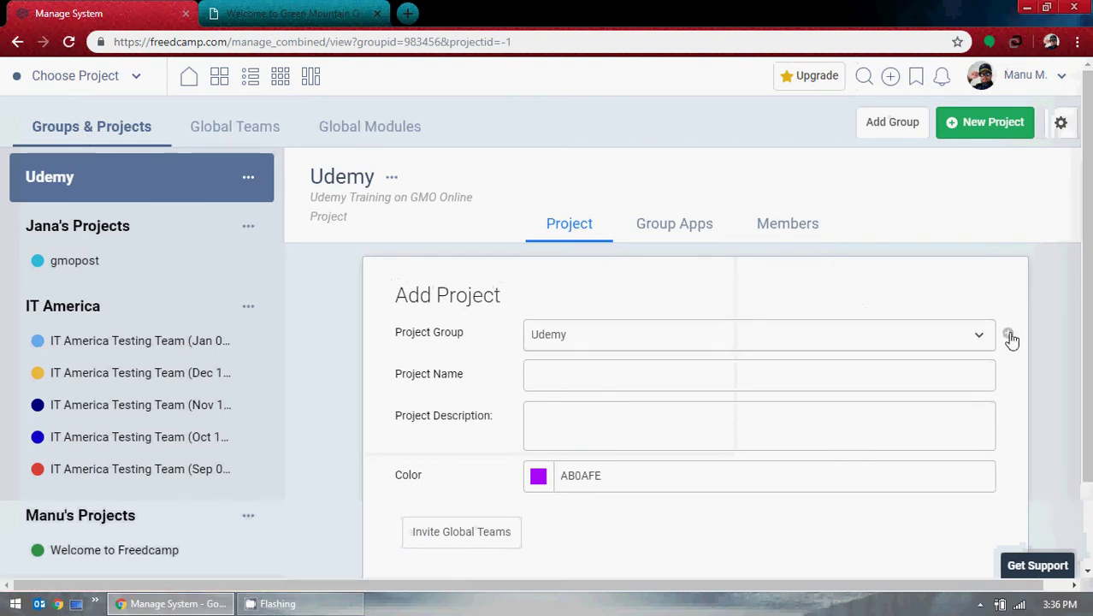
Keep Udemy as the group and name the project Green Mountain Outpost, dismissing the call popup
{"action": "left_click", "coordinate": [983, 342]}
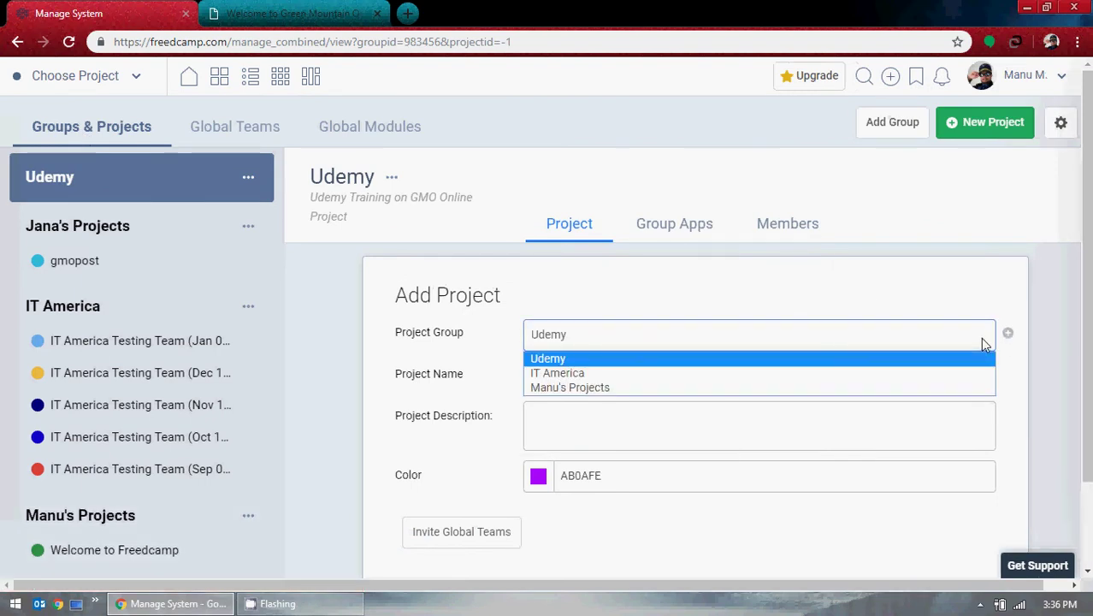
{"action": "left_click", "coordinate": [984, 342]}
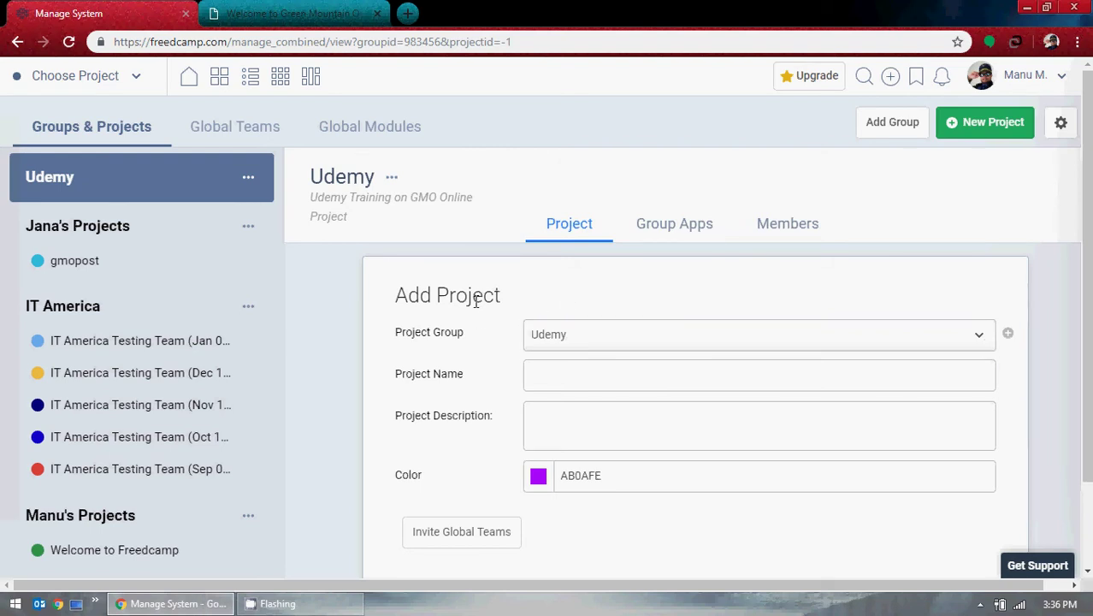
{"action": "scroll", "coordinate": [513, 299], "scroll_direction": "down", "scroll_amount": 1}
{"action": "left_click", "coordinate": [625, 294]}
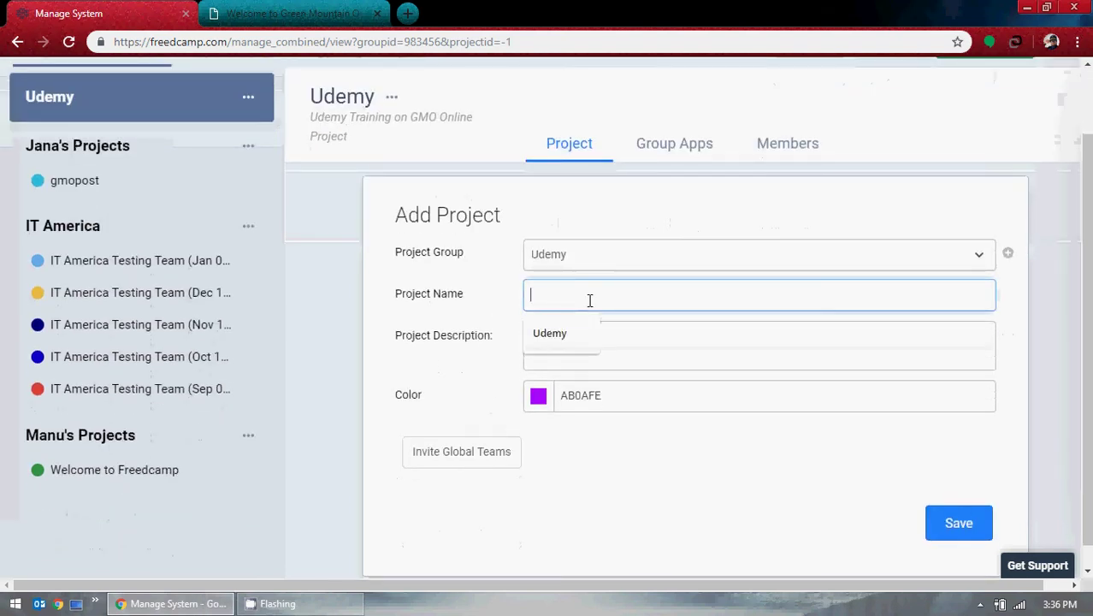
{"action": "type", "text": "Greem"}
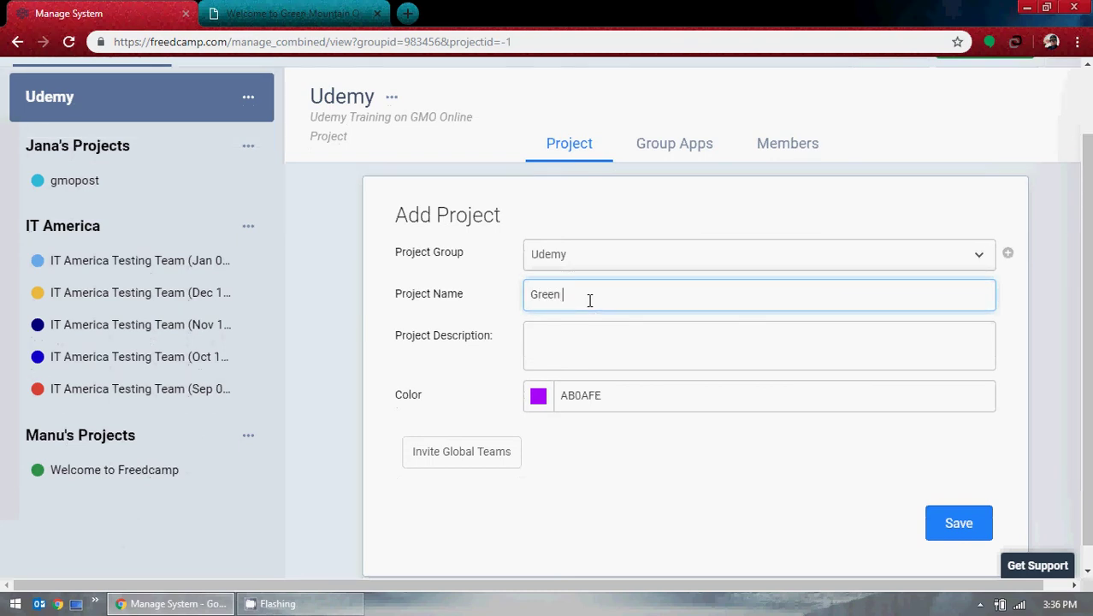
{"action": "type", "text": " Mountain Outpost"}
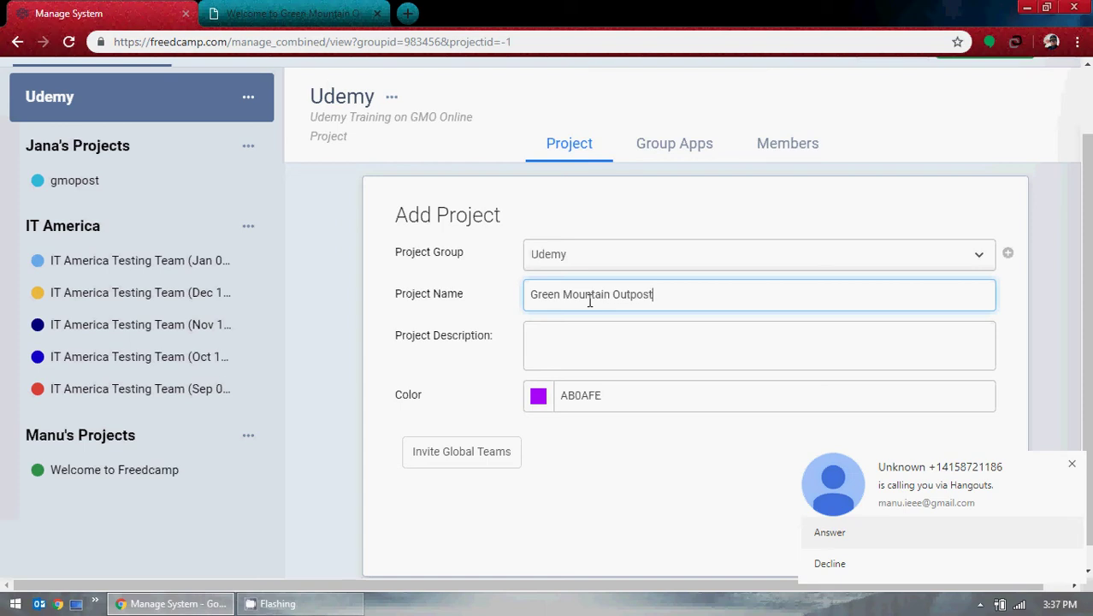
{"action": "left_click", "coordinate": [862, 572]}
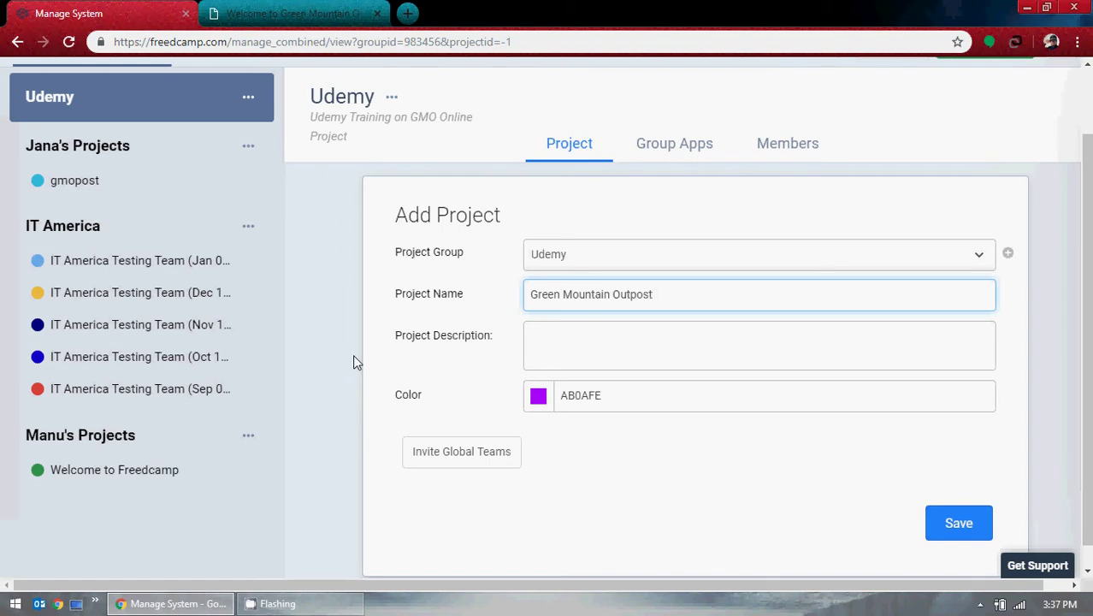
Enter 'Web Application of GMO Online to be designed and Tested' as the project description
{"action": "left_click", "coordinate": [609, 337]}
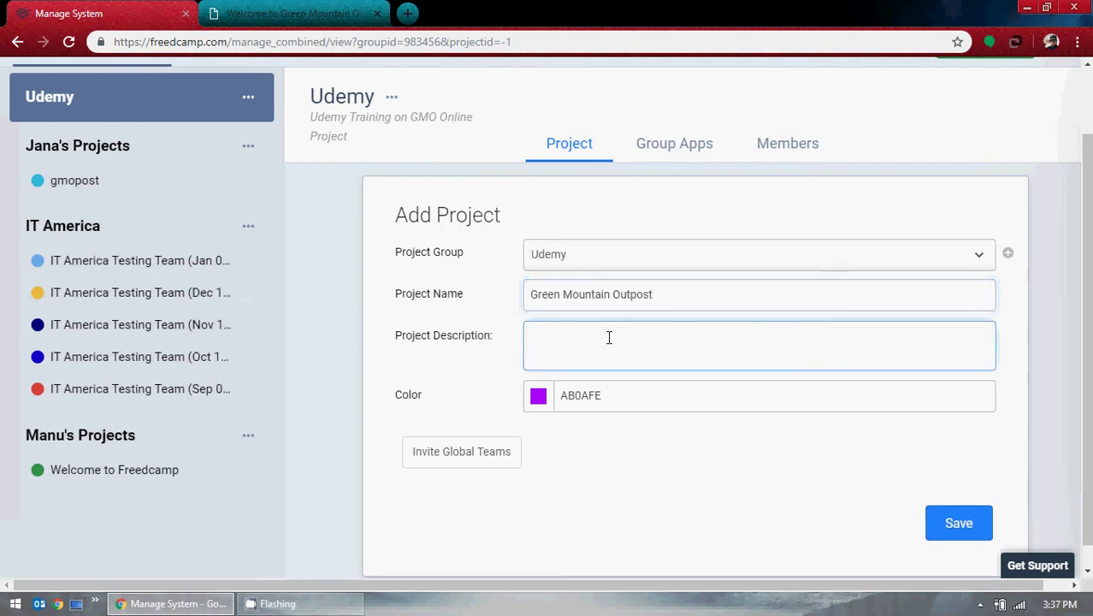
{"action": "left_click", "coordinate": [261, 8]}
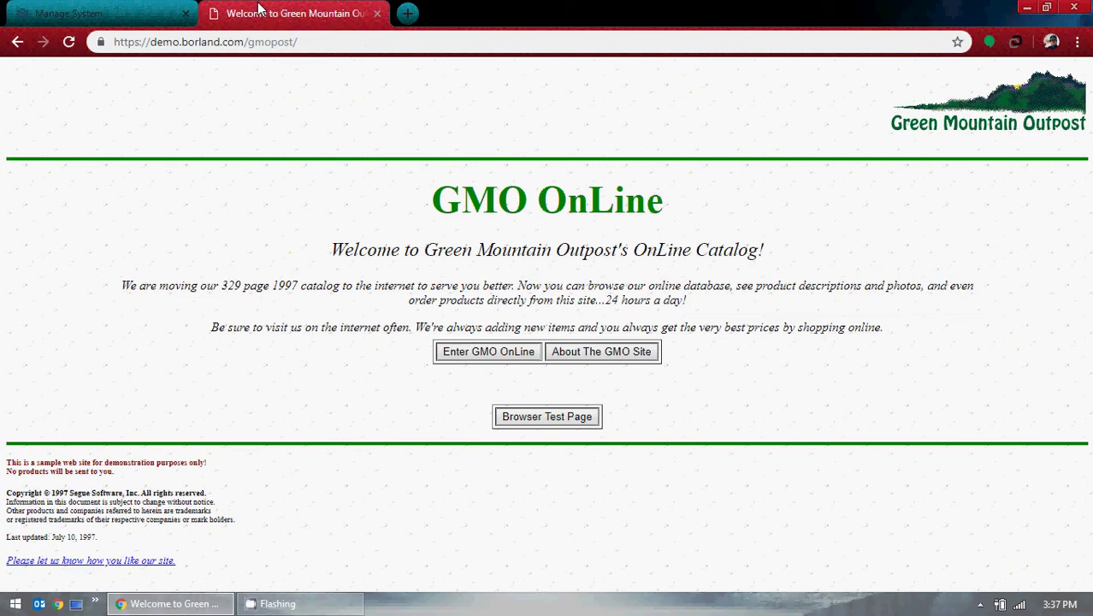
{"action": "left_click", "coordinate": [68, 13]}
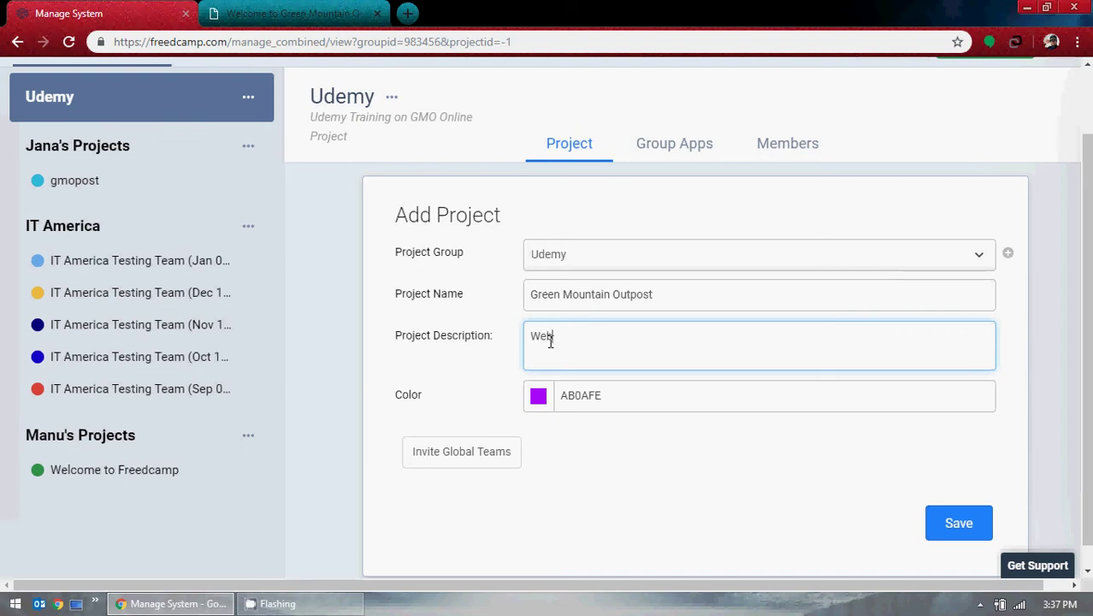
{"action": "type", "text": "Application of GMO"}
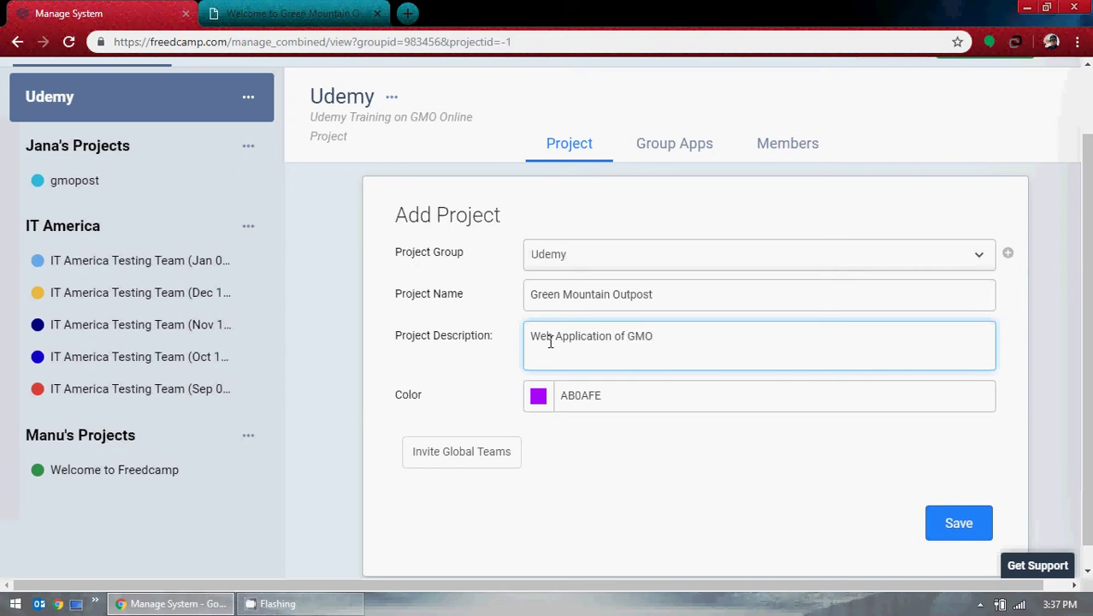
{"action": "type", "text": " Online to be designed and"}
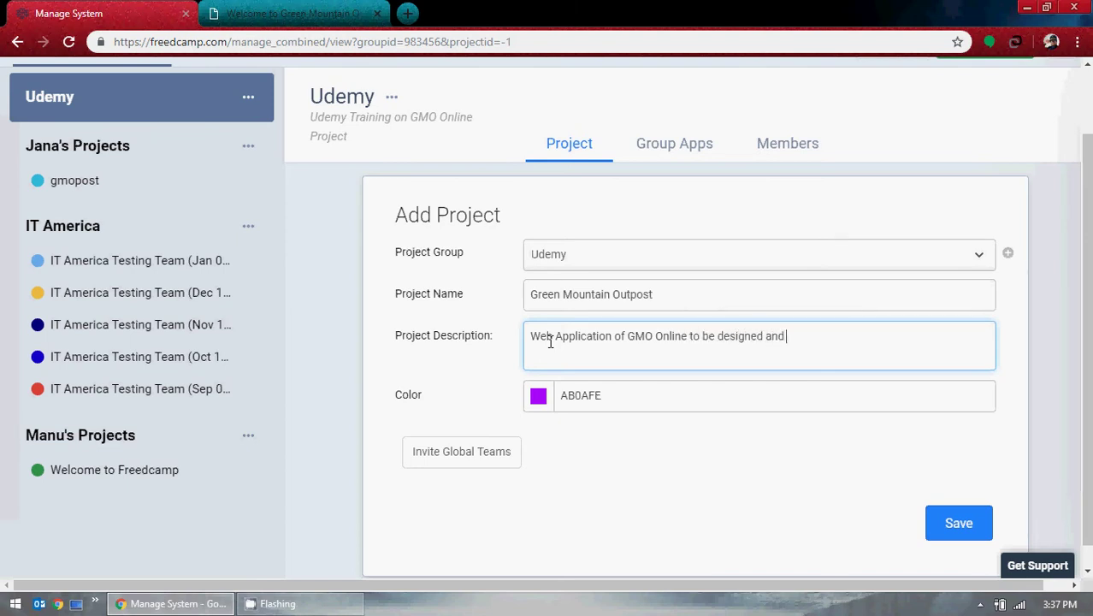
{"action": "type", "text": " Tested."}
{"action": "left_click", "coordinate": [538, 398]}
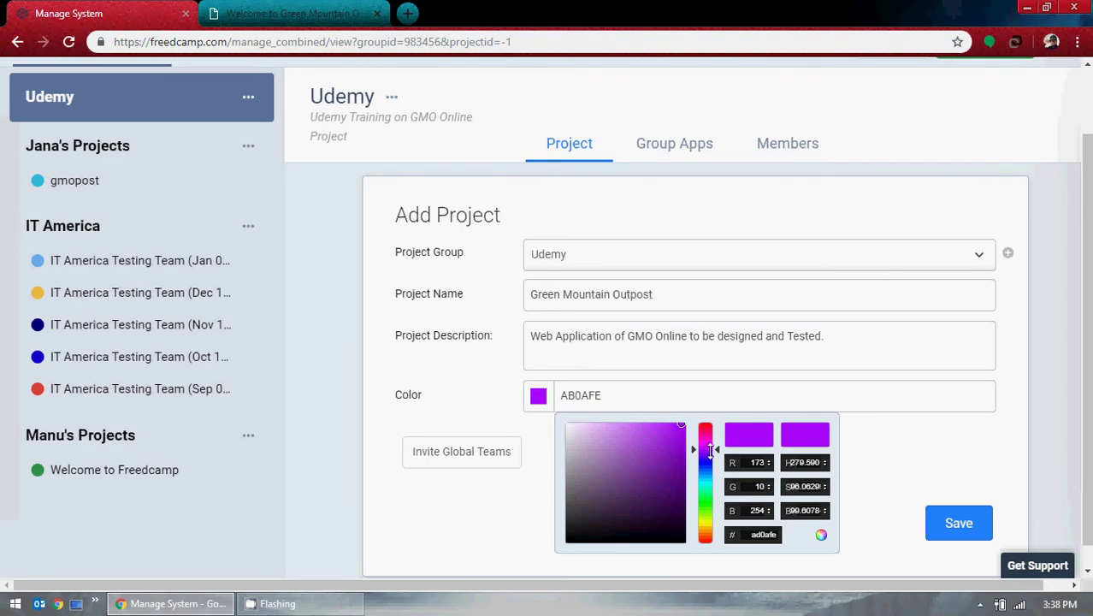
{"action": "left_click_drag", "start_coordinate": [705, 446], "coordinate": [696, 429]}
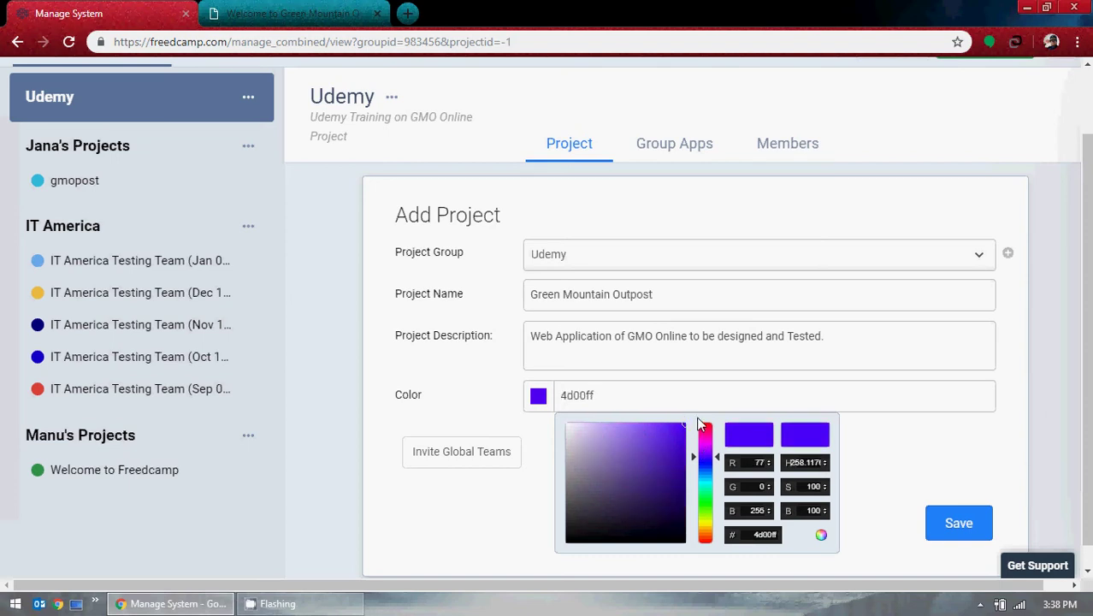
{"action": "left_click", "coordinate": [633, 393]}
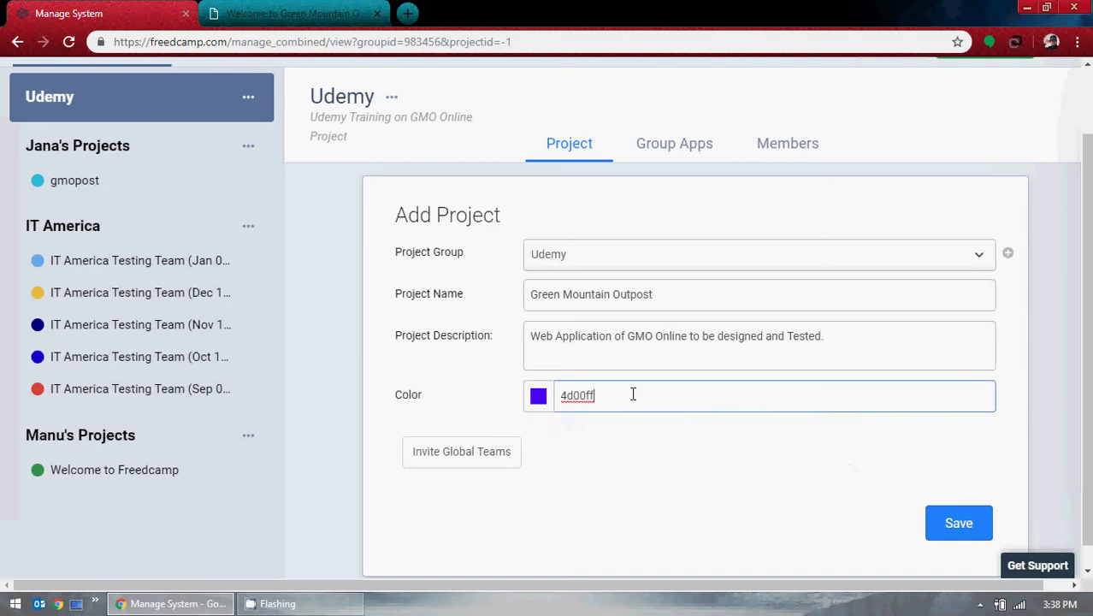
{"action": "left_click", "coordinate": [530, 515]}
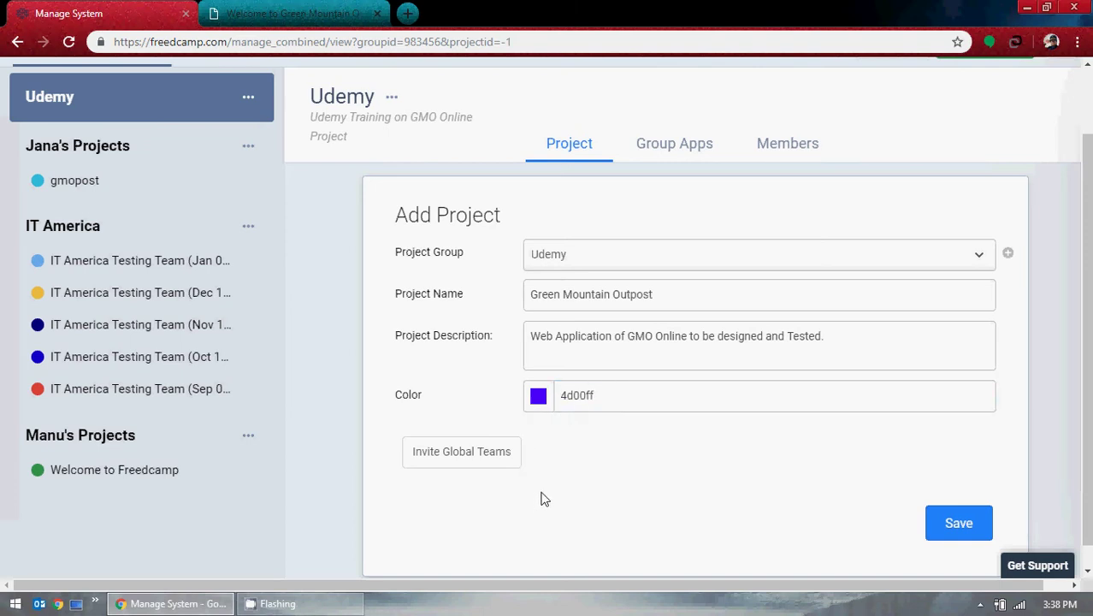
{"action": "scroll", "coordinate": [546, 487], "scroll_direction": "down", "scroll_amount": 1}
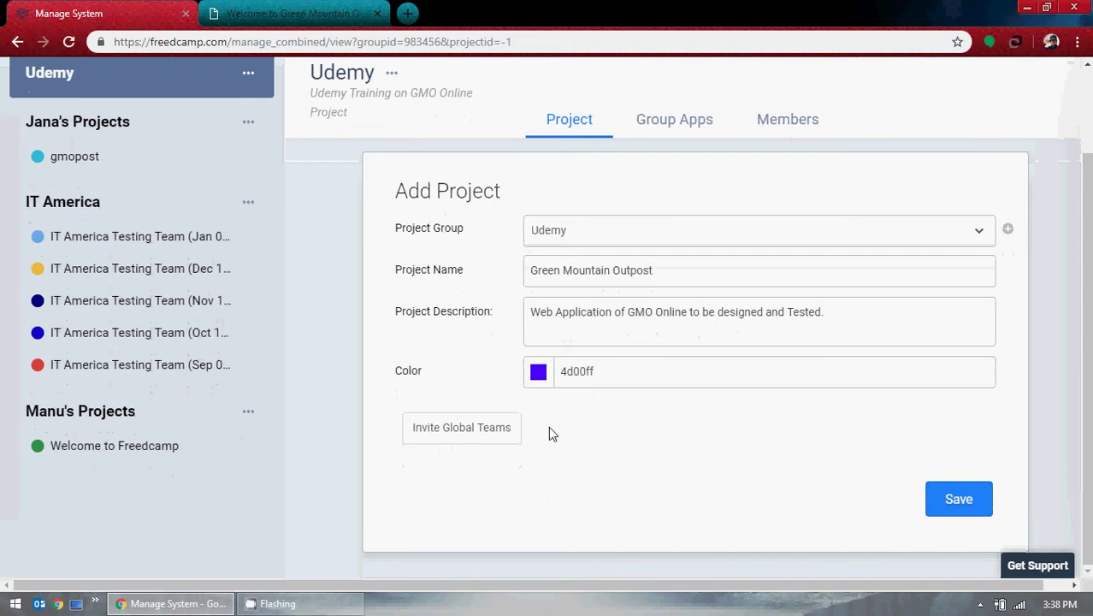
{"action": "left_click", "coordinate": [462, 440]}
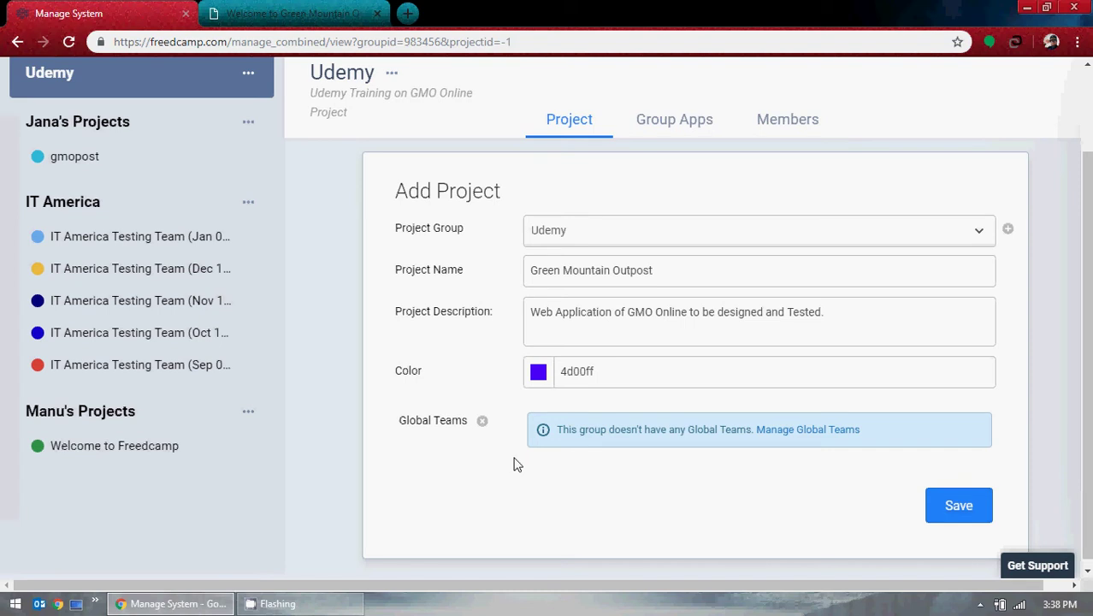
{"action": "left_click", "coordinate": [483, 422]}
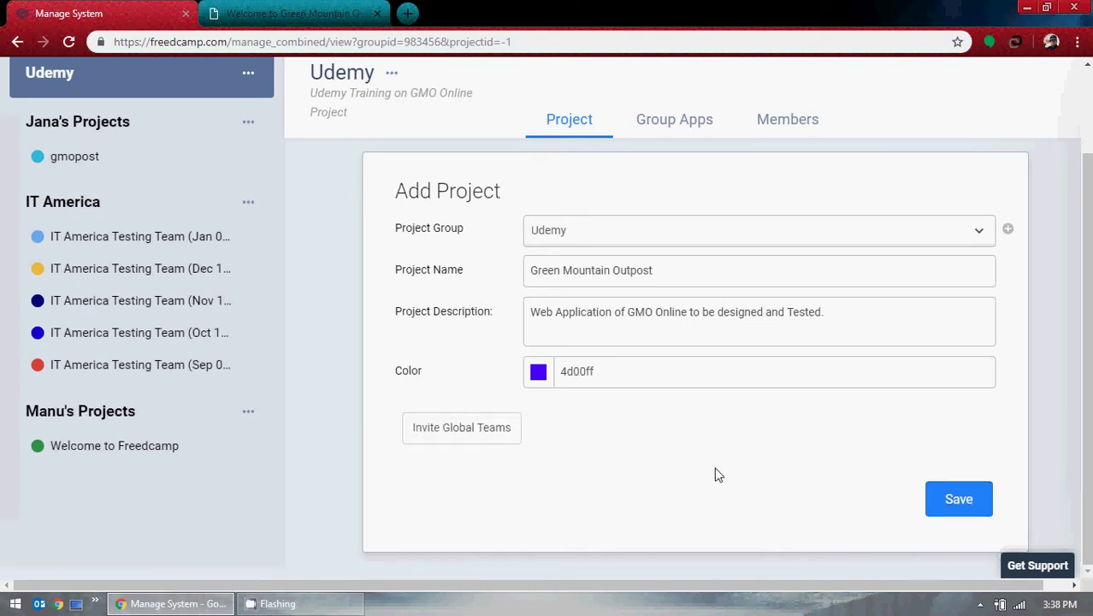
Save the new Green Mountain Outpost project in the Udemy group
{"action": "left_click", "coordinate": [962, 494]}
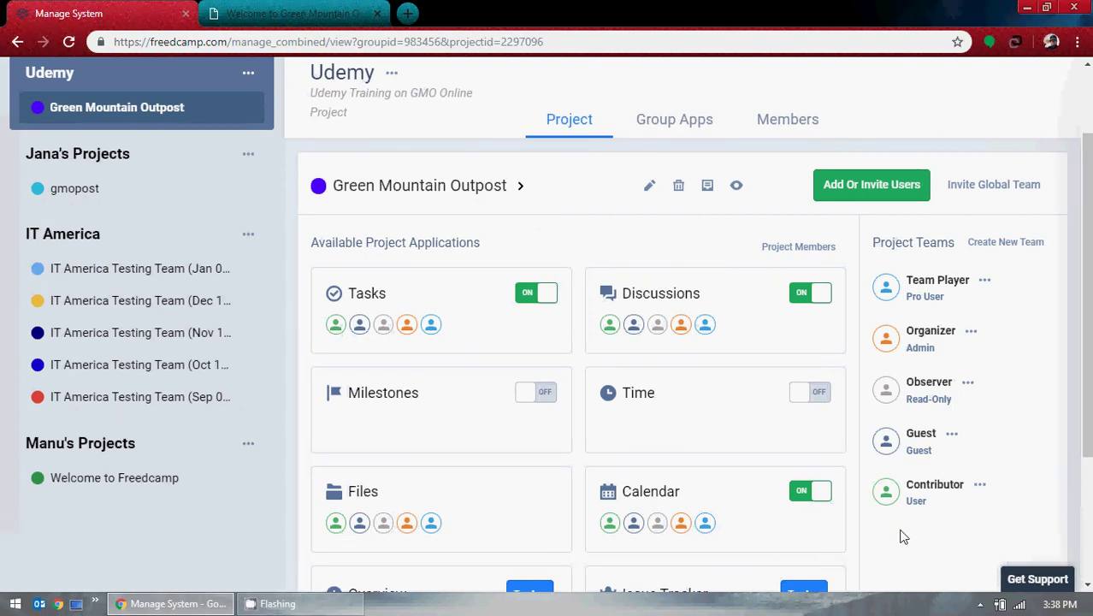
{"action": "scroll", "coordinate": [902, 536], "scroll_direction": "down", "scroll_amount": 3}
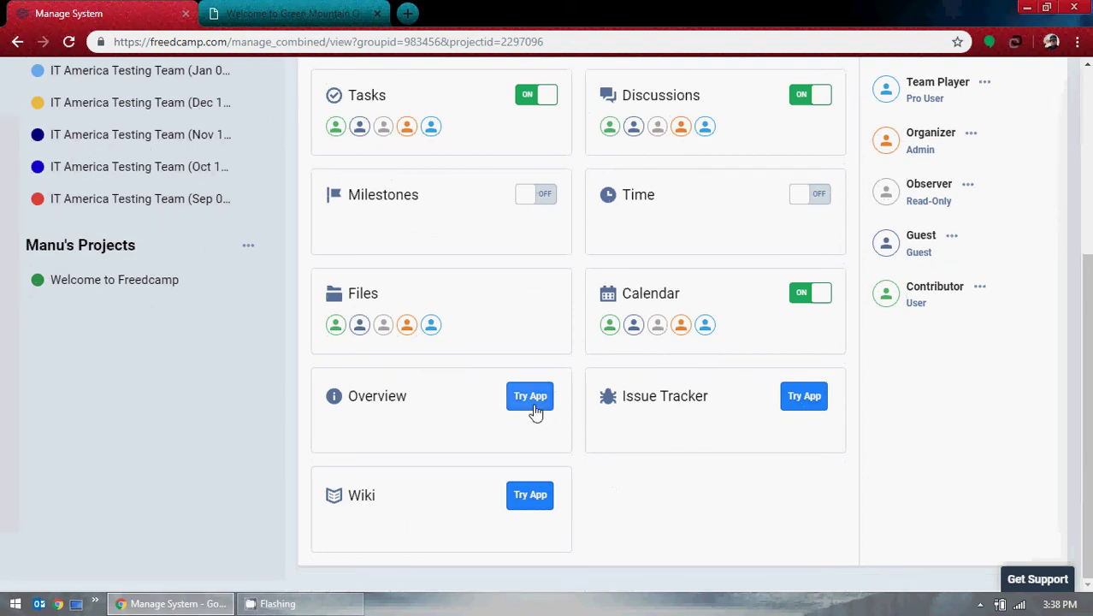
{"action": "scroll", "coordinate": [635, 450], "scroll_direction": "up", "scroll_amount": 2}
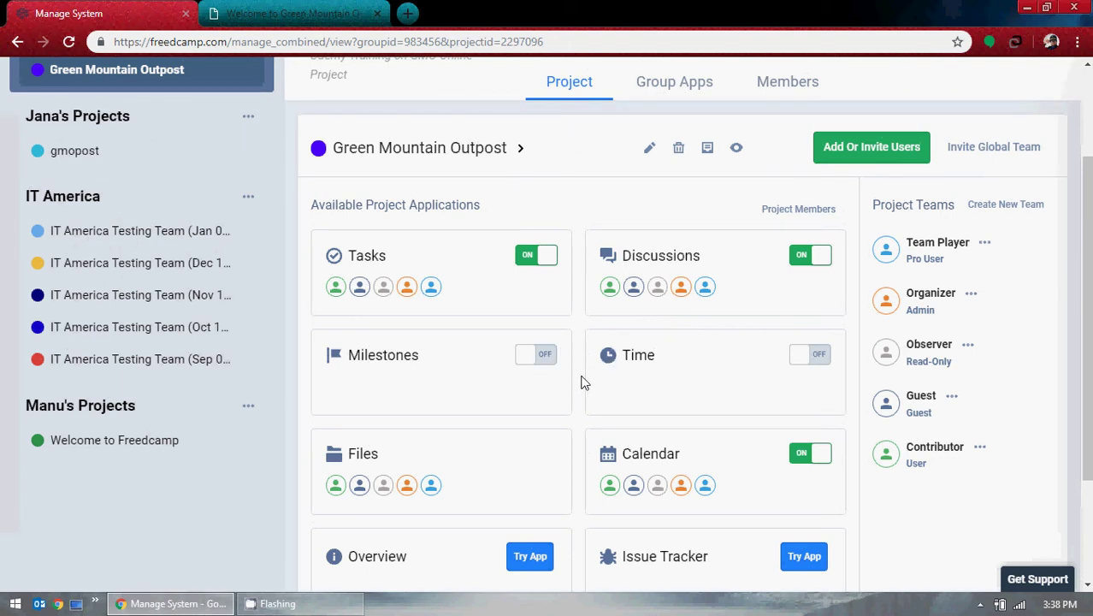
Switch the Time and Milestones applications on for the project
{"action": "left_click", "coordinate": [823, 362]}
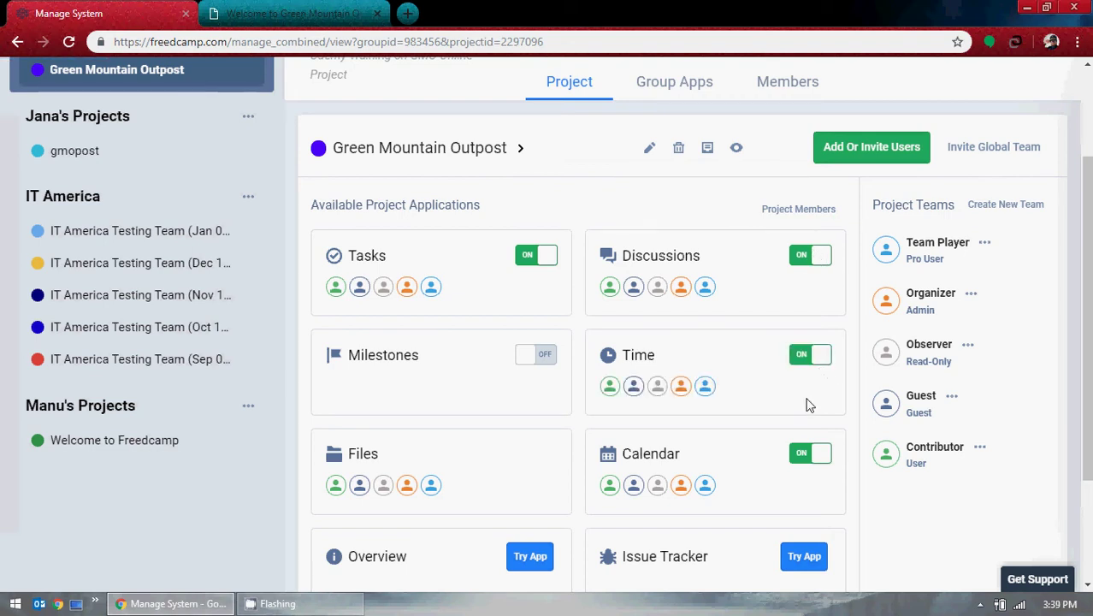
{"action": "left_click", "coordinate": [551, 357]}
{"action": "scroll", "coordinate": [505, 394], "scroll_direction": "down", "scroll_amount": 1}
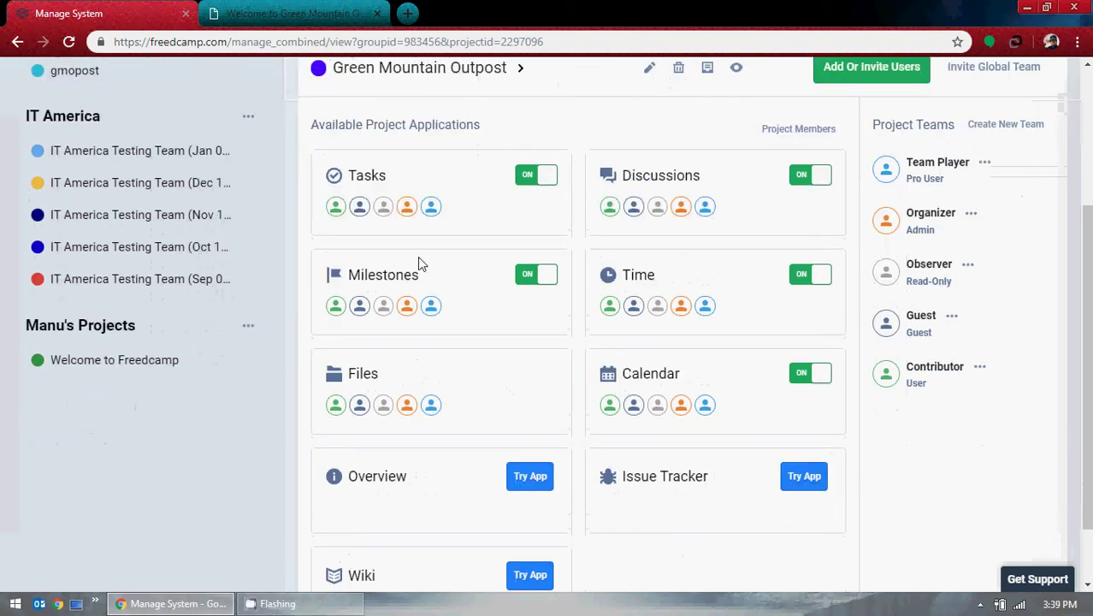
{"action": "mouse_move", "coordinate": [412, 209]}
{"action": "mouse_move", "coordinate": [409, 406]}
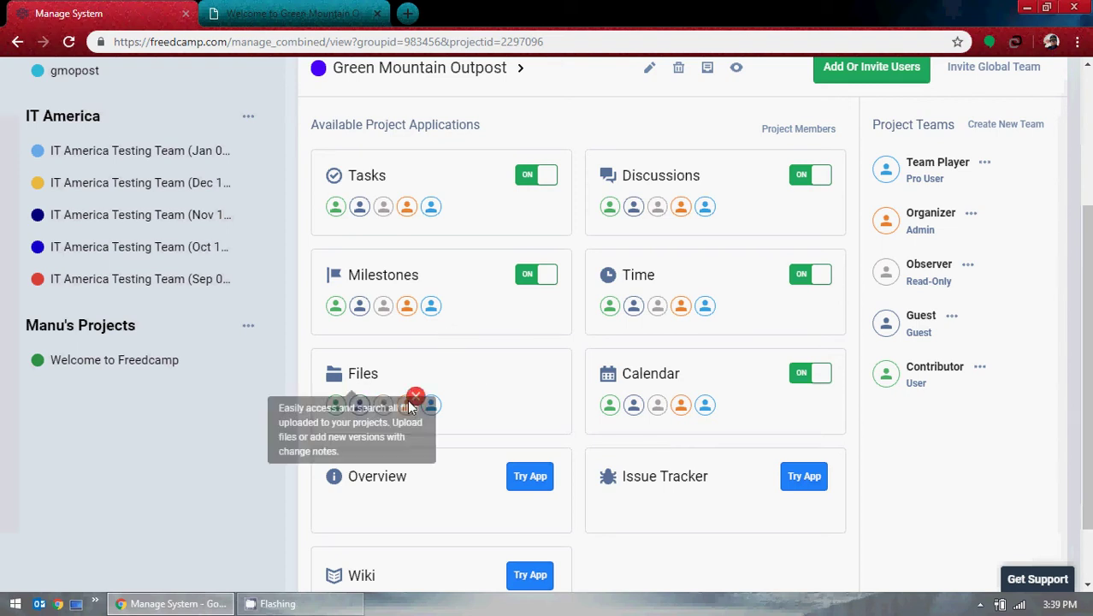
{"action": "scroll", "coordinate": [374, 446], "scroll_direction": "down", "scroll_amount": 1}
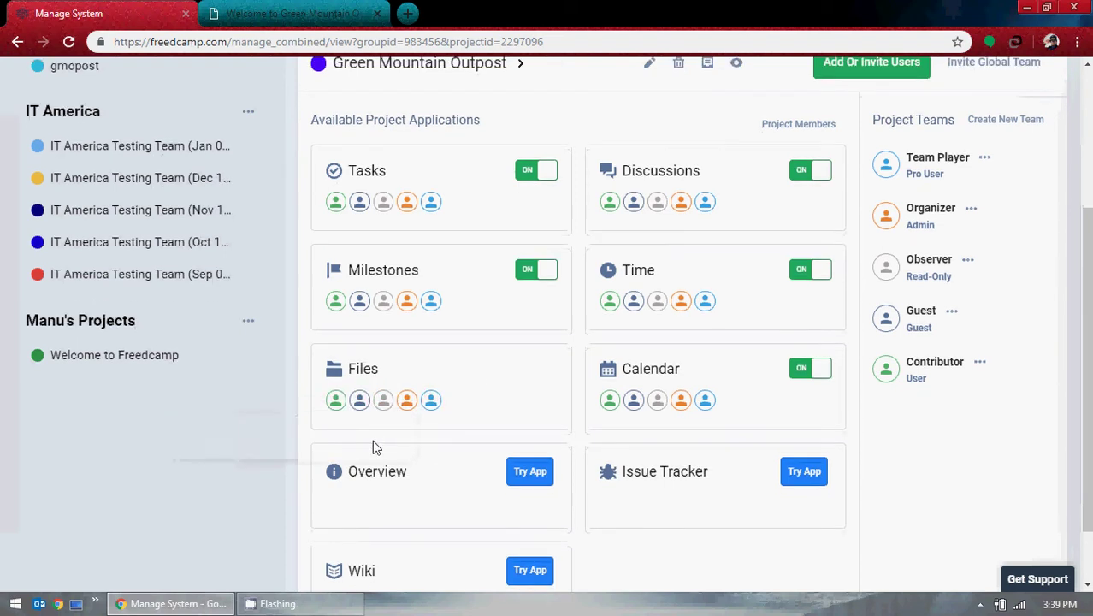
{"action": "scroll", "coordinate": [374, 446], "scroll_direction": "down", "scroll_amount": 1}
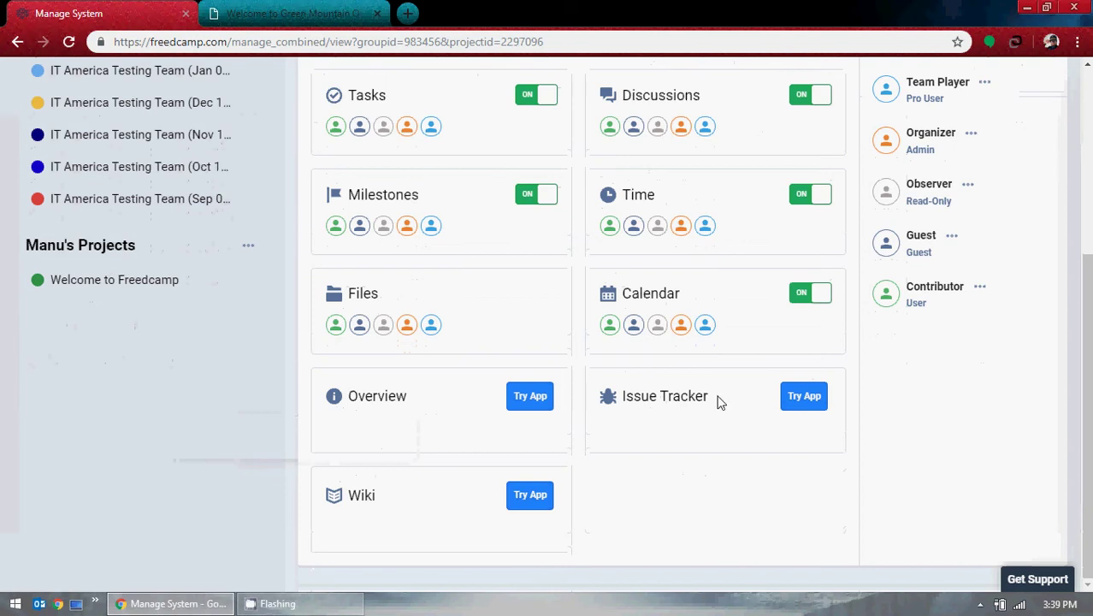
{"action": "mouse_move", "coordinate": [588, 403]}
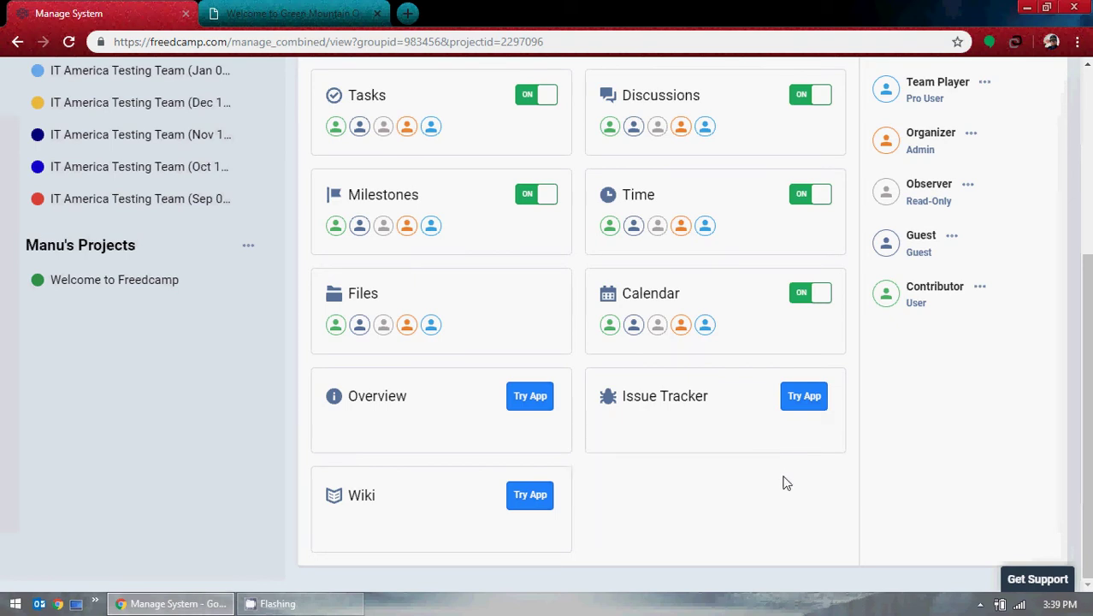
{"action": "left_click", "coordinate": [803, 398]}
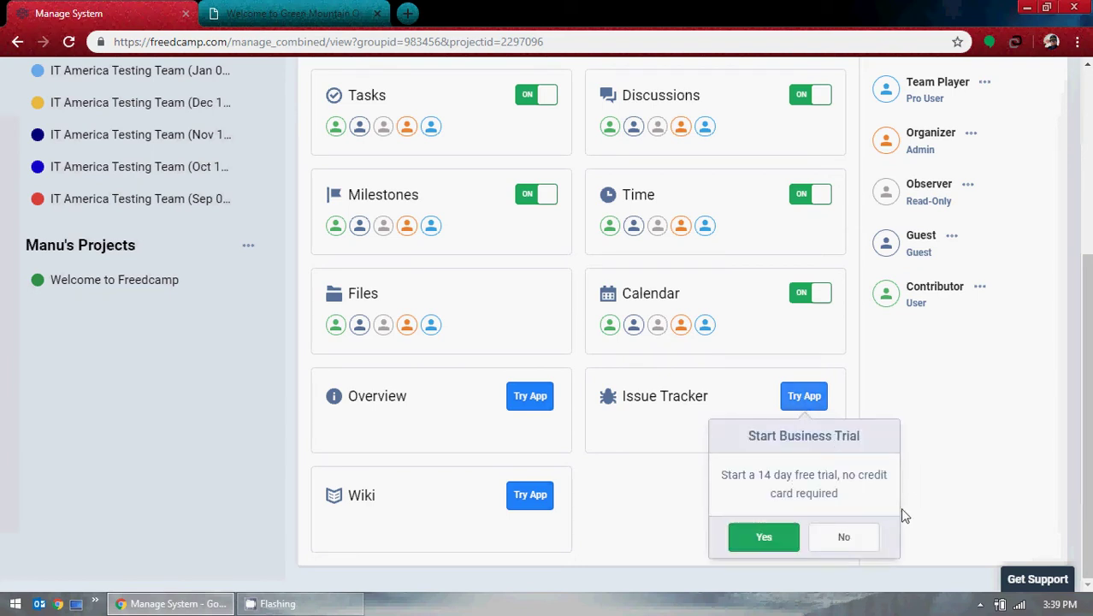
{"action": "left_click", "coordinate": [861, 548]}
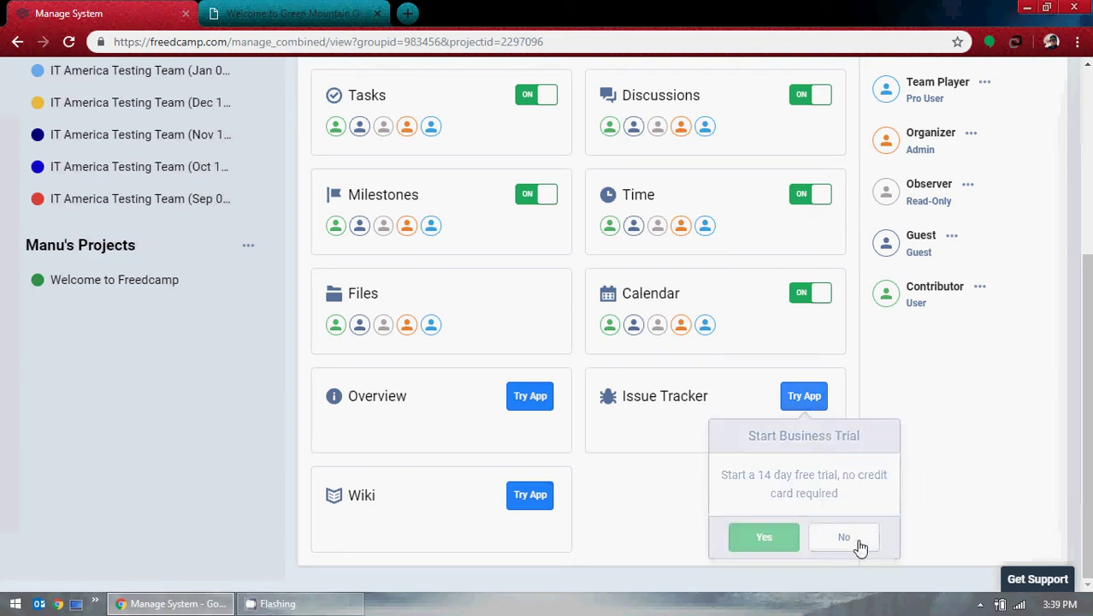
{"action": "left_click", "coordinate": [540, 495]}
{"action": "left_click", "coordinate": [579, 450]}
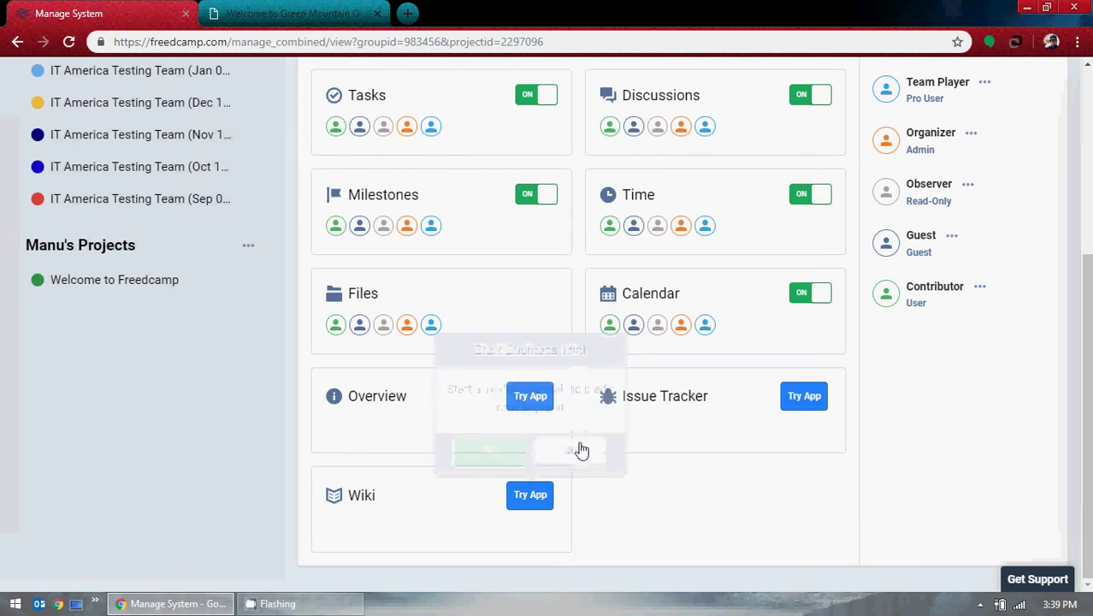
{"action": "left_click", "coordinate": [532, 396]}
{"action": "left_click", "coordinate": [592, 548]}
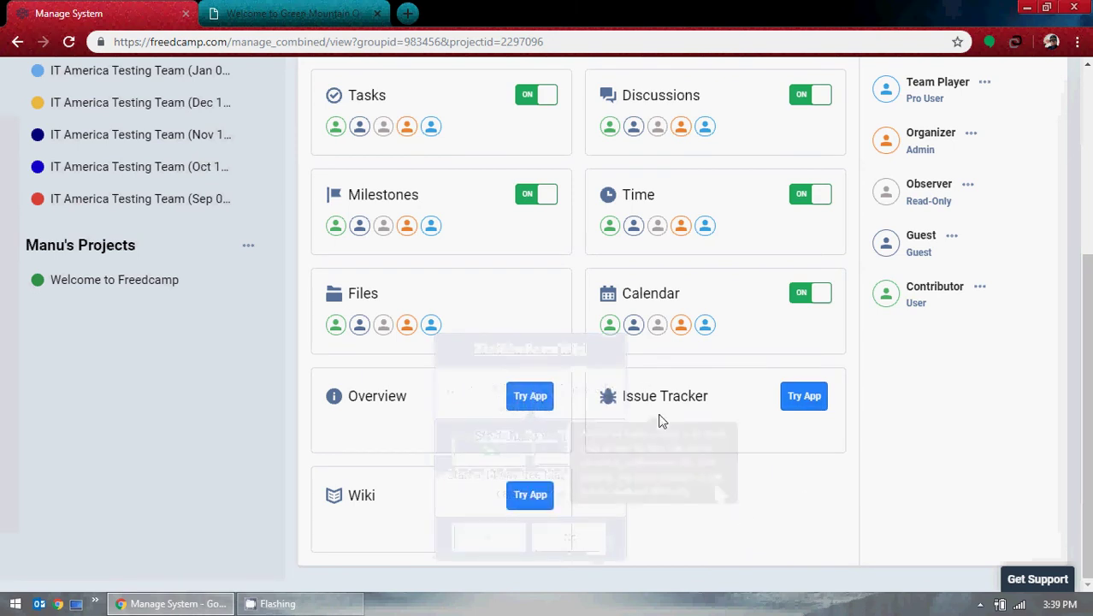
{"action": "scroll", "coordinate": [694, 503], "scroll_direction": "up", "scroll_amount": 3}
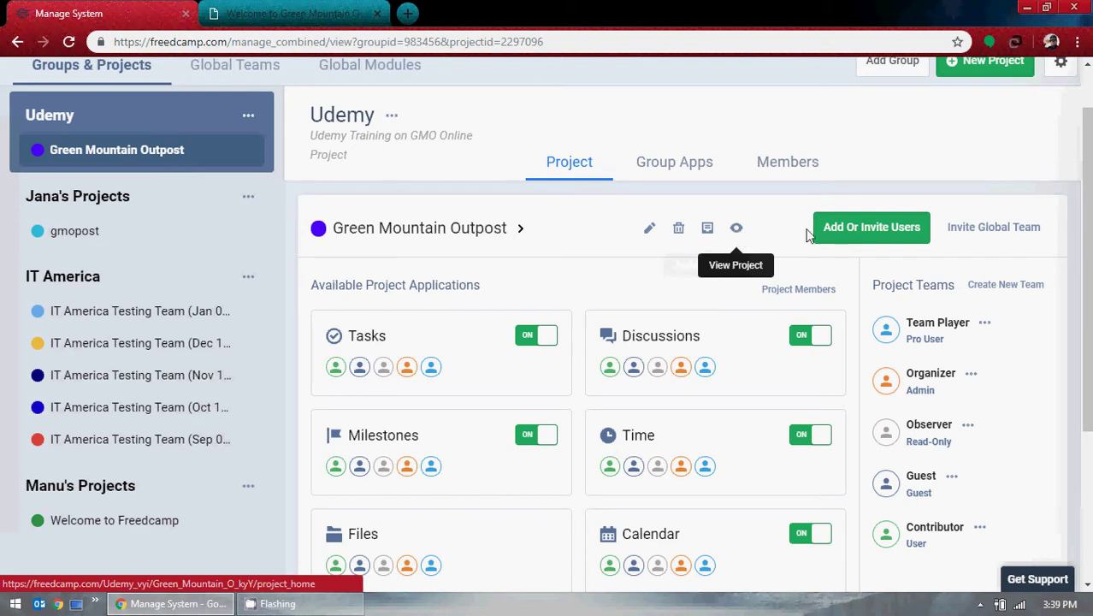
Pick a user from the existing-users list and add them to the project's invite list
{"action": "left_click", "coordinate": [874, 234]}
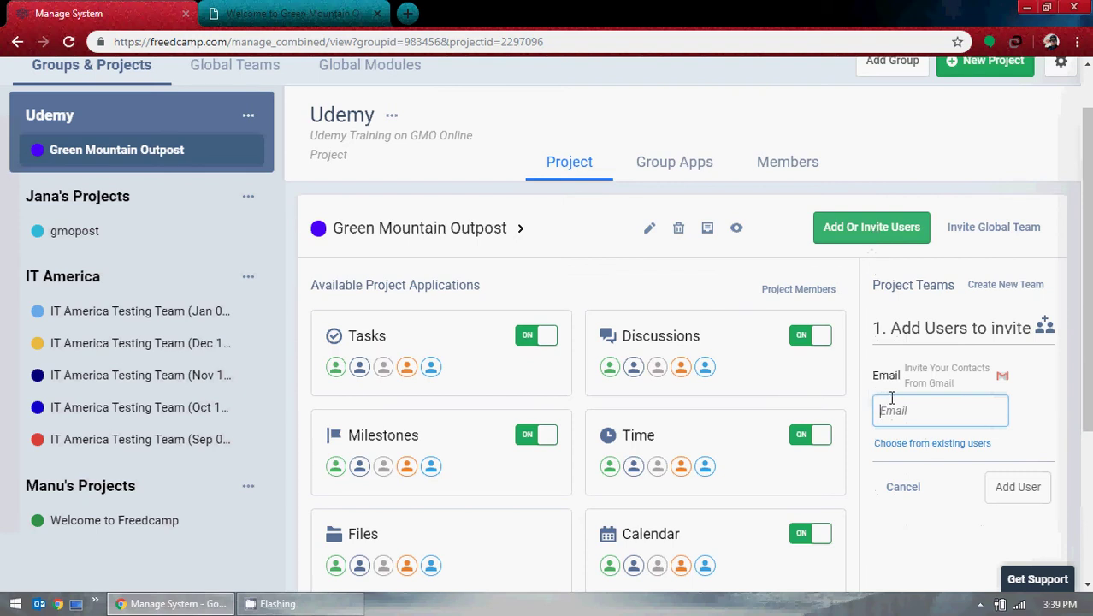
{"action": "scroll", "coordinate": [890, 408], "scroll_direction": "down", "scroll_amount": 1}
{"action": "left_click", "coordinate": [927, 363]}
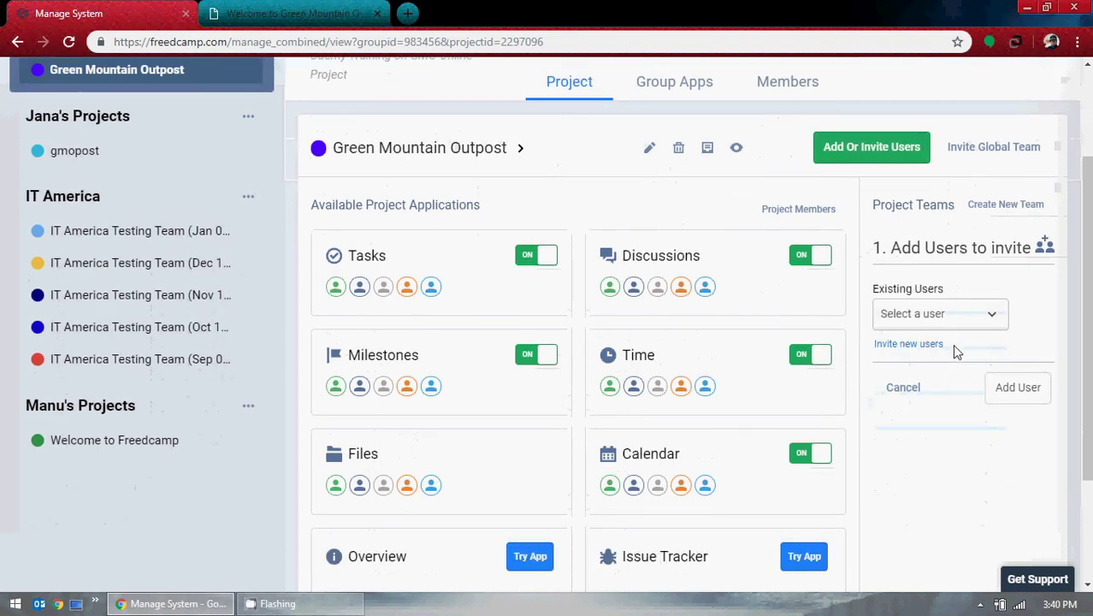
{"action": "left_click", "coordinate": [976, 317]}
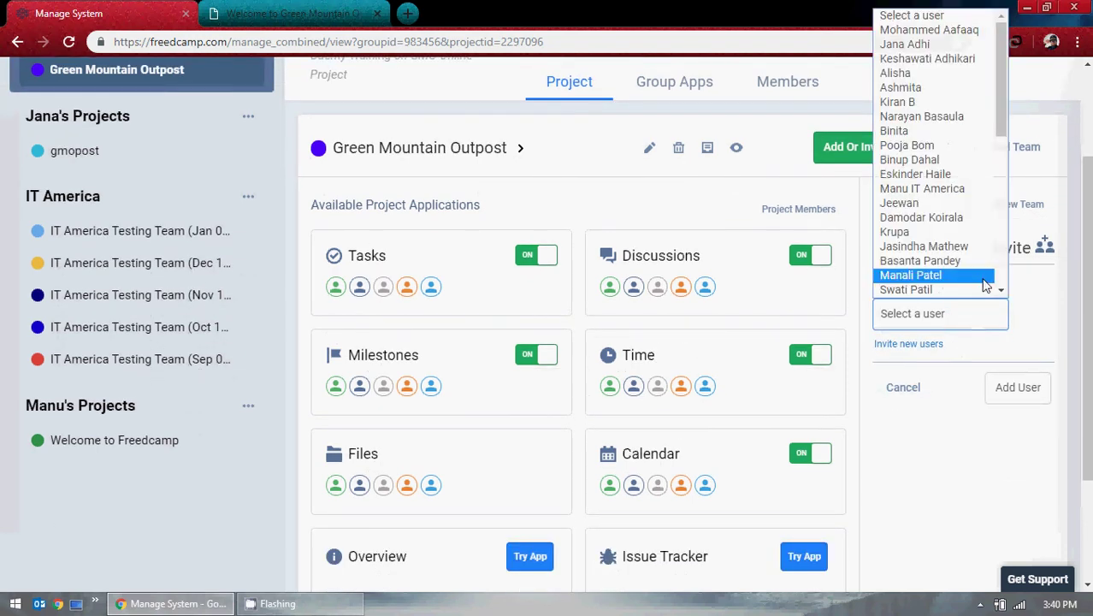
{"action": "scroll", "coordinate": [996, 244], "scroll_direction": "down", "scroll_amount": 1}
{"action": "scroll", "coordinate": [995, 244], "scroll_direction": "down", "scroll_amount": 5}
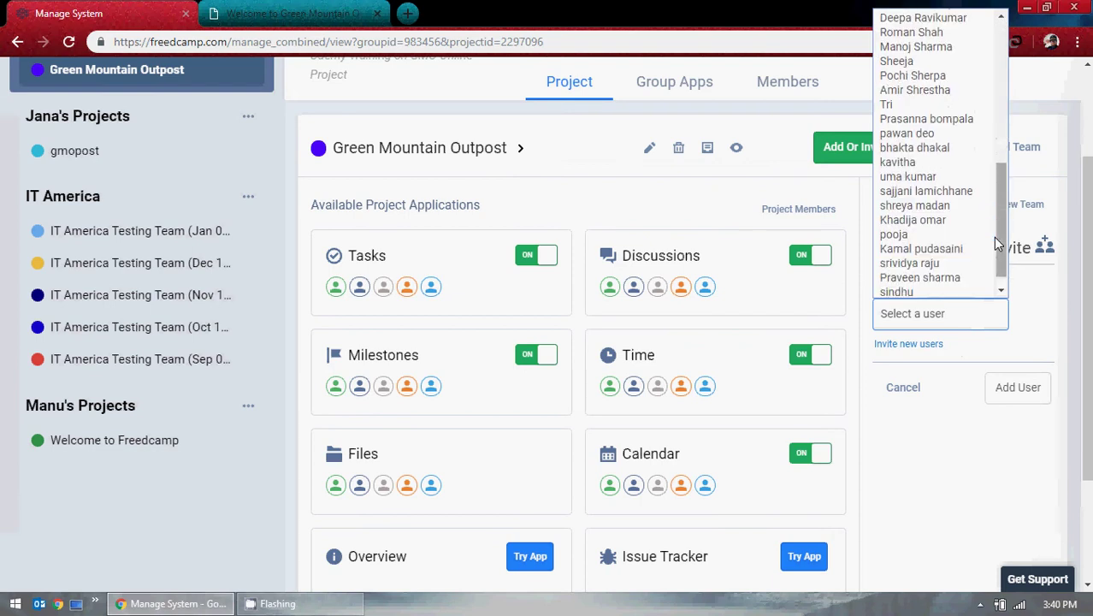
{"action": "scroll", "coordinate": [993, 240], "scroll_direction": "up", "scroll_amount": 3}
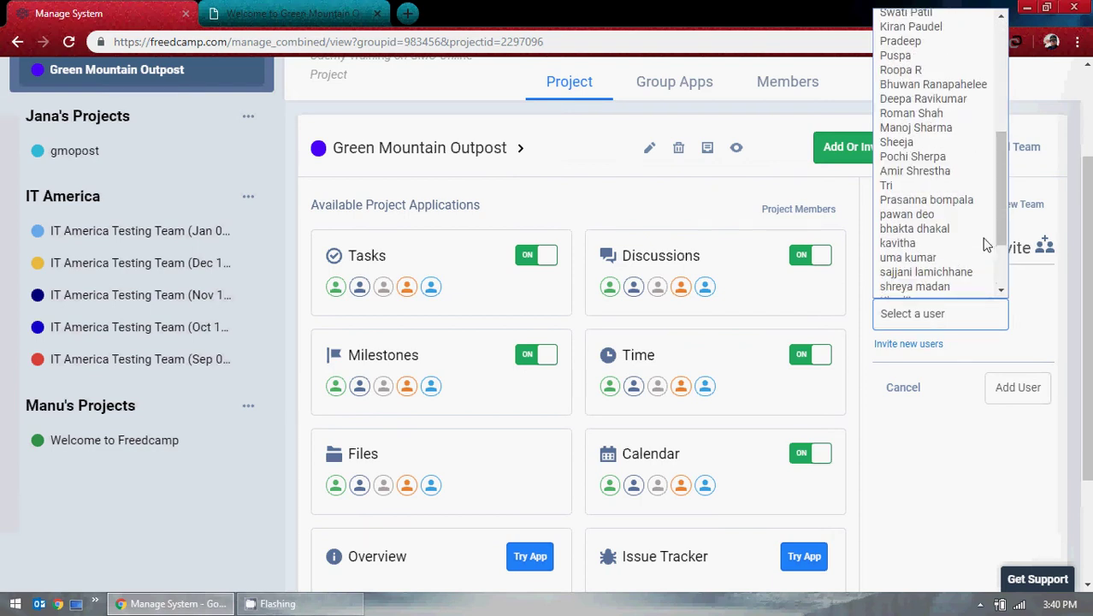
{"action": "scroll", "coordinate": [977, 242], "scroll_direction": "up", "scroll_amount": 4}
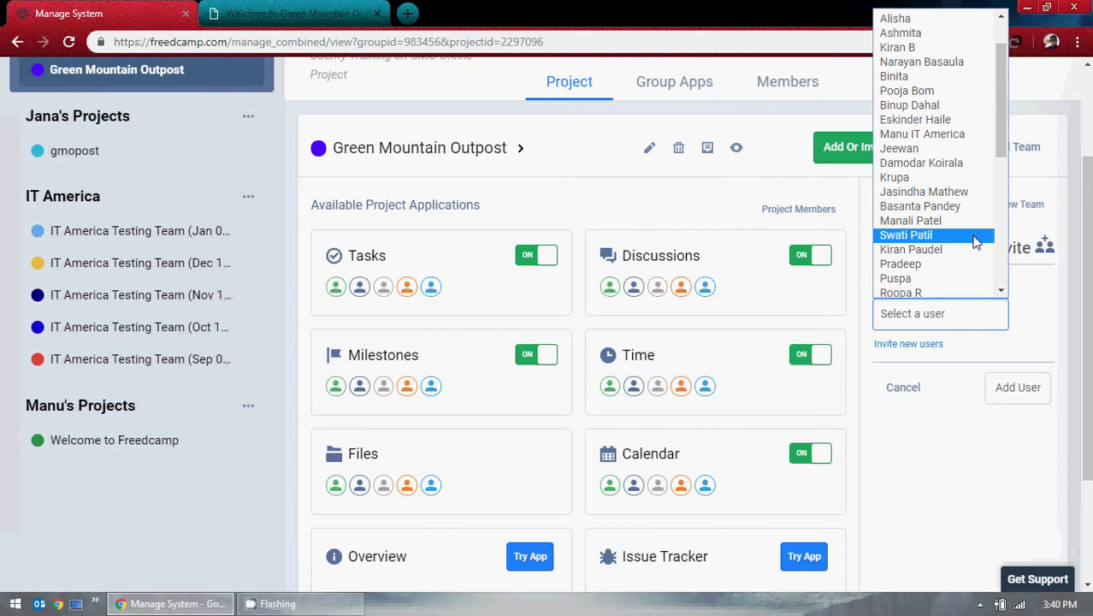
{"action": "scroll", "coordinate": [977, 243], "scroll_direction": "up", "scroll_amount": 2}
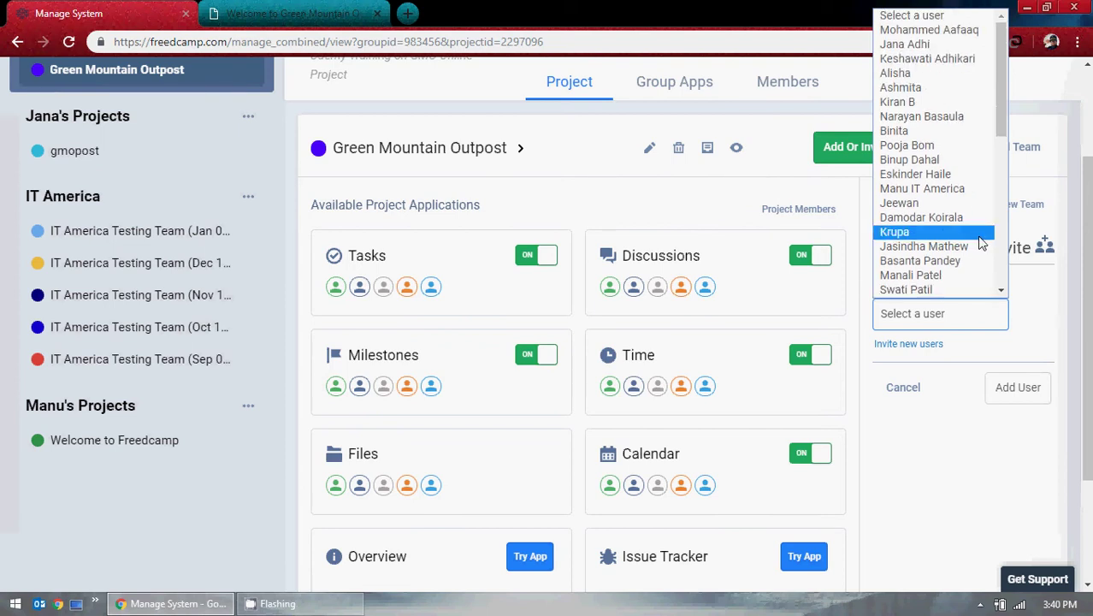
{"action": "left_click", "coordinate": [963, 189]}
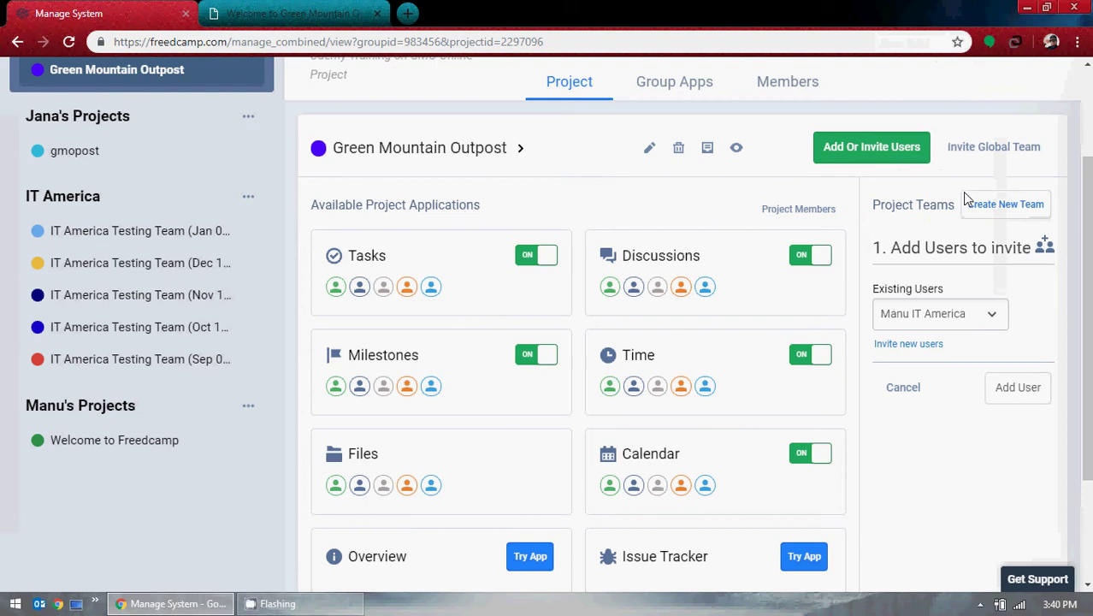
{"action": "left_click", "coordinate": [1034, 391]}
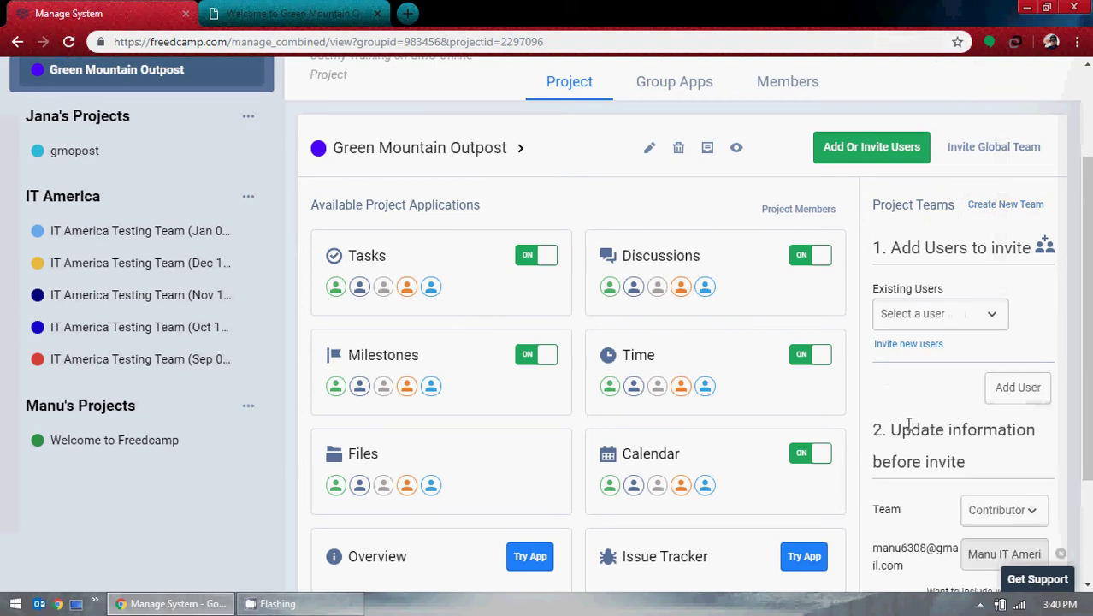
{"action": "scroll", "coordinate": [909, 456], "scroll_direction": "down", "scroll_amount": 2}
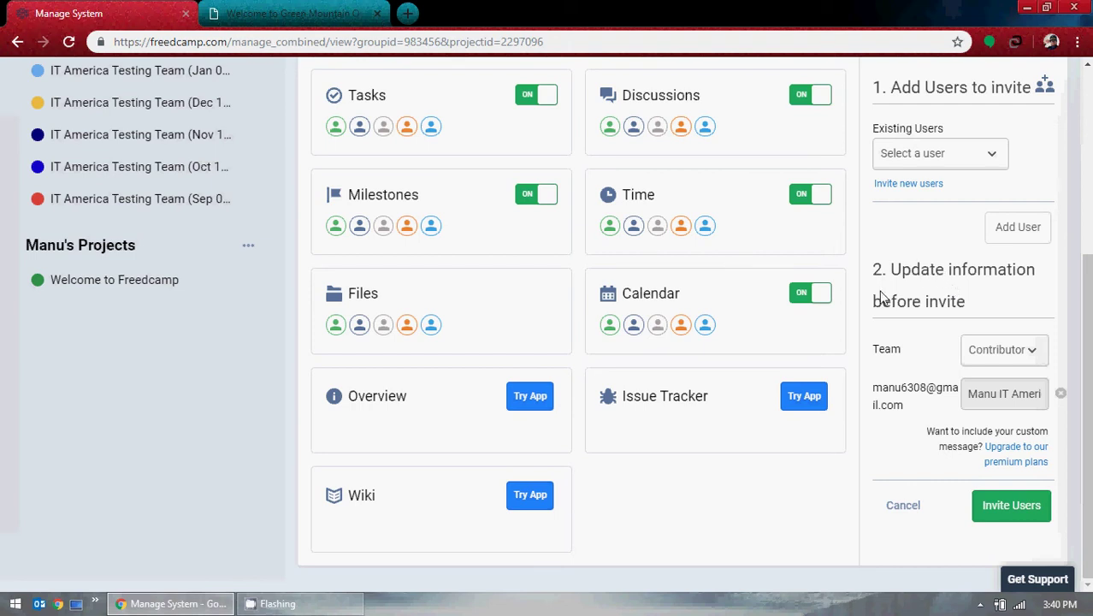
Assign the invitee to the Contributor team
{"action": "left_click", "coordinate": [1041, 360]}
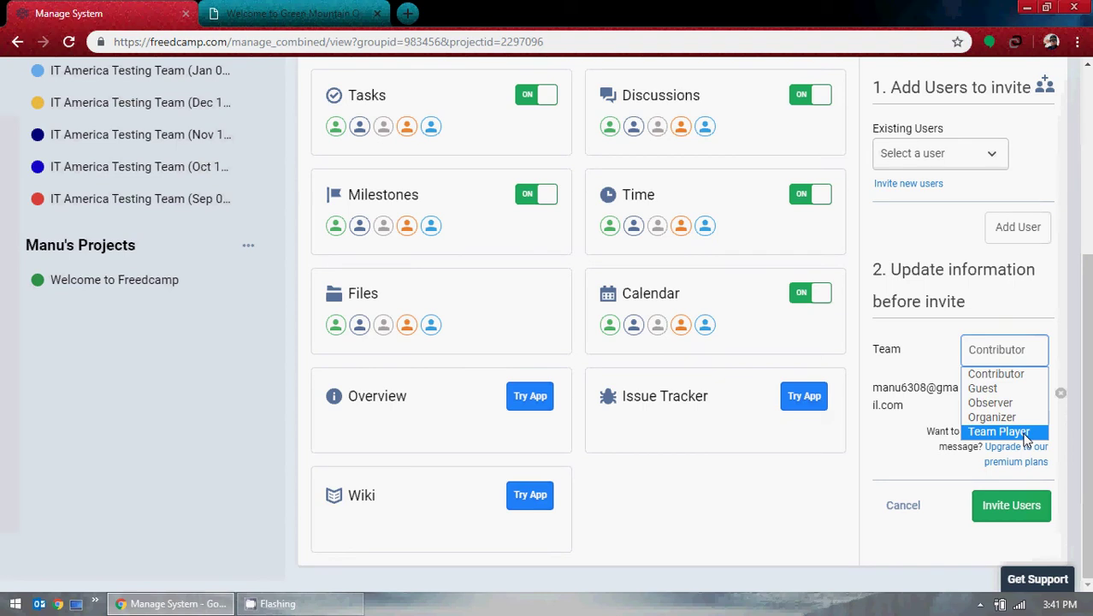
{"action": "left_click", "coordinate": [1008, 379]}
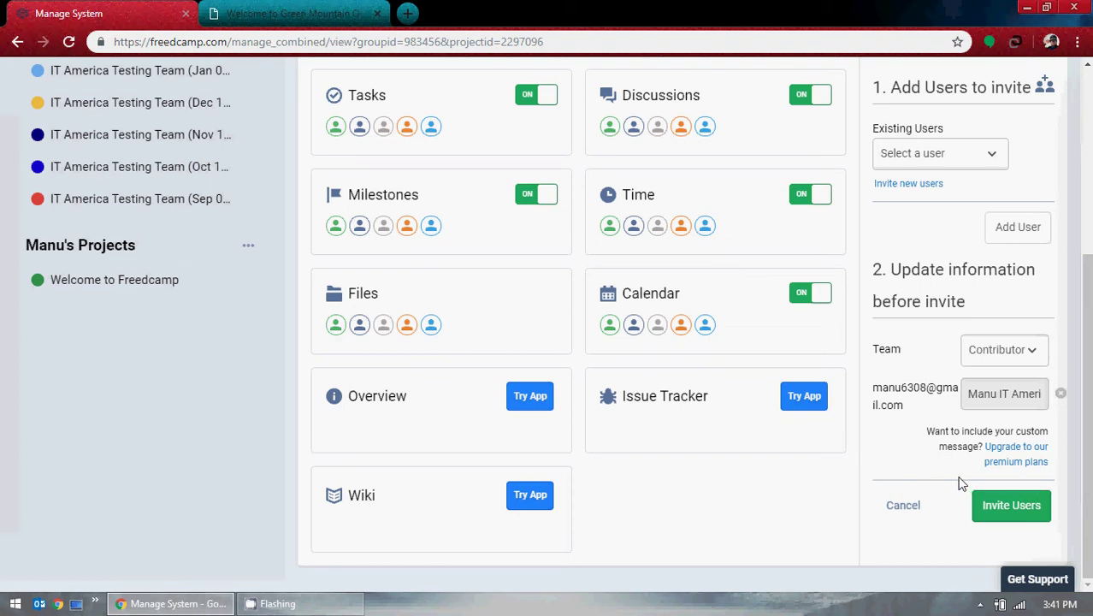
Send the invitation and check the new member under the Contributor team
{"action": "left_click", "coordinate": [1011, 507]}
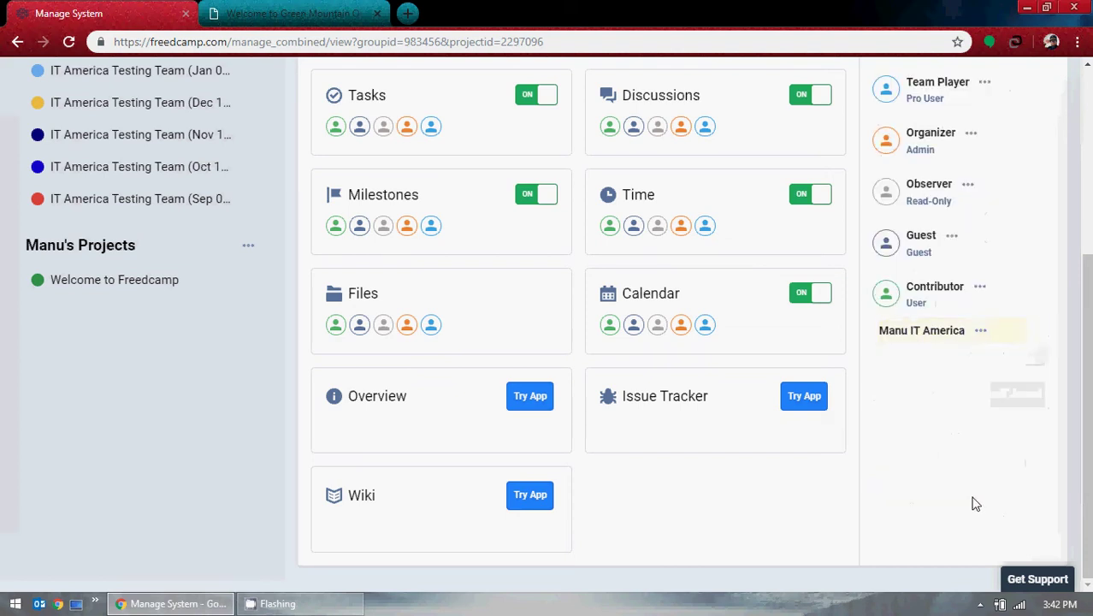
{"action": "scroll", "coordinate": [973, 503], "scroll_direction": "up", "scroll_amount": 2}
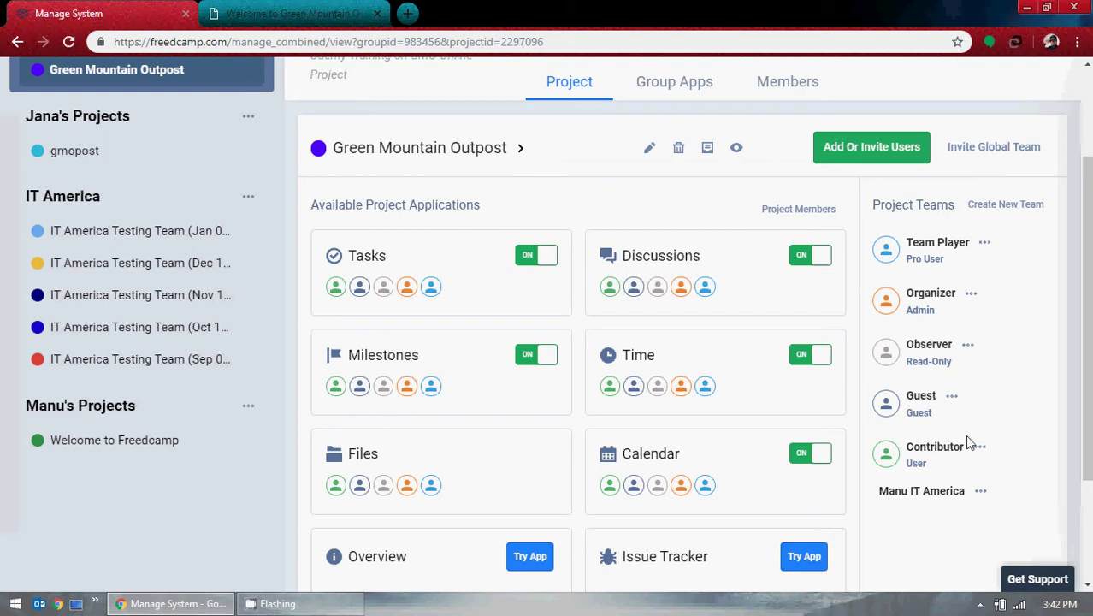
{"action": "left_click", "coordinate": [1008, 213]}
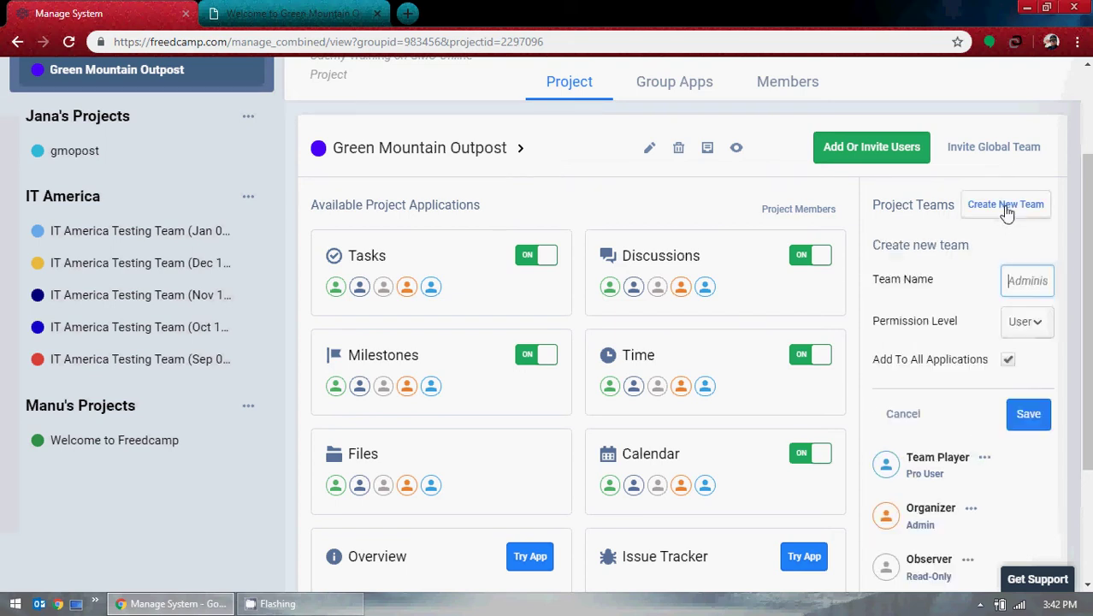
{"action": "left_click", "coordinate": [1037, 328]}
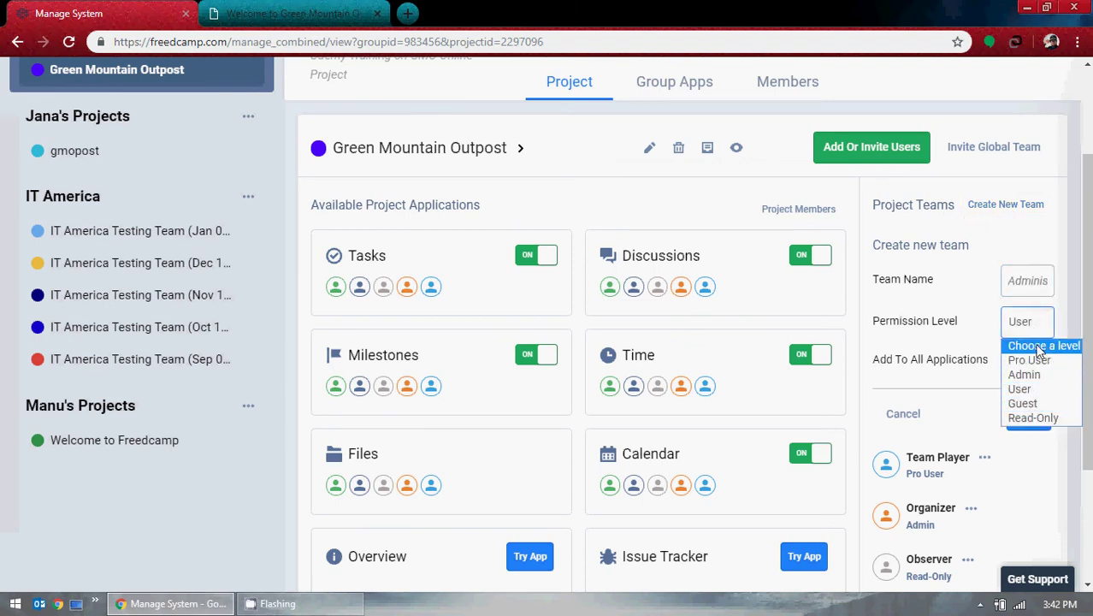
{"action": "left_click", "coordinate": [941, 332]}
{"action": "left_click", "coordinate": [1008, 360]}
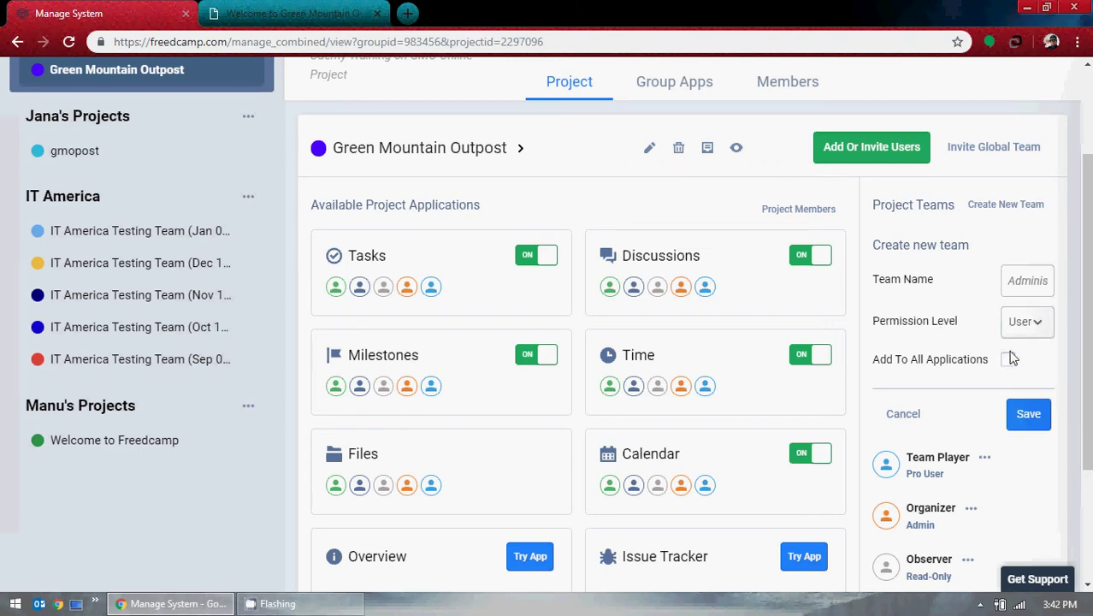
{"action": "left_click", "coordinate": [1021, 276]}
{"action": "scroll", "coordinate": [1001, 295], "scroll_direction": "down", "scroll_amount": 3}
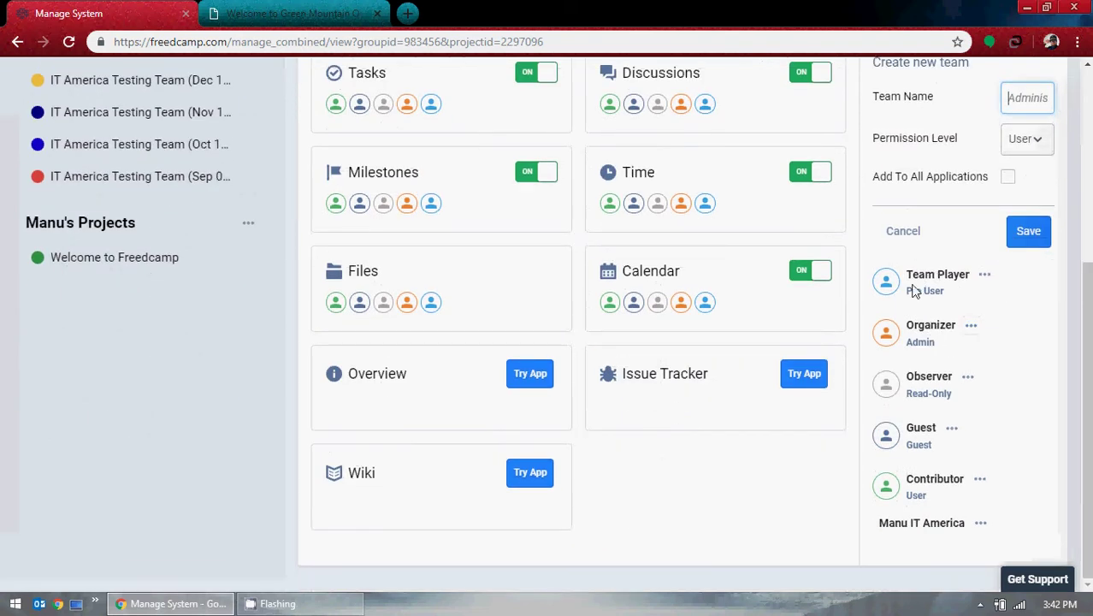
{"action": "left_click_drag", "start_coordinate": [910, 274], "coordinate": [968, 276]}
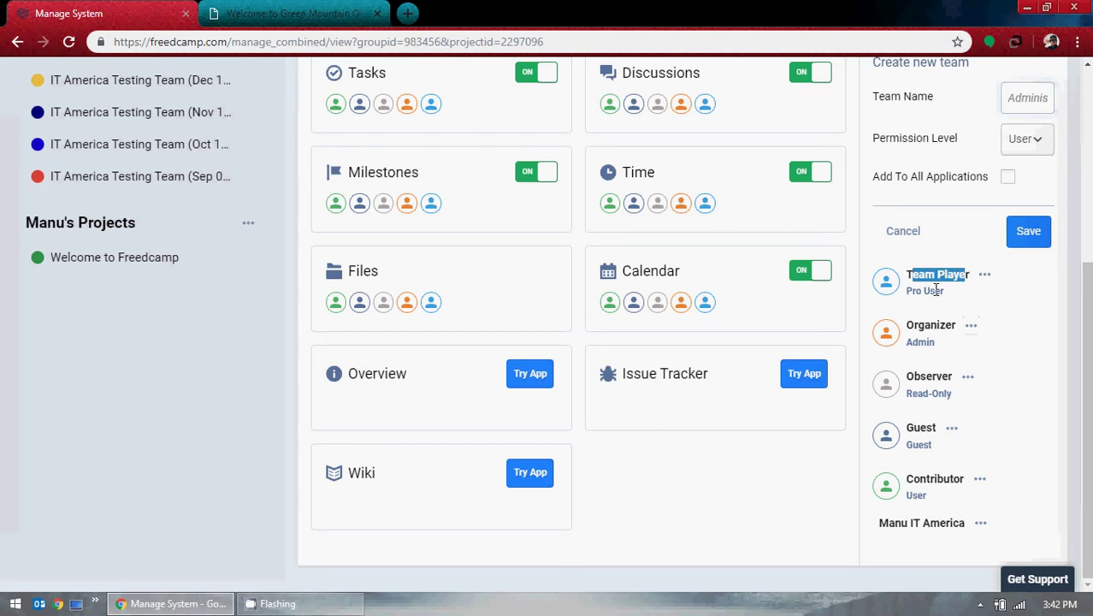
{"action": "left_click", "coordinate": [906, 277]}
{"action": "left_click_drag", "start_coordinate": [905, 337], "coordinate": [952, 331]}
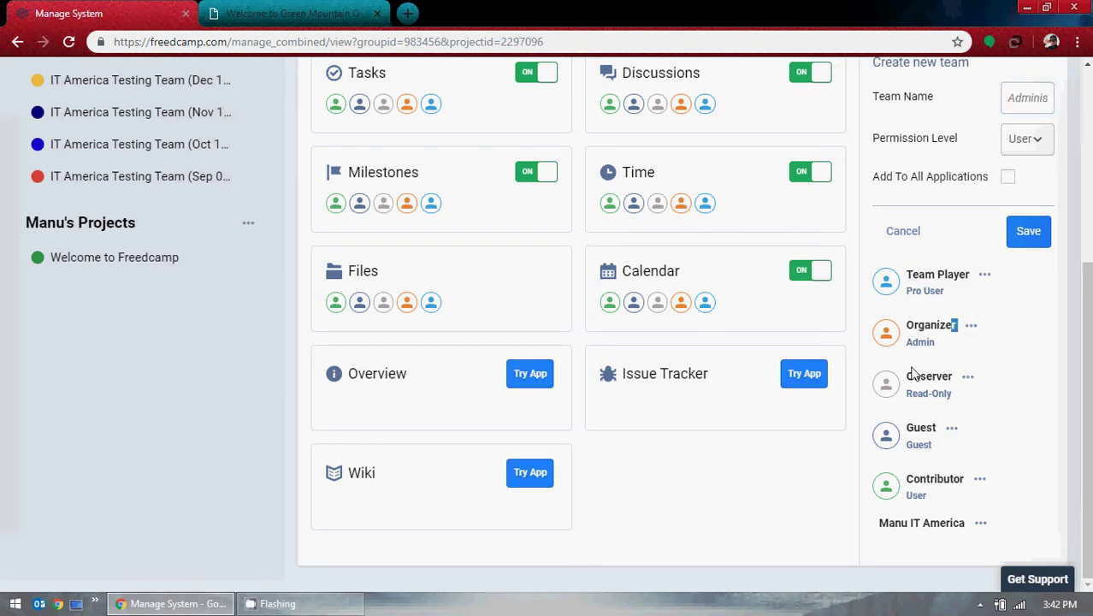
{"action": "left_click_drag", "start_coordinate": [904, 377], "coordinate": [964, 382]}
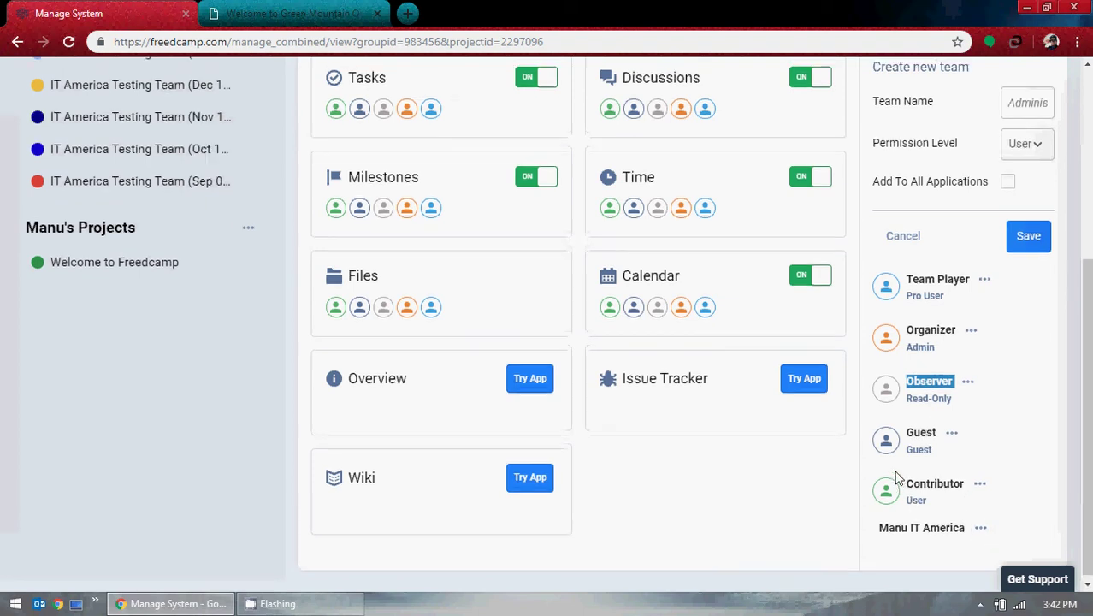
{"action": "scroll", "coordinate": [898, 479], "scroll_direction": "up", "scroll_amount": 3}
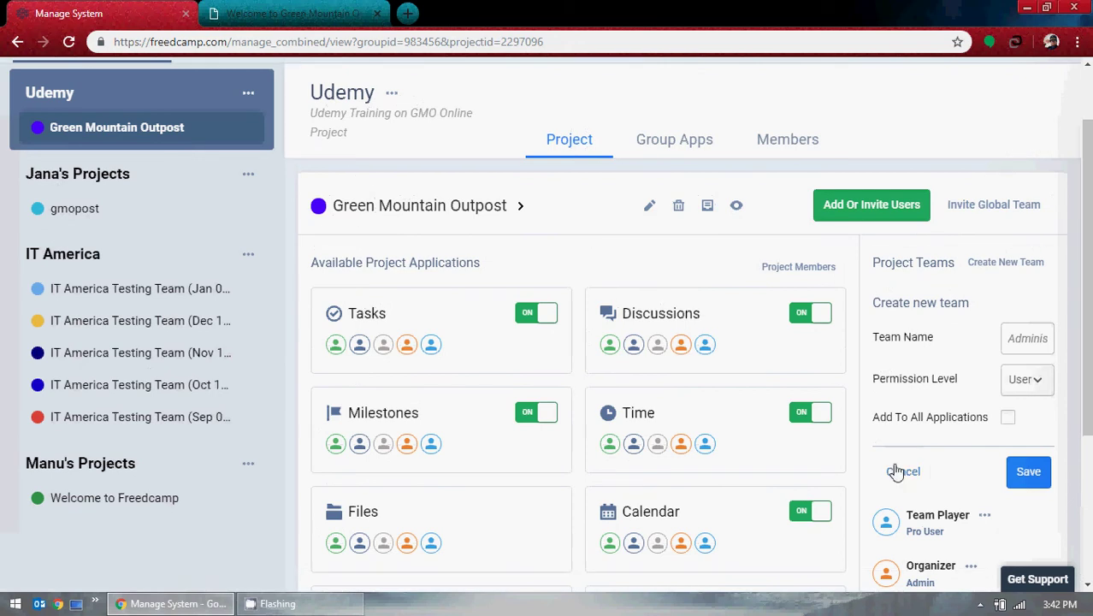
{"action": "left_click", "coordinate": [899, 473]}
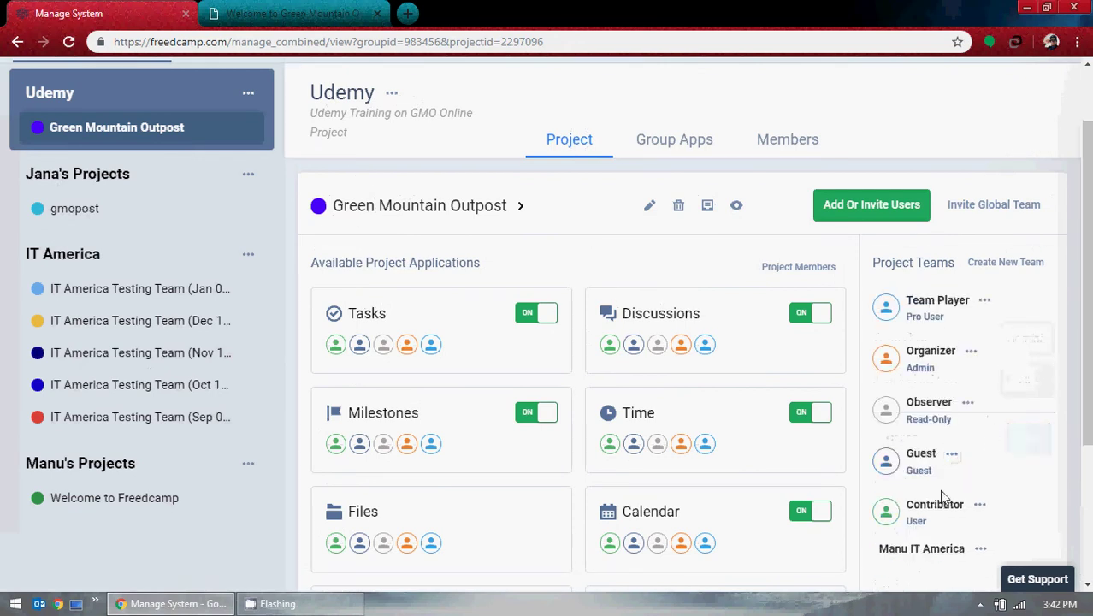
{"action": "left_click", "coordinate": [987, 301]}
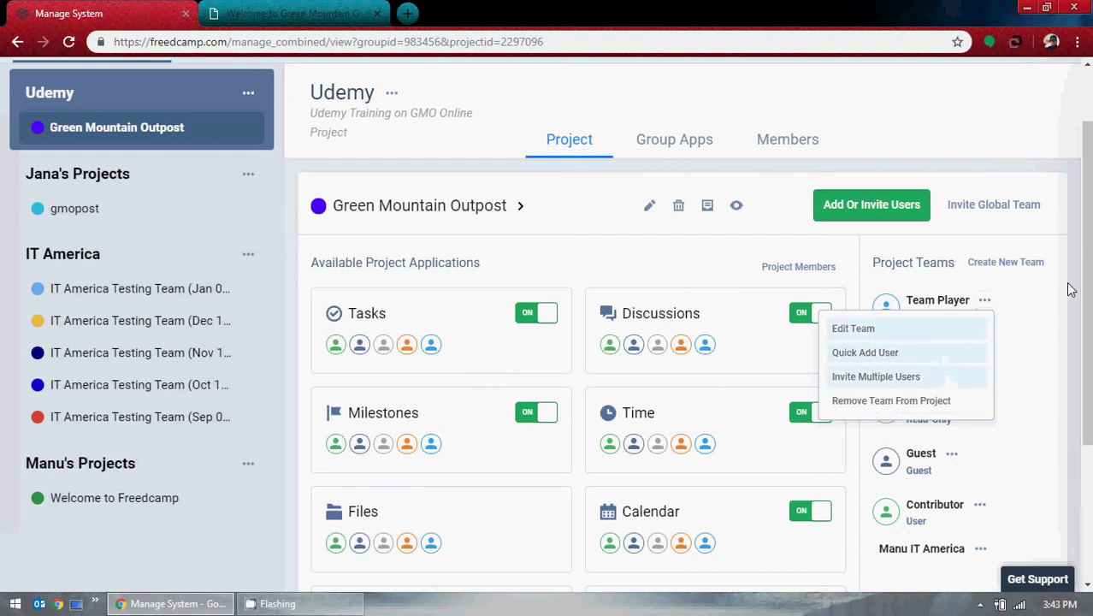
{"action": "scroll", "coordinate": [1068, 289], "scroll_direction": "down", "scroll_amount": 1}
{"action": "left_click", "coordinate": [989, 287]}
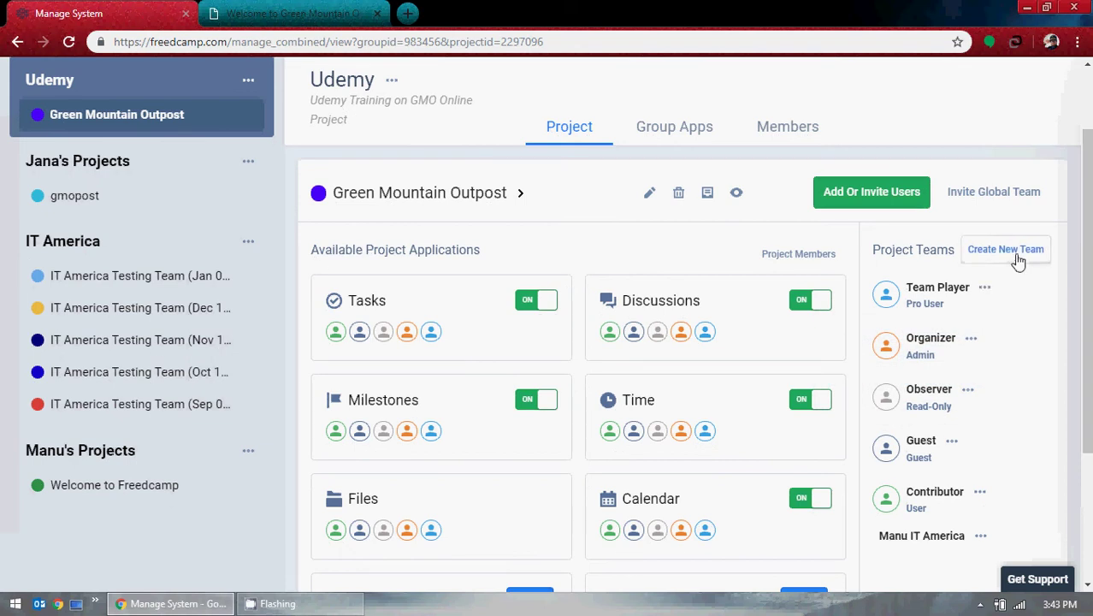
{"action": "left_click", "coordinate": [1019, 257]}
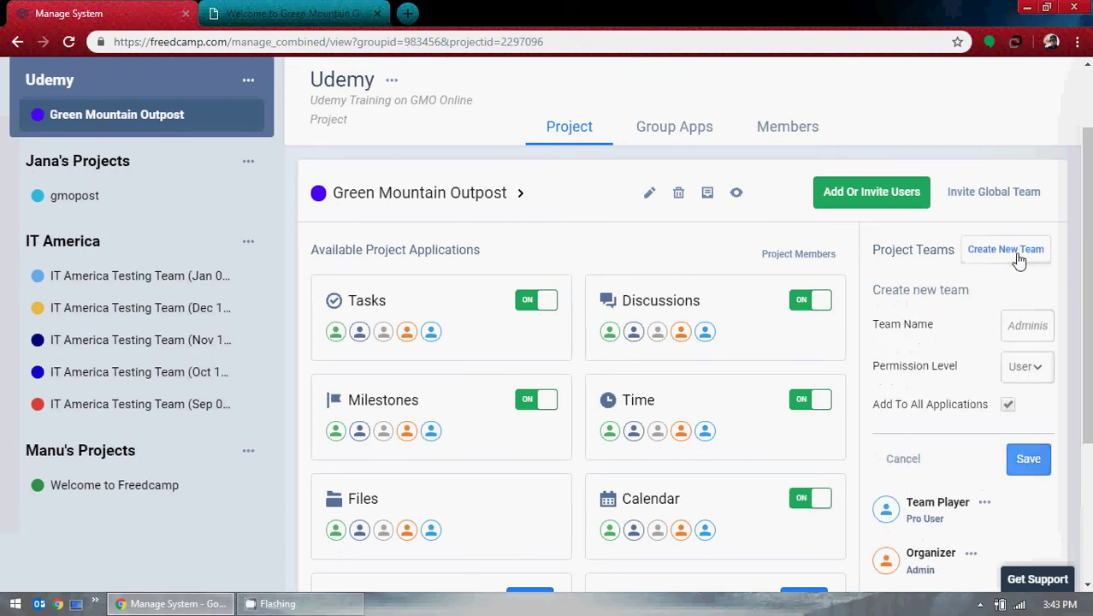
{"action": "left_click", "coordinate": [1034, 326]}
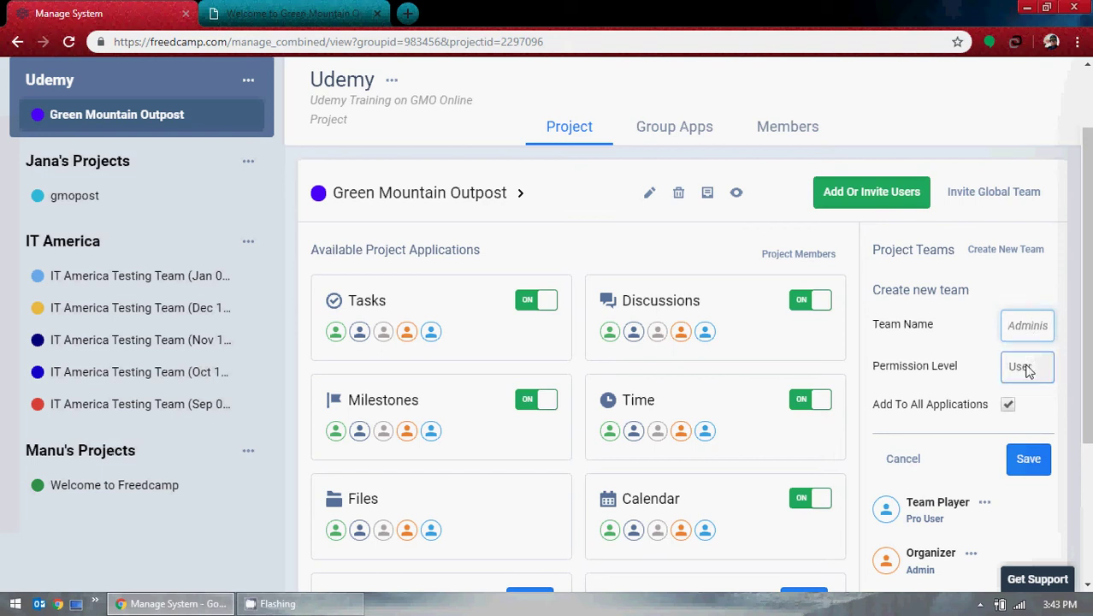
{"action": "left_click", "coordinate": [1029, 367]}
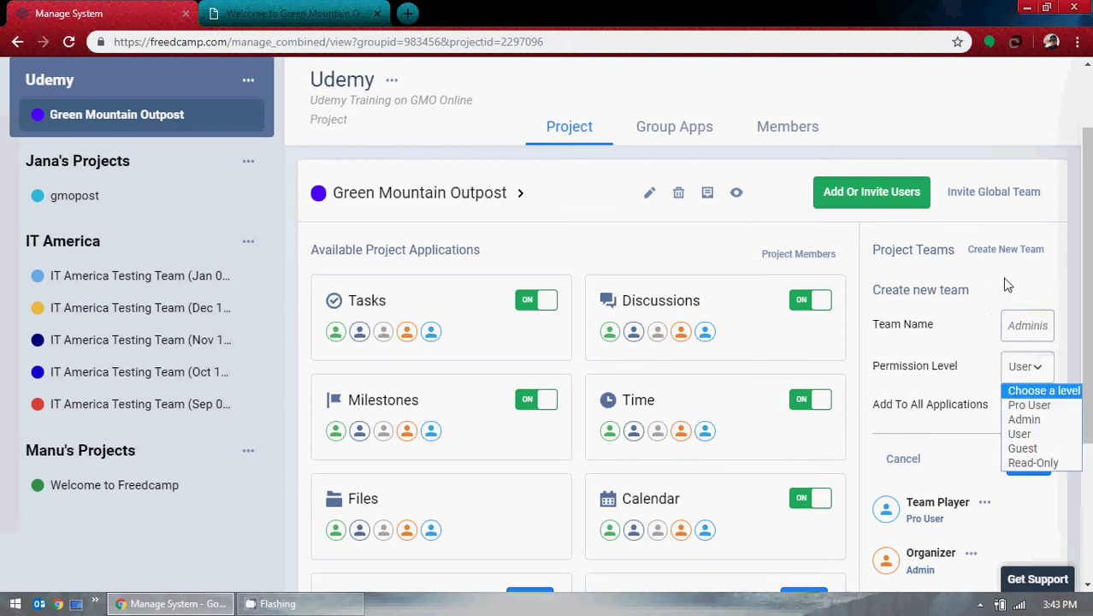
{"action": "left_click", "coordinate": [1074, 482]}
{"action": "left_click", "coordinate": [915, 460]}
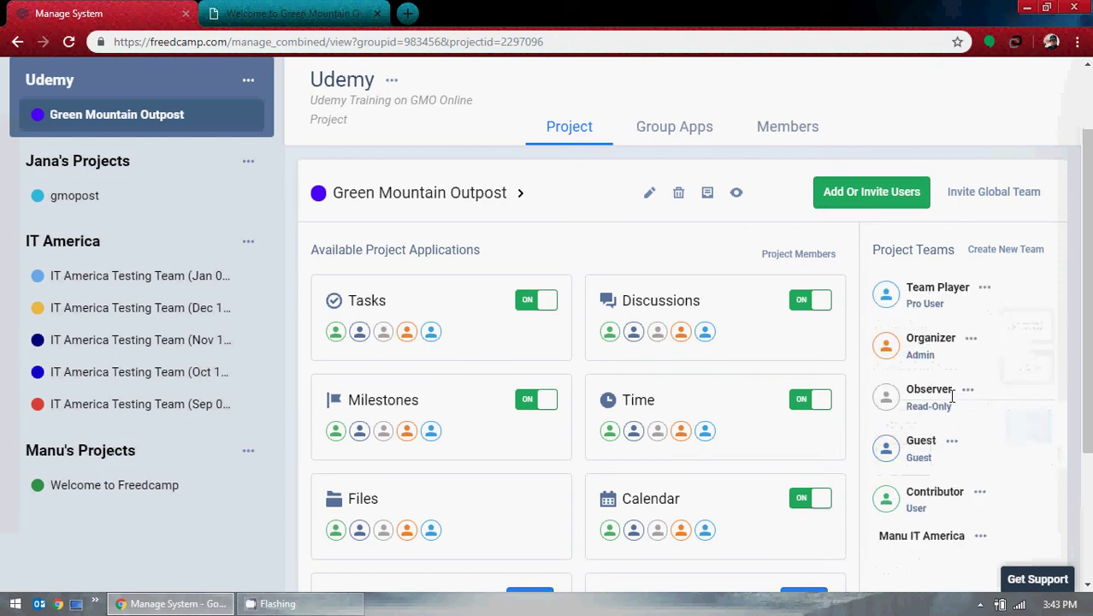
{"action": "scroll", "coordinate": [932, 389], "scroll_direction": "down", "scroll_amount": 3}
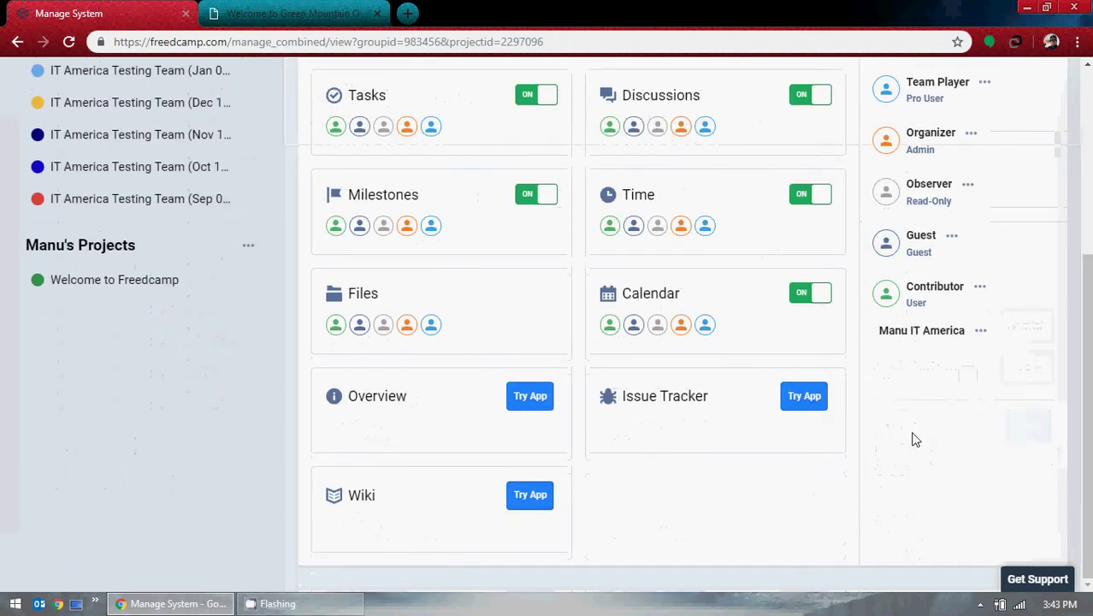
{"action": "scroll", "coordinate": [915, 438], "scroll_direction": "up", "scroll_amount": 2}
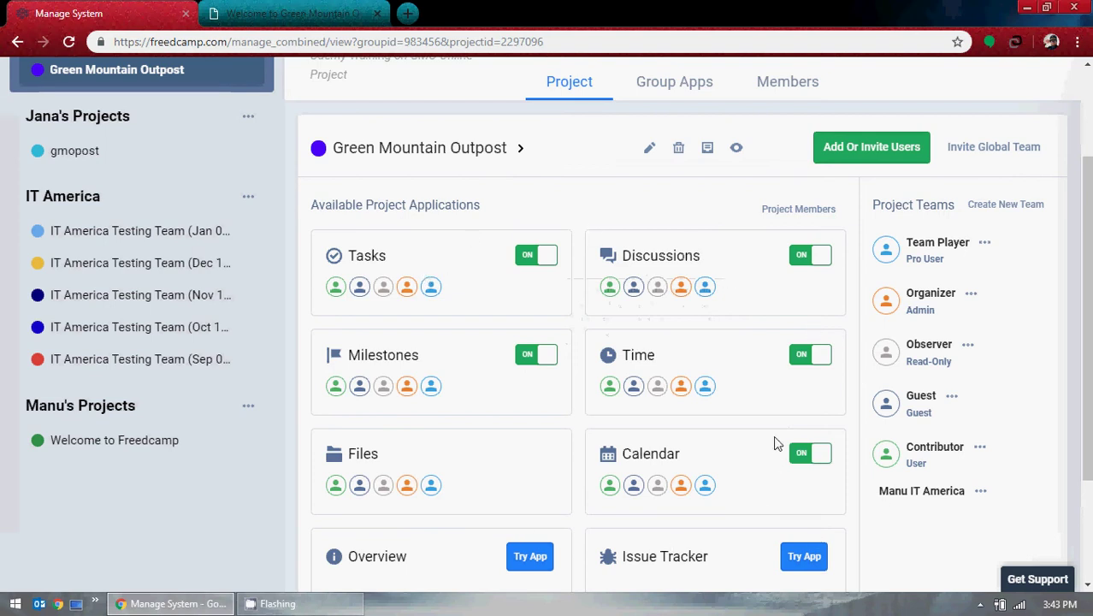
{"action": "scroll", "coordinate": [750, 368], "scroll_direction": "up", "scroll_amount": 2}
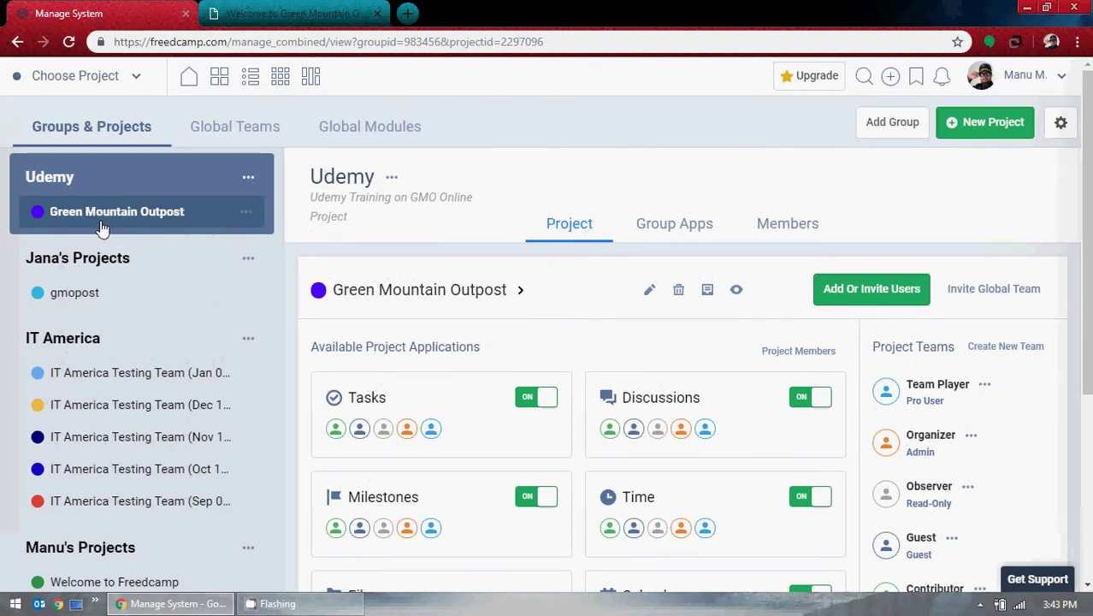
Open the Udemy Group Apps and review the Wall, Passwords and CRM descriptions
{"action": "left_click", "coordinate": [673, 232]}
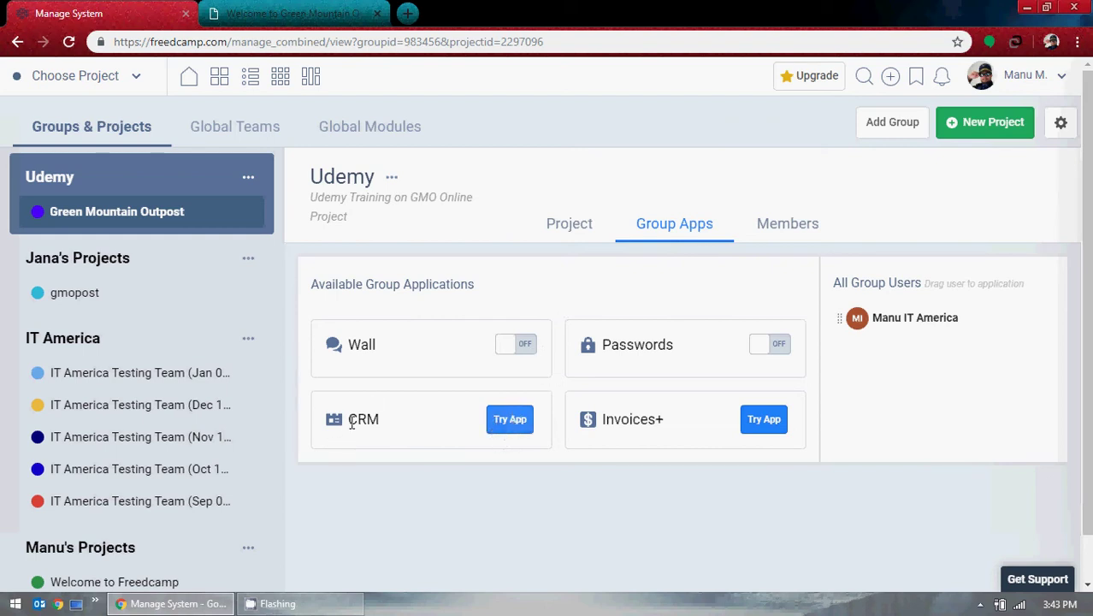
{"action": "mouse_move", "coordinate": [351, 425]}
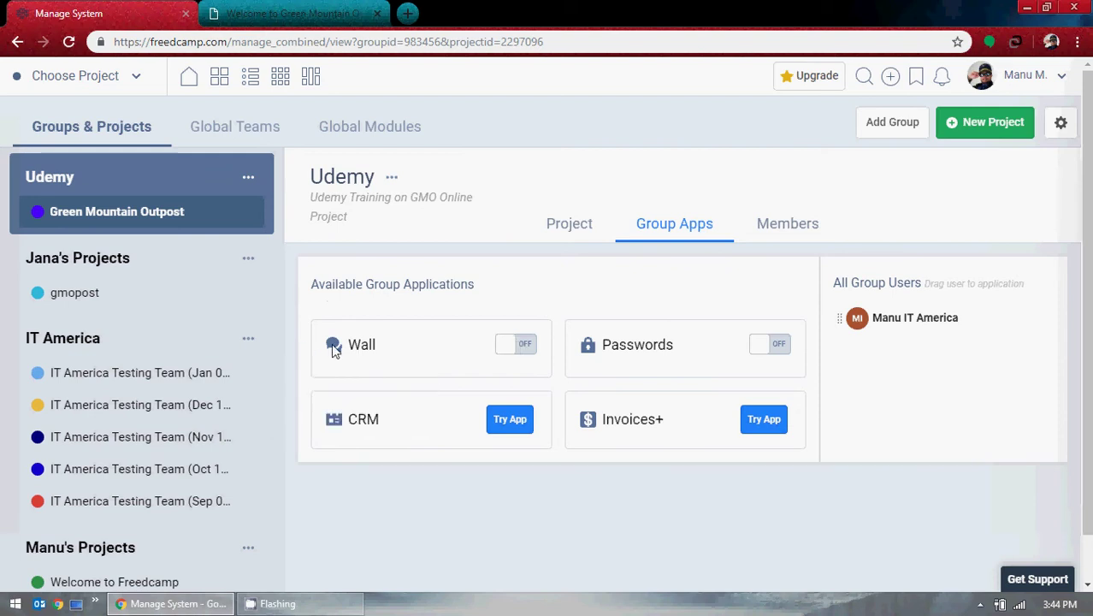
{"action": "mouse_move", "coordinate": [333, 351]}
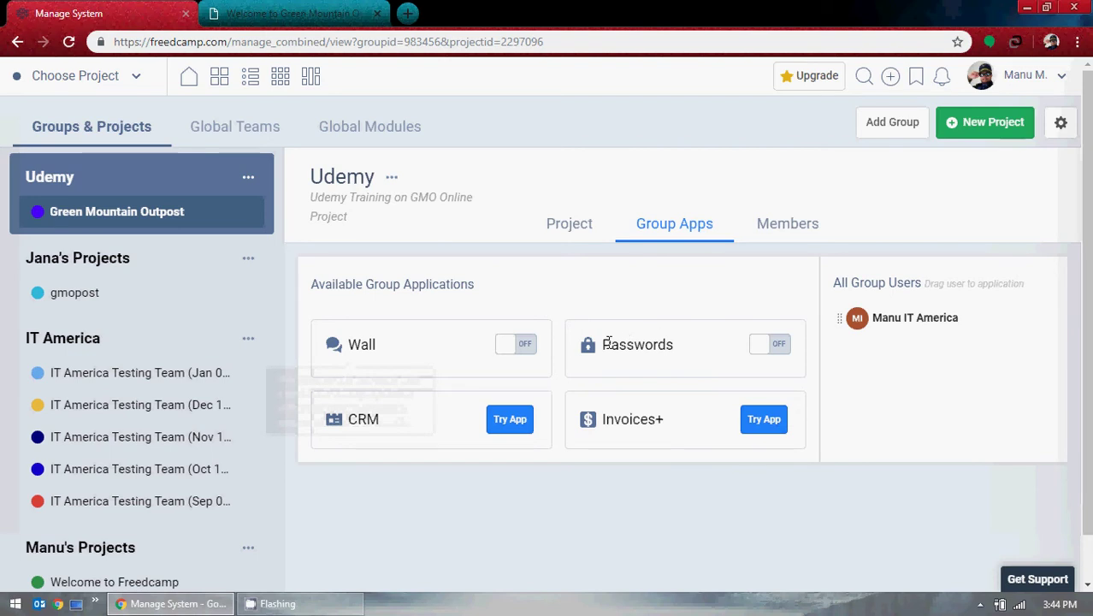
{"action": "mouse_move", "coordinate": [591, 348]}
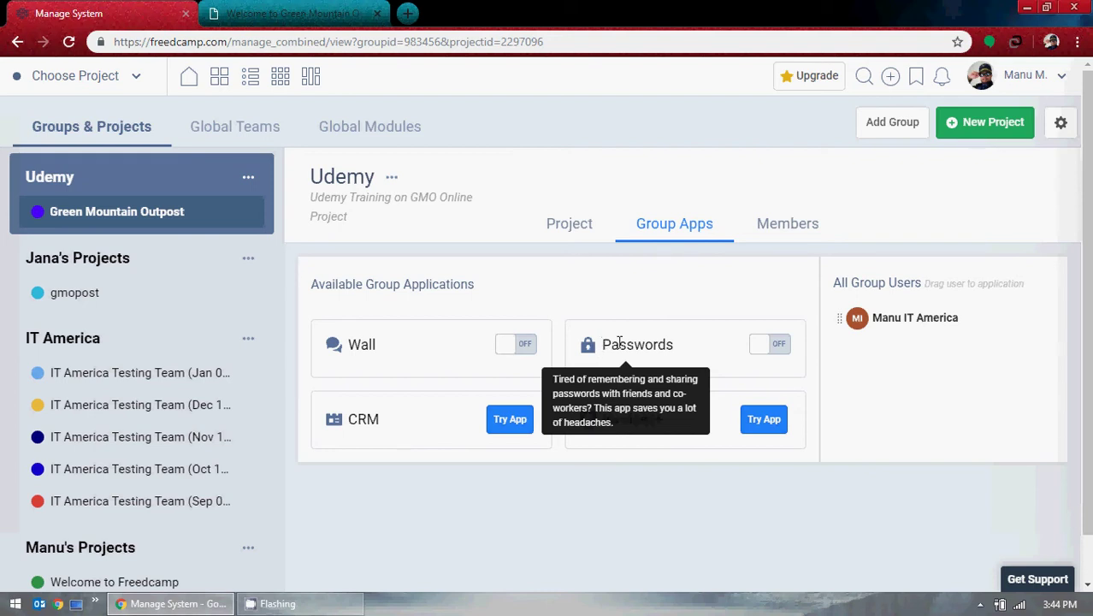
Open the Udemy Members tab and highlight the owner's and member's e-mail addresses
{"action": "left_click", "coordinate": [805, 228]}
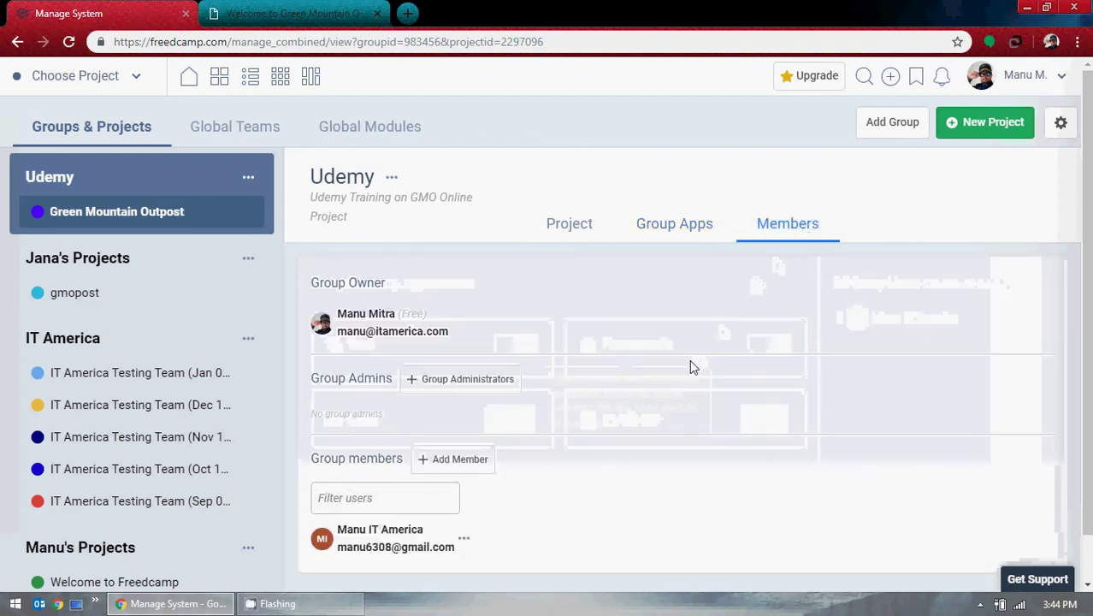
{"action": "scroll", "coordinate": [693, 367], "scroll_direction": "down", "scroll_amount": 1}
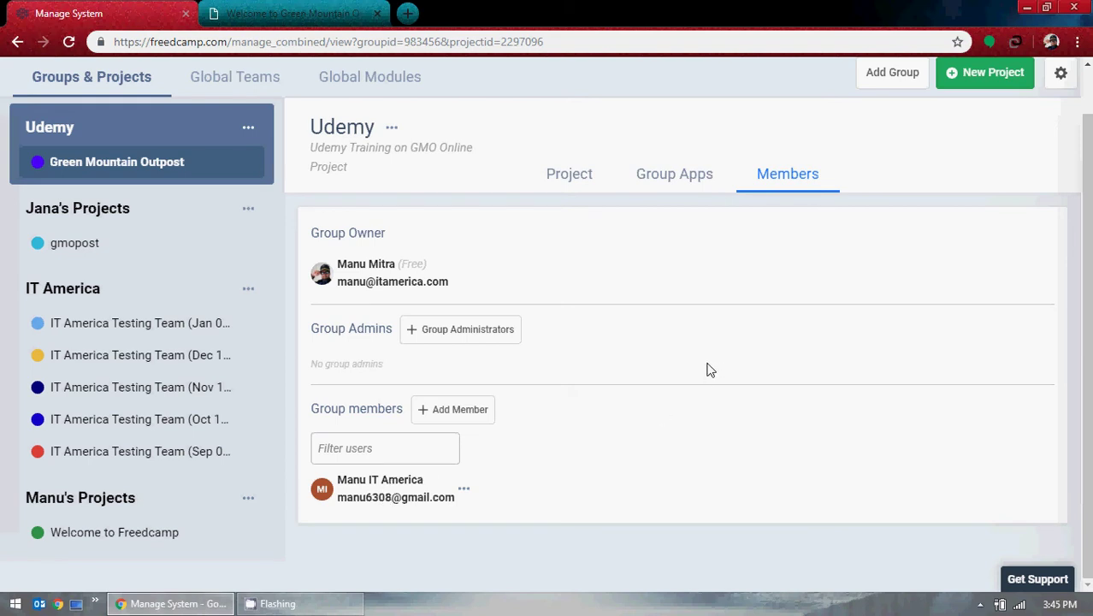
{"action": "left_click_drag", "start_coordinate": [339, 500], "coordinate": [452, 502]}
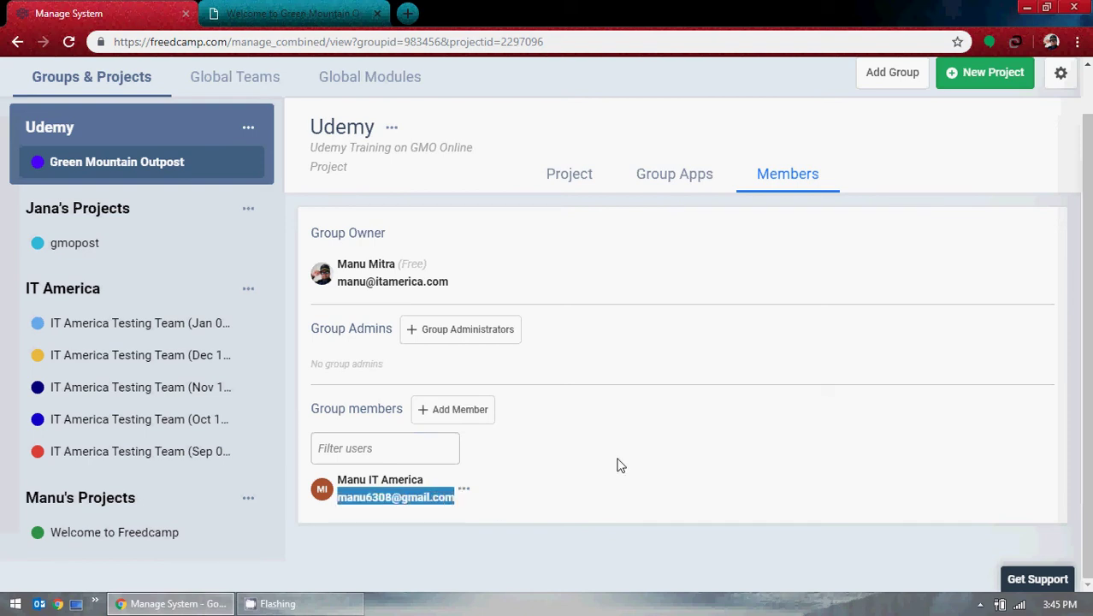
{"action": "left_click_drag", "start_coordinate": [339, 282], "coordinate": [447, 289]}
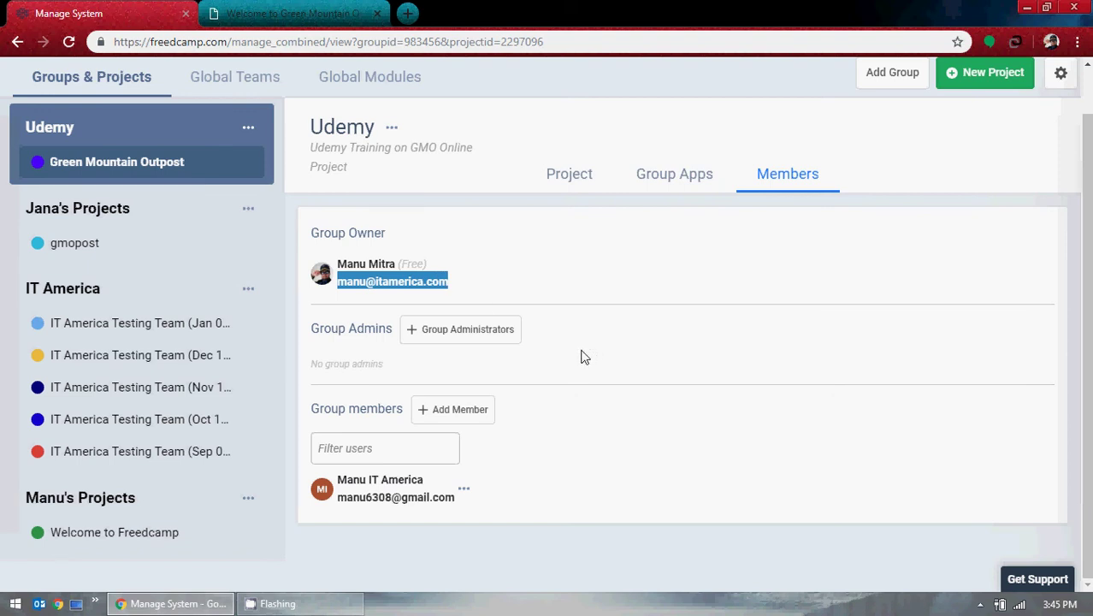
{"action": "left_click_drag", "start_coordinate": [339, 497], "coordinate": [456, 499]}
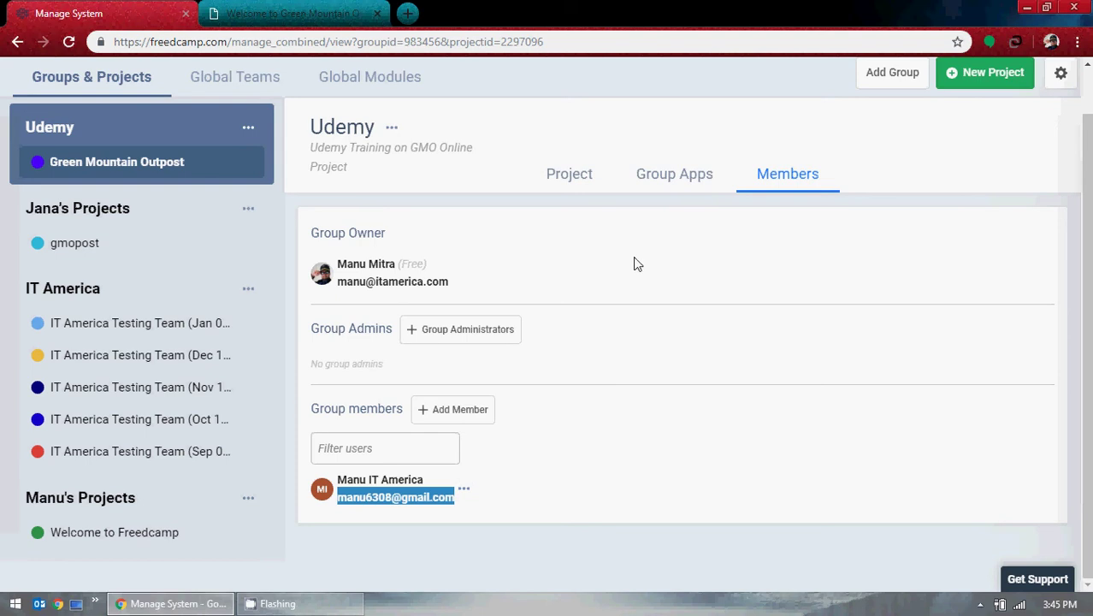
{"action": "scroll", "coordinate": [590, 251], "scroll_direction": "up", "scroll_amount": 1}
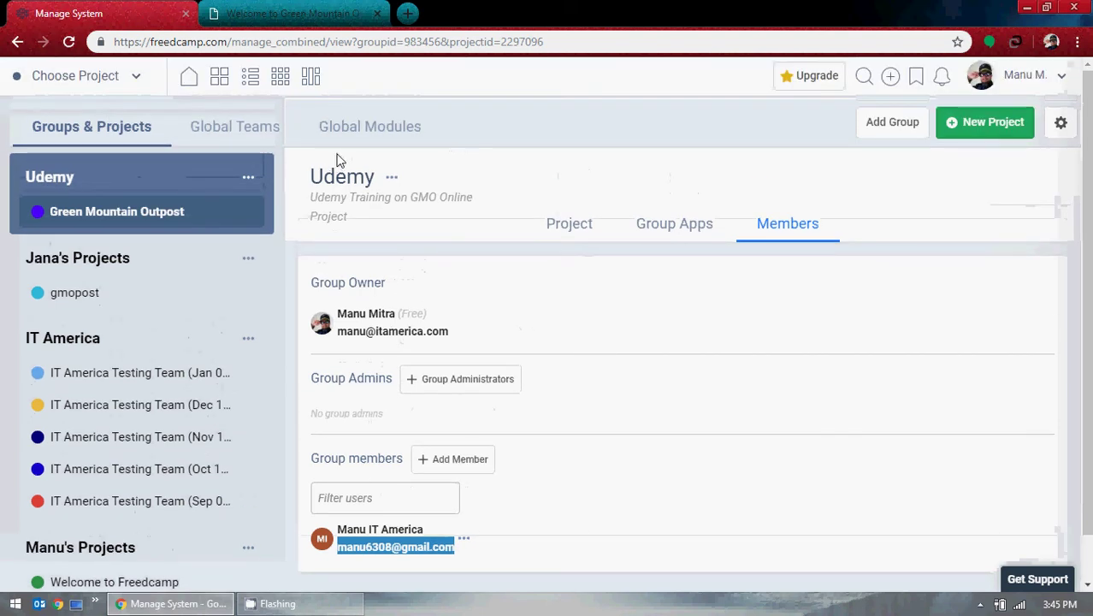
Show the Udemy group's actions menu, close it, and bring it up again
{"action": "left_click", "coordinate": [392, 178]}
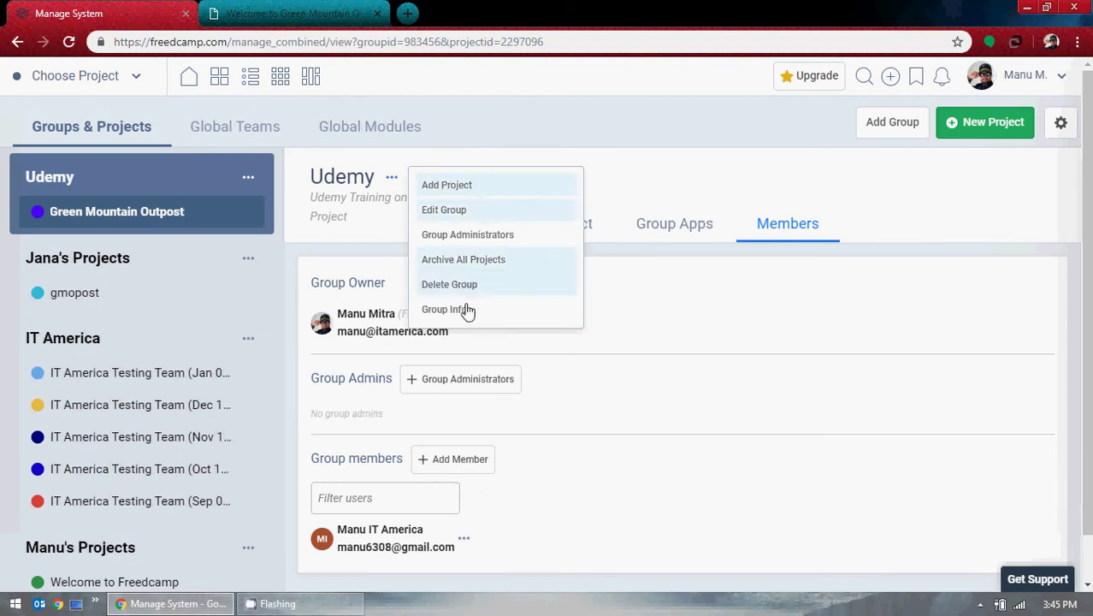
{"action": "mouse_move", "coordinate": [465, 317]}
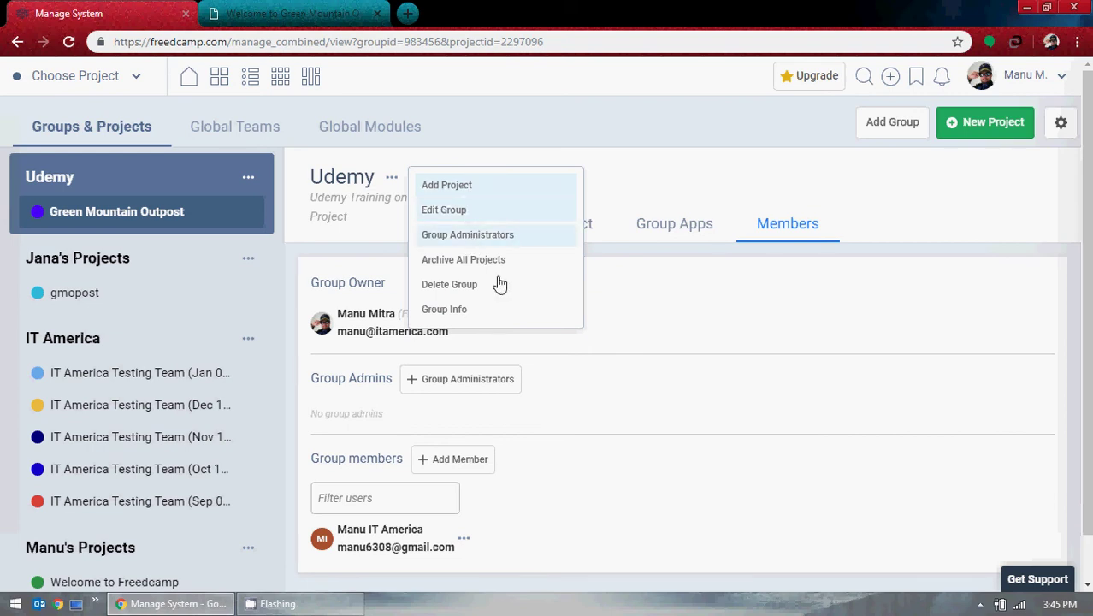
{"action": "left_click", "coordinate": [599, 391]}
{"action": "left_click", "coordinate": [478, 386]}
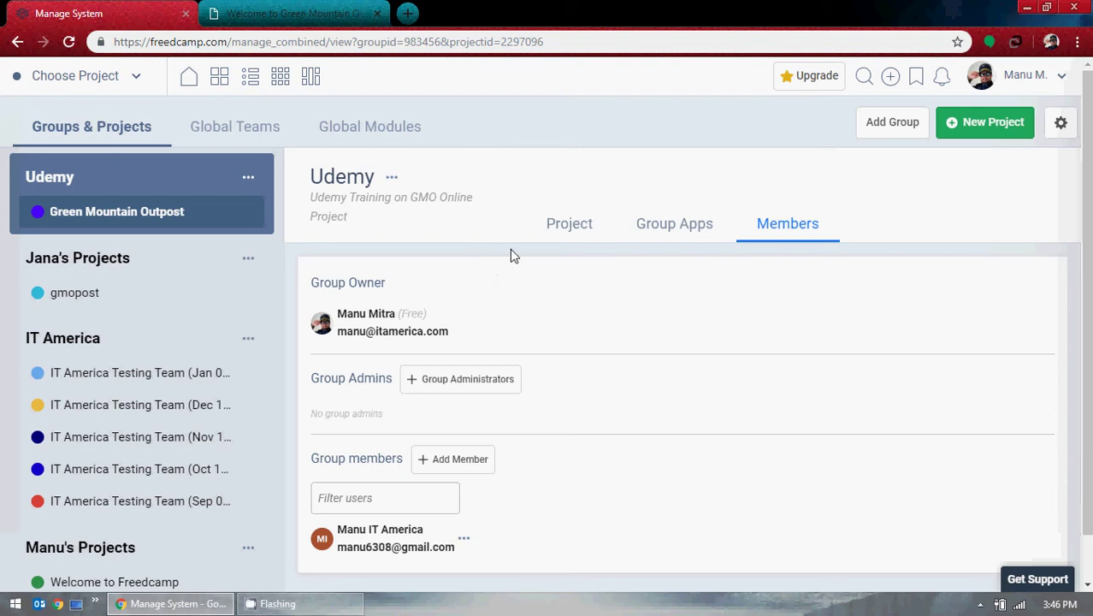
{"action": "left_click", "coordinate": [396, 182]}
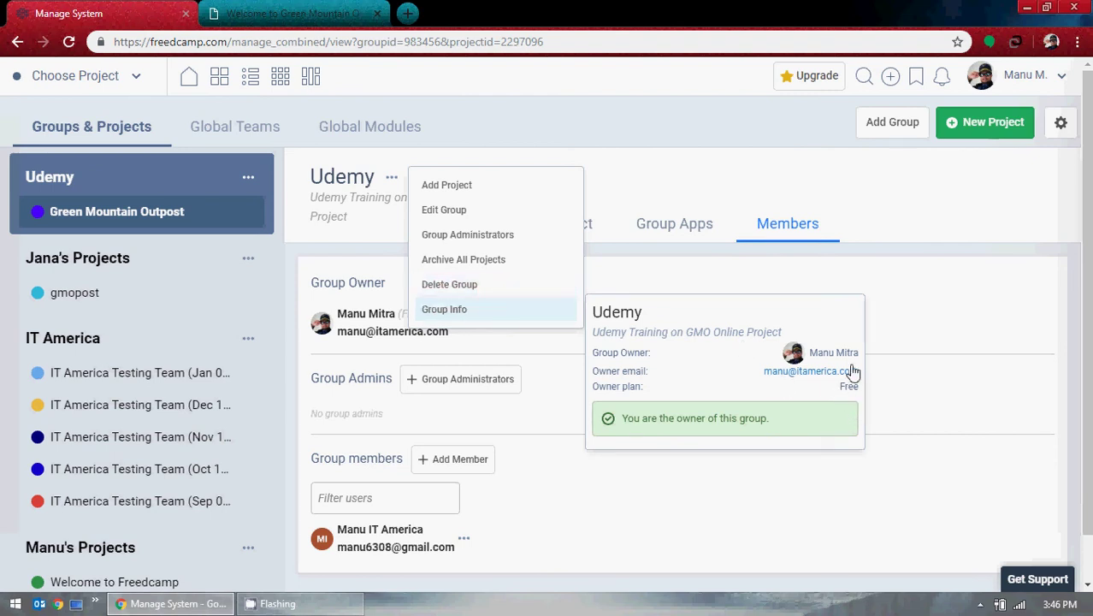
Switch to Global Teams to show the empty Create Team form
{"action": "left_click", "coordinate": [245, 135]}
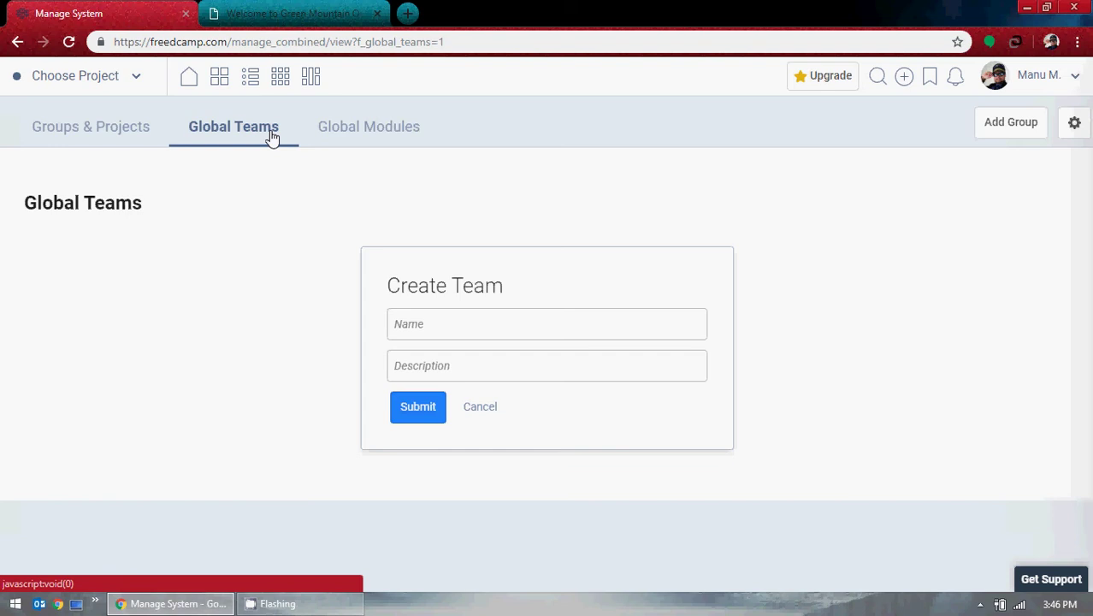
Browse the Global Modules list: White Label, Gantt charts, Google Drive, Subtasks and more
{"action": "left_click", "coordinate": [392, 128]}
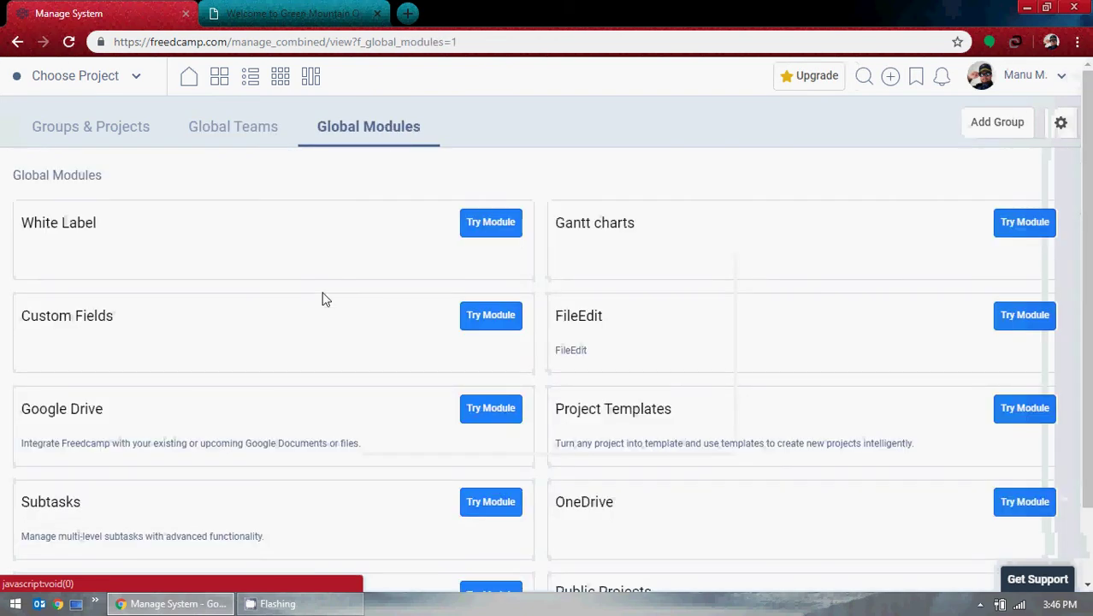
{"action": "scroll", "coordinate": [324, 295], "scroll_direction": "down", "scroll_amount": 1}
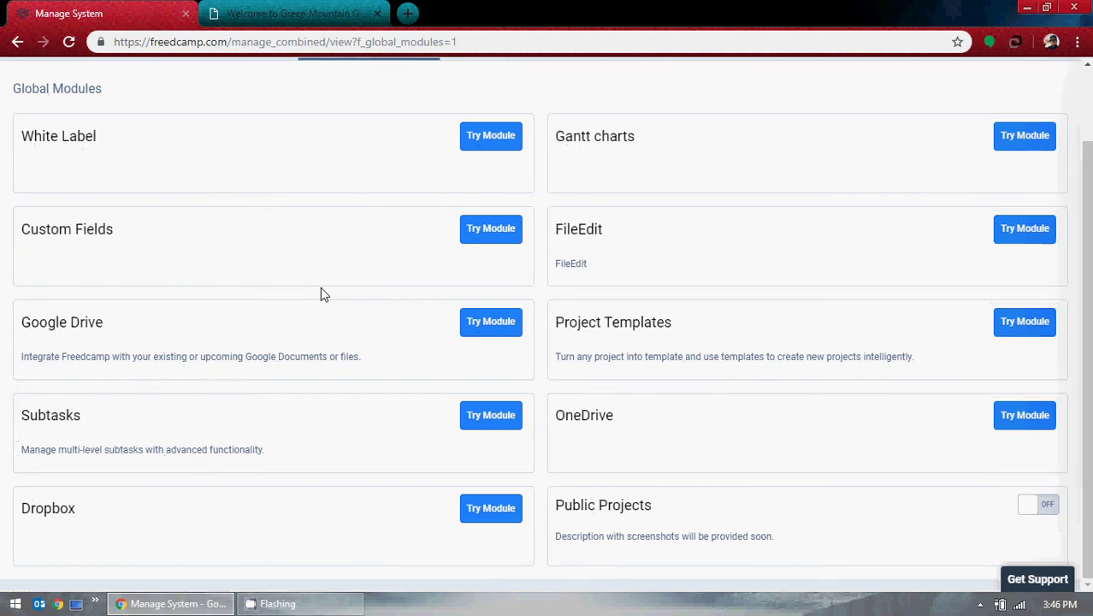
{"action": "scroll", "coordinate": [320, 293], "scroll_direction": "up", "scroll_amount": 1}
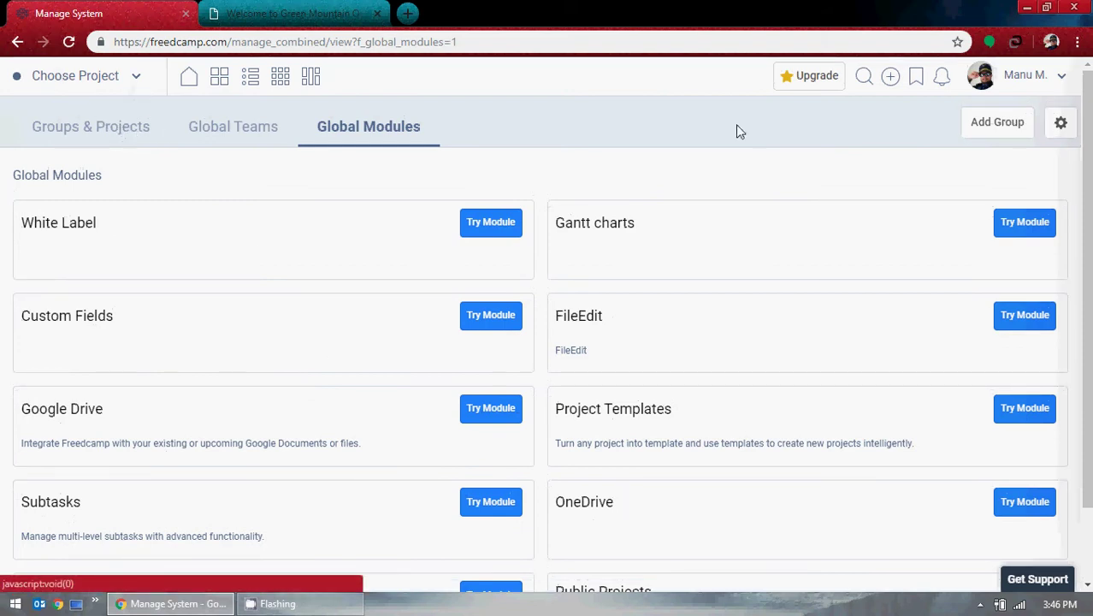
Go via the home dashboard to the Projects Board listing Recent Projects, Udemy and Jana's Projects
{"action": "left_click", "coordinate": [189, 80]}
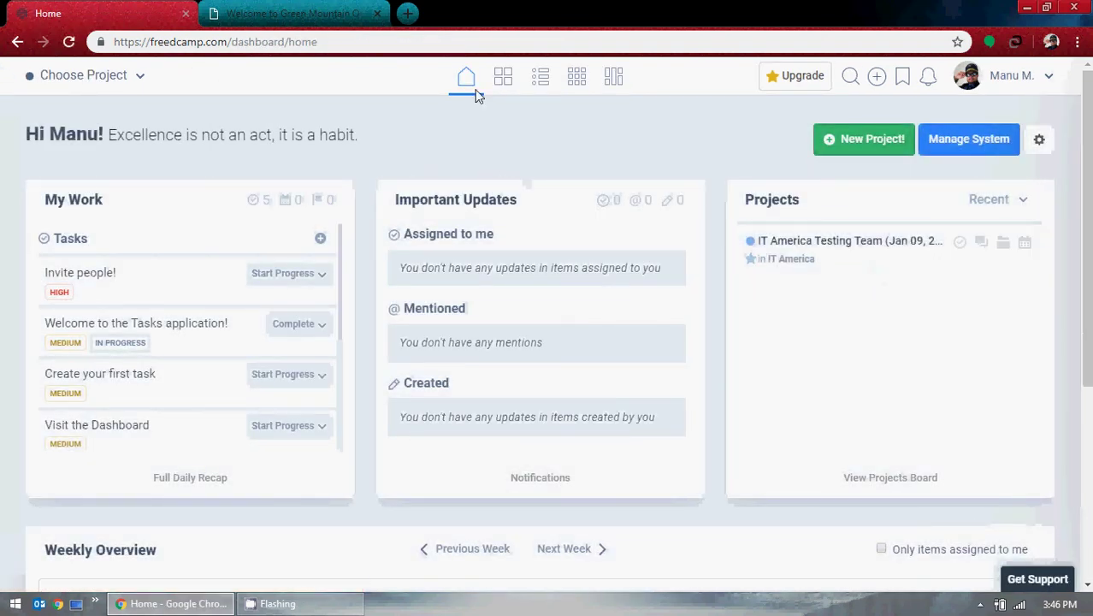
{"action": "left_click", "coordinate": [500, 79]}
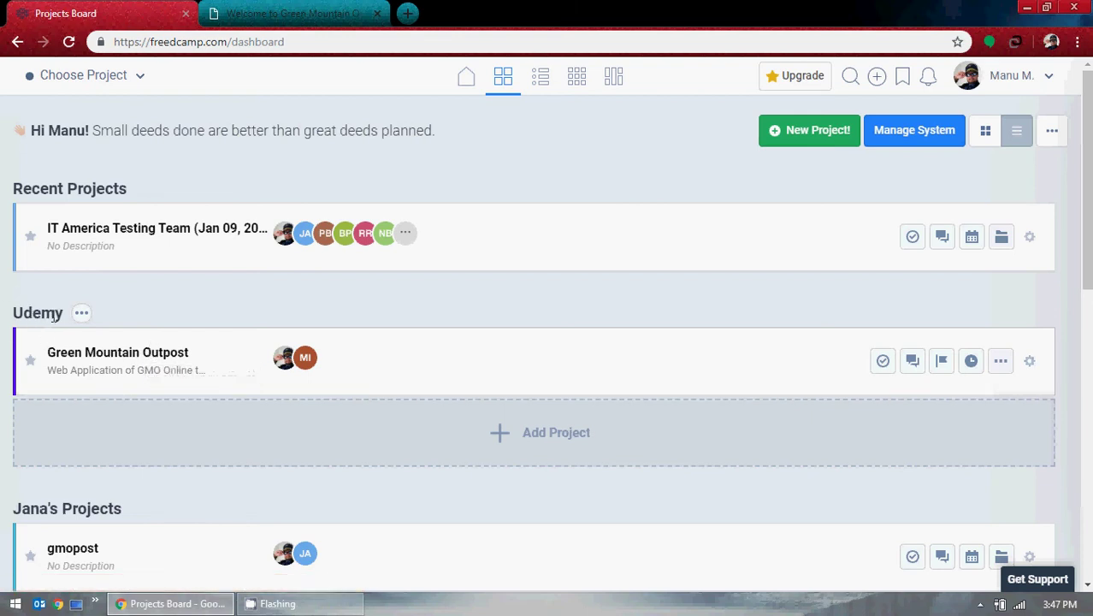
{"action": "scroll", "coordinate": [496, 325], "scroll_direction": "down", "scroll_amount": 1}
{"action": "scroll", "coordinate": [496, 325], "scroll_direction": "down", "scroll_amount": 5}
{"action": "scroll", "coordinate": [251, 341], "scroll_direction": "up", "scroll_amount": 3}
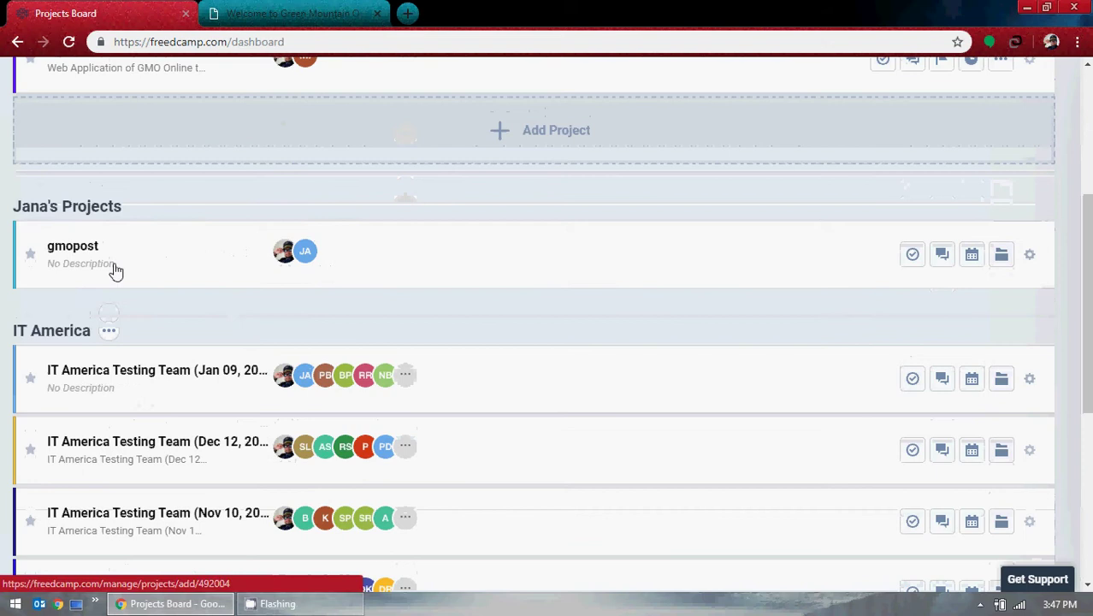
{"action": "scroll", "coordinate": [349, 301], "scroll_direction": "down", "scroll_amount": 3}
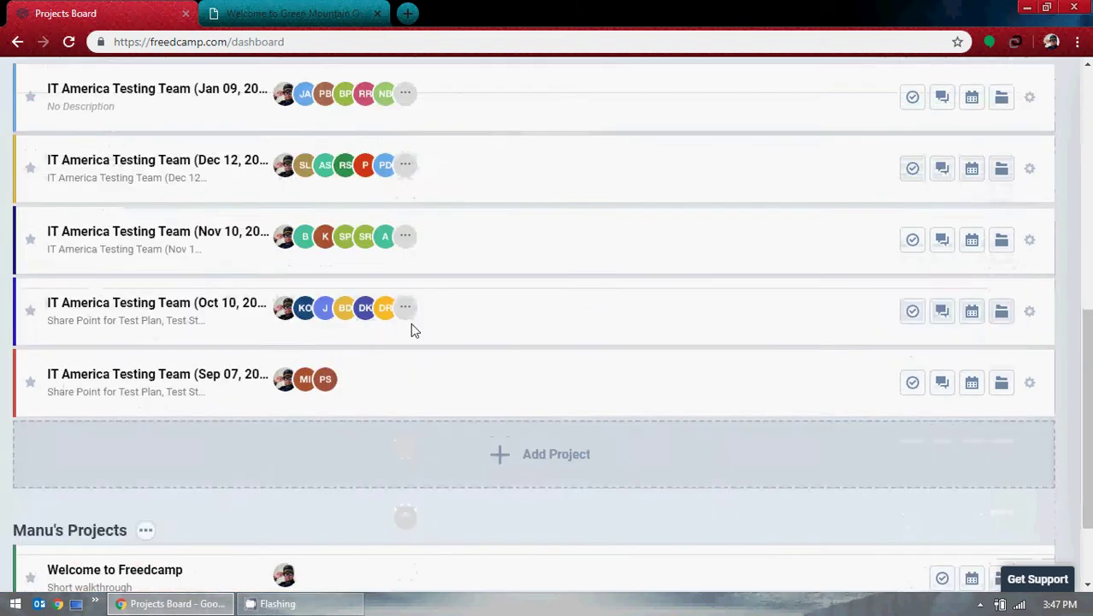
{"action": "scroll", "coordinate": [60, 473], "scroll_direction": "up", "scroll_amount": 10}
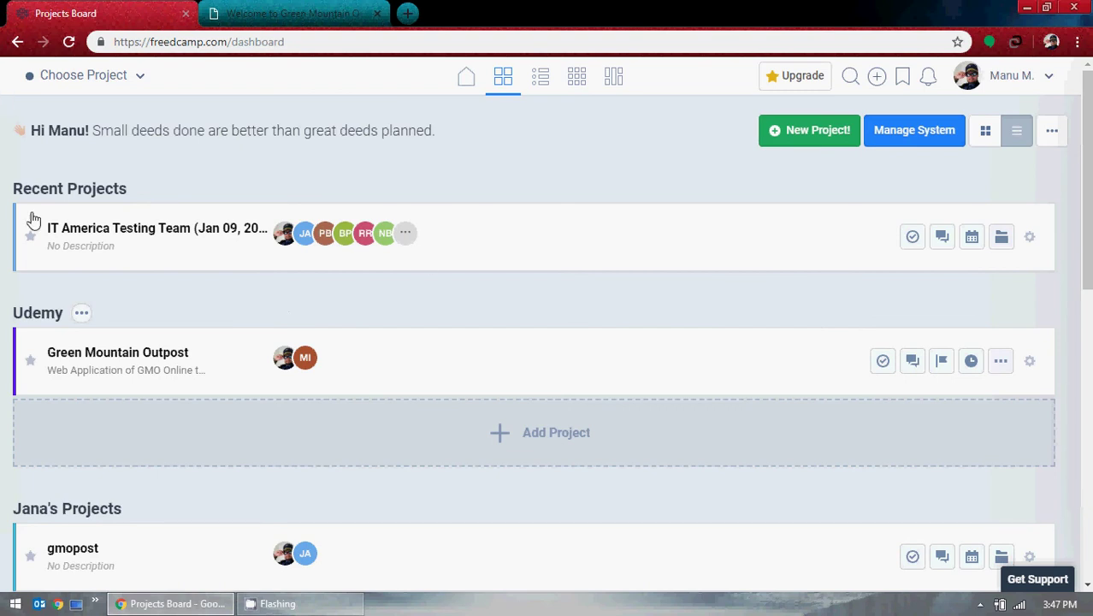
{"action": "left_click_drag", "start_coordinate": [15, 188], "coordinate": [146, 185]}
{"action": "left_click", "coordinate": [154, 187]}
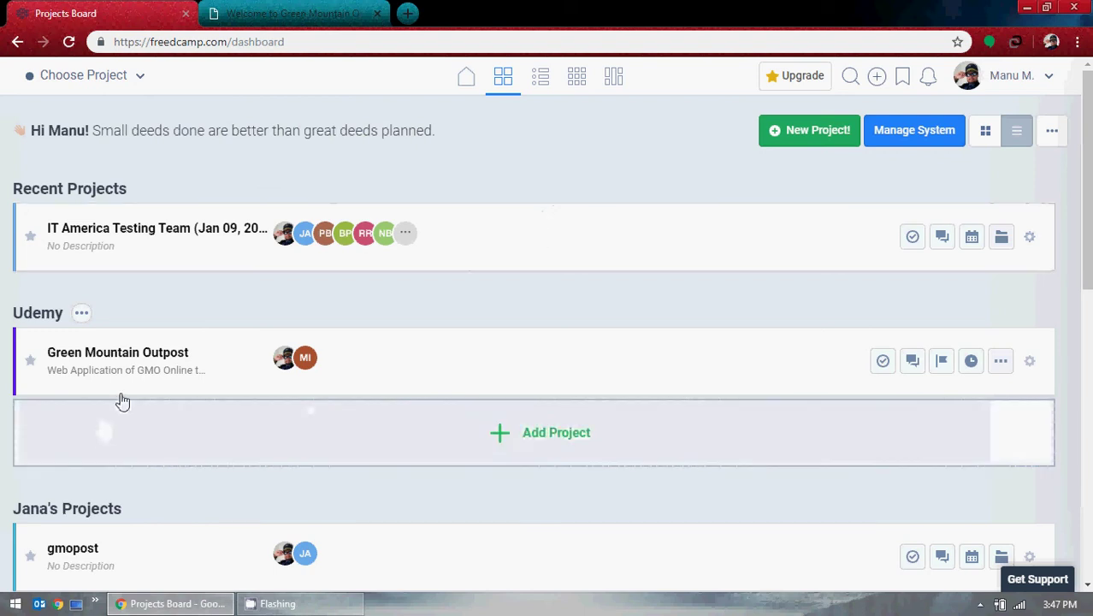
{"action": "left_click", "coordinate": [82, 315]}
{"action": "left_click", "coordinate": [133, 291]}
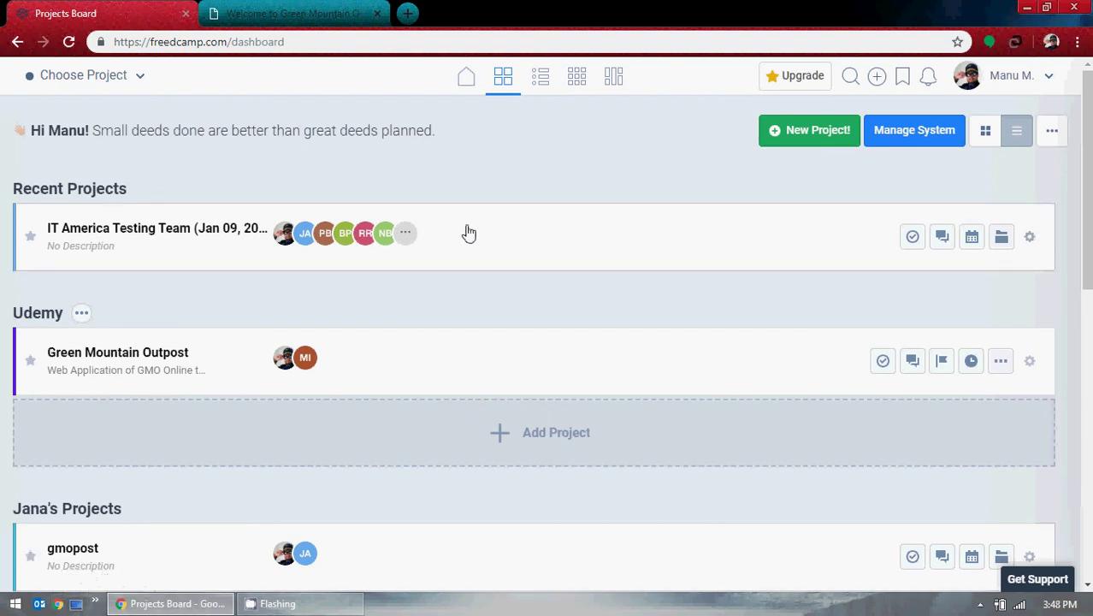
In a new Chrome window, search Google for 'scrum wiki' to reach Wikipedia's Scrum (software development) article
{"action": "left_click", "coordinate": [60, 604]}
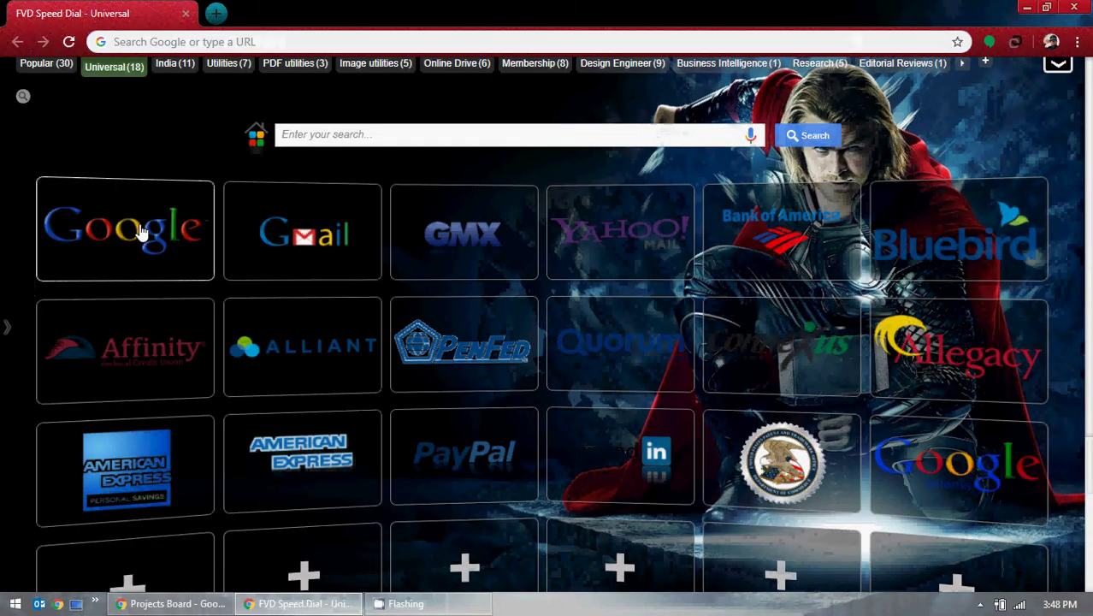
{"action": "left_click", "coordinate": [141, 231]}
{"action": "type", "text": "scrum"}
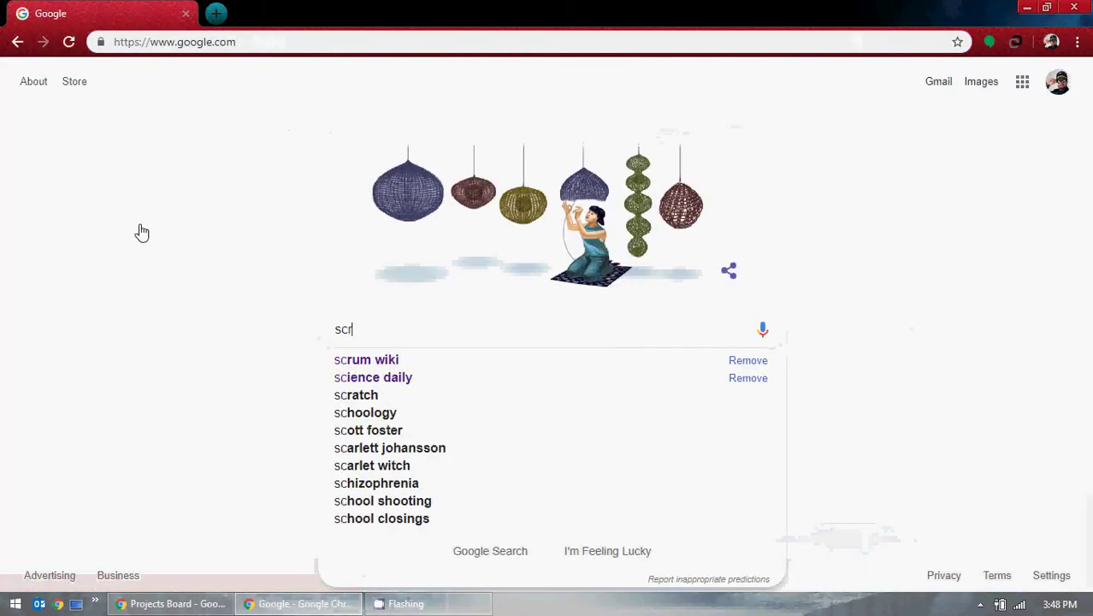
{"action": "left_click", "coordinate": [425, 360]}
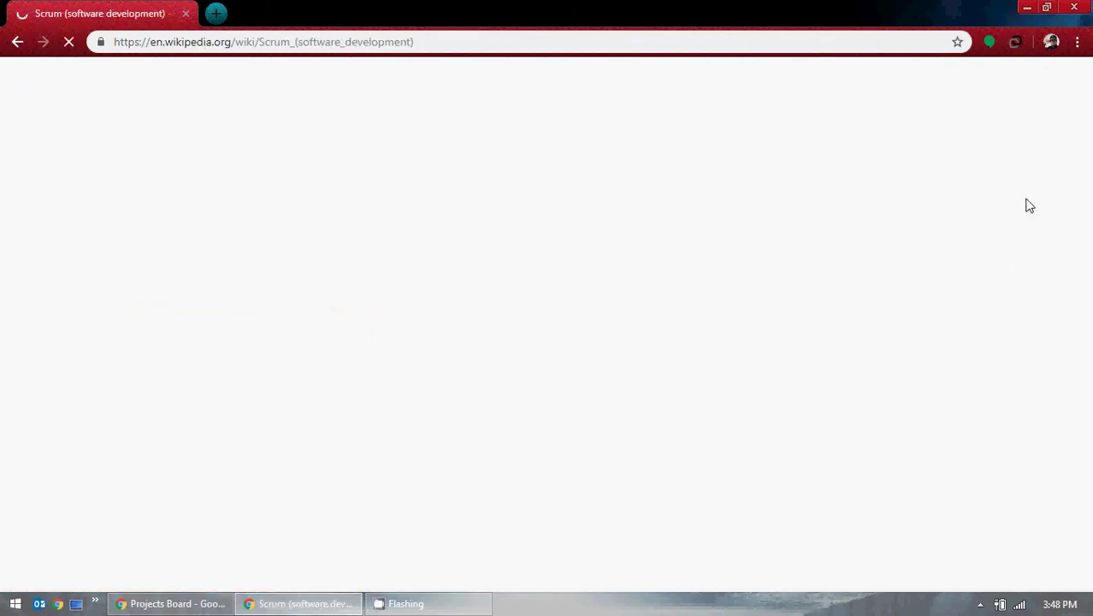
Scroll through the Scrum article and view the enlarged Scrum process diagram
{"action": "scroll", "coordinate": [607, 377], "scroll_direction": "down", "scroll_amount": 8}
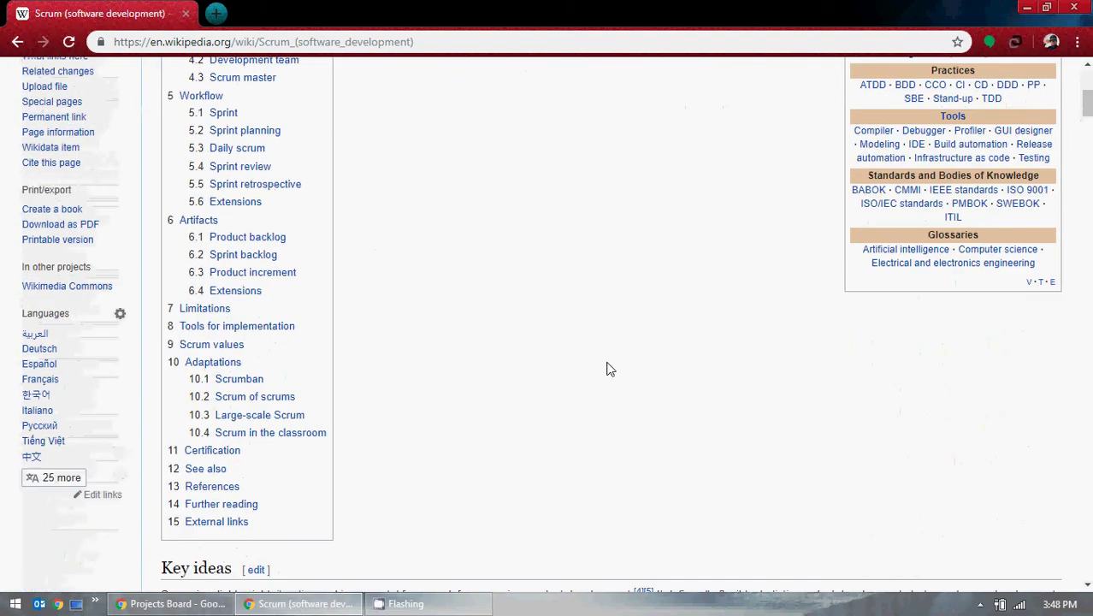
{"action": "scroll", "coordinate": [607, 358], "scroll_direction": "down", "scroll_amount": 4}
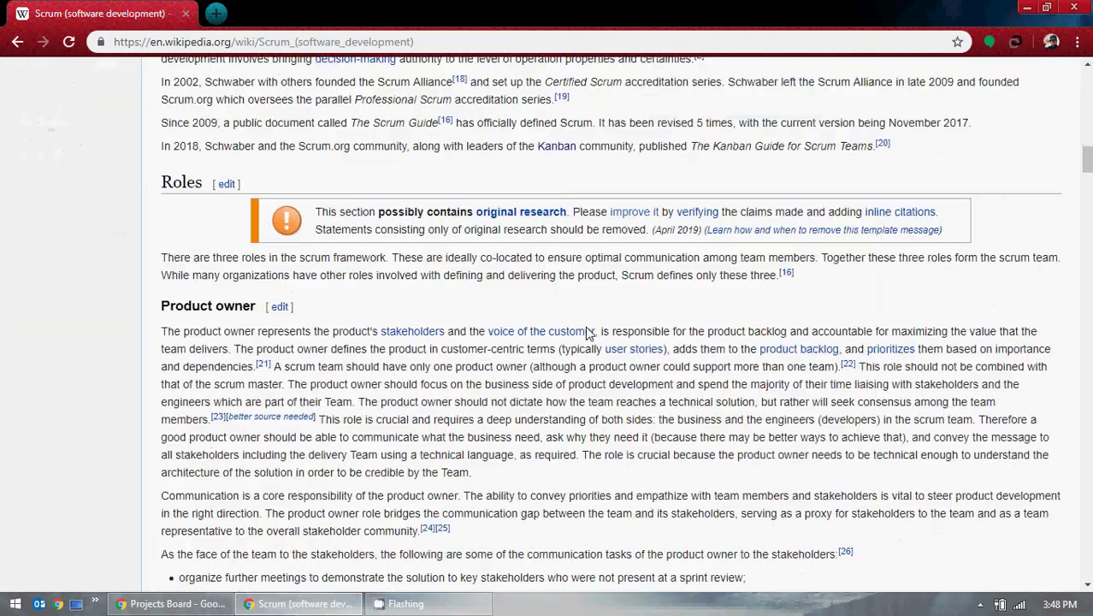
{"action": "scroll", "coordinate": [585, 330], "scroll_direction": "down", "scroll_amount": 15}
{"action": "scroll", "coordinate": [585, 334], "scroll_direction": "up", "scroll_amount": 3}
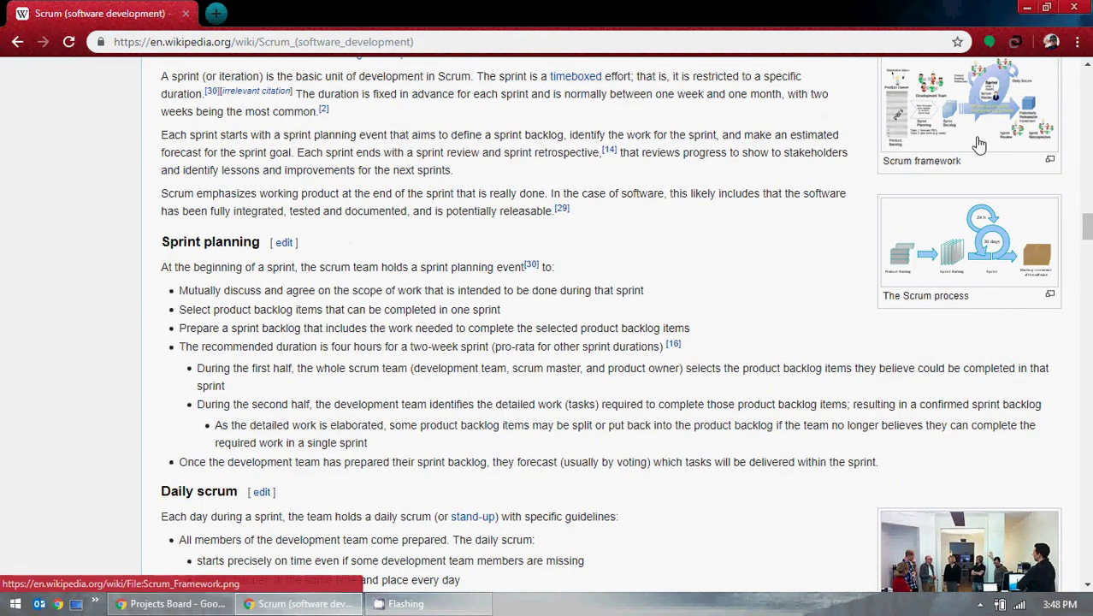
{"action": "left_click", "coordinate": [950, 225]}
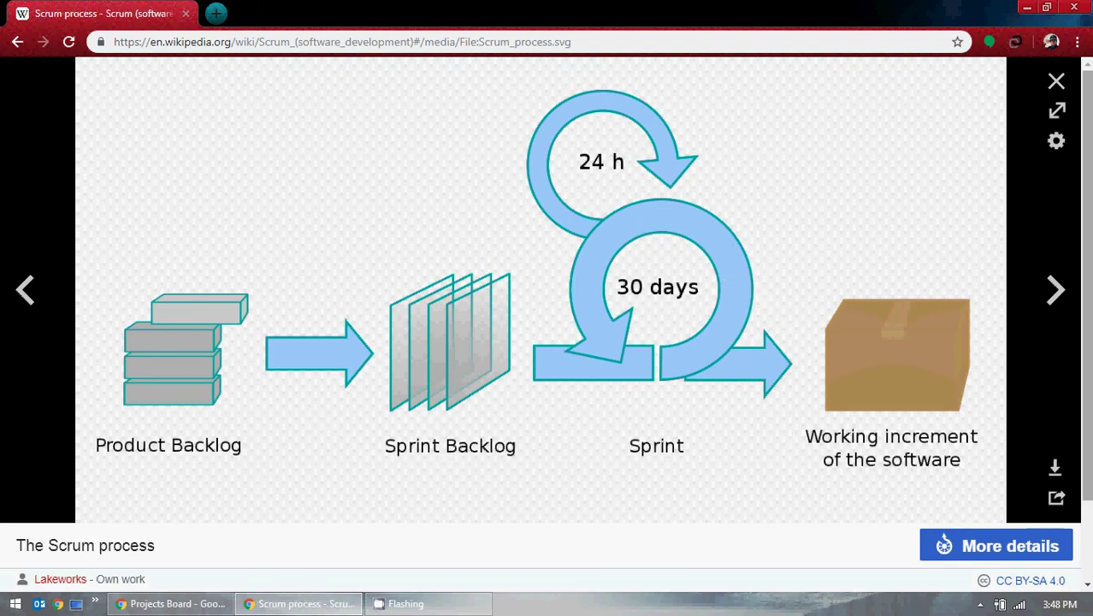
{"action": "left_click", "coordinate": [1056, 81]}
Highlight the sprint definition and its one-week-to-one-month duration, then close the Wikipedia window
{"action": "scroll", "coordinate": [703, 428], "scroll_direction": "up", "scroll_amount": 2}
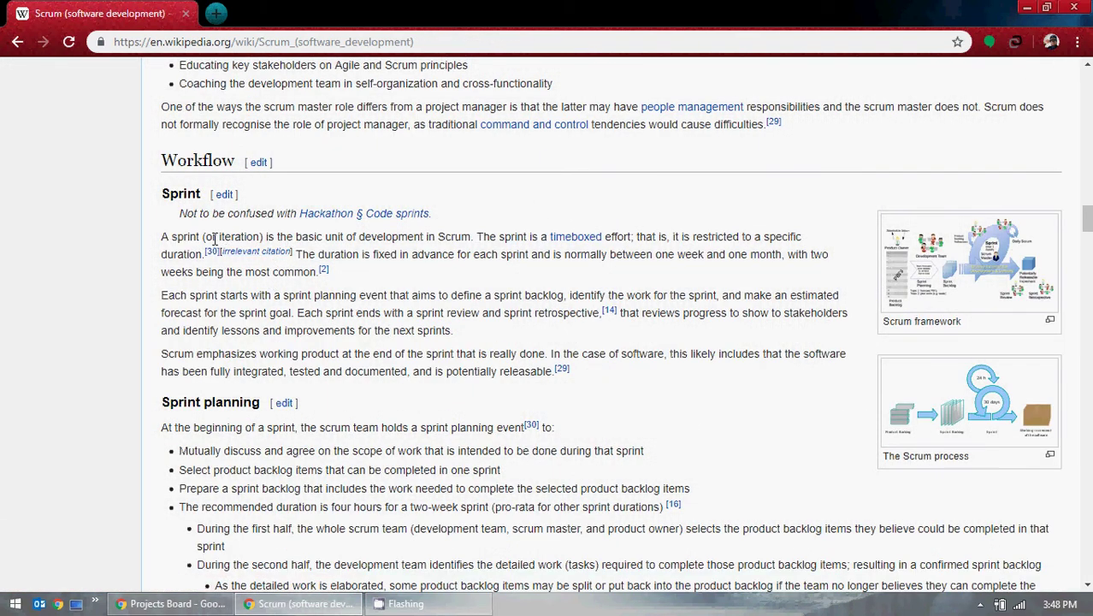
{"action": "left_click_drag", "start_coordinate": [165, 238], "coordinate": [484, 237]}
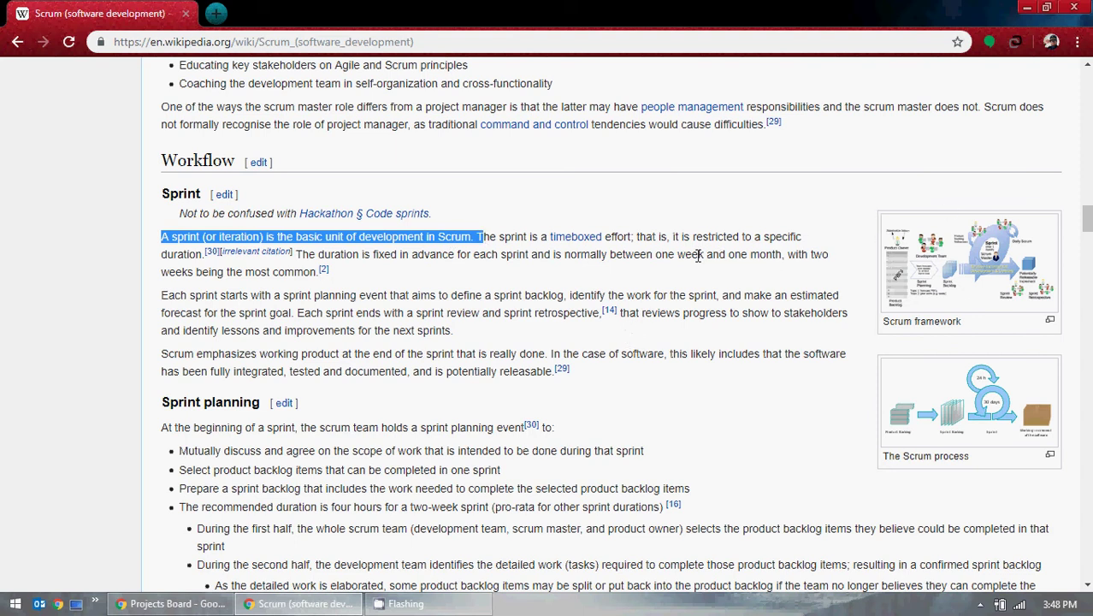
{"action": "left_click_drag", "start_coordinate": [654, 255], "coordinate": [782, 258]}
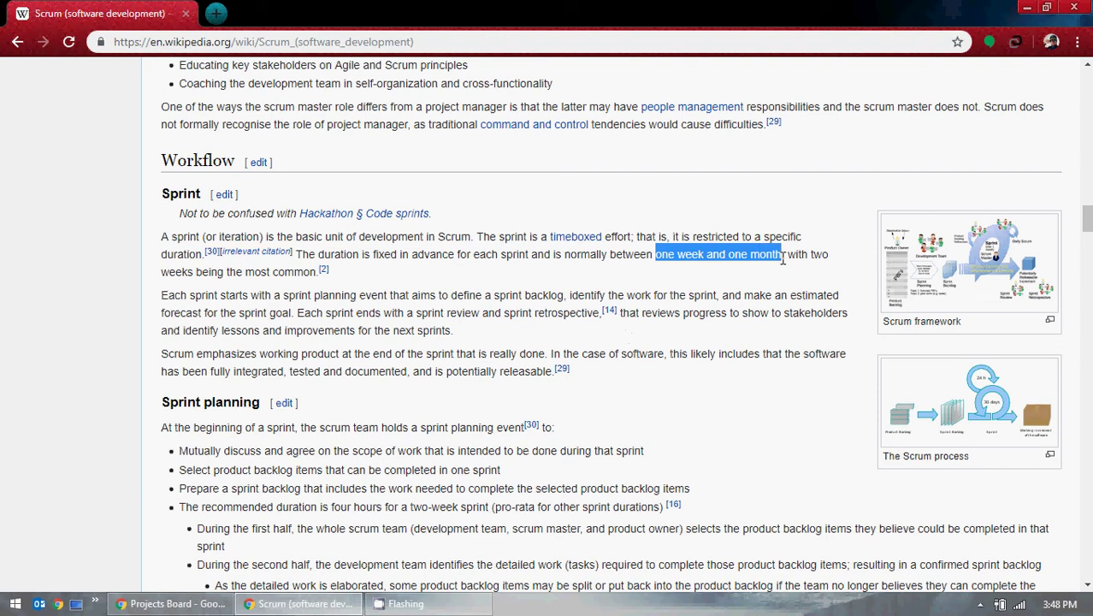
{"action": "left_click", "coordinate": [1074, 7]}
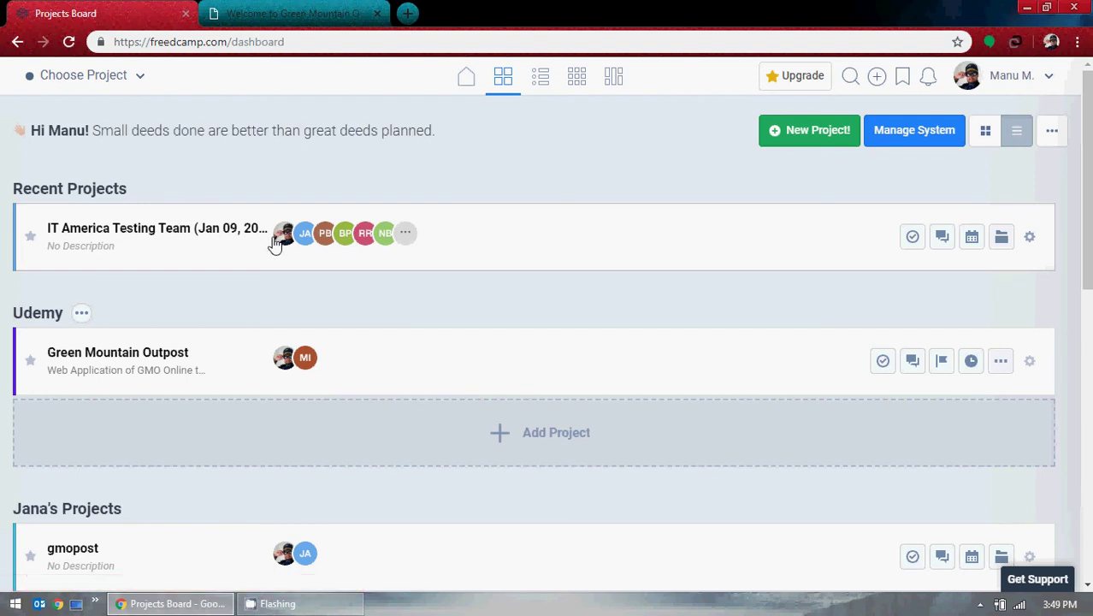
Look over the Projects Board with Green Mountain Outpost under Udemy, briefly checking the project switcher
{"action": "scroll", "coordinate": [291, 265], "scroll_direction": "down", "scroll_amount": 8}
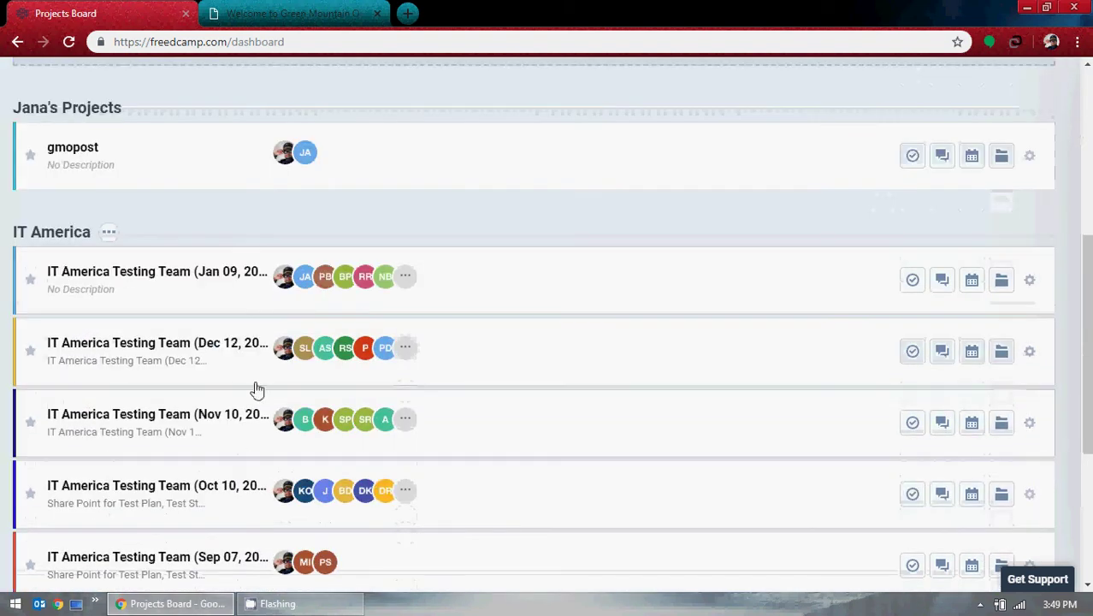
{"action": "scroll", "coordinate": [278, 410], "scroll_direction": "up", "scroll_amount": 10}
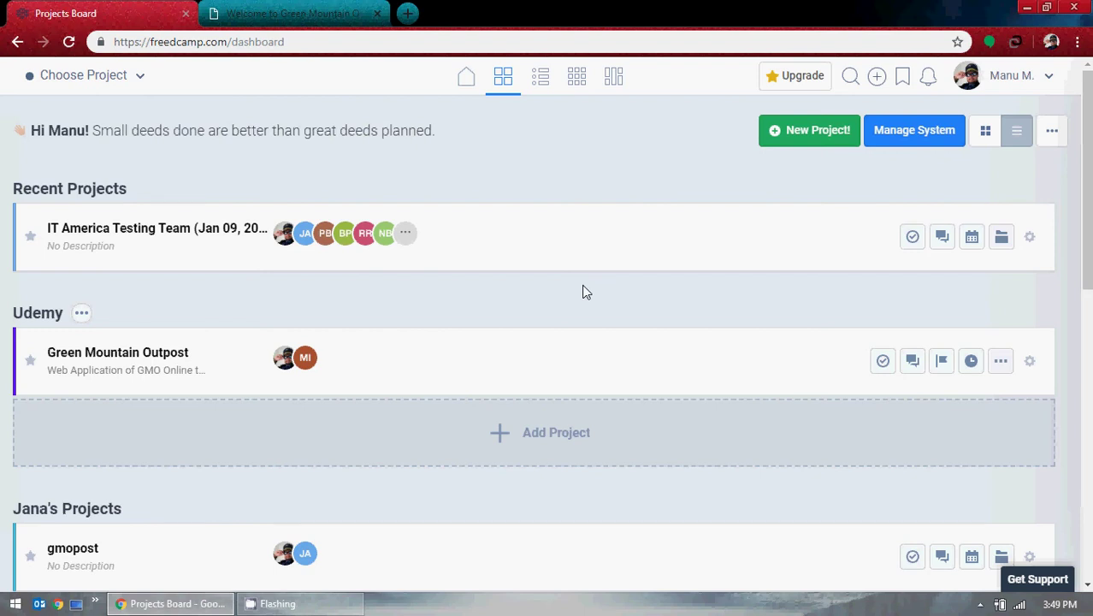
{"action": "left_click", "coordinate": [136, 79]}
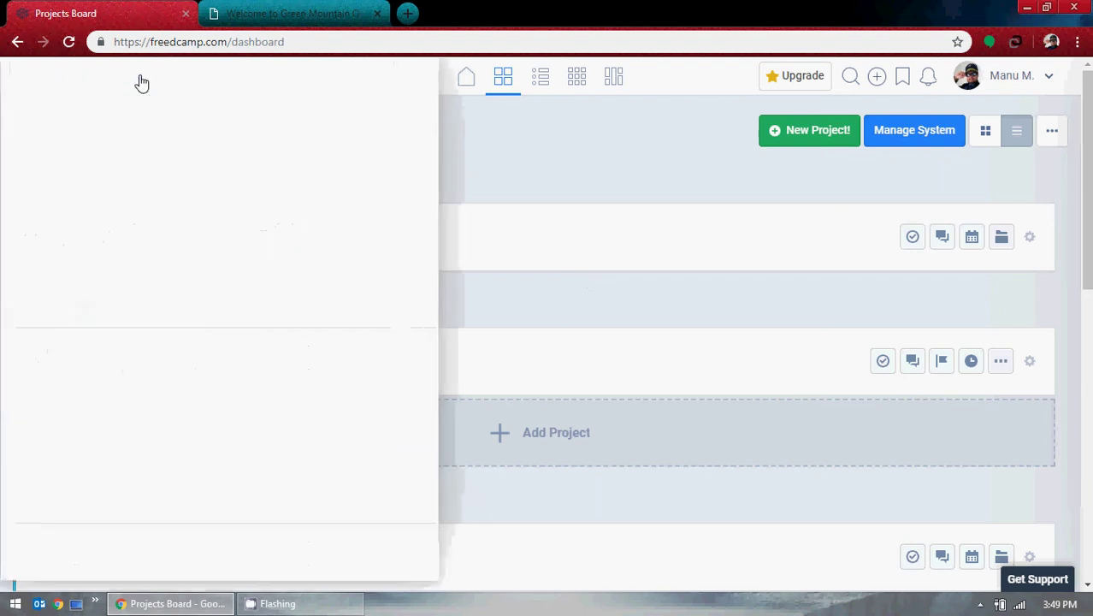
{"action": "left_click", "coordinate": [520, 163]}
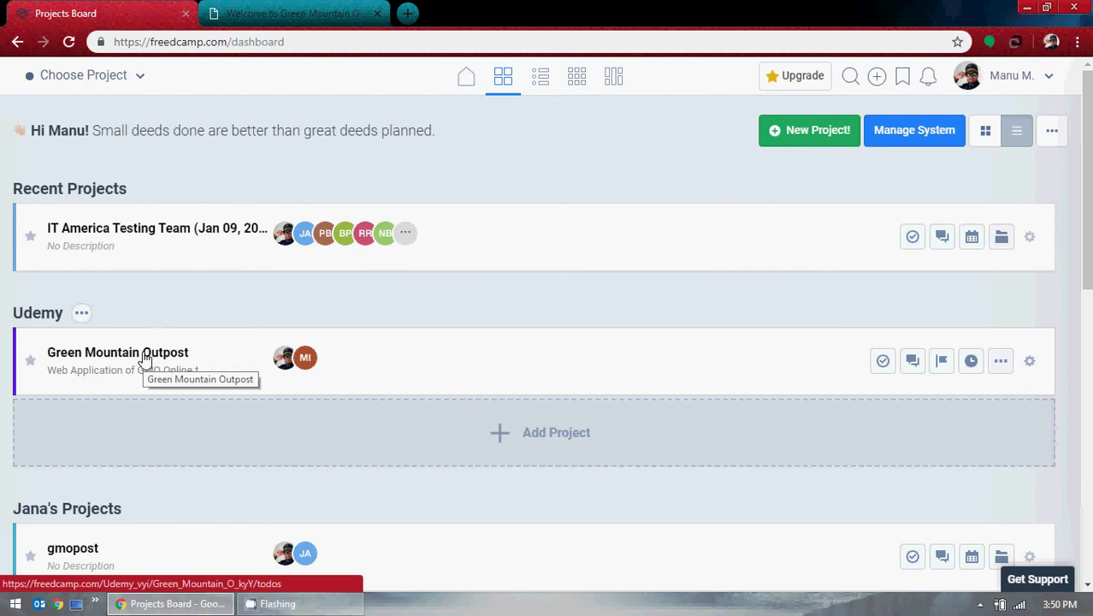
Open Green Mountain Outpost's task list and expand, then collapse, the project sidebar
{"action": "left_click", "coordinate": [145, 360]}
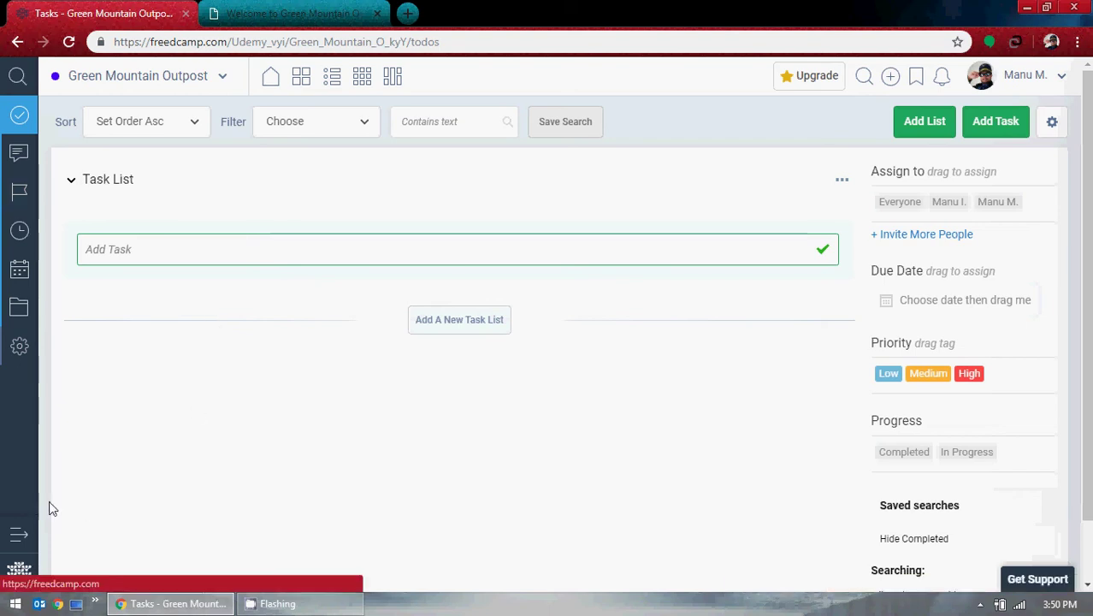
{"action": "left_click", "coordinate": [19, 535]}
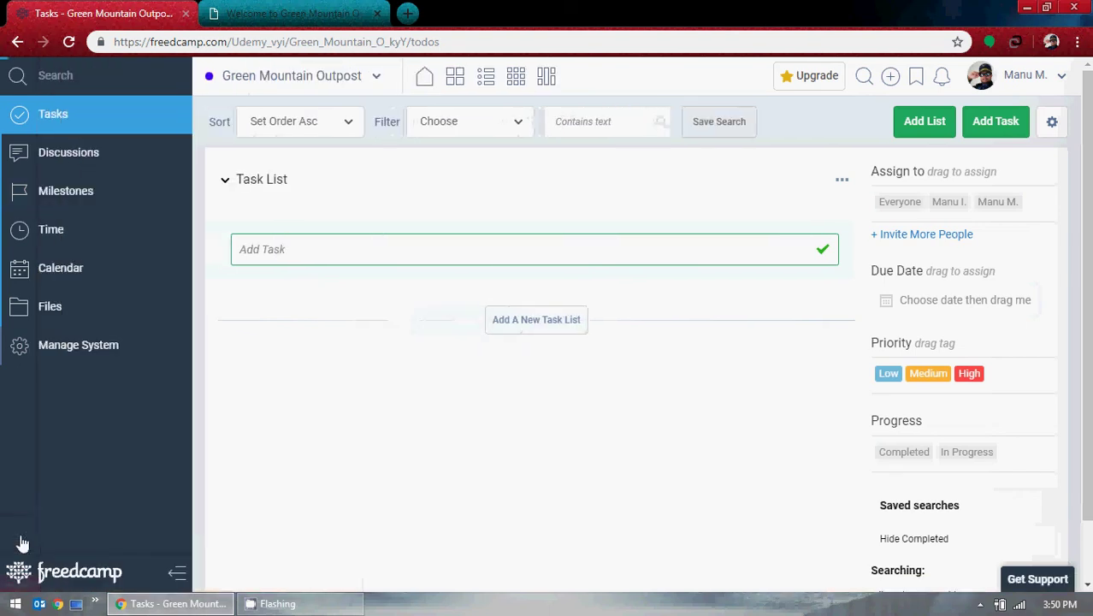
{"action": "left_click", "coordinate": [176, 573]}
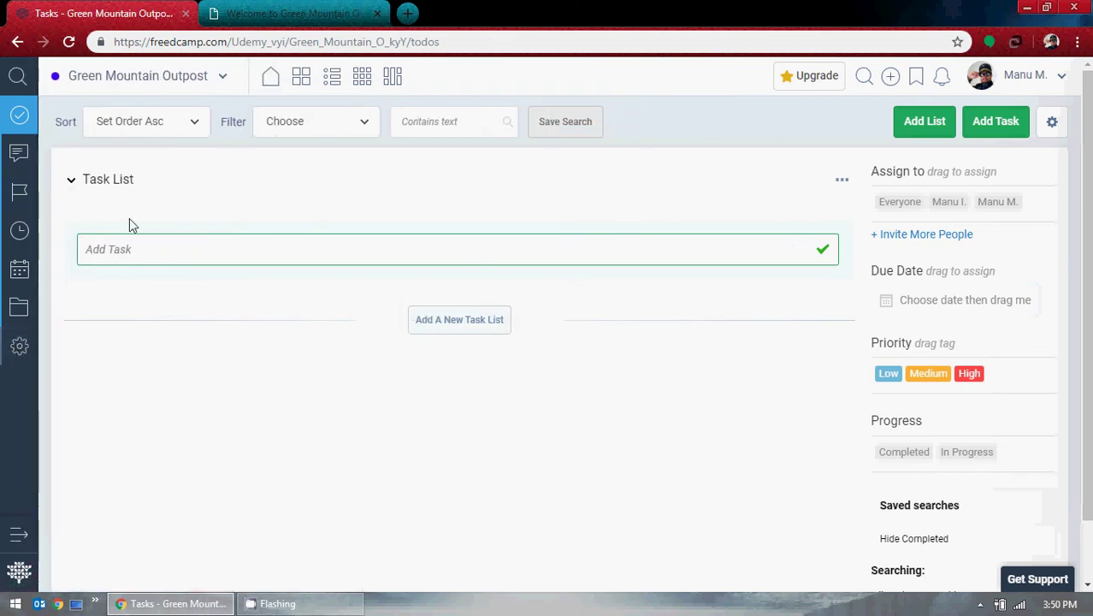
Browse the project switcher's list of projects without switching to another
{"action": "left_click", "coordinate": [220, 82]}
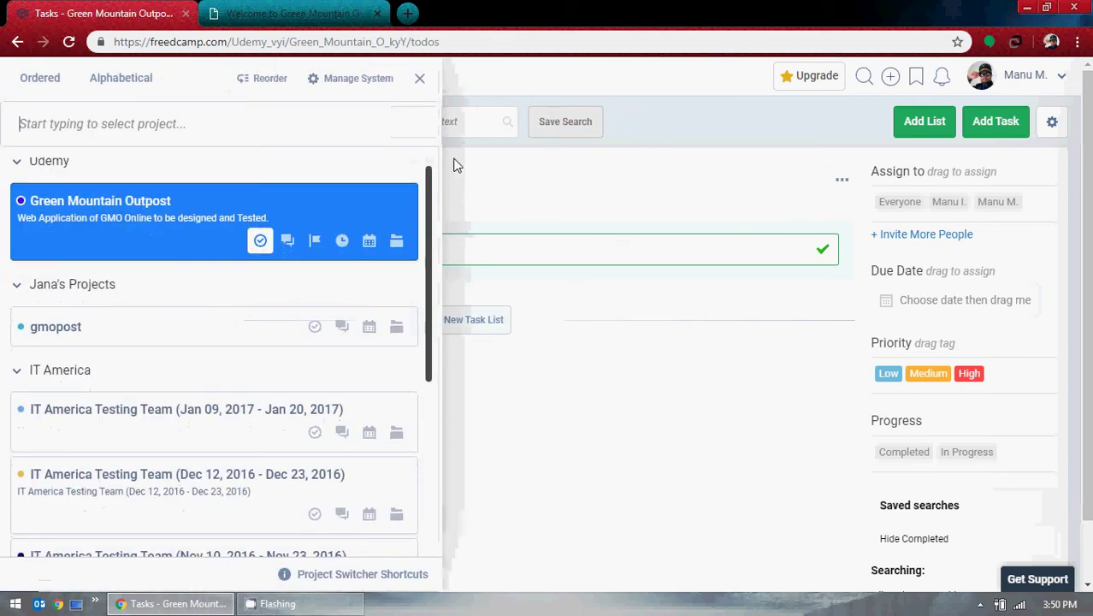
{"action": "left_click", "coordinate": [568, 194]}
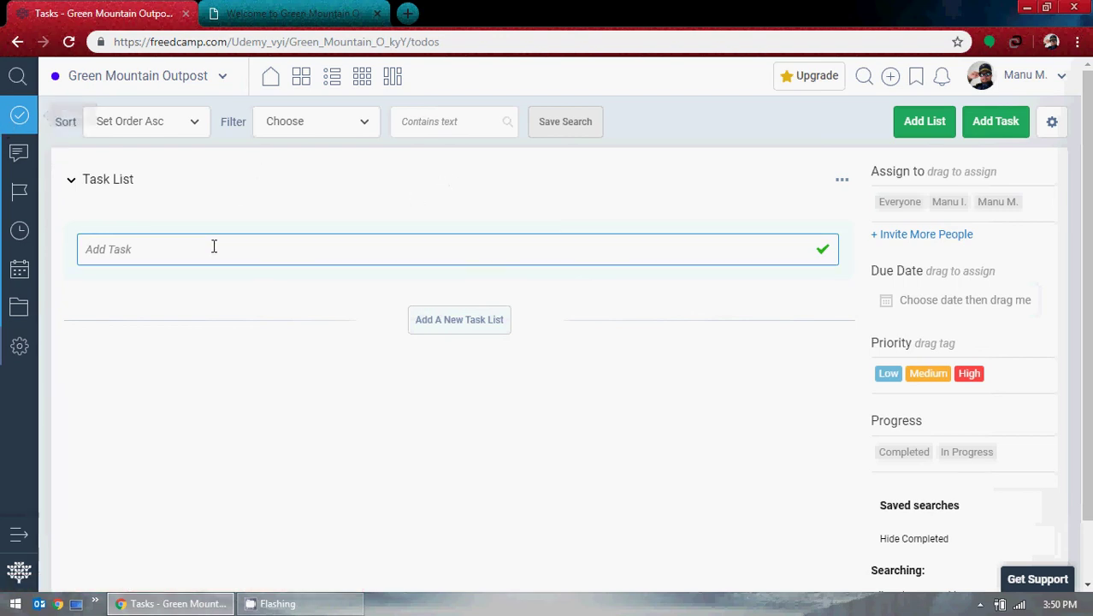
{"action": "left_click", "coordinate": [227, 81]}
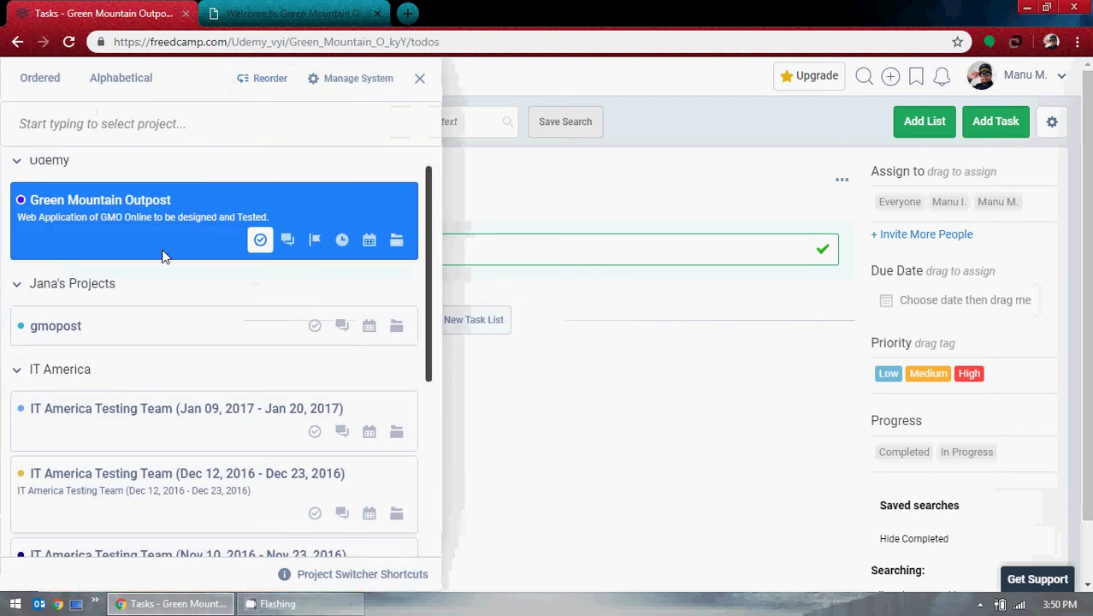
{"action": "scroll", "coordinate": [277, 276], "scroll_direction": "up", "scroll_amount": 1}
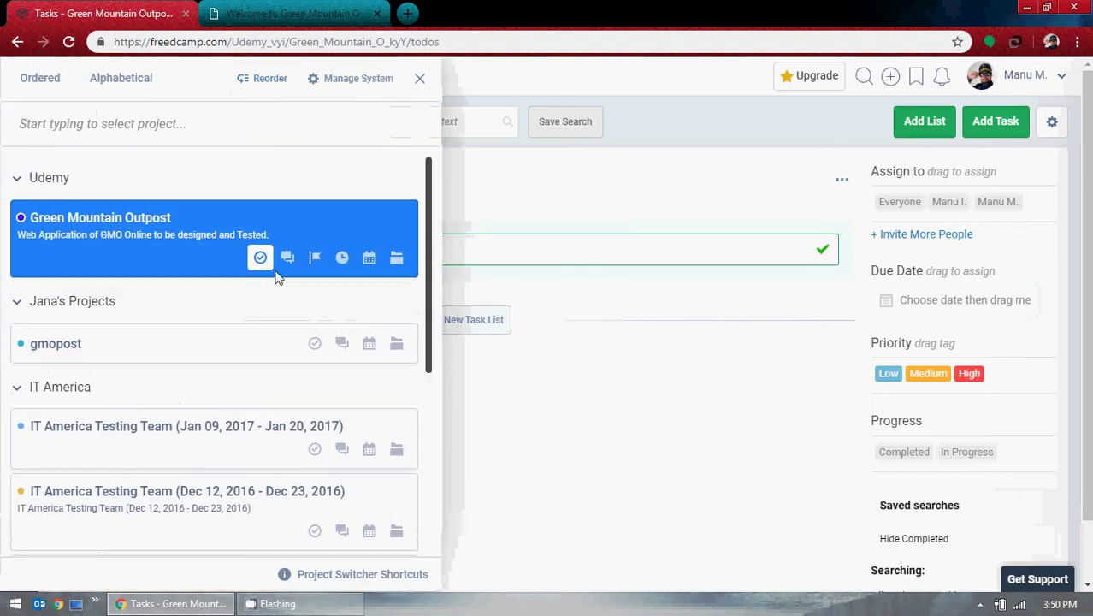
{"action": "left_click", "coordinate": [764, 171]}
Glance at the account options and project switcher, then return to the home dashboard
{"action": "left_click", "coordinate": [1006, 76]}
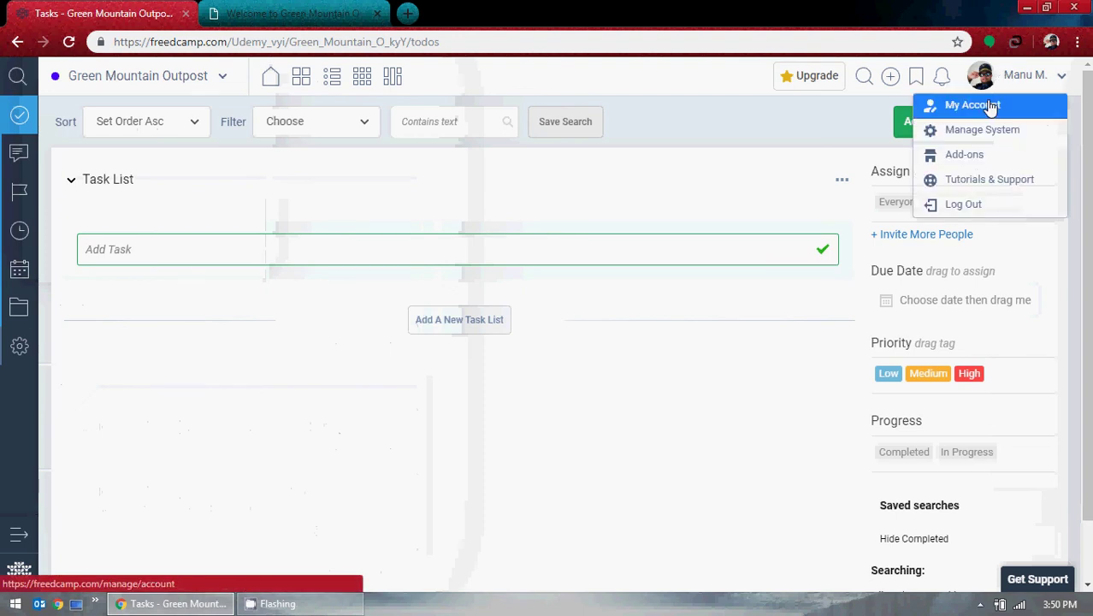
{"action": "left_click", "coordinate": [141, 80]}
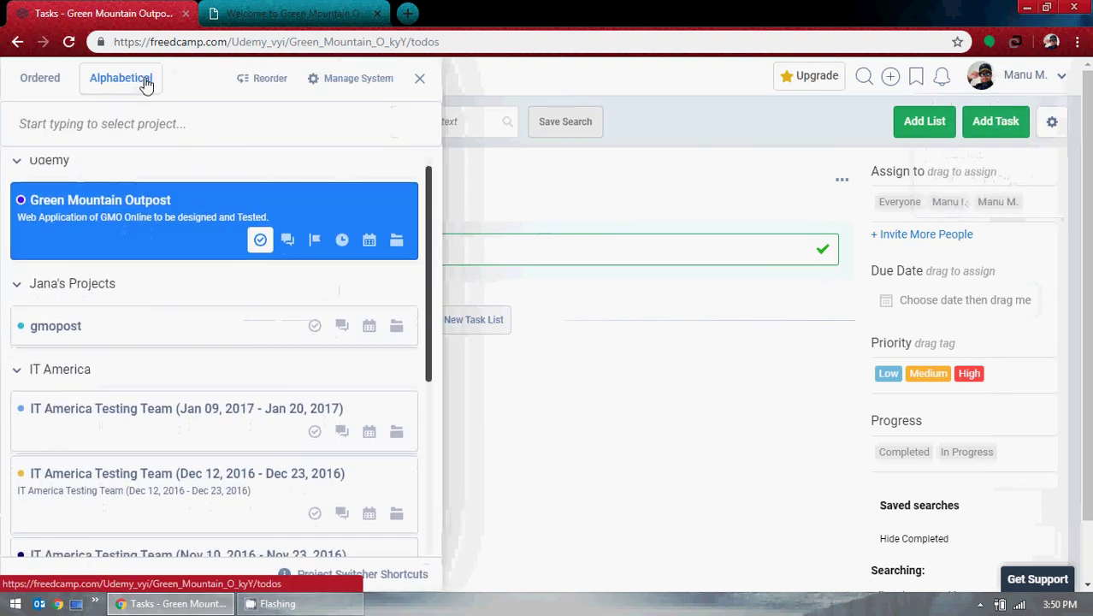
{"action": "left_click", "coordinate": [420, 82]}
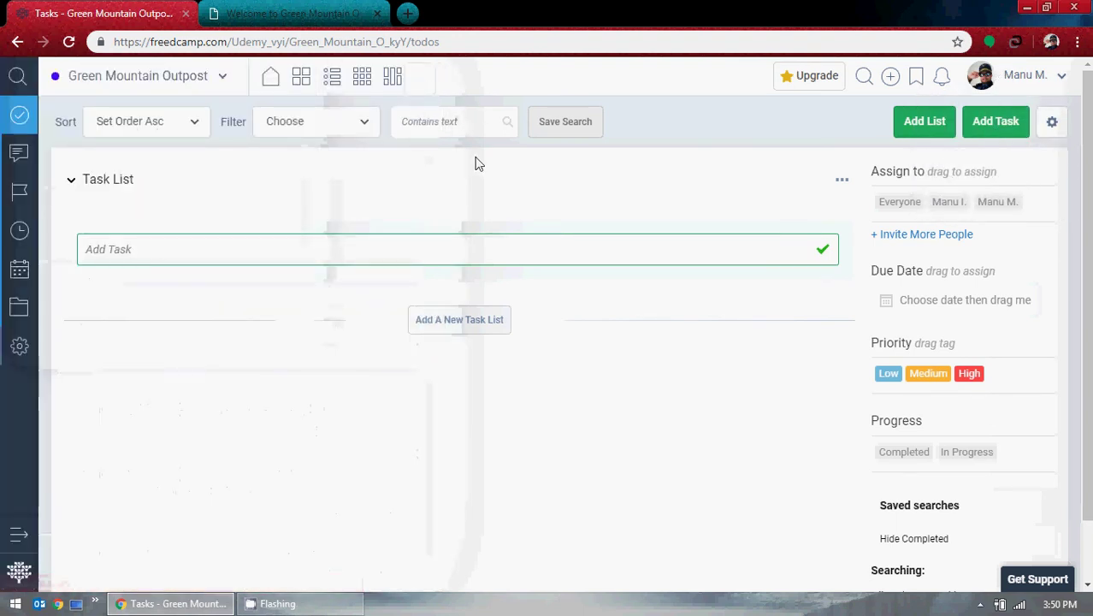
{"action": "left_click", "coordinate": [270, 81]}
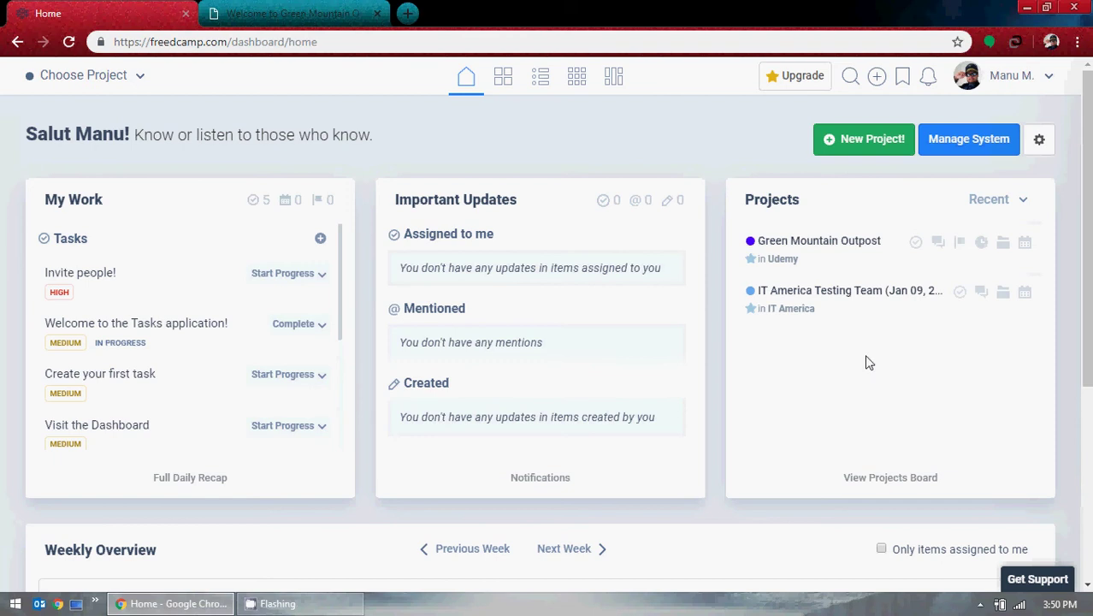
{"action": "left_click", "coordinate": [466, 78]}
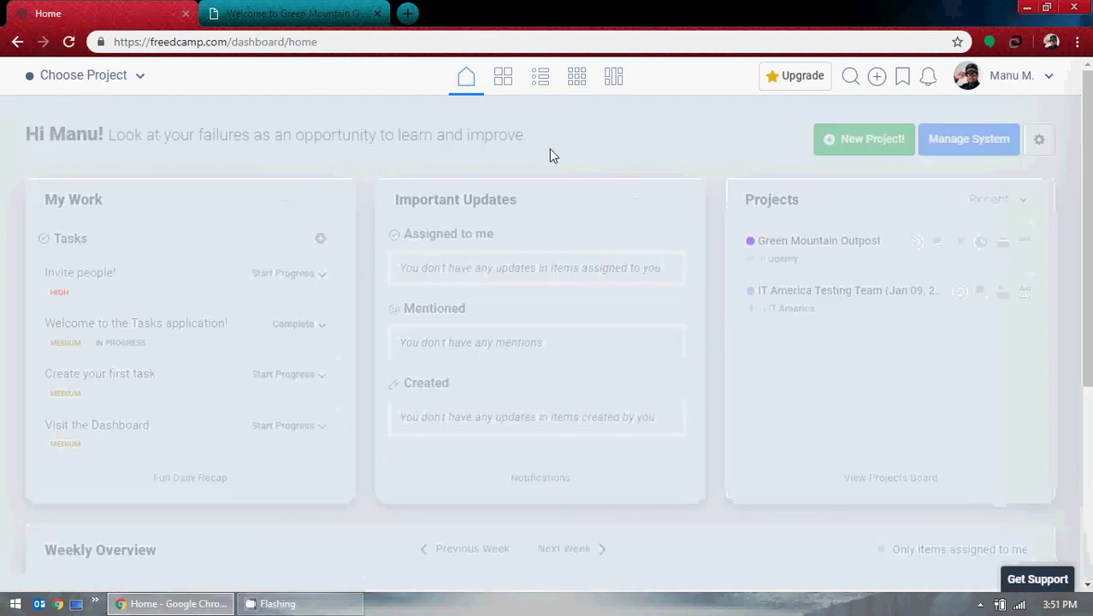
{"action": "scroll", "coordinate": [842, 244], "scroll_direction": "down", "scroll_amount": 3}
{"action": "scroll", "coordinate": [815, 259], "scroll_direction": "up", "scroll_amount": 3}
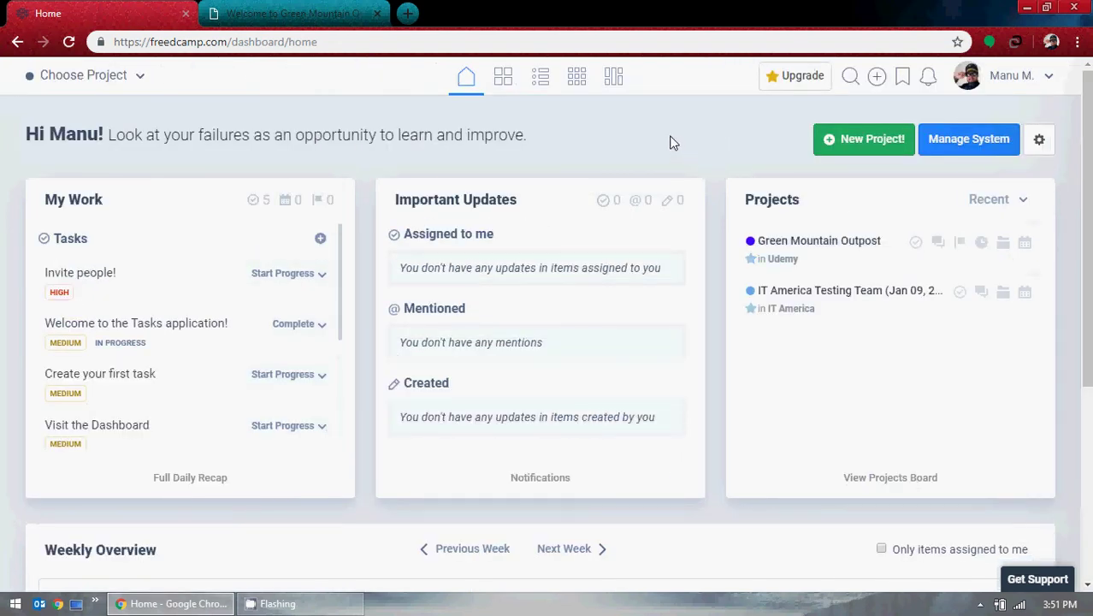
{"action": "left_click", "coordinate": [141, 80]}
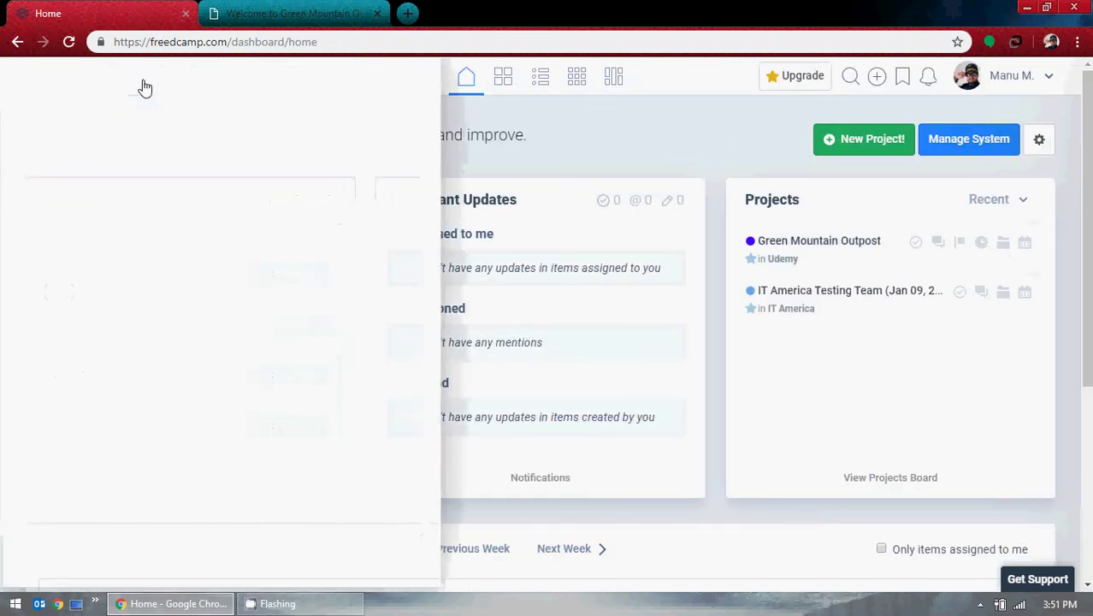
{"action": "left_click", "coordinate": [622, 152]}
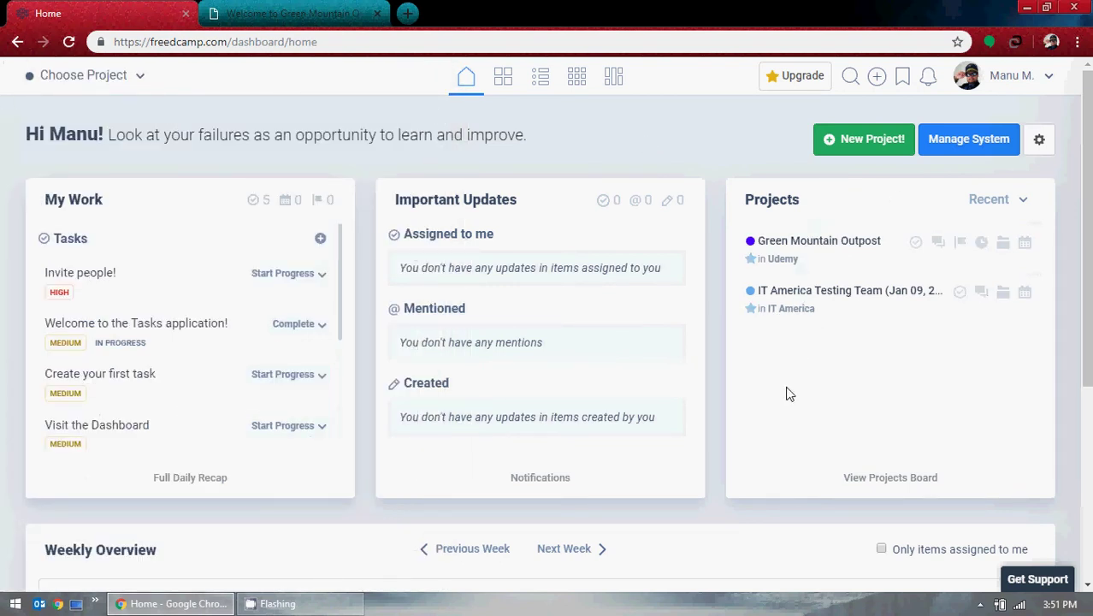
{"action": "left_click_drag", "start_coordinate": [772, 201], "coordinate": [866, 218]}
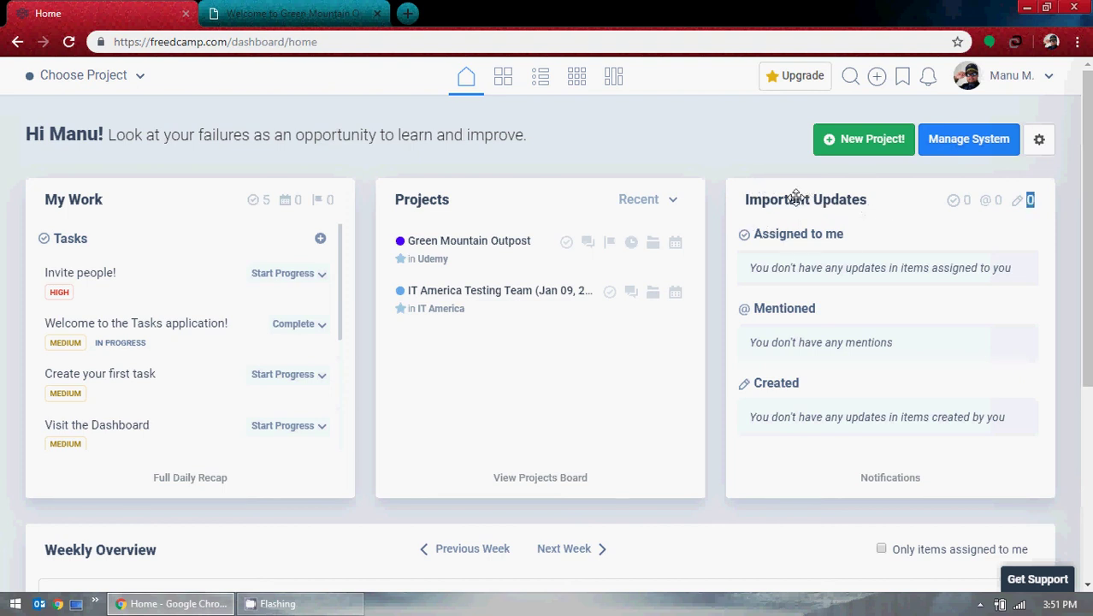
{"action": "left_click_drag", "start_coordinate": [796, 194], "coordinate": [352, 190]}
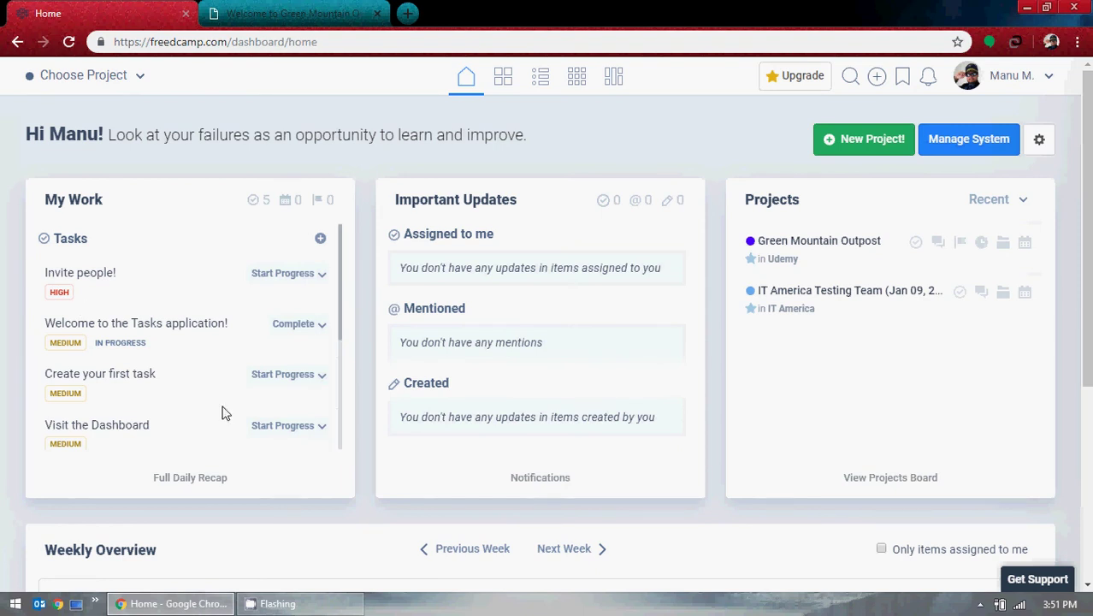
{"action": "scroll", "coordinate": [195, 361], "scroll_direction": "down", "scroll_amount": 3}
{"action": "scroll", "coordinate": [215, 349], "scroll_direction": "down", "scroll_amount": 4}
{"action": "scroll", "coordinate": [957, 357], "scroll_direction": "up", "scroll_amount": 4}
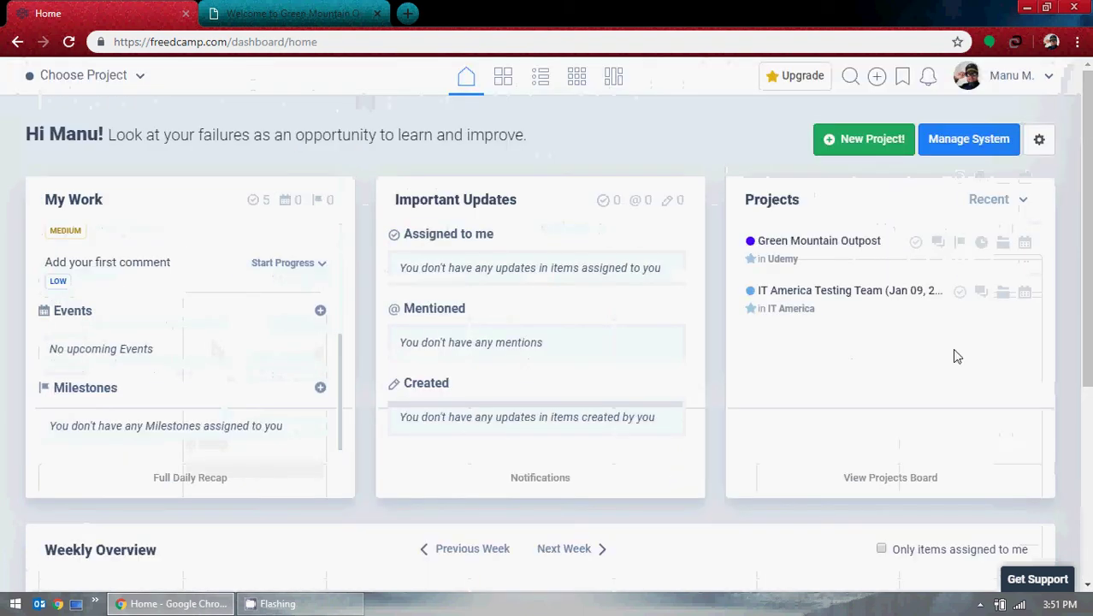
{"action": "scroll", "coordinate": [957, 356], "scroll_direction": "down", "scroll_amount": 2}
{"action": "scroll", "coordinate": [901, 337], "scroll_direction": "up", "scroll_amount": 2}
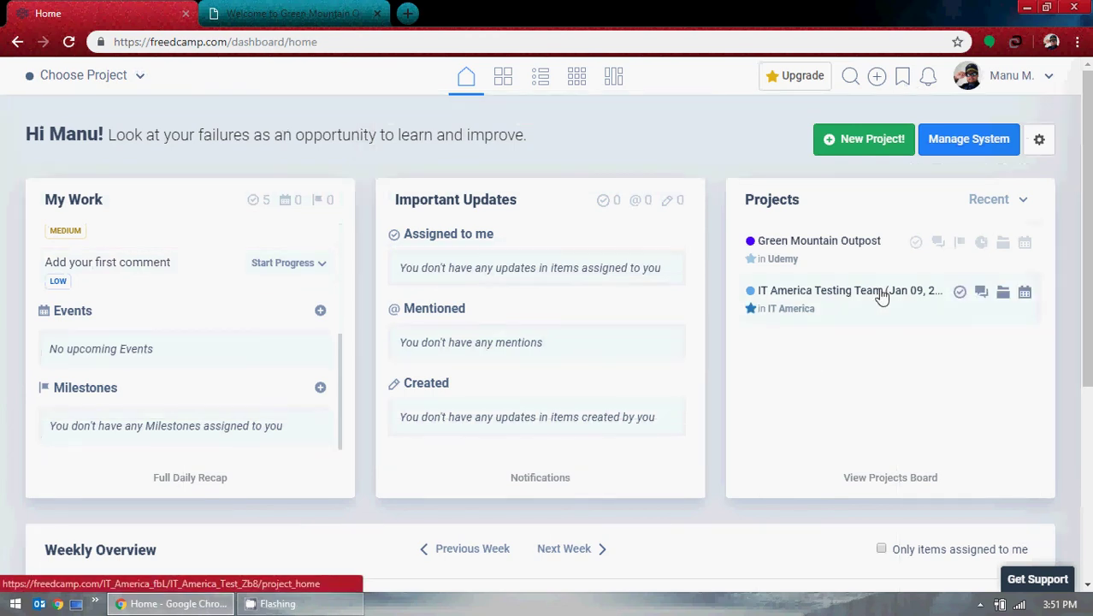
{"action": "left_click", "coordinate": [139, 81]}
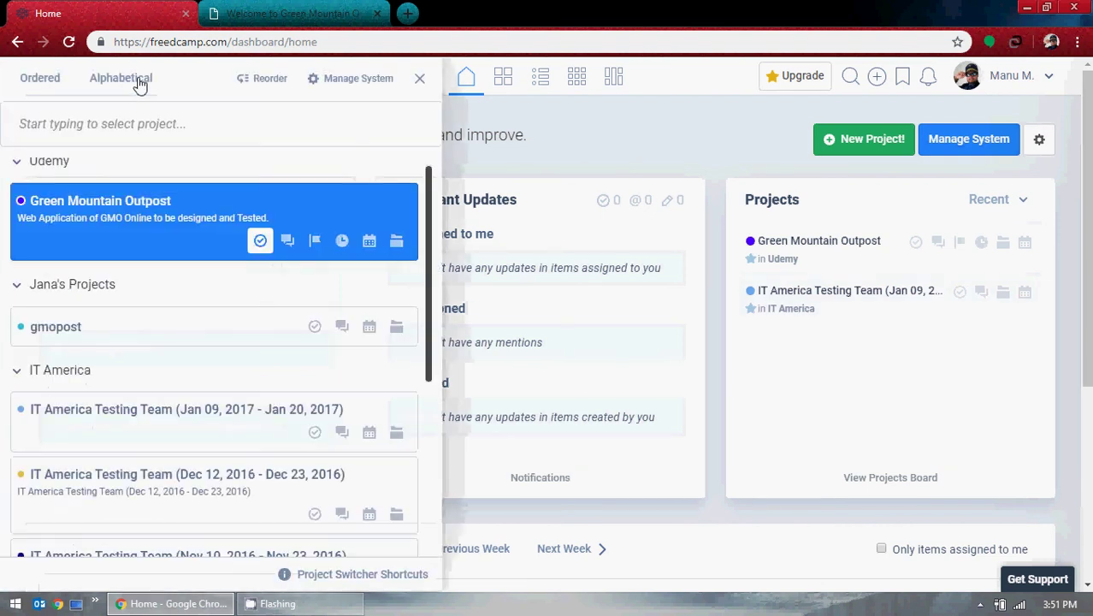
{"action": "left_click", "coordinate": [596, 130]}
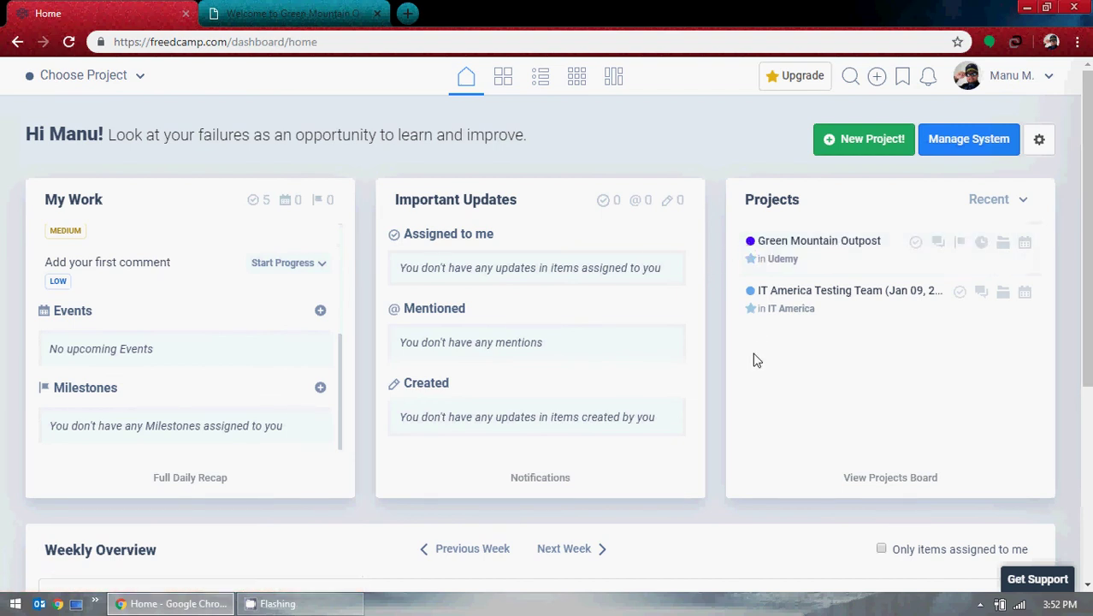
Open Green Mountain Outpost from the dashboard's Projects panel and look over its empty Task List
{"action": "left_click", "coordinate": [826, 244]}
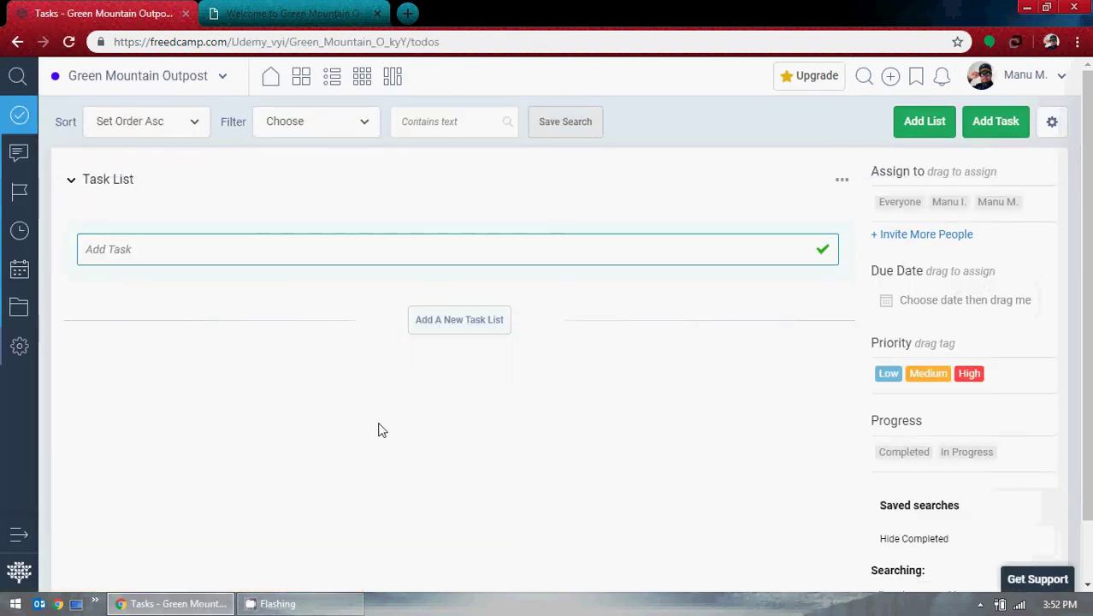
{"action": "scroll", "coordinate": [531, 370], "scroll_direction": "down", "scroll_amount": 1}
{"action": "scroll", "coordinate": [533, 371], "scroll_direction": "up", "scroll_amount": 1}
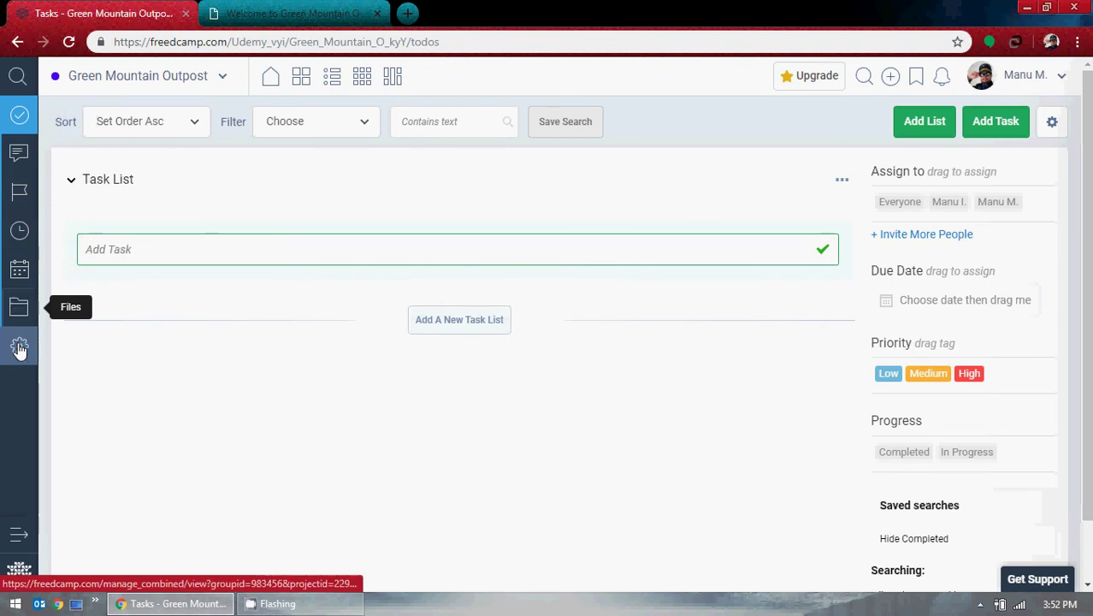
{"action": "scroll", "coordinate": [30, 359], "scroll_direction": "down", "scroll_amount": 1}
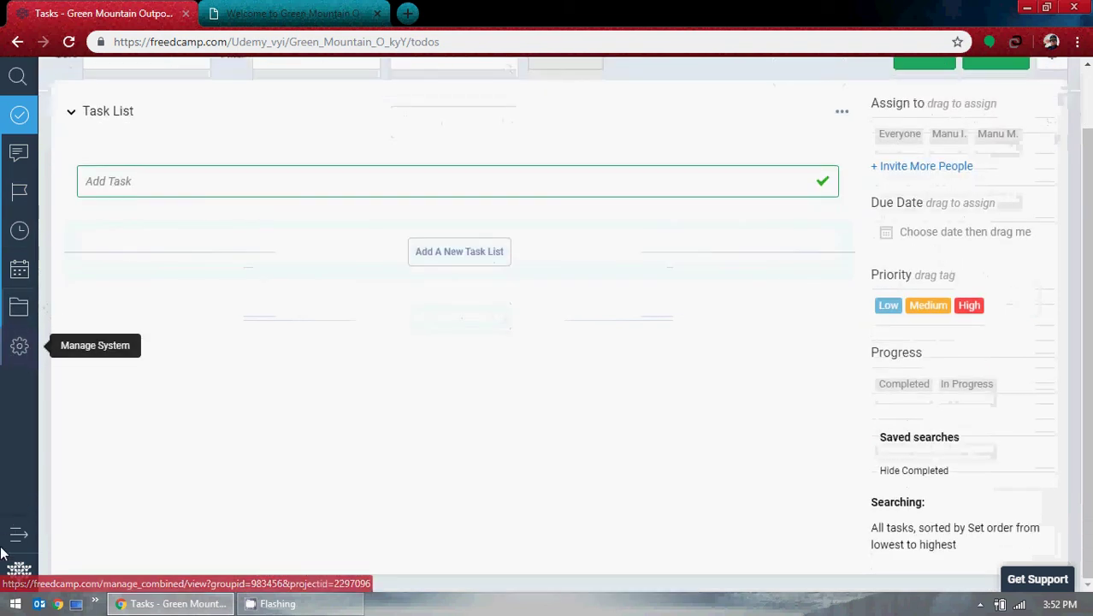
{"action": "left_click", "coordinate": [18, 535]}
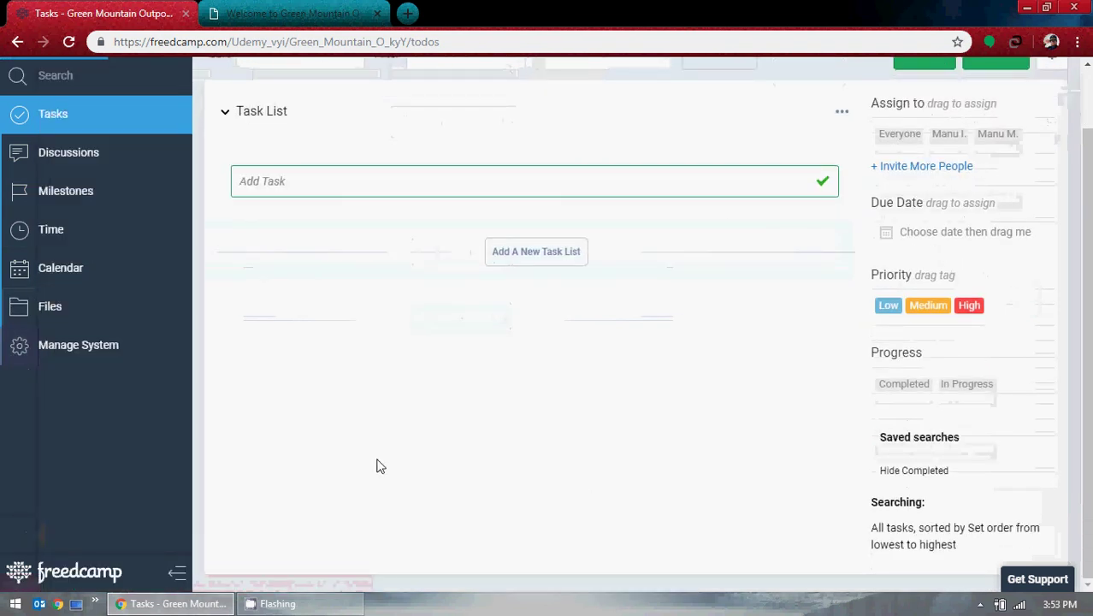
{"action": "left_click", "coordinate": [178, 574]}
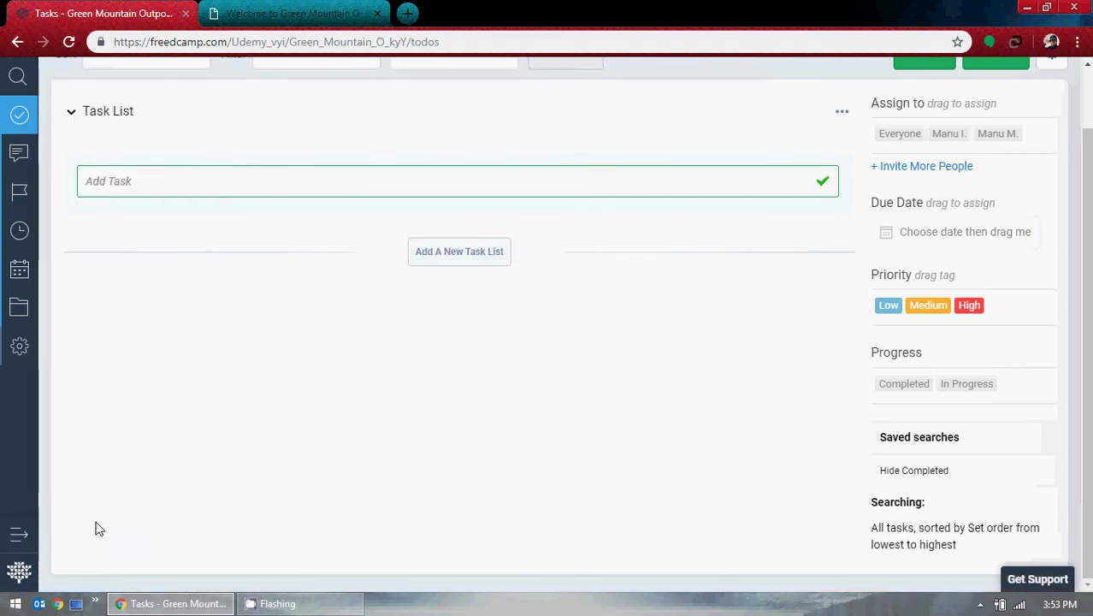
{"action": "scroll", "coordinate": [482, 413], "scroll_direction": "up", "scroll_amount": 1}
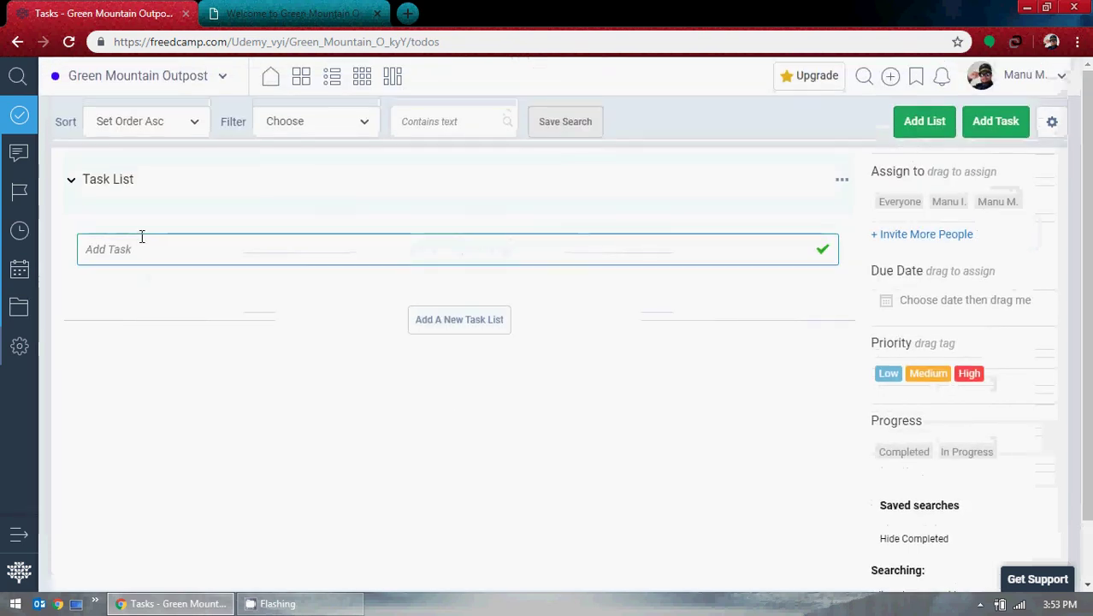
{"action": "left_click", "coordinate": [72, 181]}
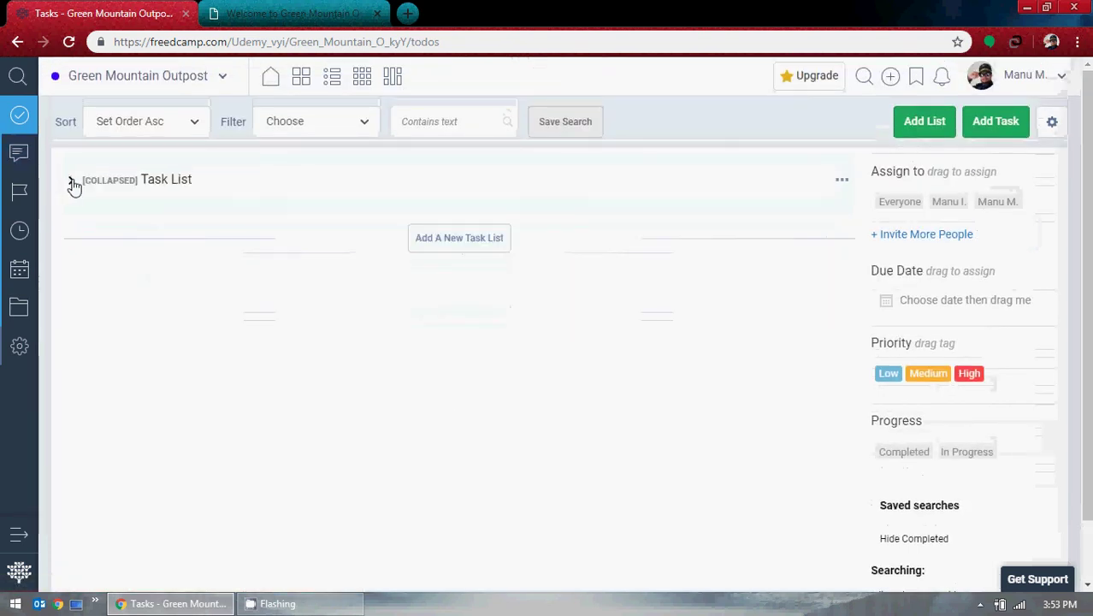
{"action": "left_click", "coordinate": [72, 183]}
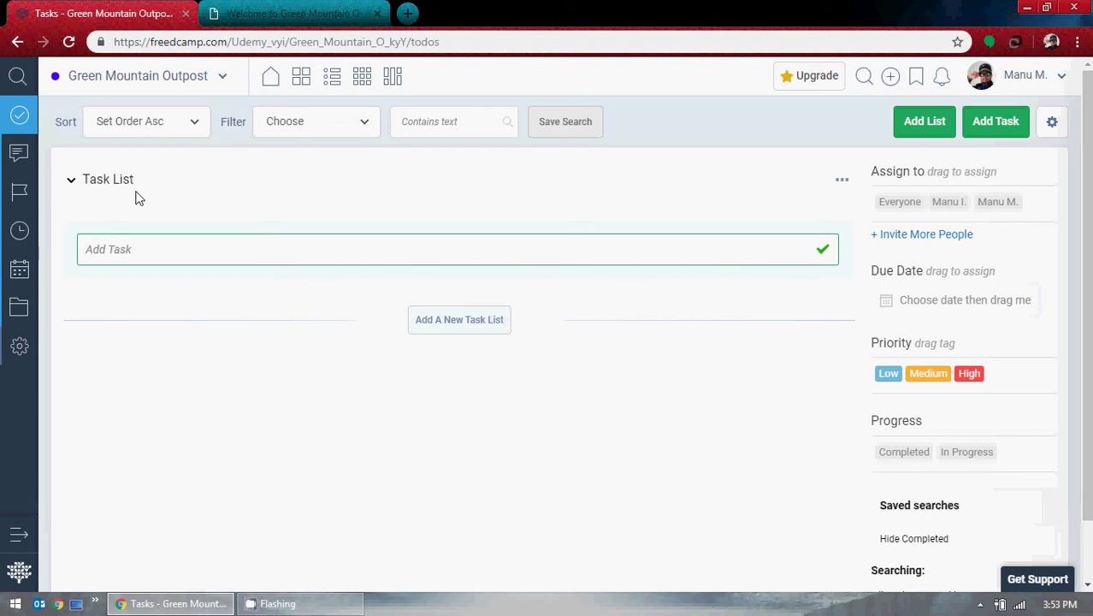
{"action": "left_click", "coordinate": [1053, 125]}
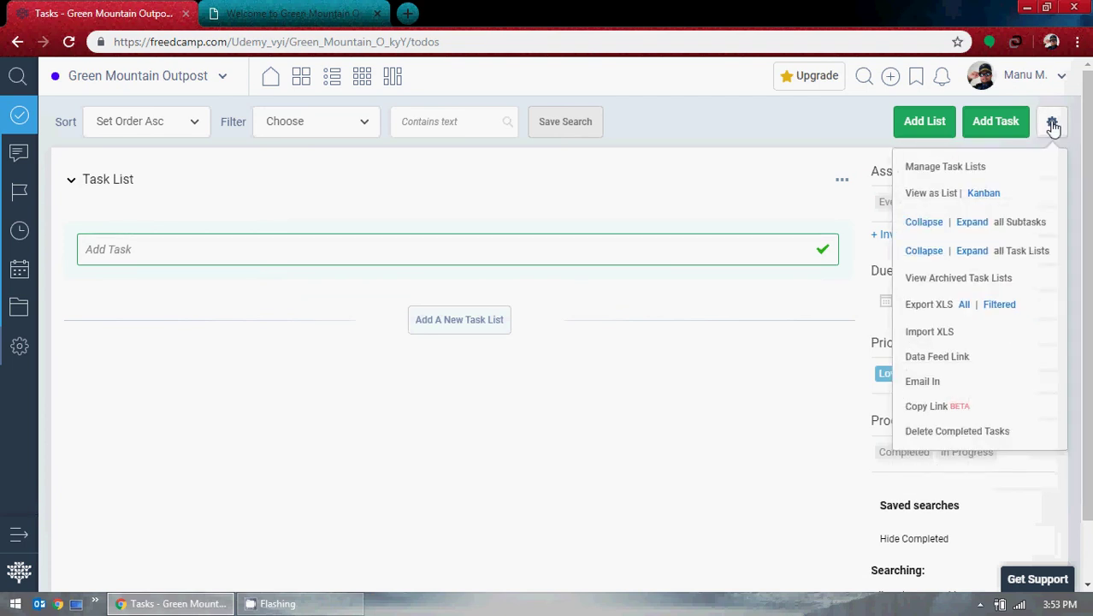
{"action": "left_click", "coordinate": [983, 197]}
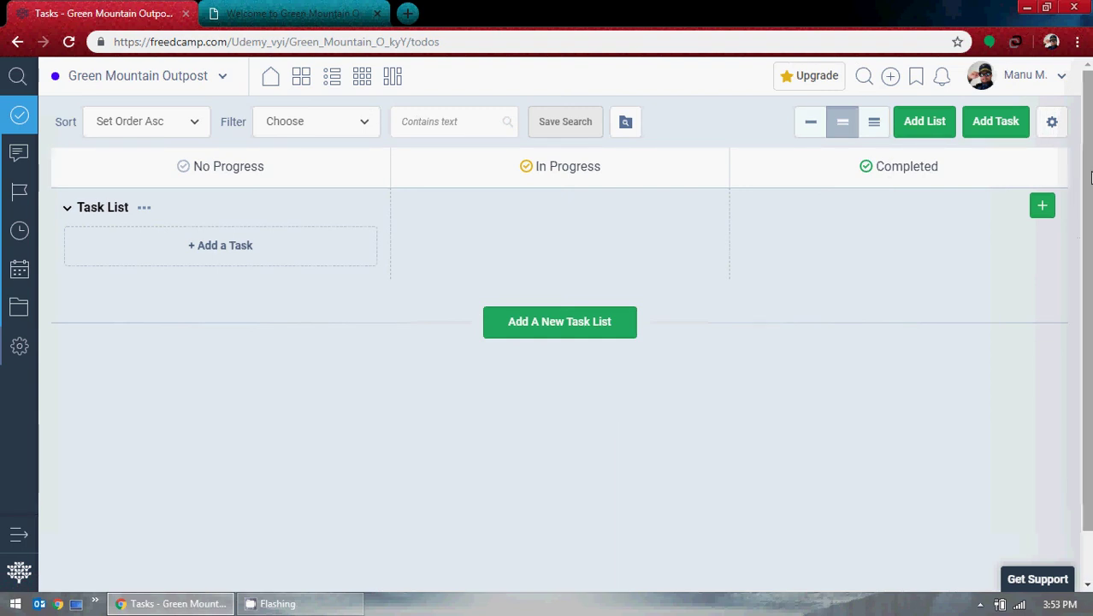
{"action": "left_click", "coordinate": [1052, 122]}
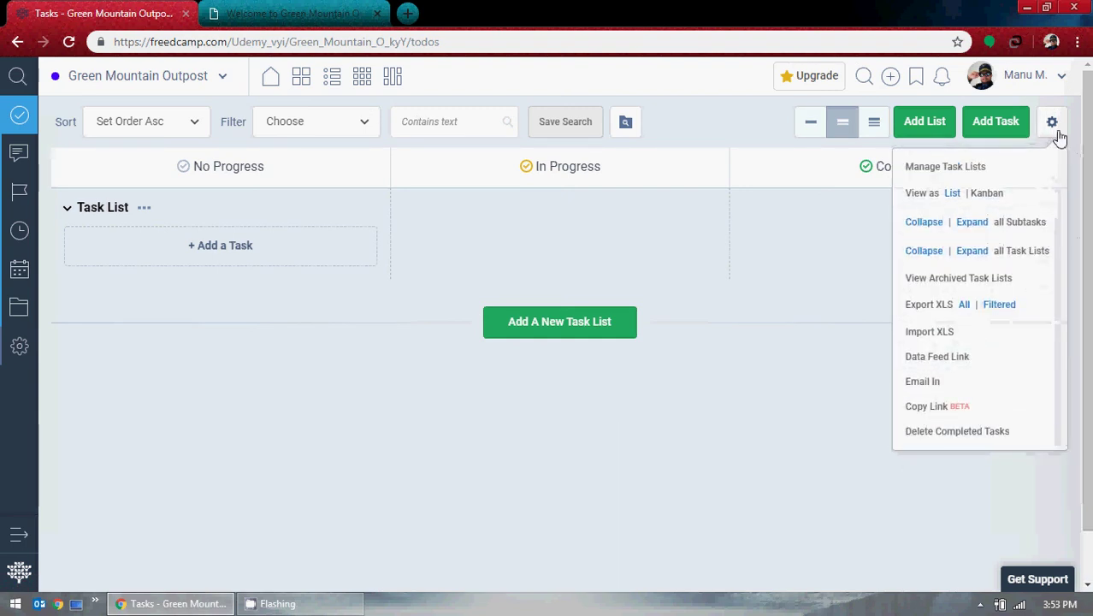
{"action": "left_click", "coordinate": [951, 195]}
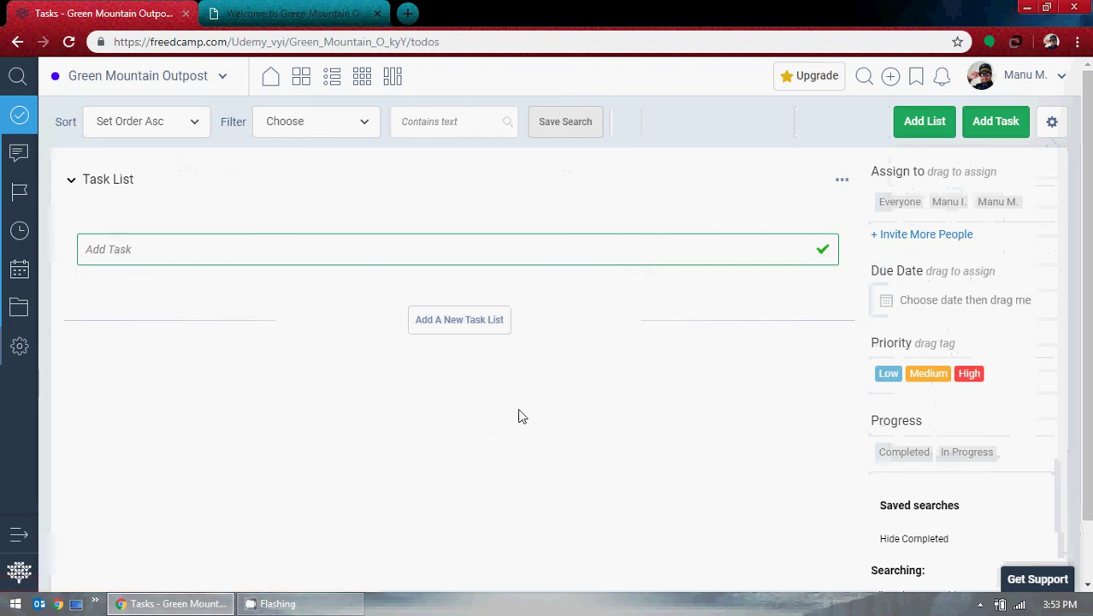
Collapse and re-expand the Task List, browse the project switcher twice, then return to the home dashboard
{"action": "left_click", "coordinate": [69, 182]}
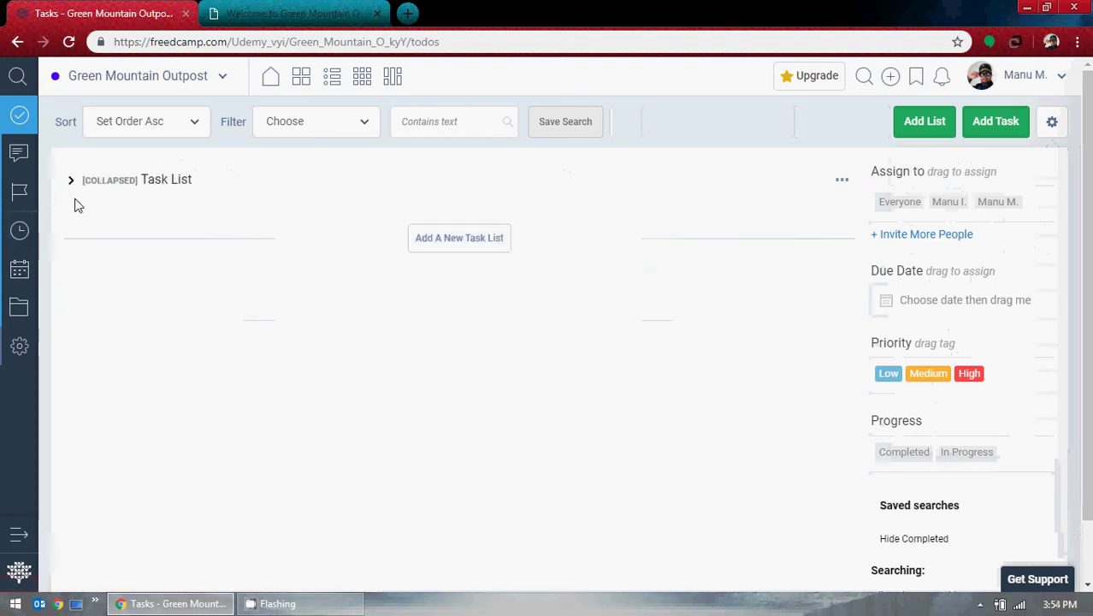
{"action": "left_click", "coordinate": [221, 80]}
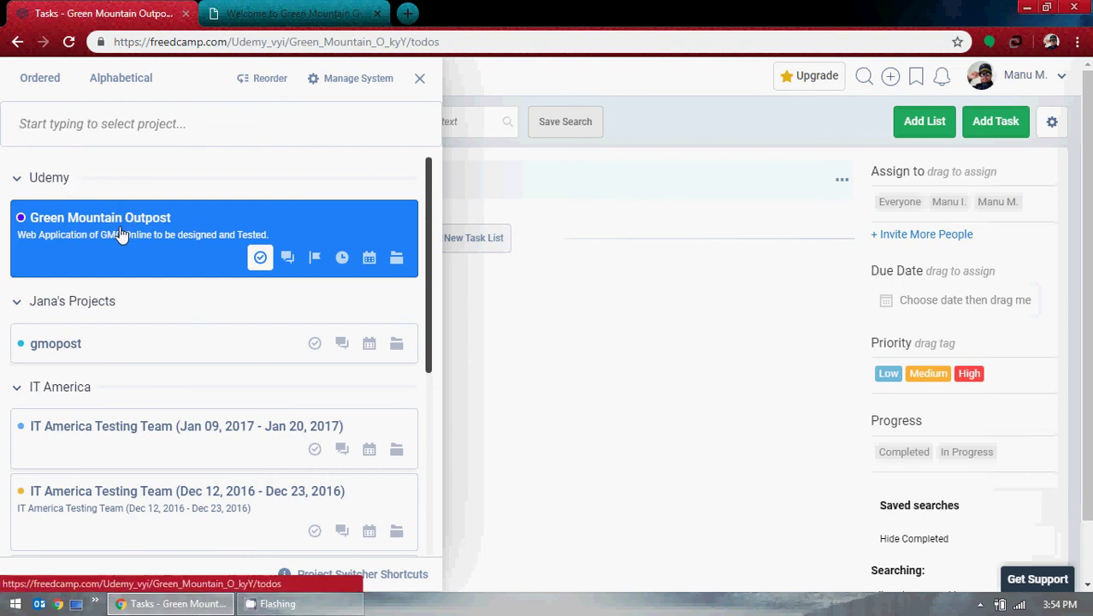
{"action": "left_click", "coordinate": [642, 220]}
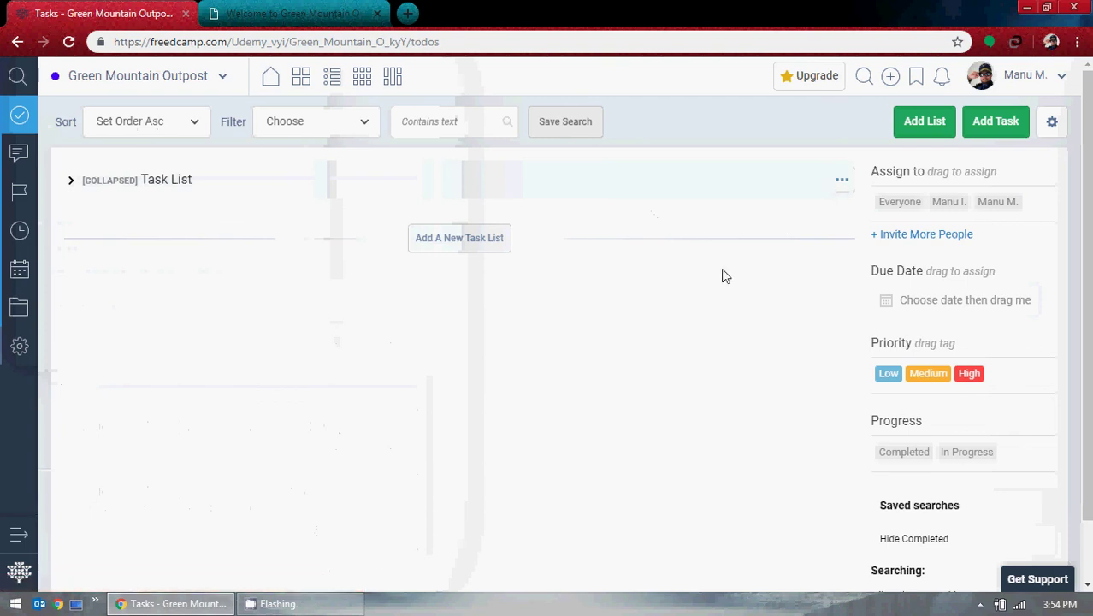
{"action": "left_click", "coordinate": [222, 79]}
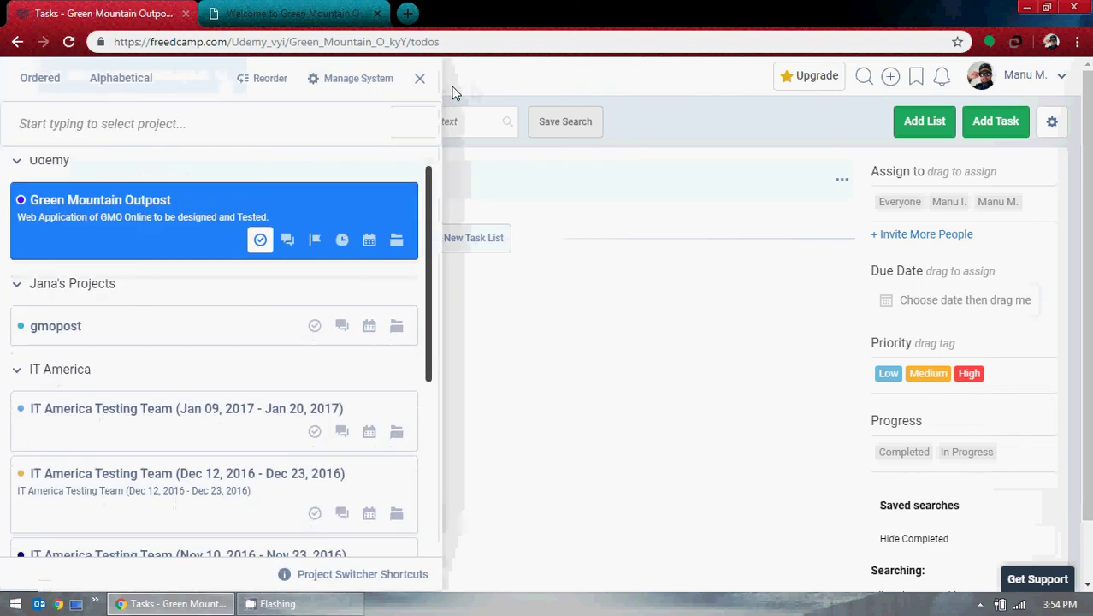
{"action": "left_click", "coordinate": [419, 78]}
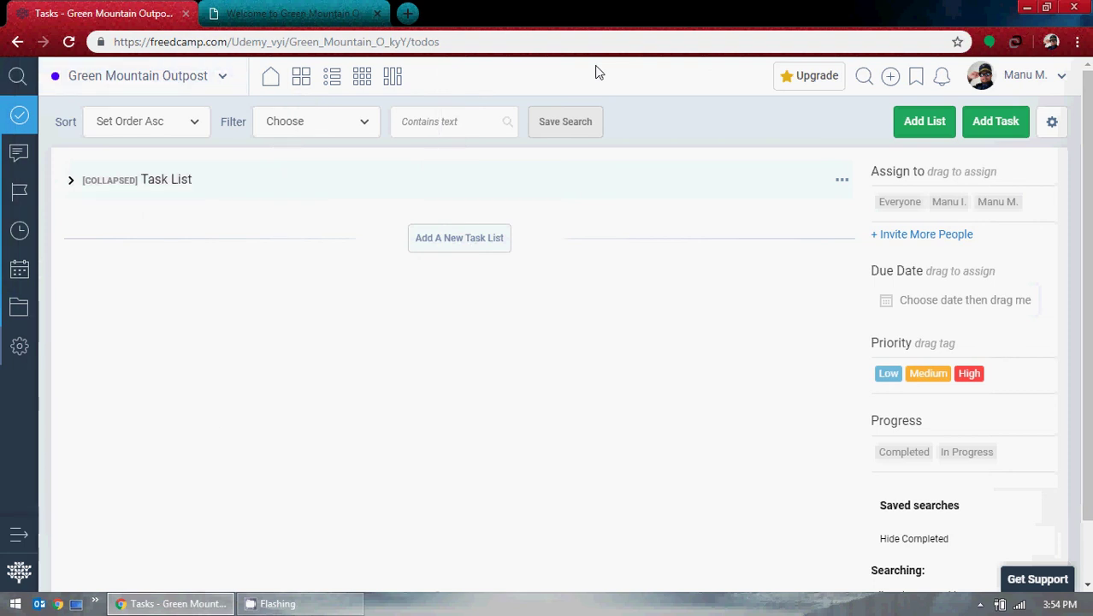
{"action": "left_click", "coordinate": [73, 181]}
{"action": "left_click", "coordinate": [266, 79]}
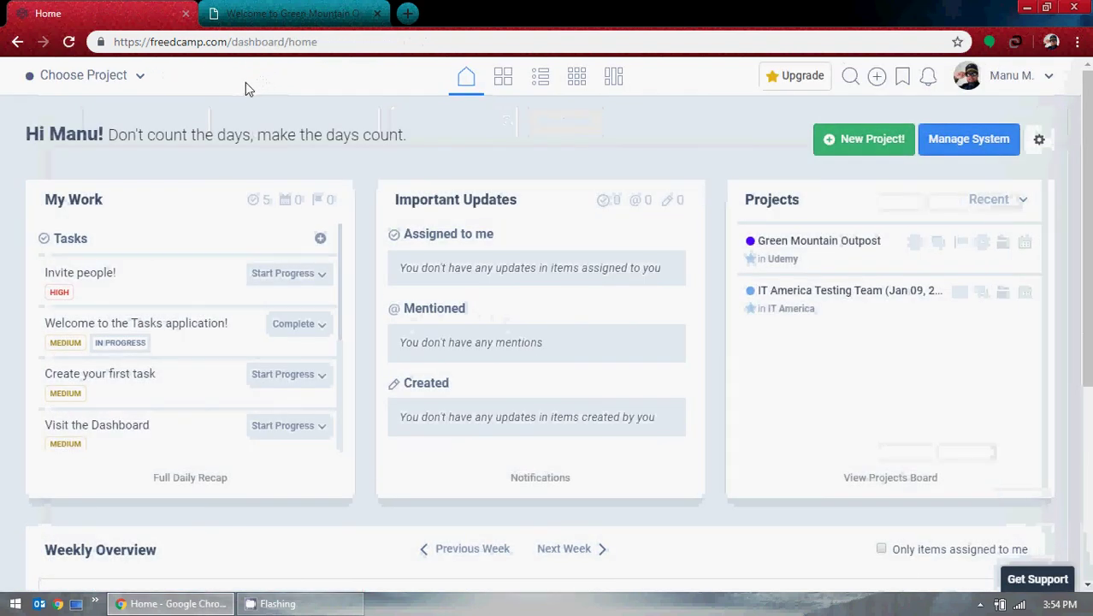
Open Manage System and bring up the Udemy group's options menu
{"action": "left_click", "coordinate": [964, 152]}
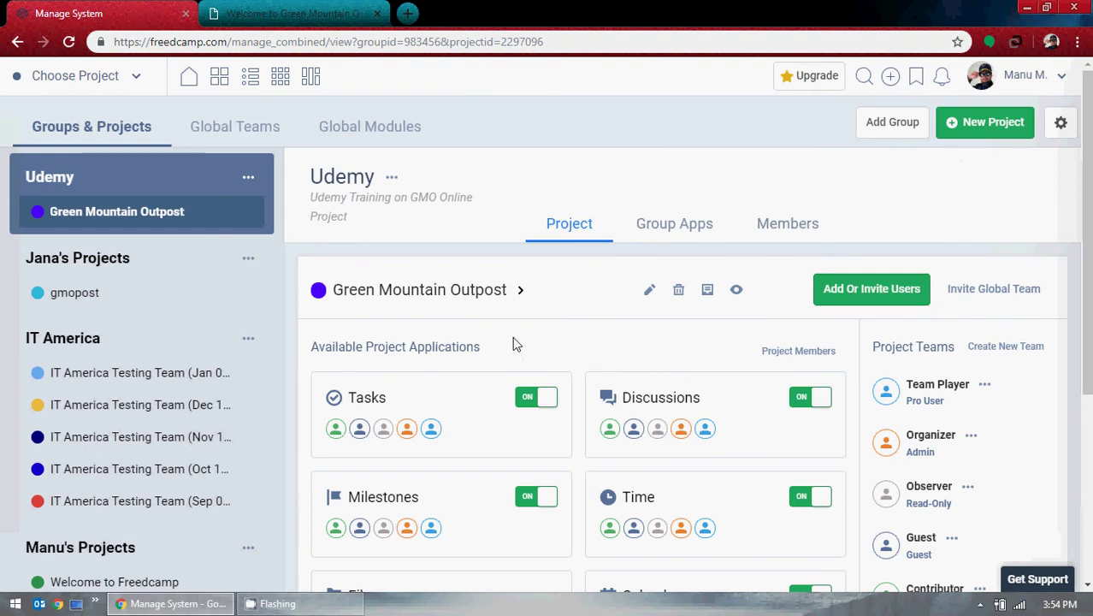
{"action": "left_click", "coordinate": [392, 178]}
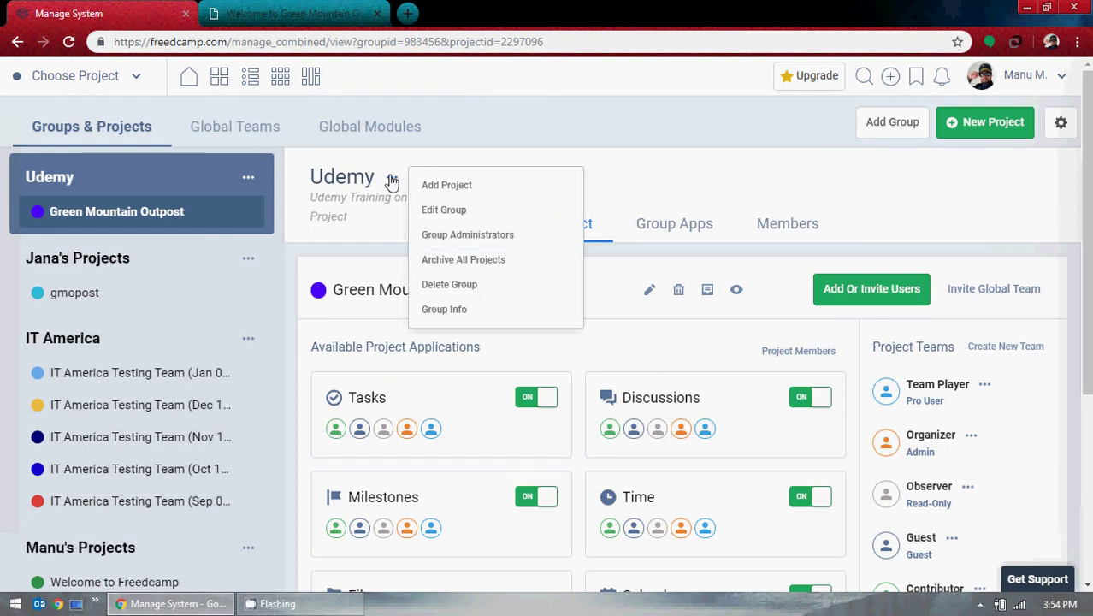
Start a new project in the Udemy group and name it 'Amazon'
{"action": "left_click", "coordinate": [474, 189]}
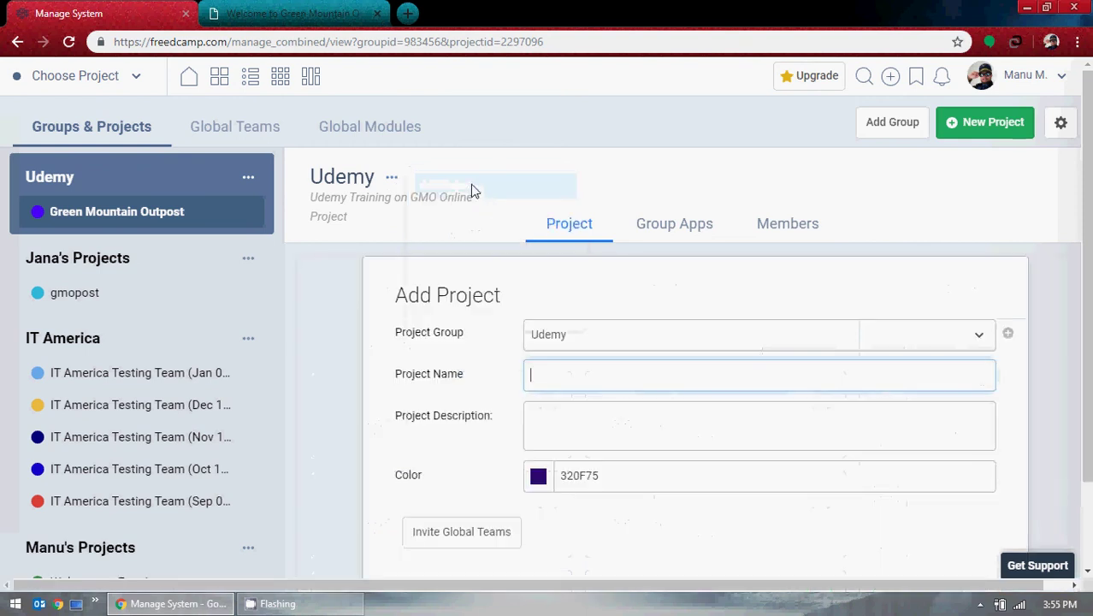
{"action": "scroll", "coordinate": [332, 370], "scroll_direction": "down", "scroll_amount": 2}
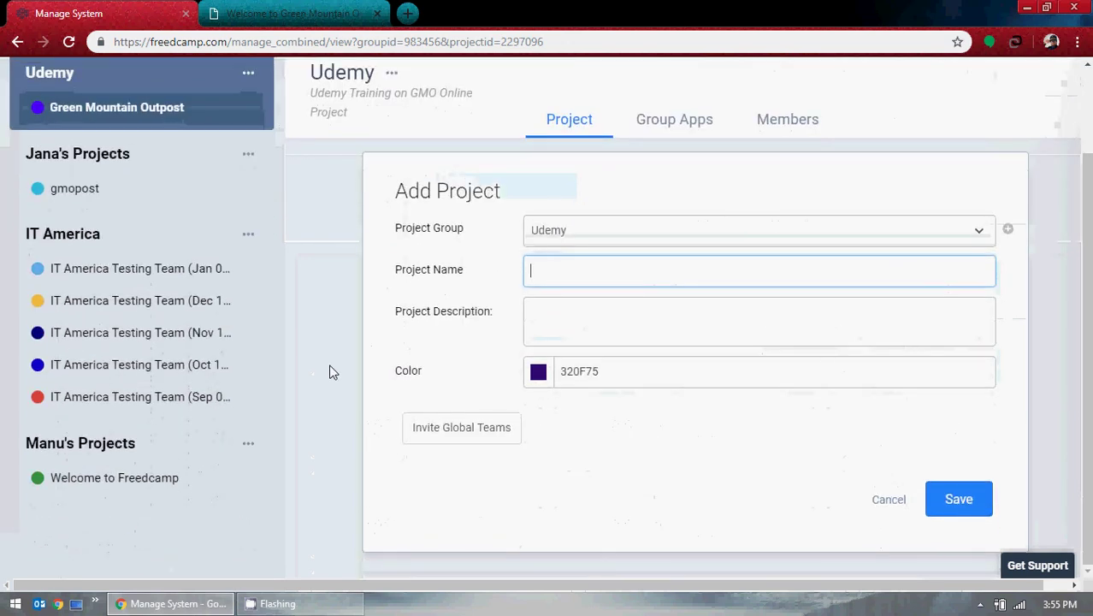
{"action": "left_click", "coordinate": [265, 14]}
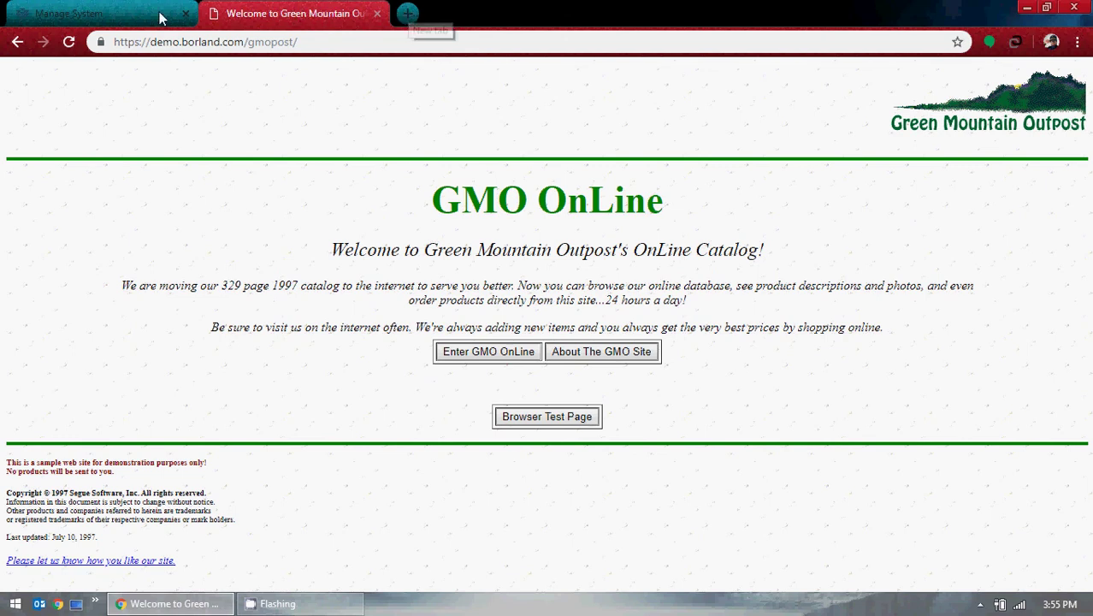
{"action": "left_click", "coordinate": [117, 14]}
{"action": "left_click", "coordinate": [604, 273]}
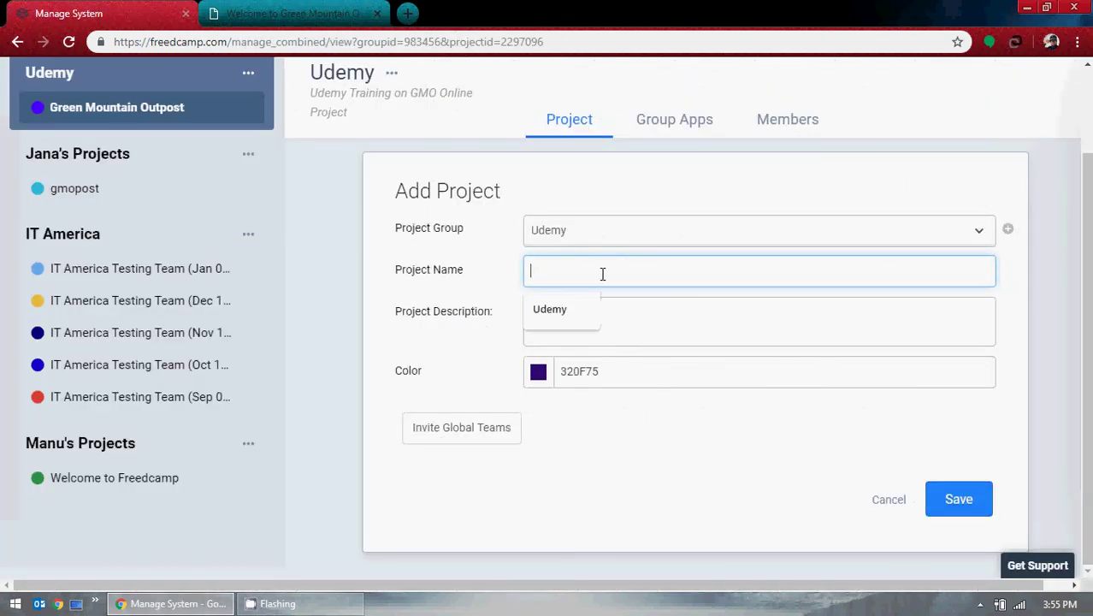
{"action": "type", "text": "Amazon"}
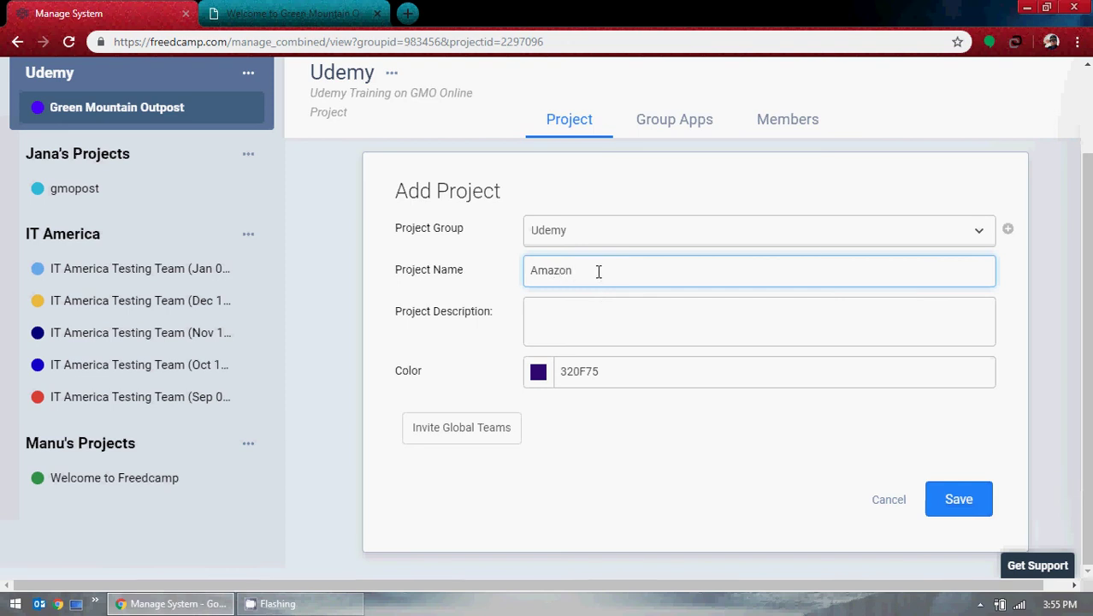
Enter the description 'Features and Functionality Testing on amazon.com', correcting the domain's typos
{"action": "left_click", "coordinate": [577, 312]}
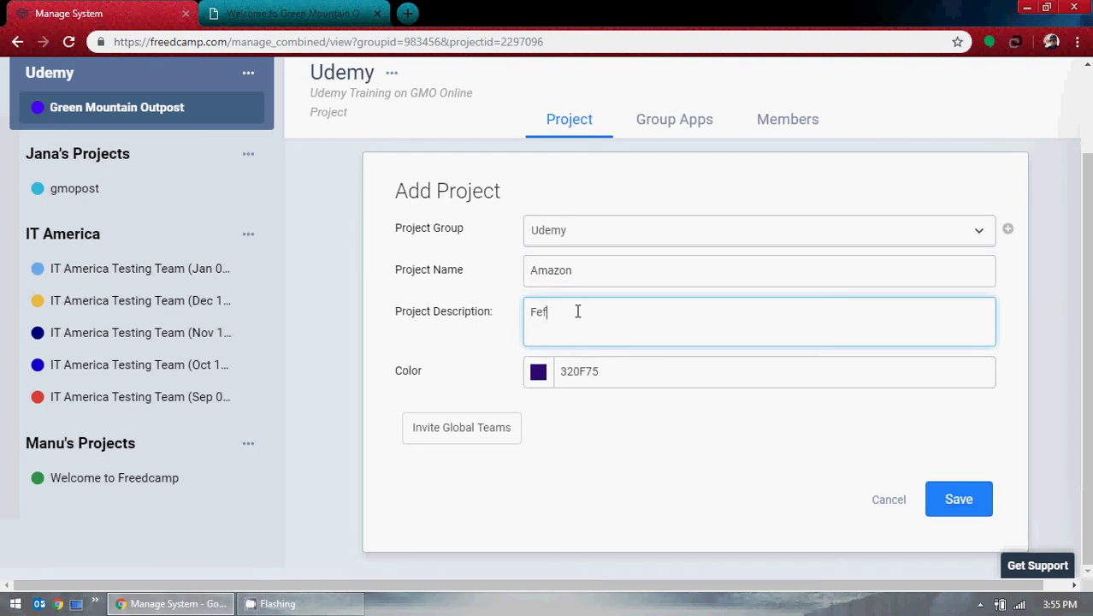
{"action": "type", "text": "Fefature"}
{"action": "type", "text": "e"}
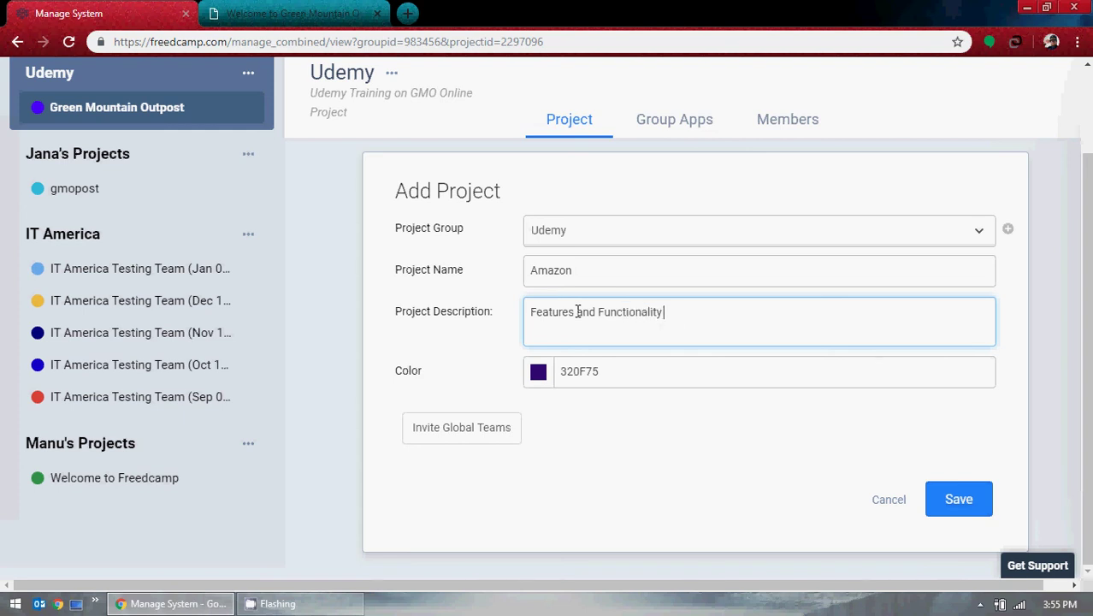
{"action": "type", "text": "Testing on Amazon.com"}
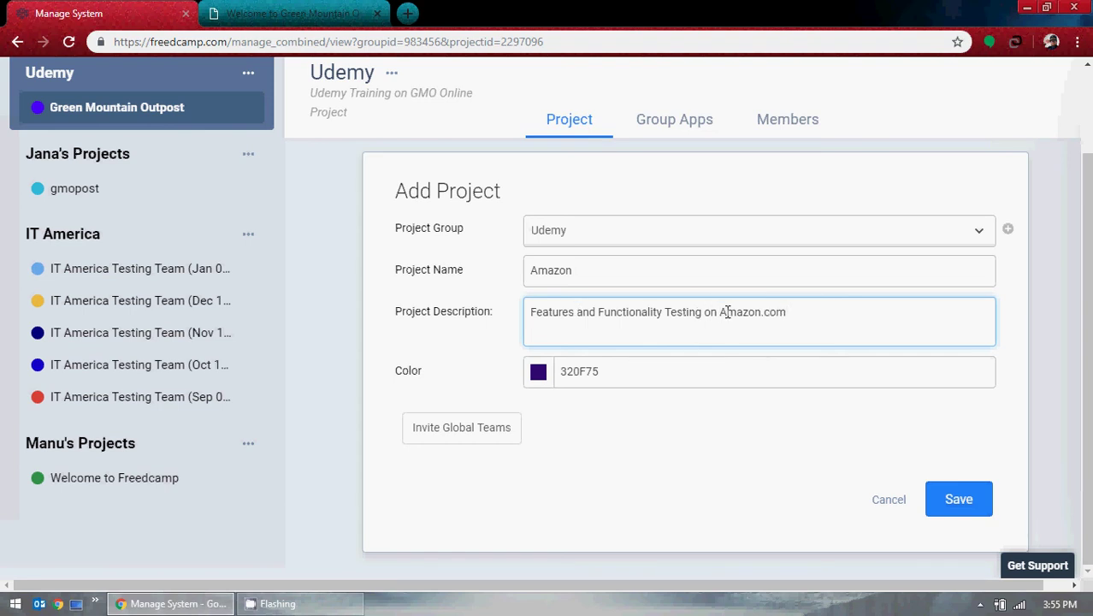
{"action": "key", "text": "BackSpace"}
{"action": "type", "text": "a"}
{"action": "key", "text": "BackSpace"}
{"action": "type", "text": "a"}
Colour the Amazon project bright green (7cd91f) and save it to the Udemy group
{"action": "left_click", "coordinate": [538, 373]}
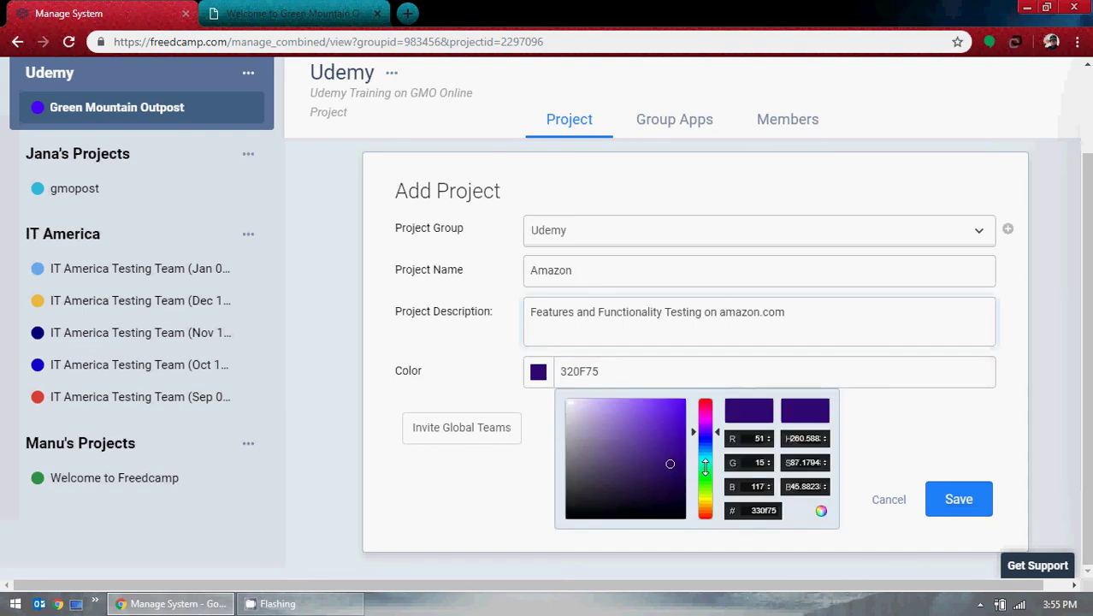
{"action": "mouse_move", "coordinate": [705, 467]}
{"action": "left_mouse_down"}
{"action": "mouse_move", "coordinate": [705, 483]}
{"action": "mouse_move", "coordinate": [683, 402]}
{"action": "mouse_move", "coordinate": [692, 384]}
{"action": "mouse_move", "coordinate": [663, 456]}
{"action": "mouse_move", "coordinate": [676, 468]}
{"action": "mouse_move", "coordinate": [678, 432]}
{"action": "mouse_move", "coordinate": [665, 423]}
{"action": "mouse_move", "coordinate": [662, 433]}
{"action": "left_mouse_up"}
{"action": "left_click_drag", "start_coordinate": [704, 499], "coordinate": [705, 483]}
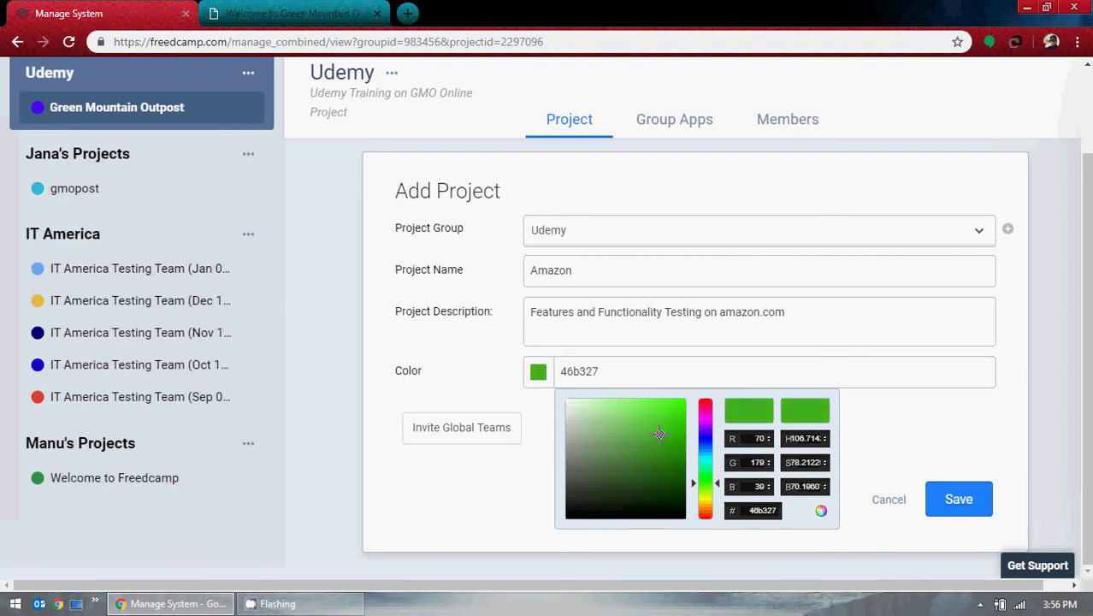
{"action": "left_click_drag", "start_coordinate": [659, 435], "coordinate": [669, 416]}
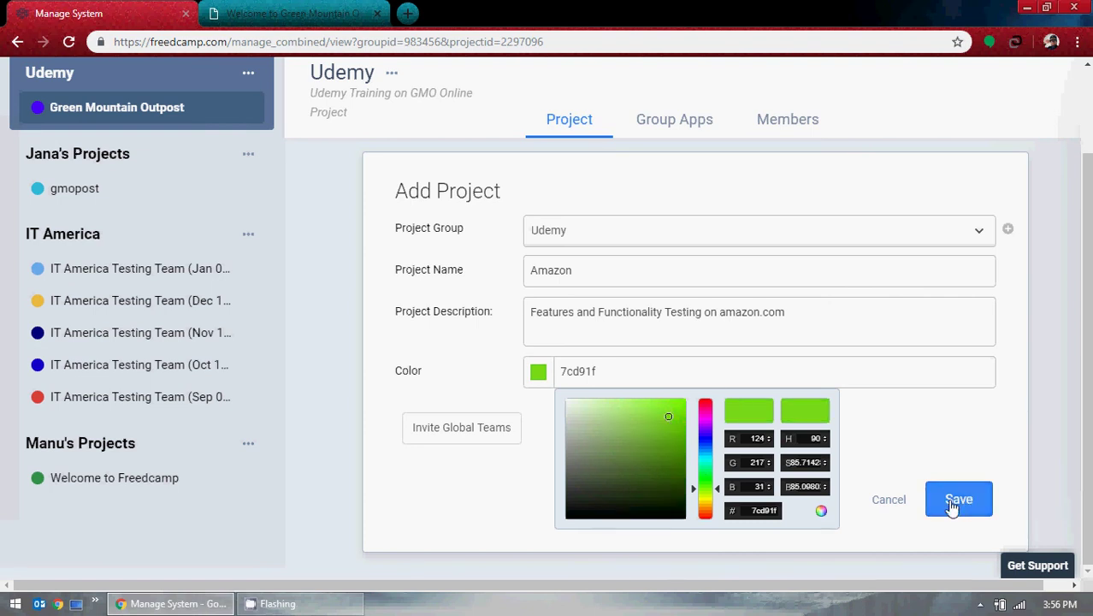
{"action": "left_click", "coordinate": [878, 437]}
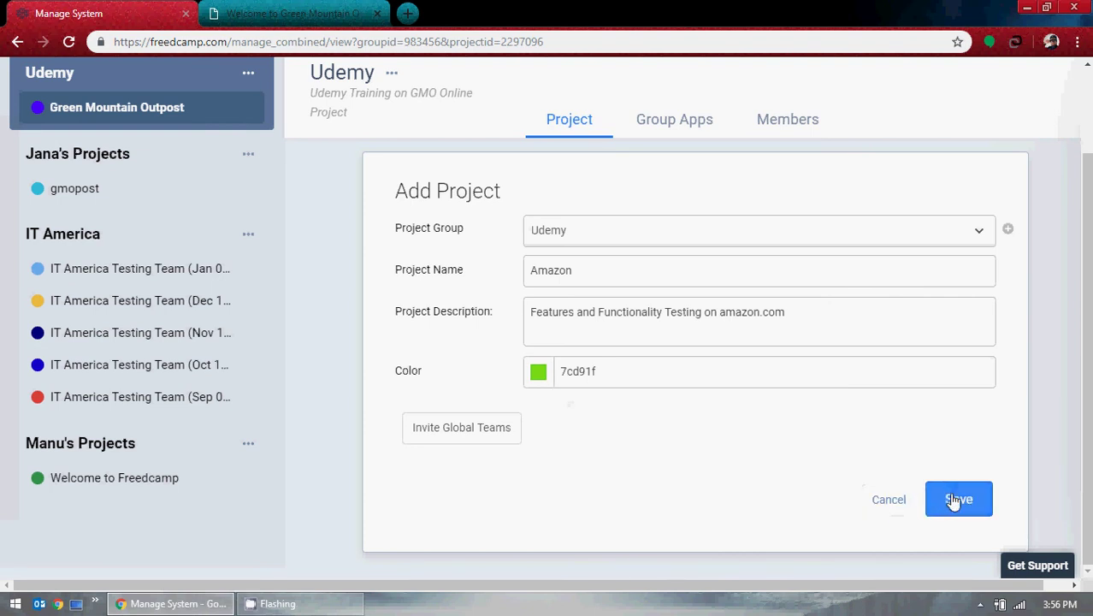
{"action": "left_click", "coordinate": [603, 372]}
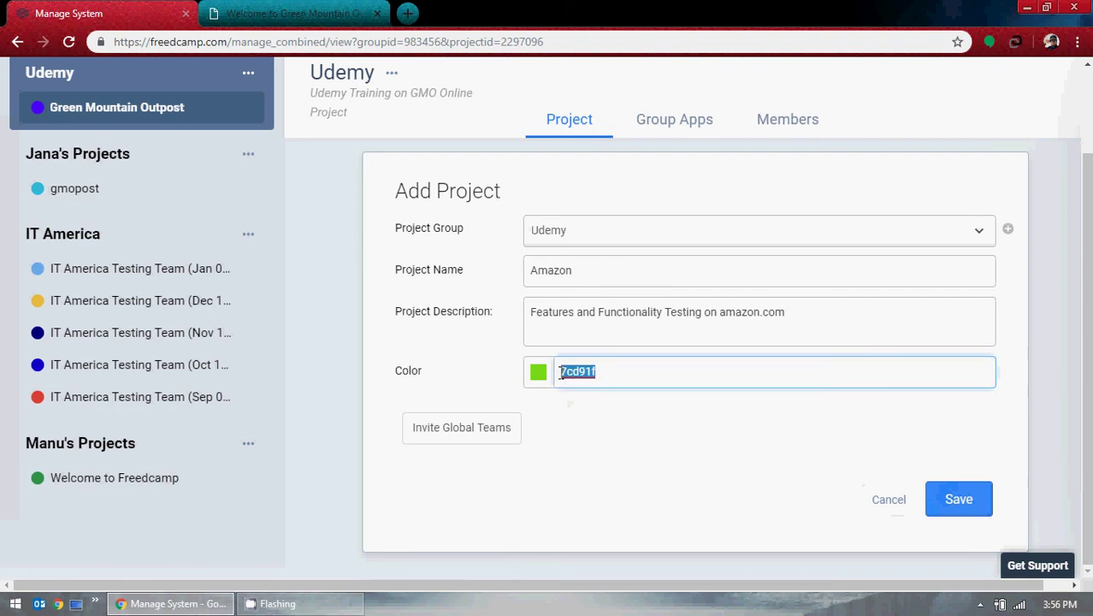
{"action": "left_click", "coordinate": [905, 409]}
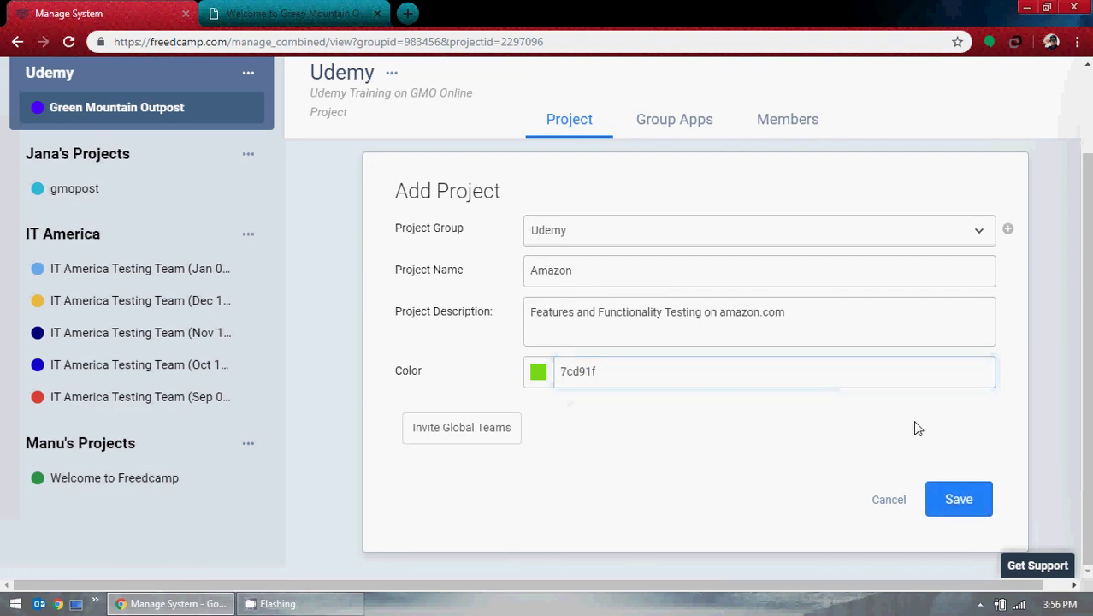
{"action": "left_click", "coordinate": [959, 500]}
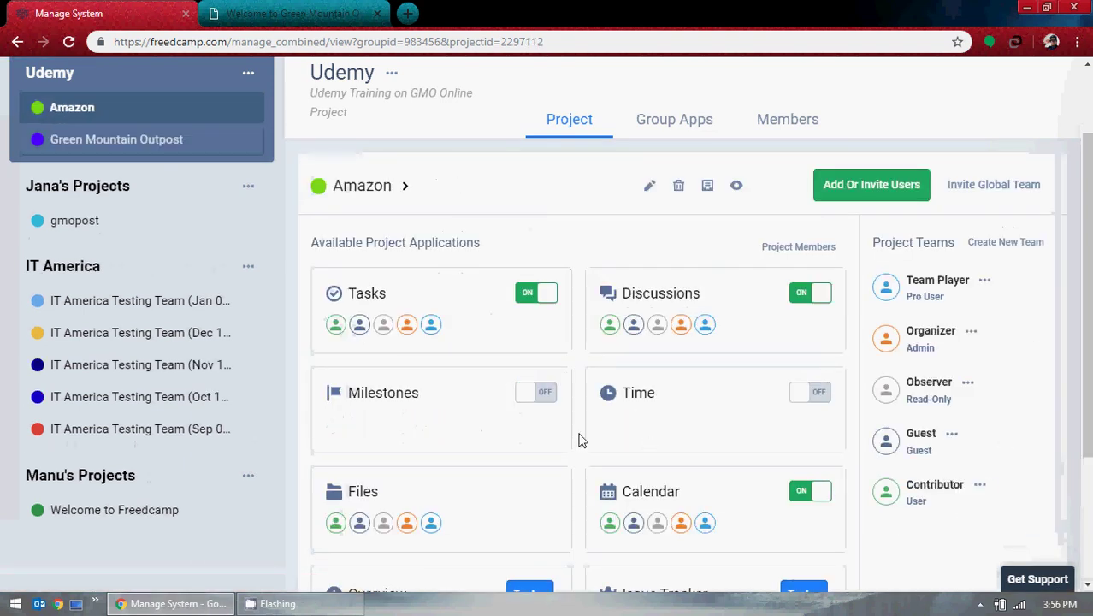
Switch Amazon's Milestones and Time applications on, then show the Udemy Group Apps
{"action": "scroll", "coordinate": [578, 439], "scroll_direction": "down", "scroll_amount": 1}
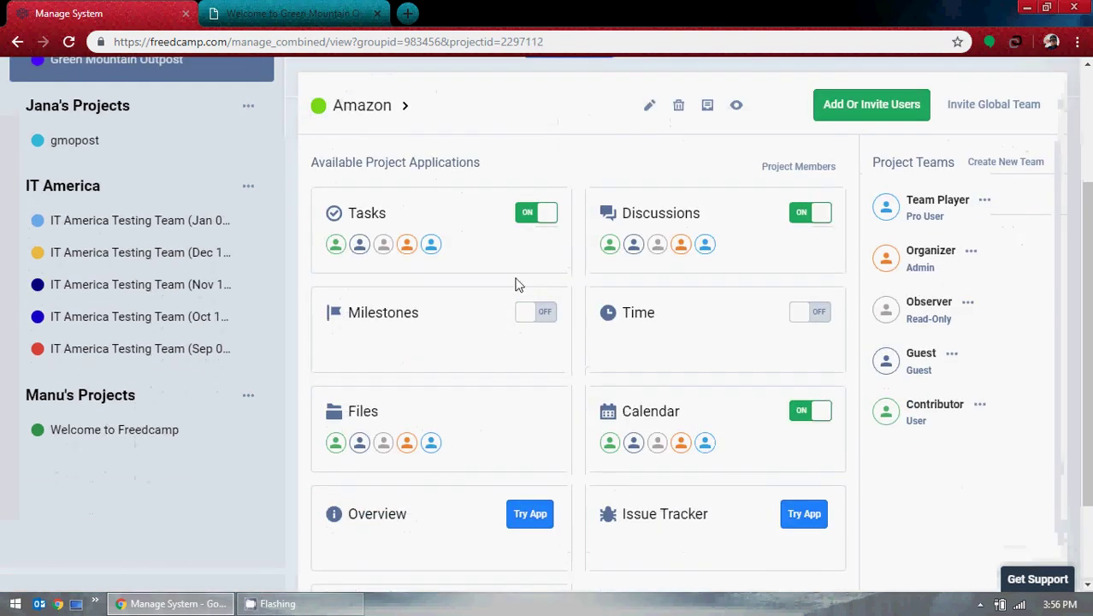
{"action": "left_click", "coordinate": [550, 318]}
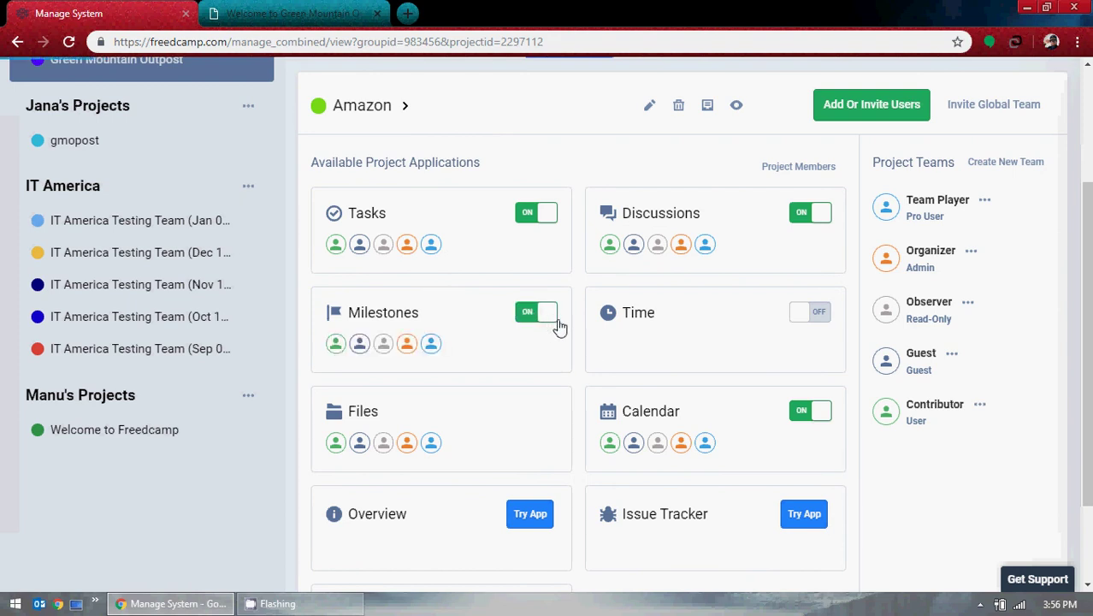
{"action": "left_click", "coordinate": [554, 322]}
{"action": "left_click", "coordinate": [550, 325]}
{"action": "scroll", "coordinate": [822, 362], "scroll_direction": "down", "scroll_amount": 2}
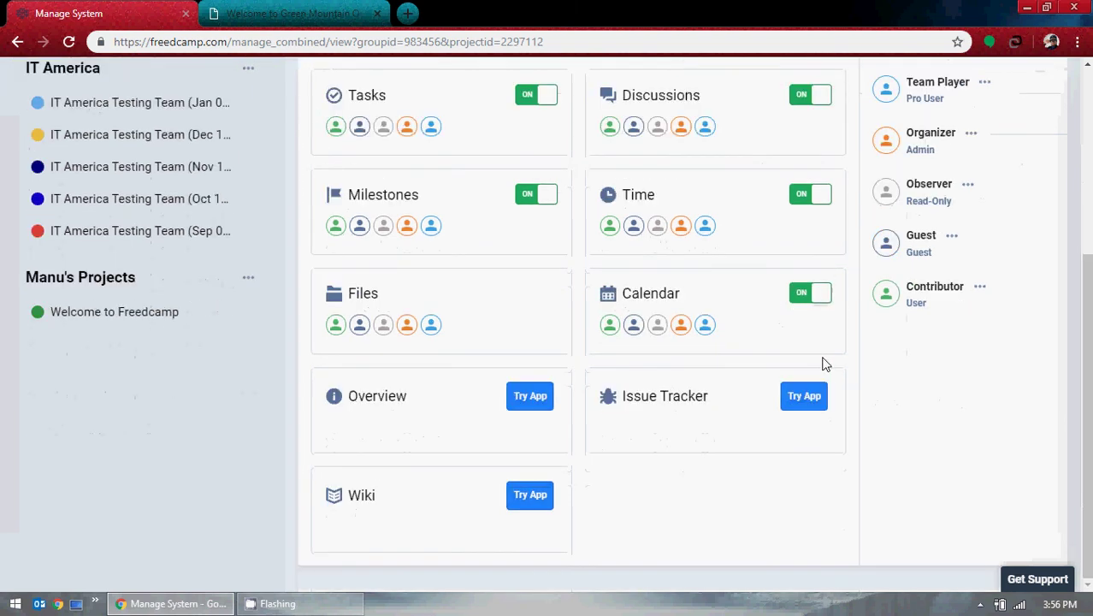
{"action": "scroll", "coordinate": [822, 362], "scroll_direction": "up", "scroll_amount": 4}
{"action": "scroll", "coordinate": [729, 372], "scroll_direction": "down", "scroll_amount": 1}
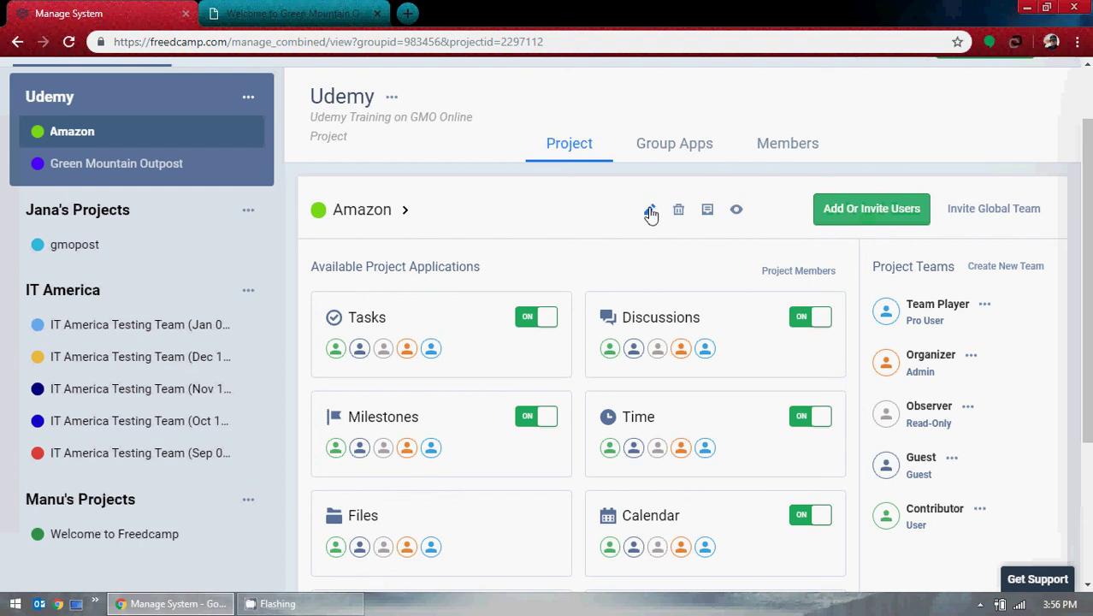
{"action": "left_click", "coordinate": [664, 150]}
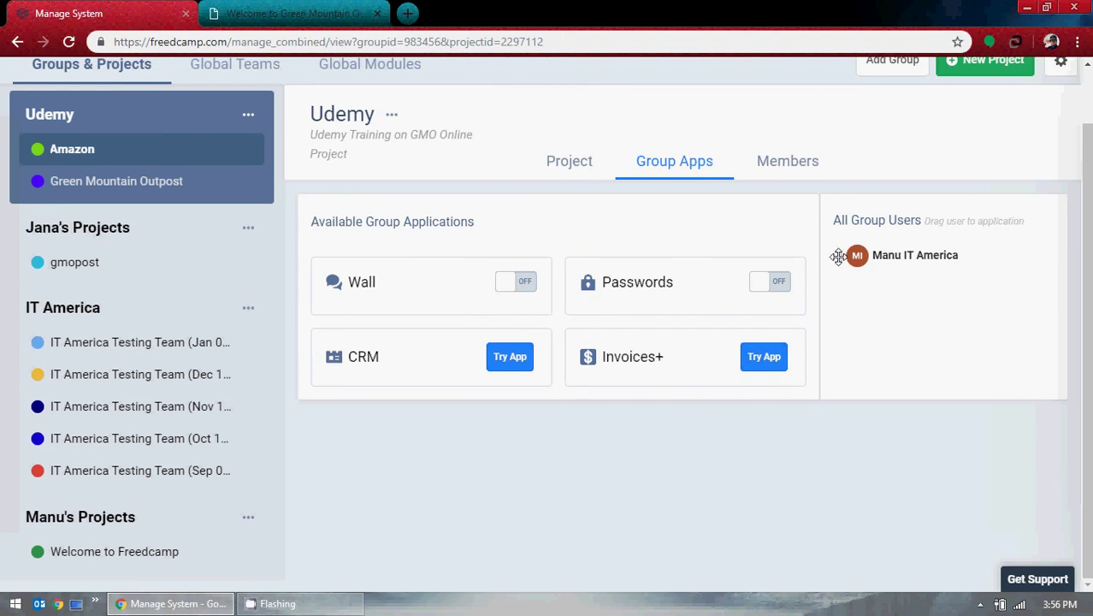
View the Udemy group's Members list and inspect the group member's action menu
{"action": "left_click", "coordinate": [764, 168]}
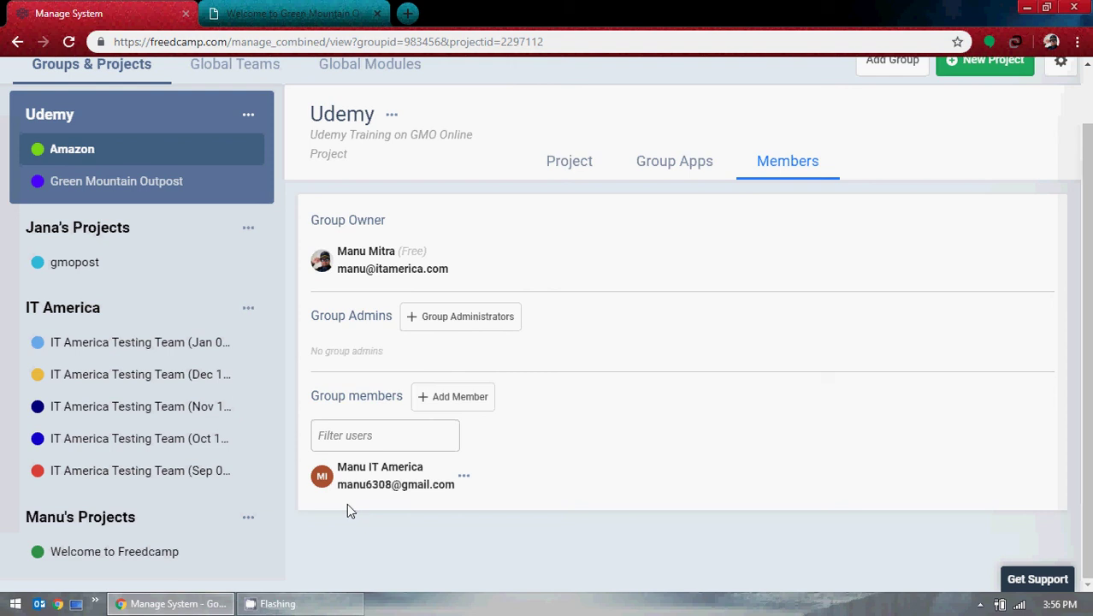
{"action": "left_click", "coordinate": [463, 477]}
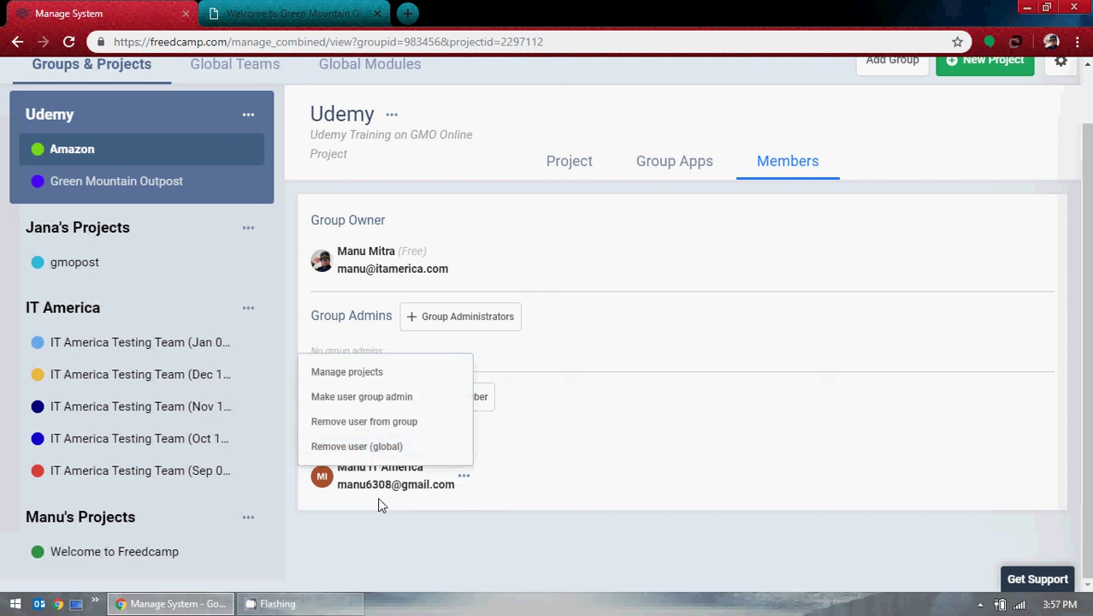
{"action": "left_click", "coordinate": [387, 563]}
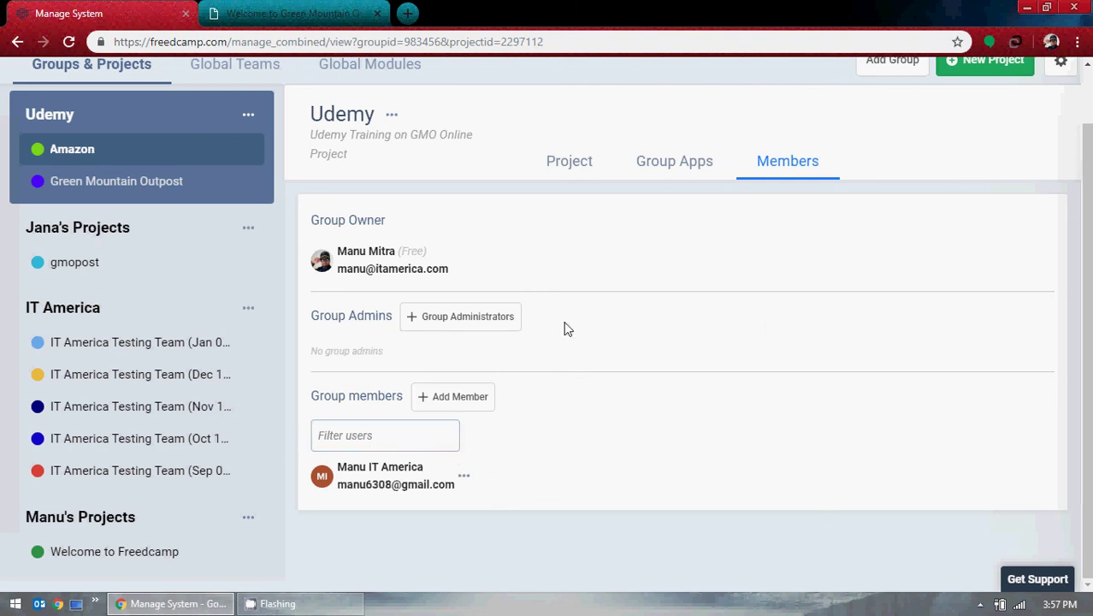
{"action": "scroll", "coordinate": [610, 465], "scroll_direction": "up", "scroll_amount": 1}
{"action": "scroll", "coordinate": [608, 466], "scroll_direction": "up", "scroll_amount": 1}
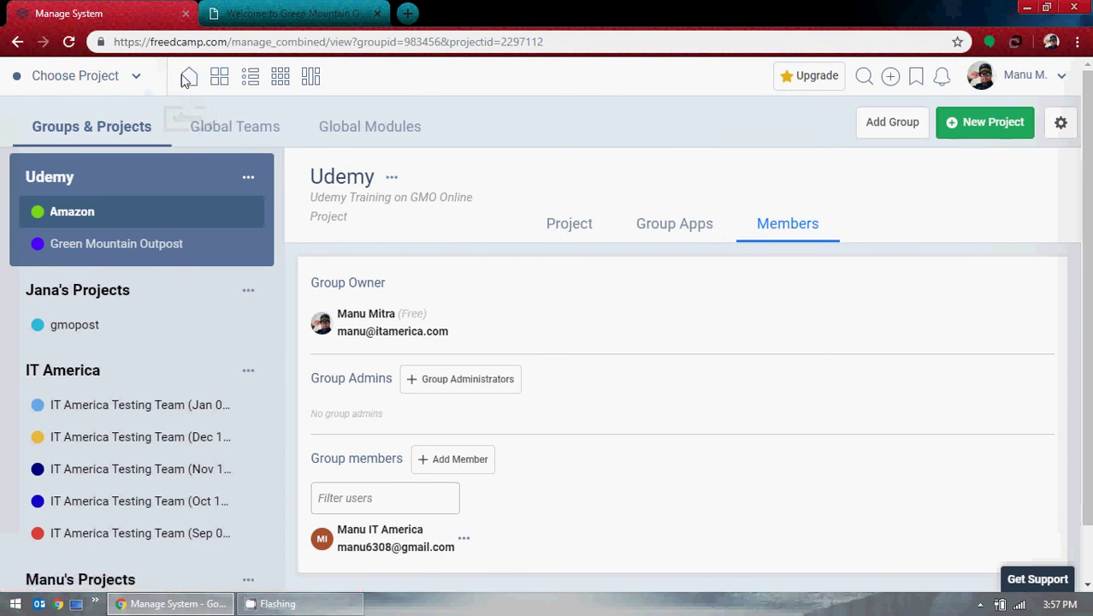
Return to the dashboard and browse the project switcher list before closing it
{"action": "left_click", "coordinate": [194, 81]}
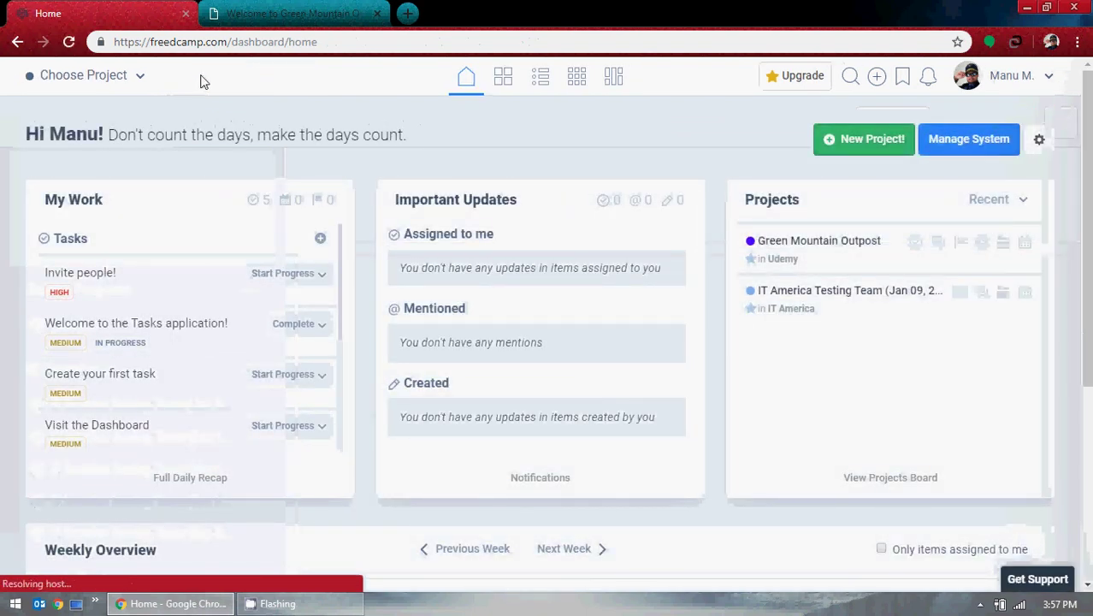
{"action": "left_click", "coordinate": [140, 80]}
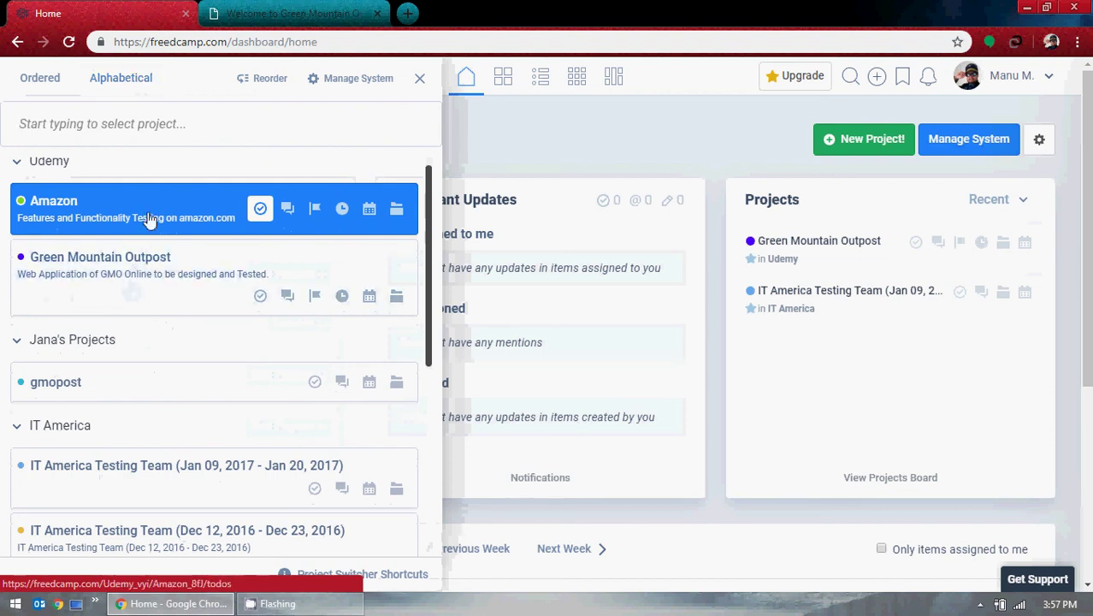
{"action": "scroll", "coordinate": [149, 244], "scroll_direction": "up", "scroll_amount": 1}
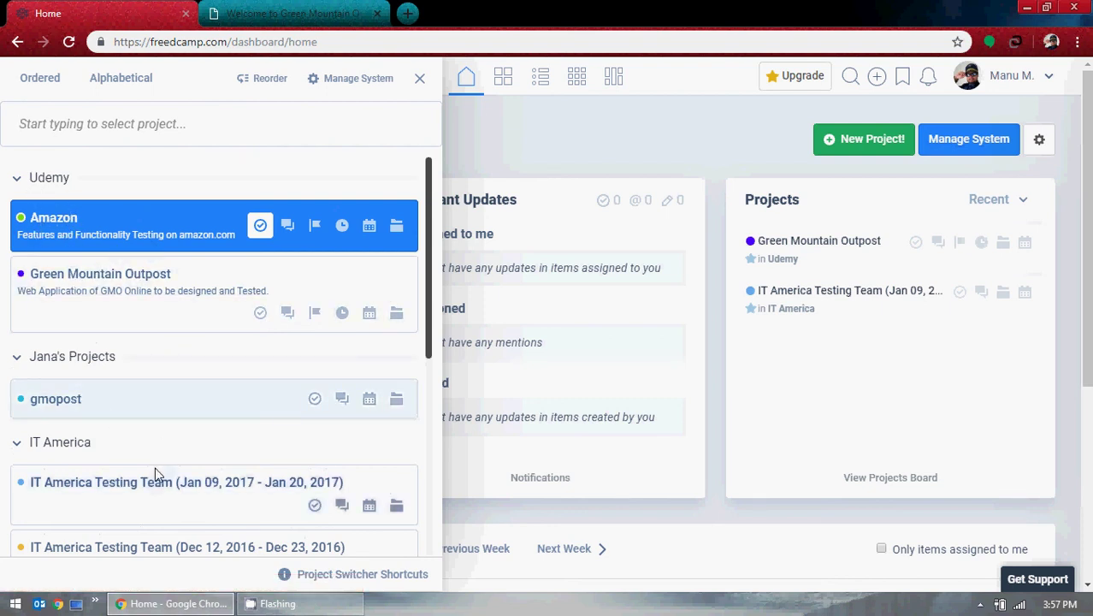
{"action": "scroll", "coordinate": [157, 476], "scroll_direction": "down", "scroll_amount": 3}
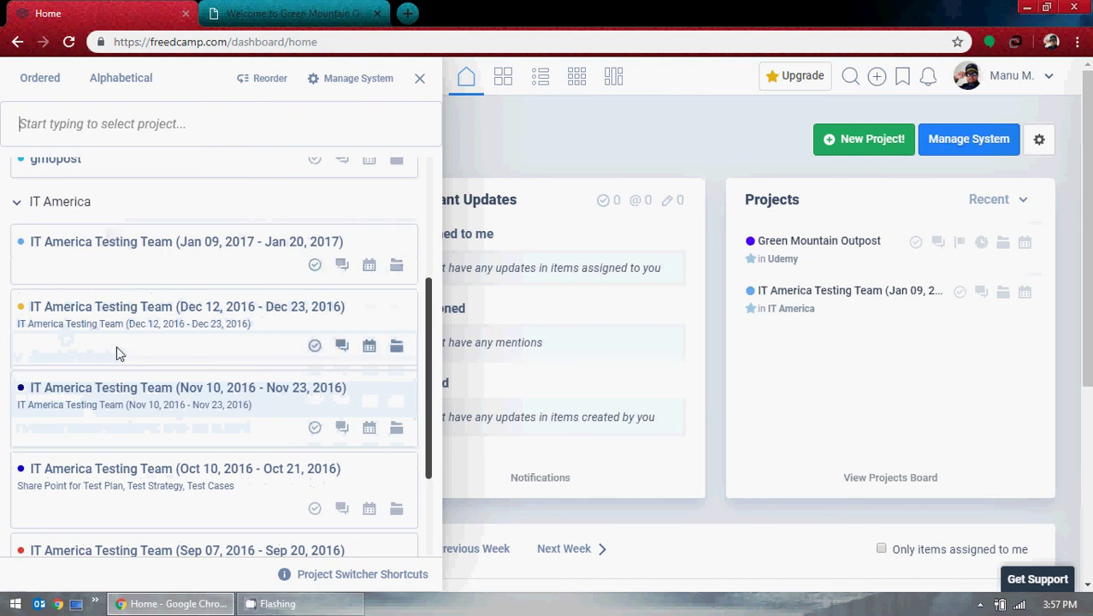
{"action": "scroll", "coordinate": [112, 411], "scroll_direction": "down", "scroll_amount": 2}
{"action": "scroll", "coordinate": [111, 381], "scroll_direction": "up", "scroll_amount": 5}
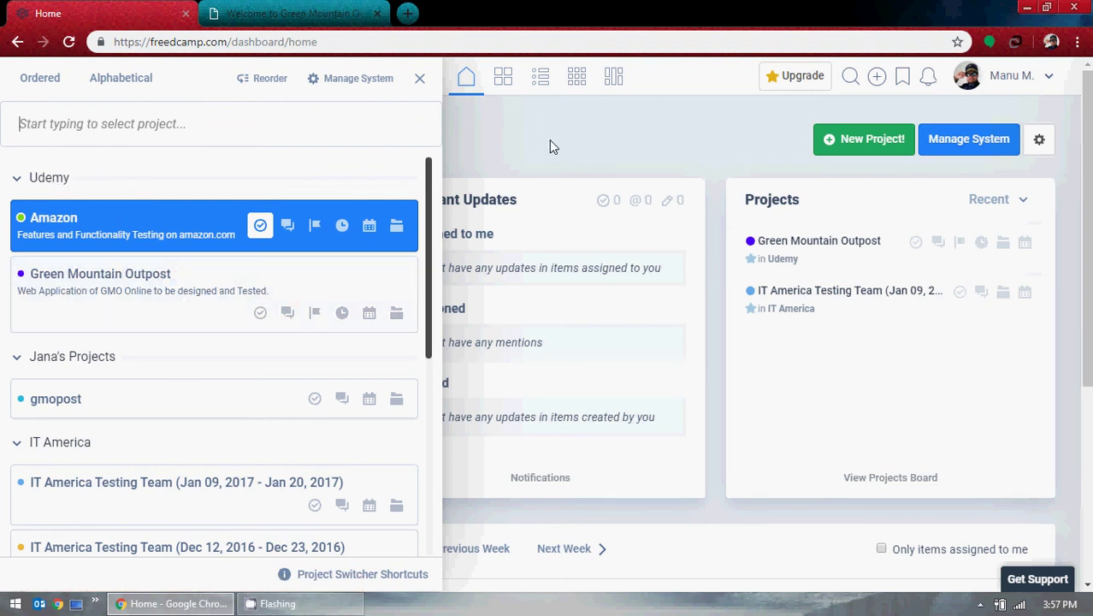
{"action": "left_click", "coordinate": [419, 78]}
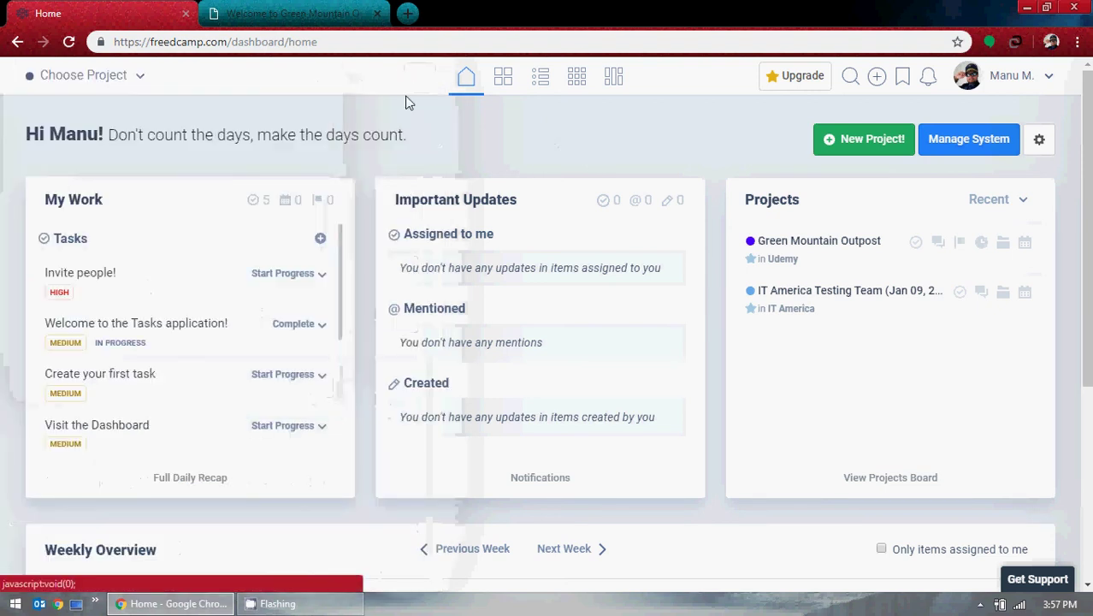
Close the Green Mountain Outpost welcome tab and reload the home dashboard
{"action": "left_click", "coordinate": [267, 24]}
{"action": "left_click", "coordinate": [377, 13]}
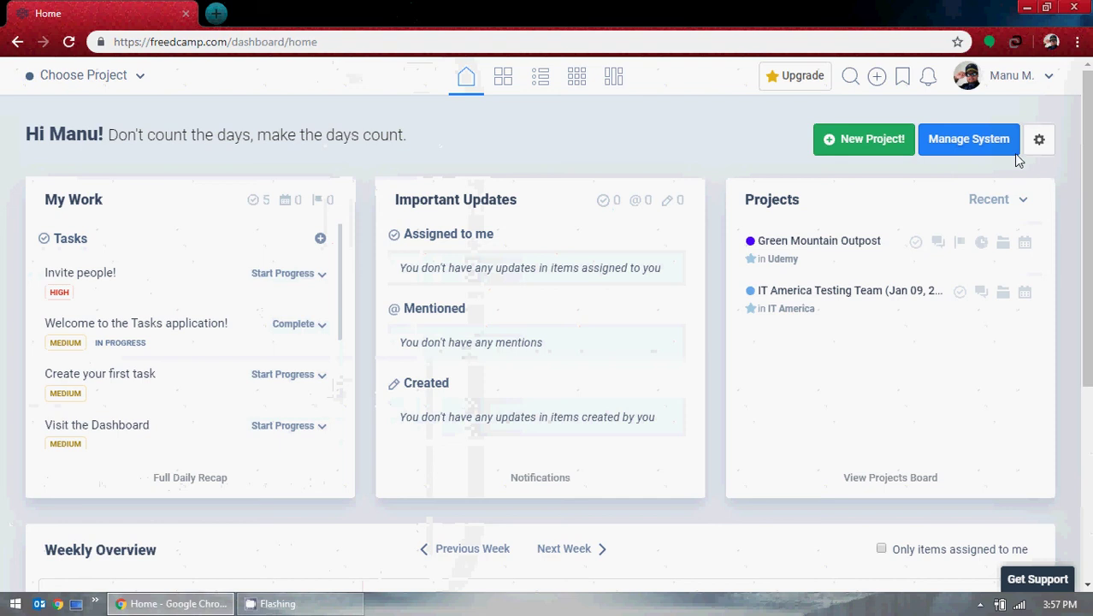
{"action": "left_click", "coordinate": [468, 89]}
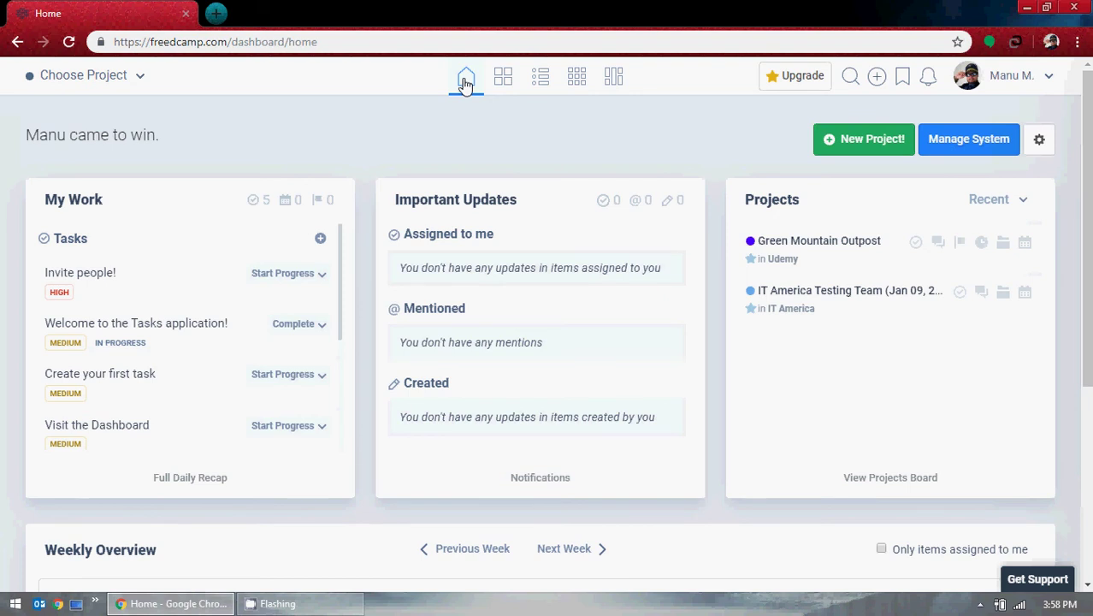
Delete the Amazon project from the Udemy group in Manage System, confirming Yes
{"action": "left_click", "coordinate": [993, 143]}
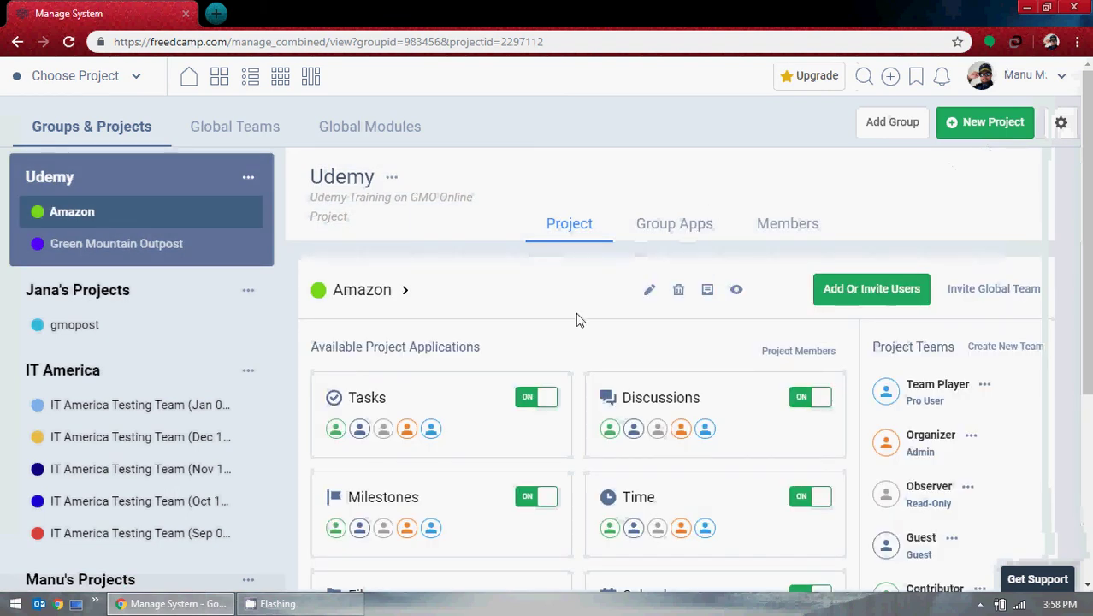
{"action": "left_click", "coordinate": [403, 303]}
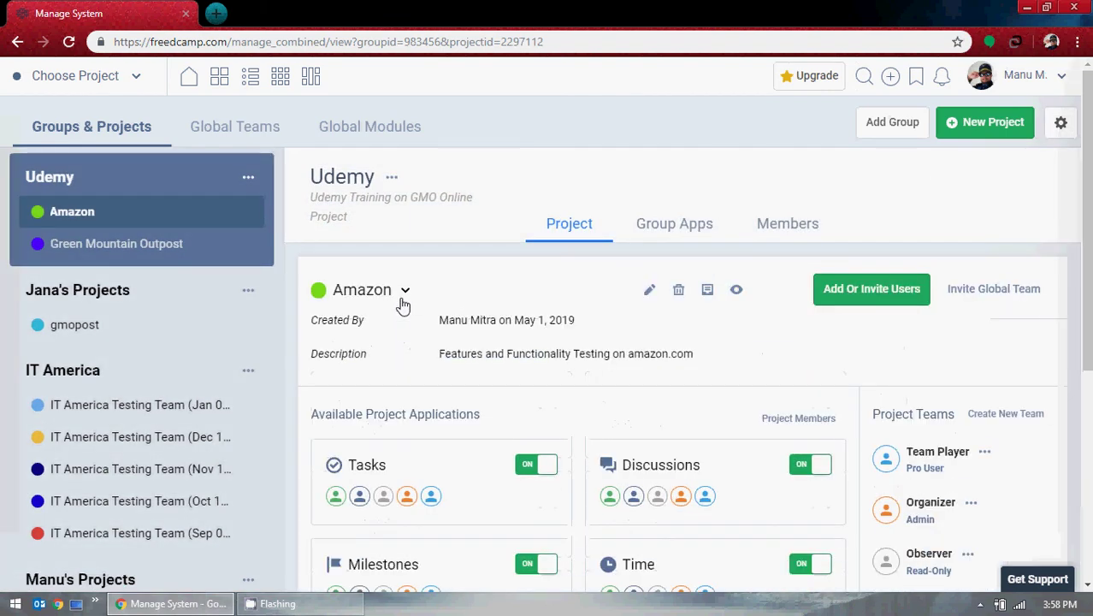
{"action": "scroll", "coordinate": [464, 349], "scroll_direction": "down", "scroll_amount": 2}
{"action": "scroll", "coordinate": [464, 349], "scroll_direction": "up", "scroll_amount": 2}
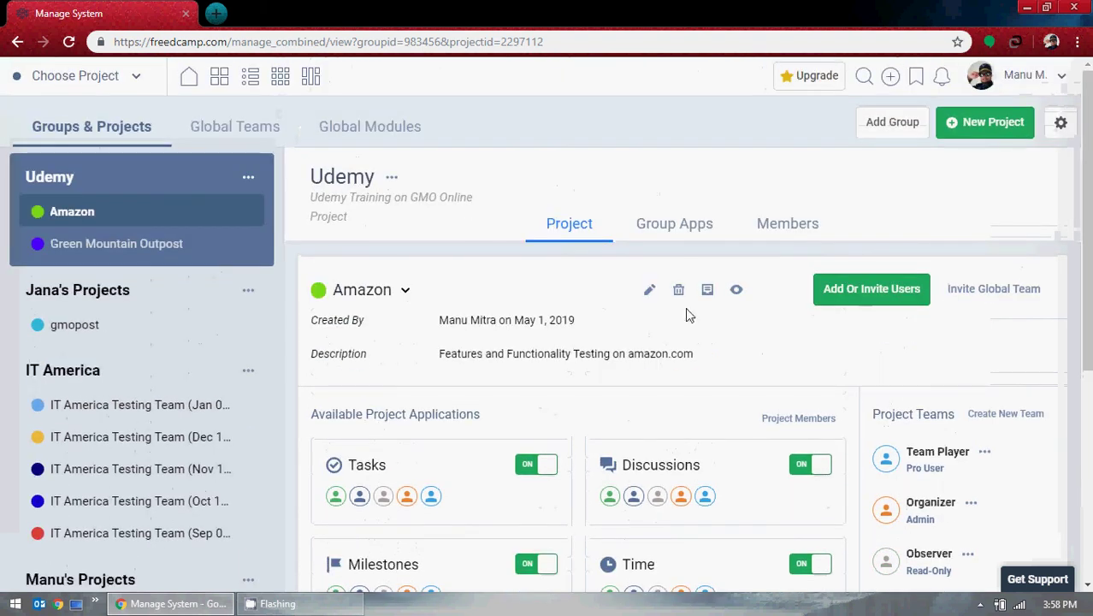
{"action": "left_click", "coordinate": [678, 293]}
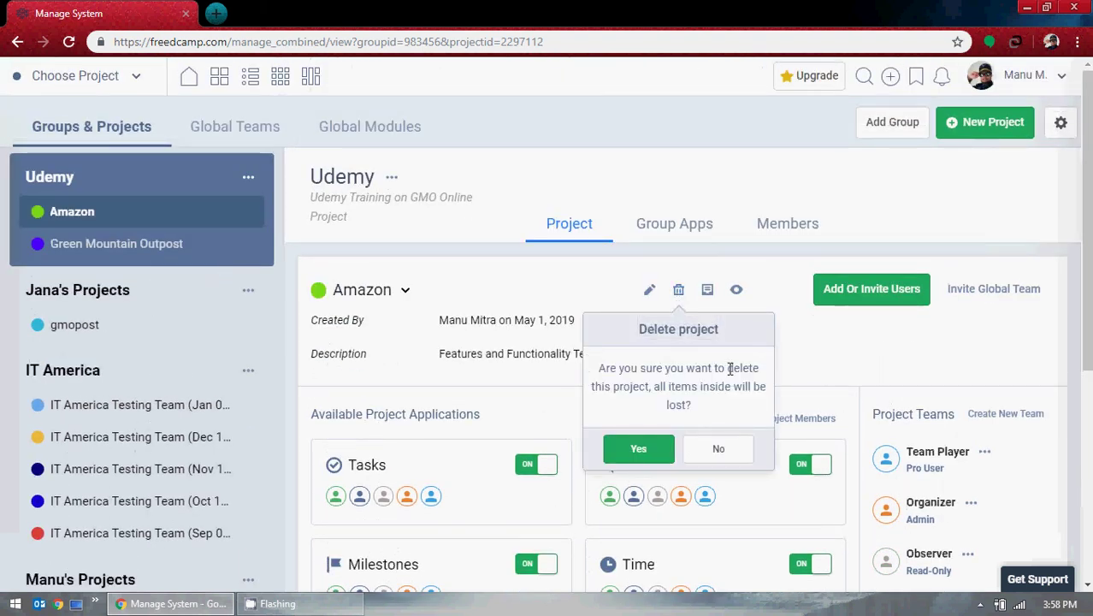
{"action": "left_click", "coordinate": [638, 451]}
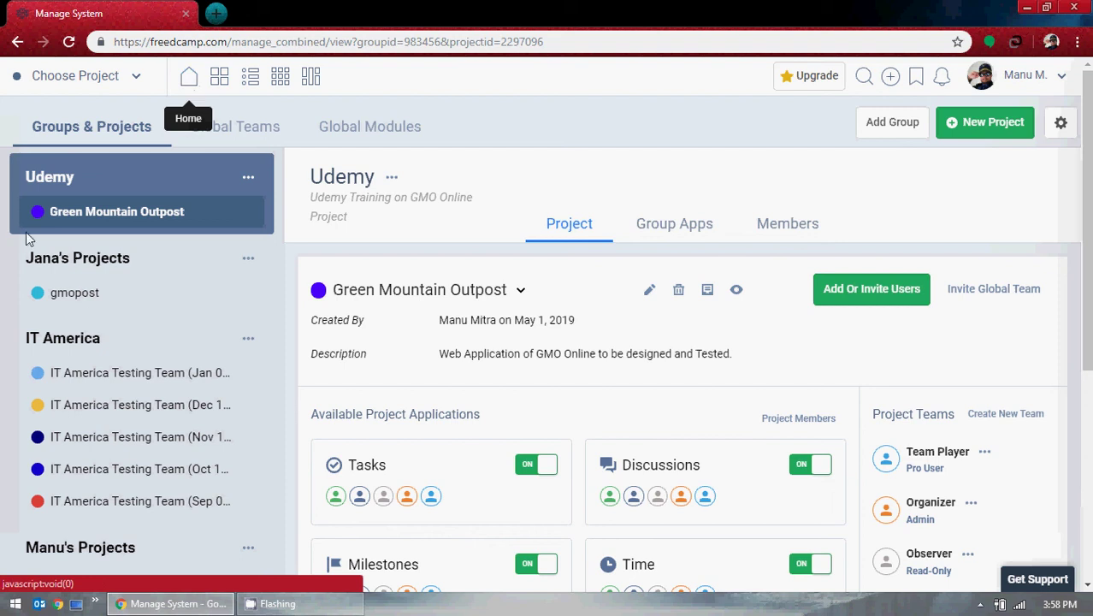
Return home, then pick Green Mountain Outpost from Choose Project to show its Tasks
{"action": "left_click", "coordinate": [189, 78]}
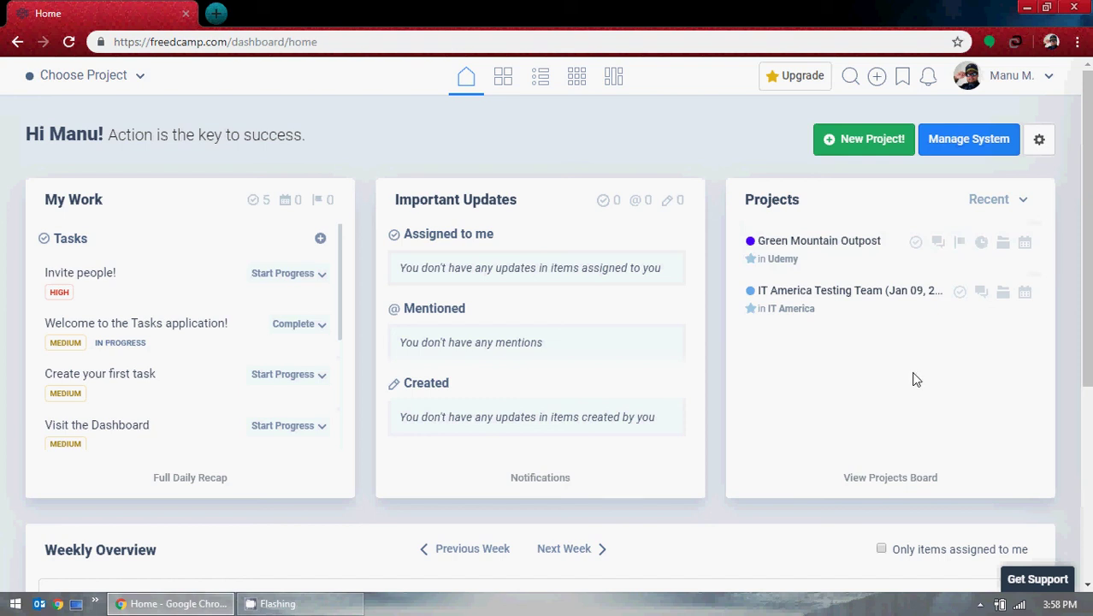
{"action": "left_click", "coordinate": [137, 77]}
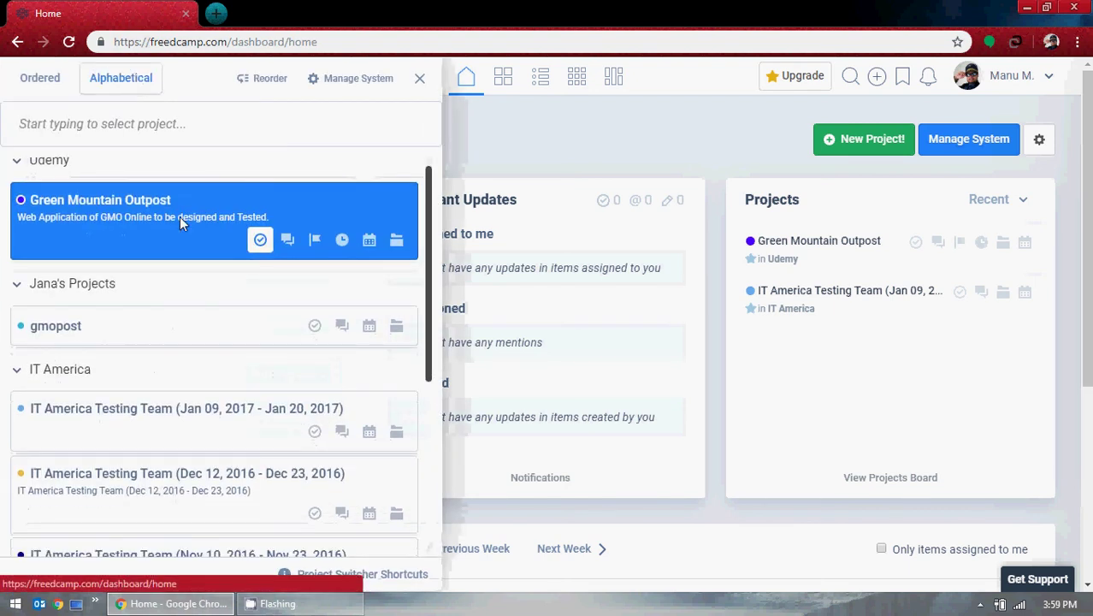
{"action": "left_click", "coordinate": [137, 210]}
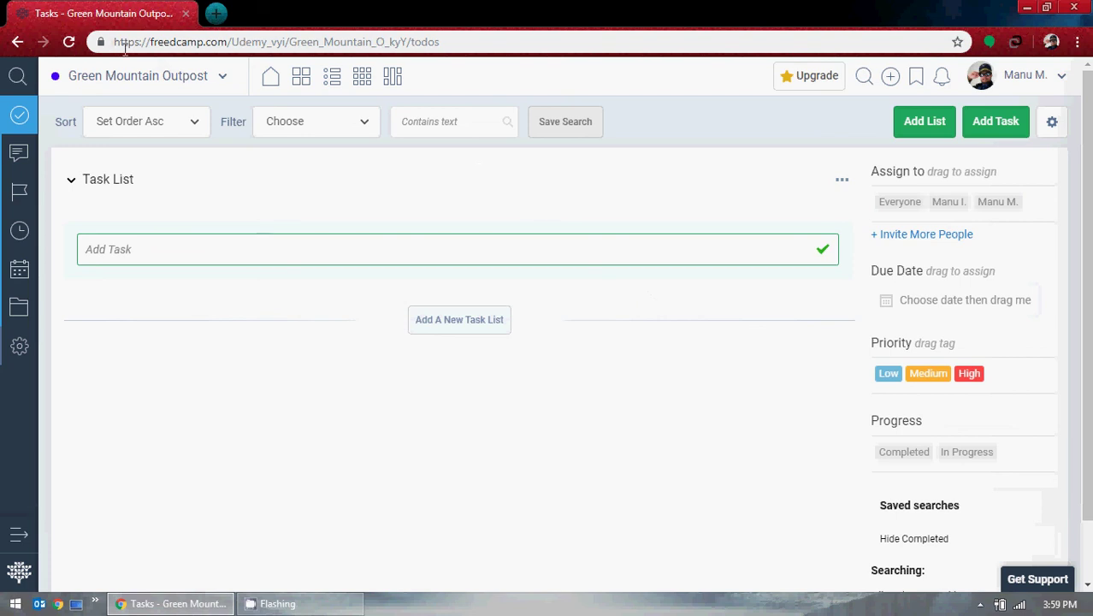
{"action": "left_click", "coordinate": [215, 76]}
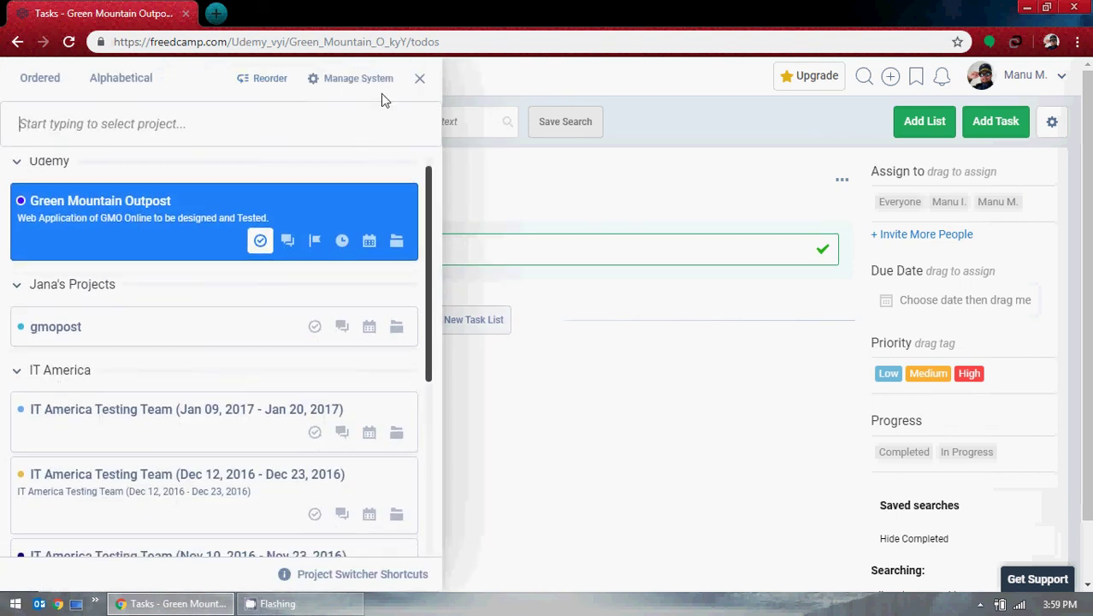
{"action": "left_click", "coordinate": [419, 78]}
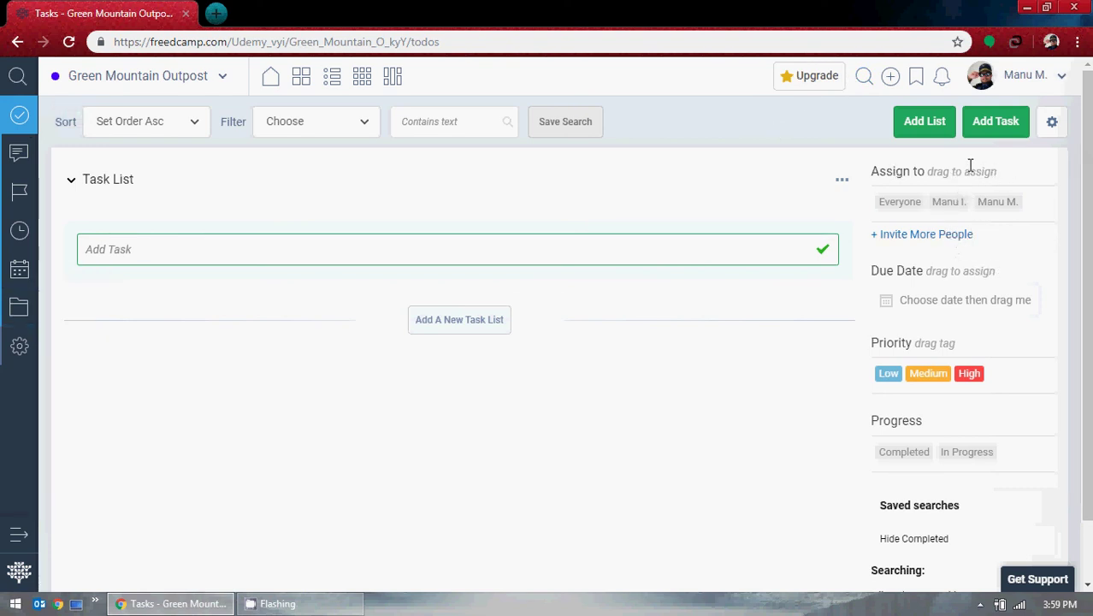
{"action": "left_click", "coordinate": [1050, 126]}
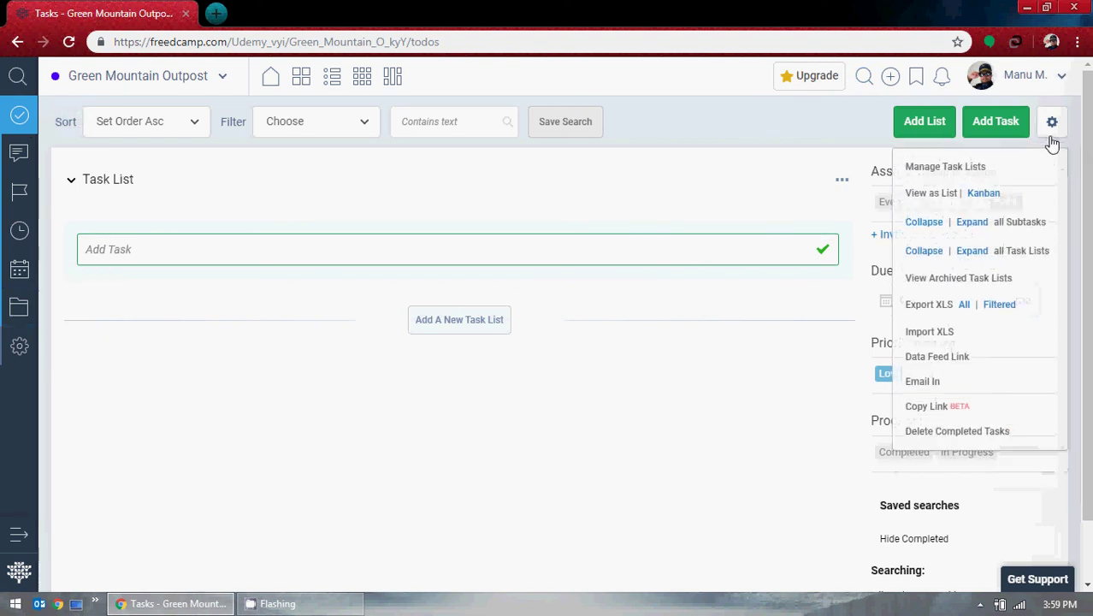
{"action": "left_click", "coordinate": [984, 195]}
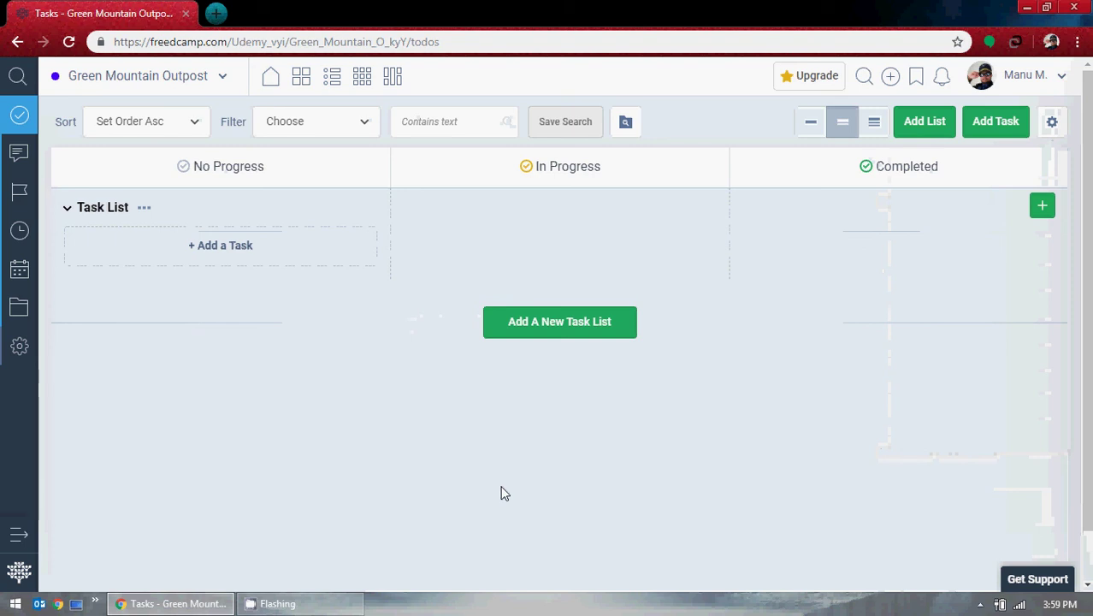
{"action": "left_click", "coordinate": [1051, 122]}
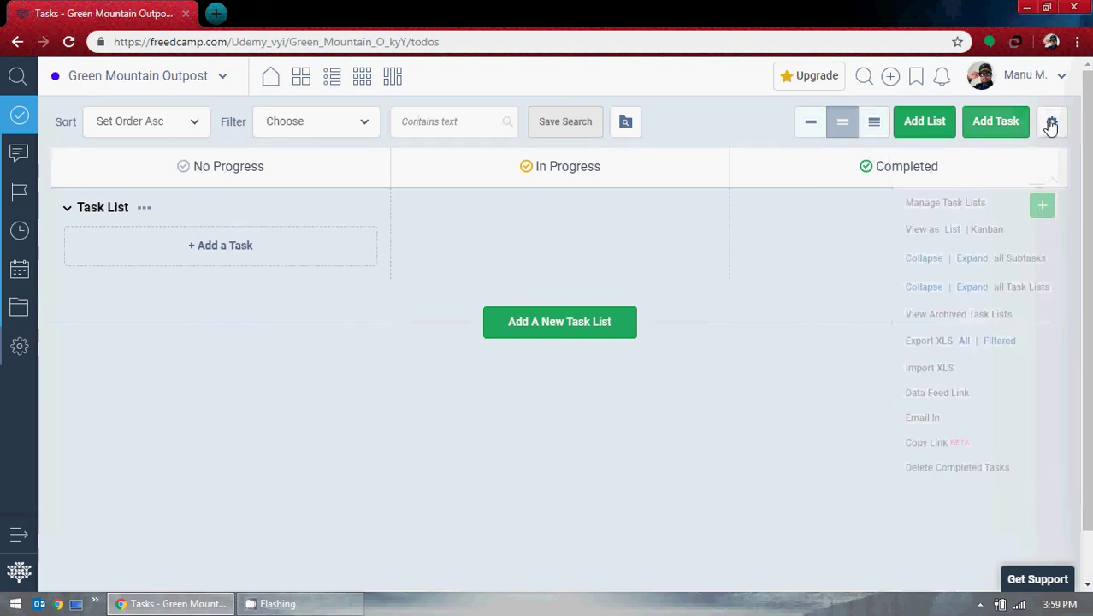
{"action": "left_click", "coordinate": [954, 191]}
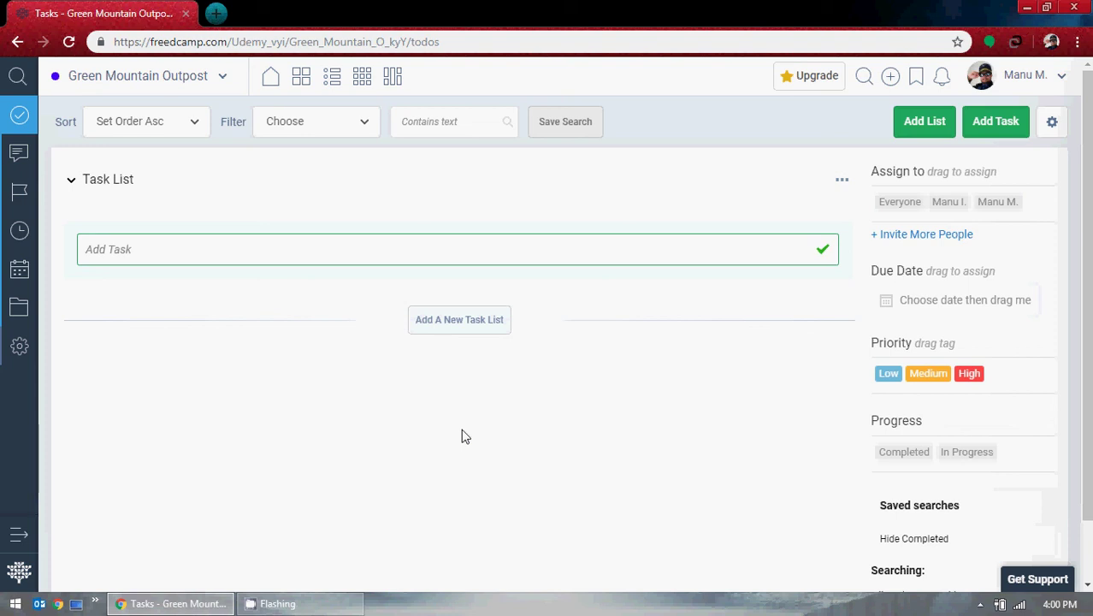
{"action": "scroll", "coordinate": [462, 436], "scroll_direction": "down", "scroll_amount": 1}
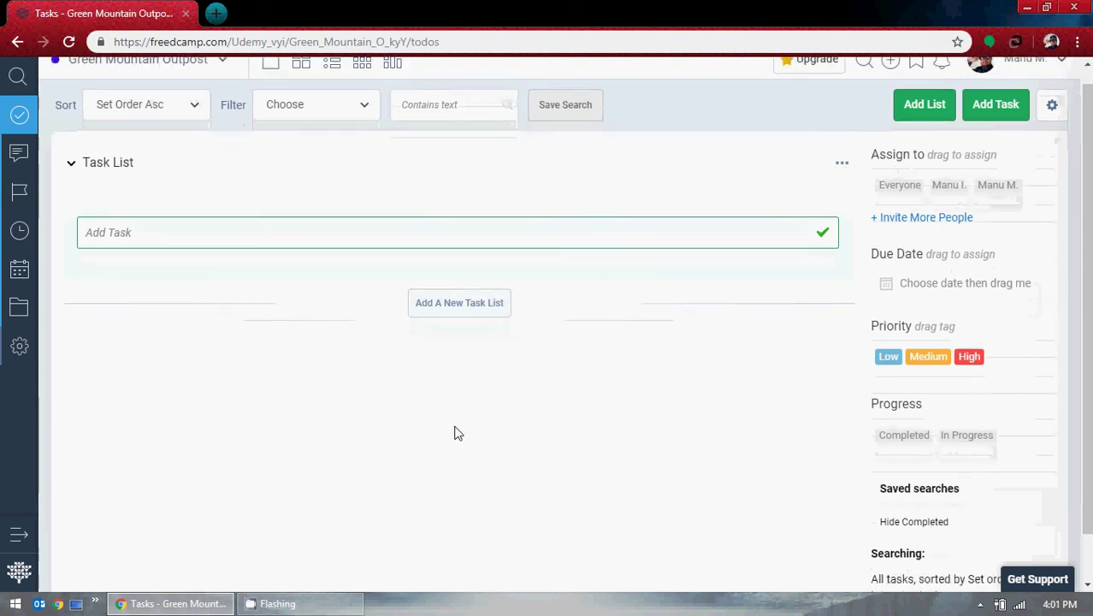
{"action": "scroll", "coordinate": [457, 428], "scroll_direction": "up", "scroll_amount": 1}
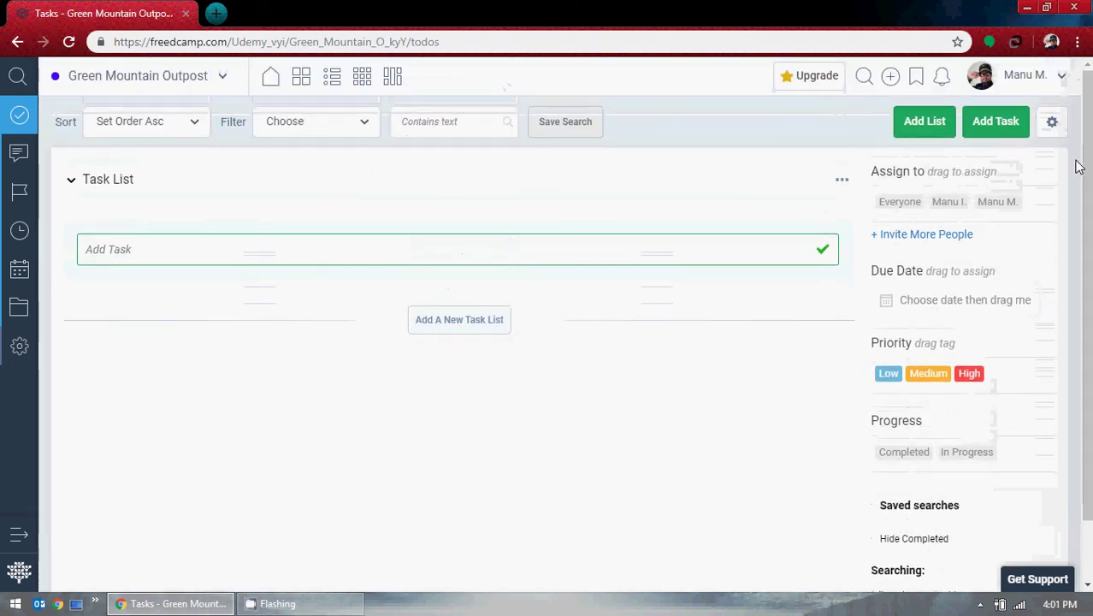
{"action": "left_click", "coordinate": [1050, 125]}
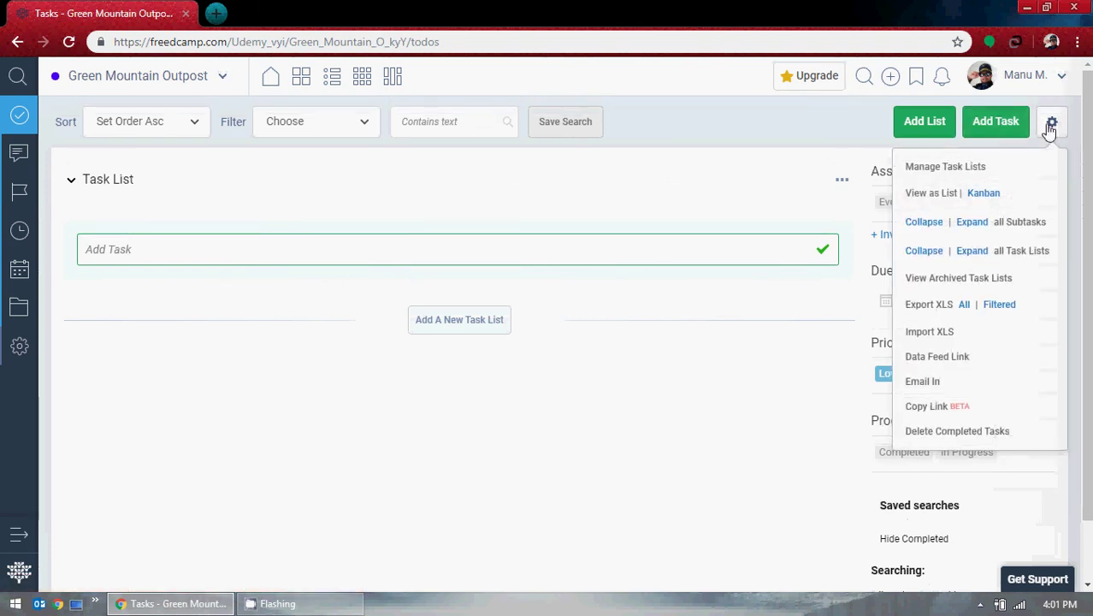
{"action": "left_click", "coordinate": [270, 78]}
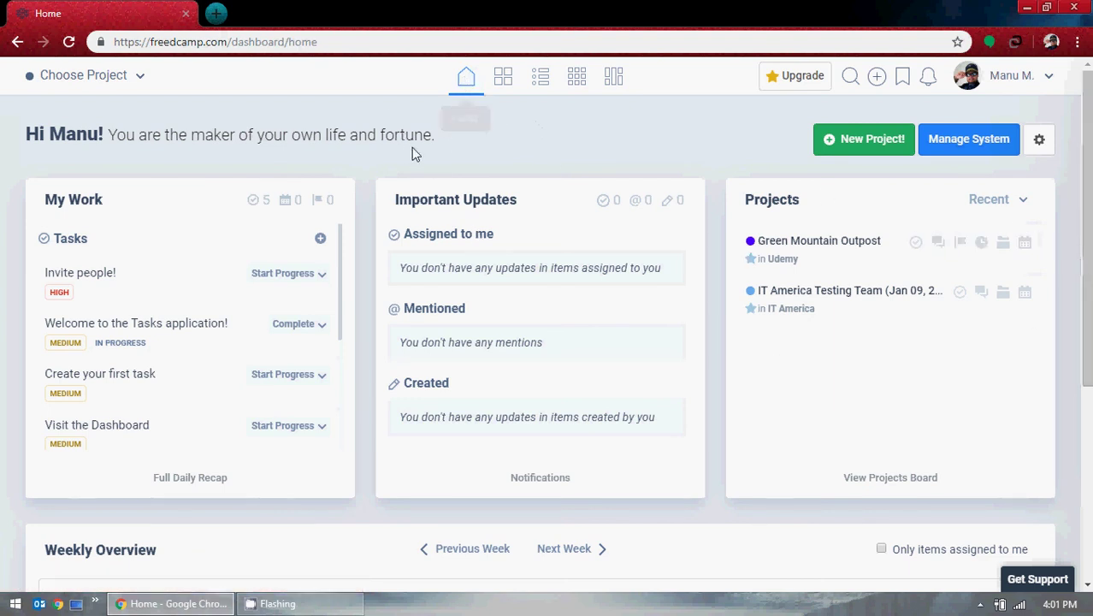
{"action": "double_click", "coordinate": [248, 44]}
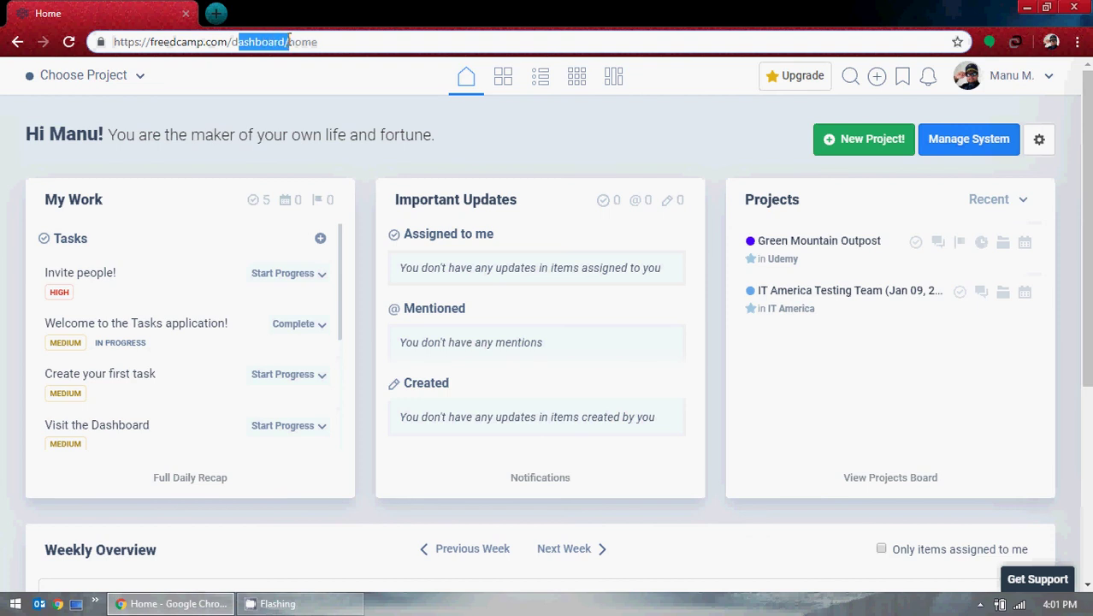
{"action": "left_click", "coordinate": [235, 43]}
{"action": "left_click_drag", "start_coordinate": [232, 43], "coordinate": [288, 42]}
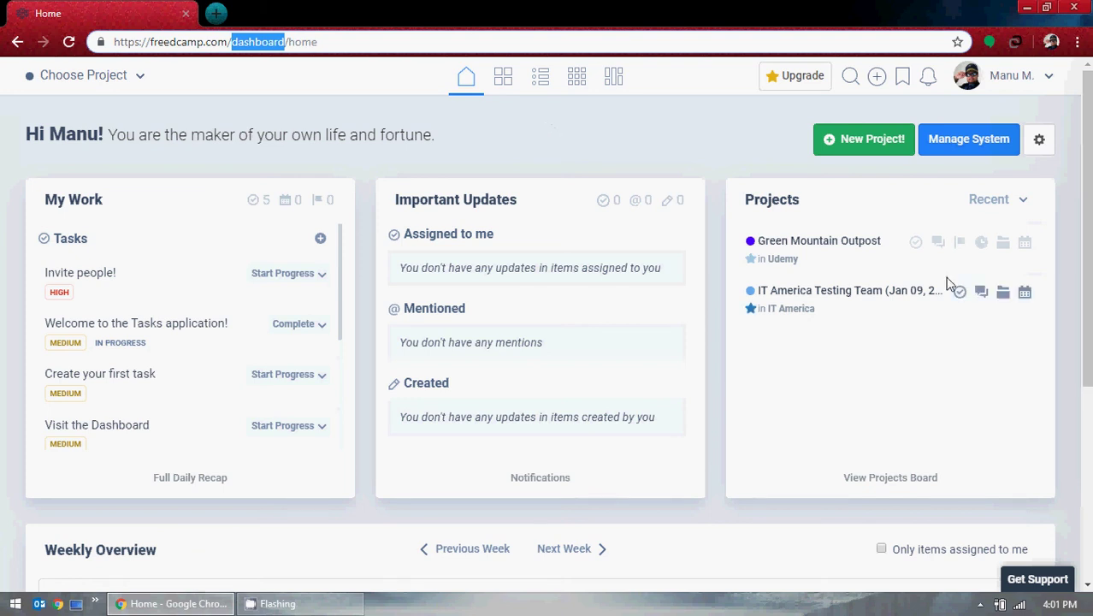
{"action": "left_click", "coordinate": [134, 79]}
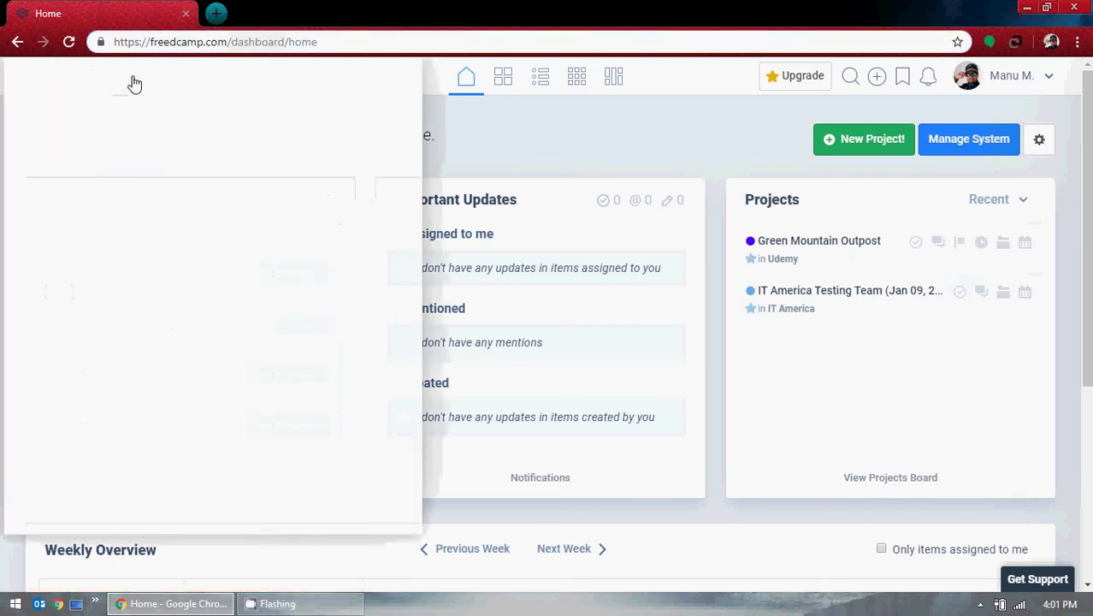
{"action": "scroll", "coordinate": [224, 368], "scroll_direction": "down", "scroll_amount": 5}
{"action": "scroll", "coordinate": [224, 342], "scroll_direction": "up", "scroll_amount": 5}
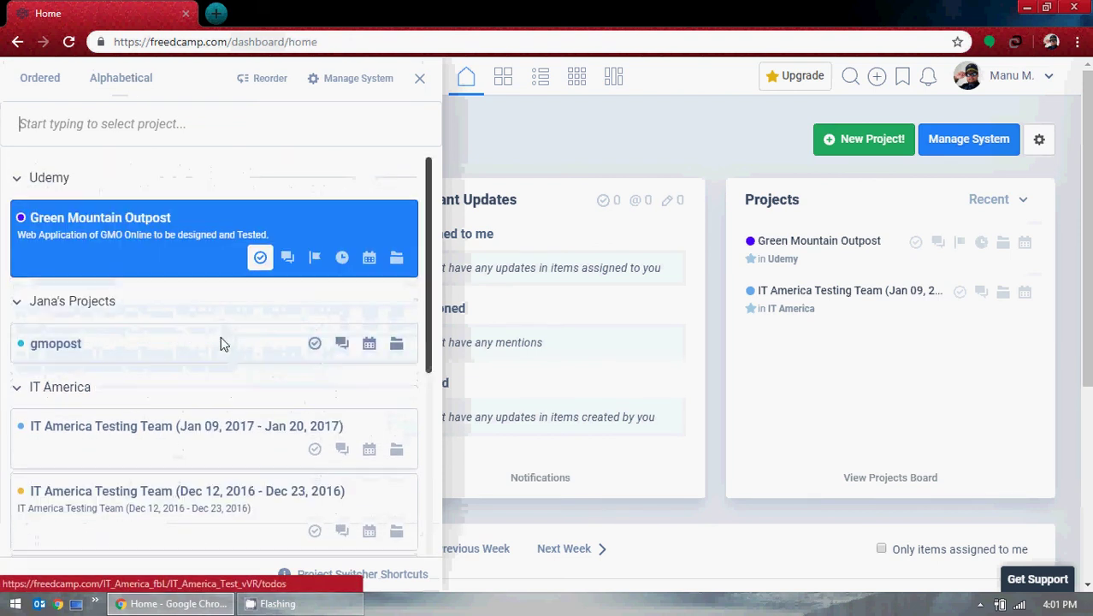
{"action": "left_click", "coordinate": [581, 160]}
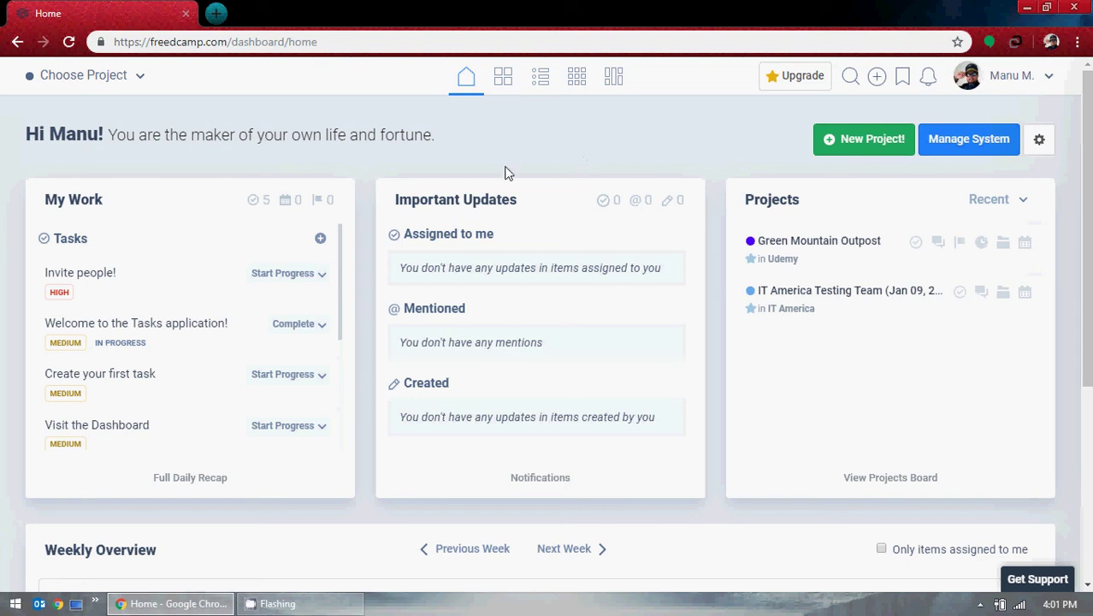
{"action": "left_click_drag", "start_coordinate": [432, 137], "coordinate": [107, 133]}
{"action": "left_click", "coordinate": [596, 137]}
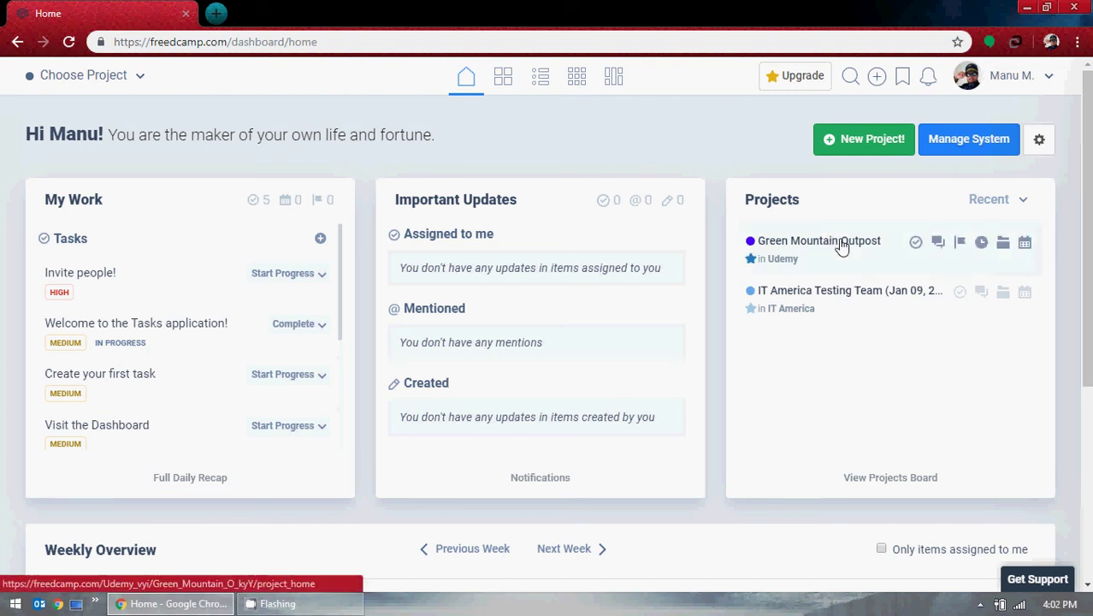
Open Manage System and review Green Mountain Outpost's project applications and team role permissions
{"action": "left_click", "coordinate": [978, 147]}
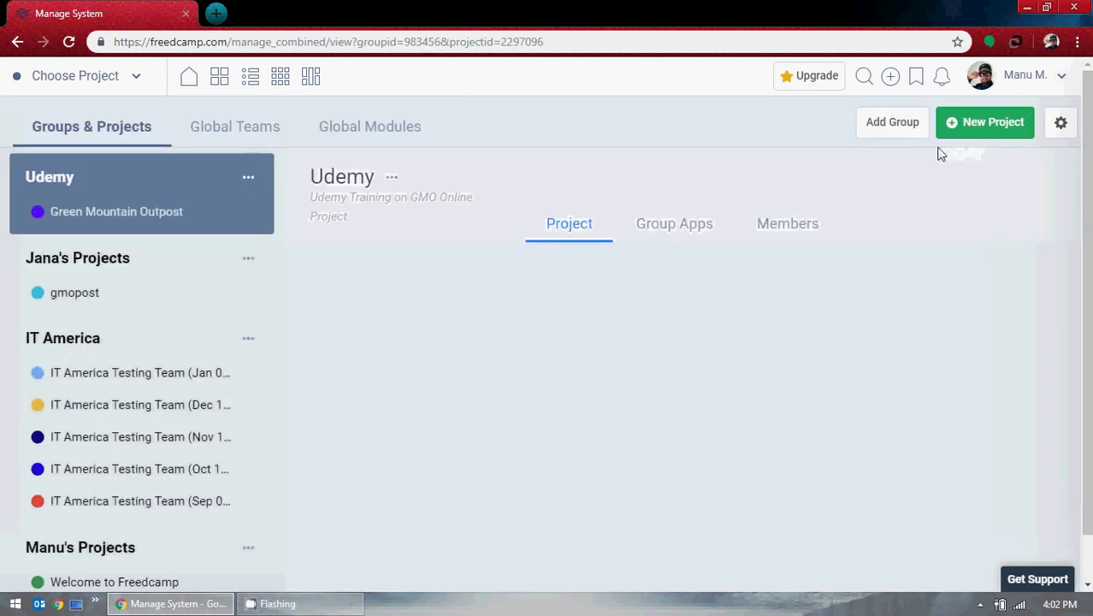
{"action": "scroll", "coordinate": [556, 318], "scroll_direction": "down", "scroll_amount": 1}
{"action": "scroll", "coordinate": [496, 325], "scroll_direction": "down", "scroll_amount": 3}
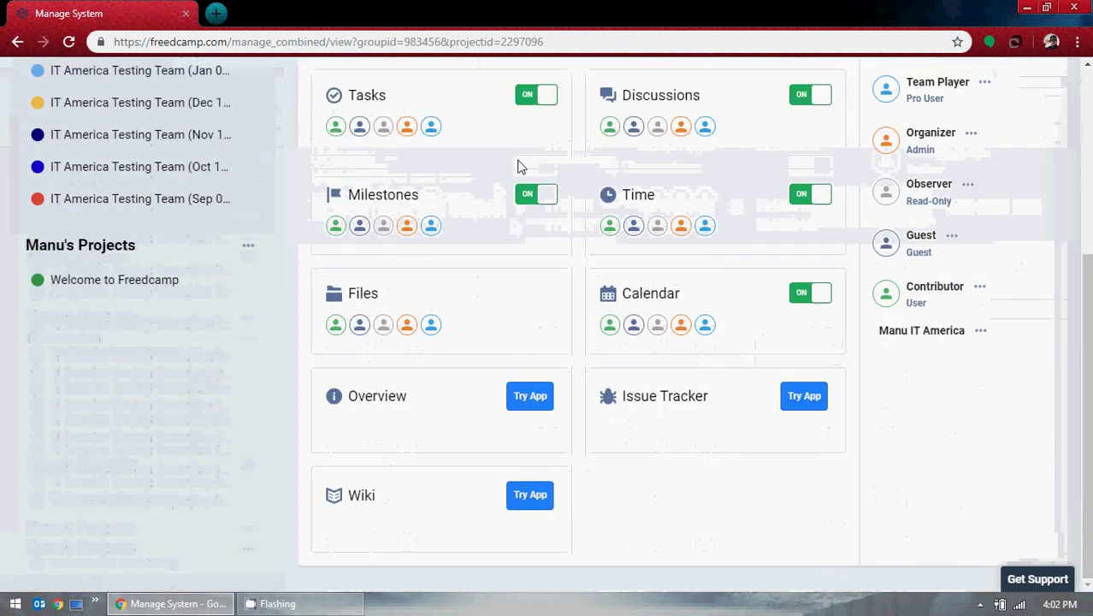
{"action": "scroll", "coordinate": [522, 171], "scroll_direction": "up", "scroll_amount": 1}
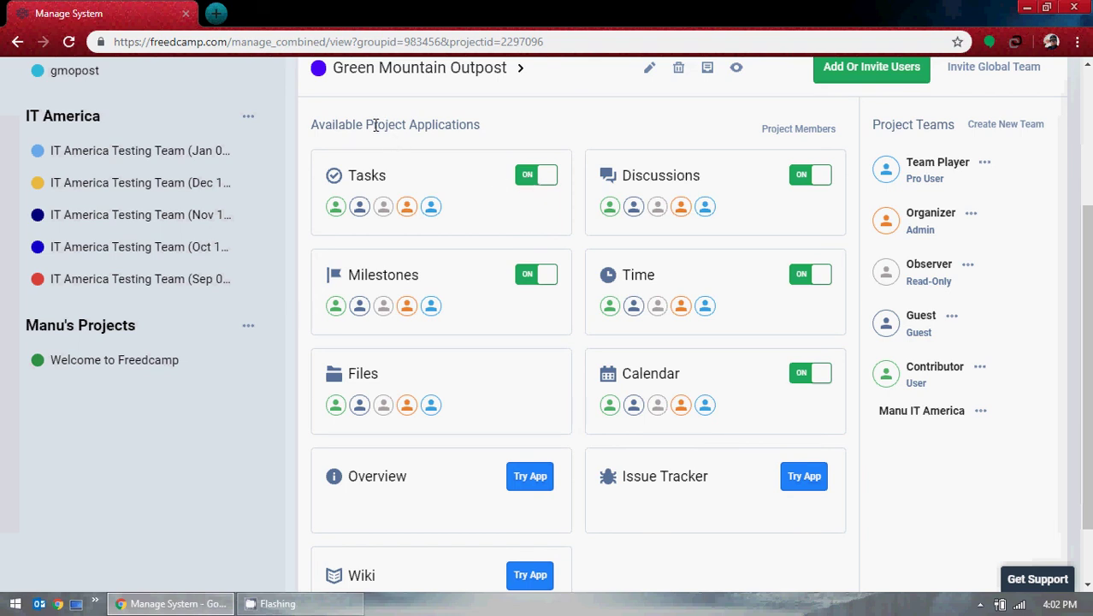
{"action": "left_click_drag", "start_coordinate": [366, 125], "coordinate": [482, 130]}
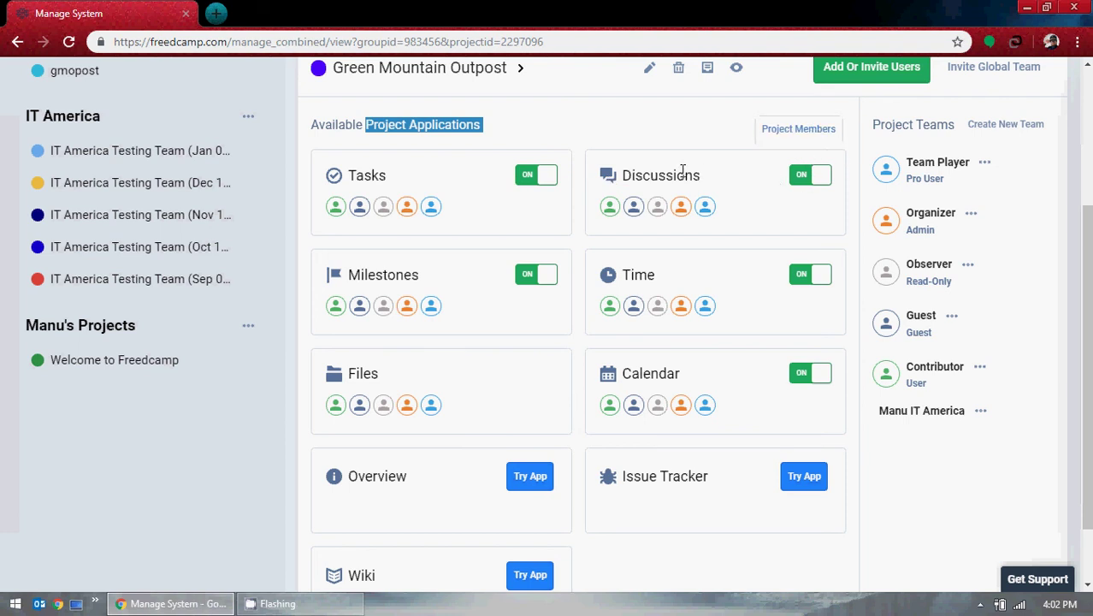
{"action": "mouse_move", "coordinate": [708, 180]}
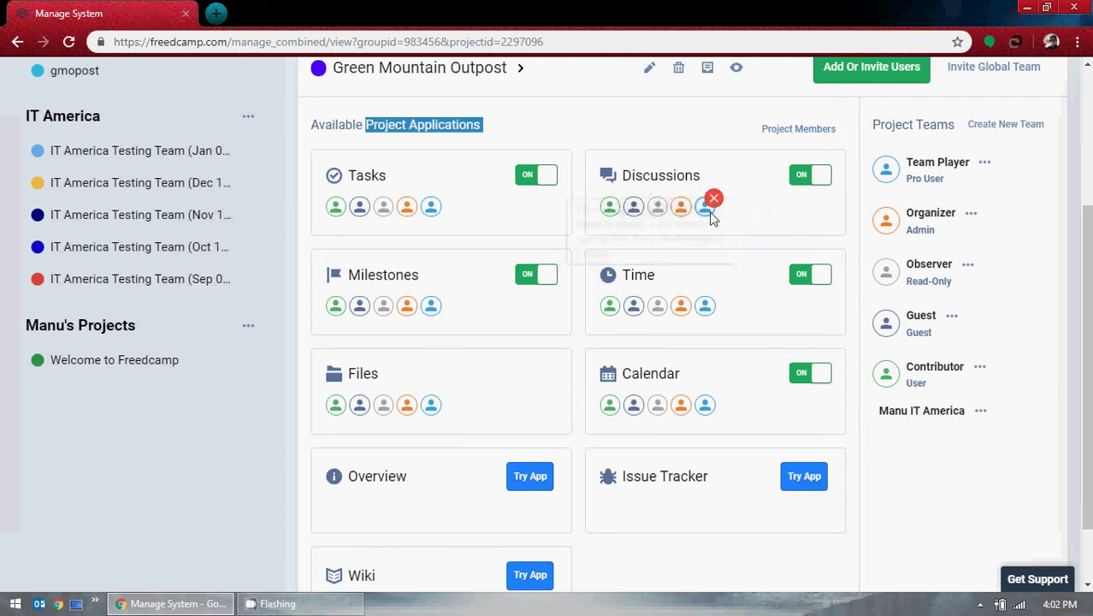
{"action": "mouse_move", "coordinate": [705, 206]}
{"action": "mouse_move", "coordinate": [705, 305]}
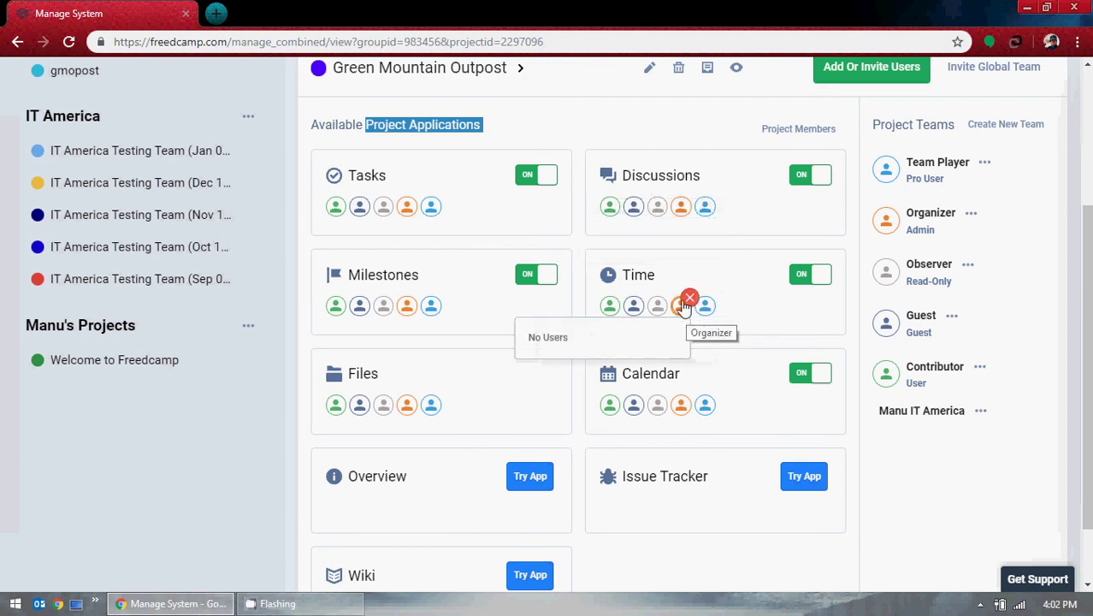
{"action": "mouse_move", "coordinate": [617, 311]}
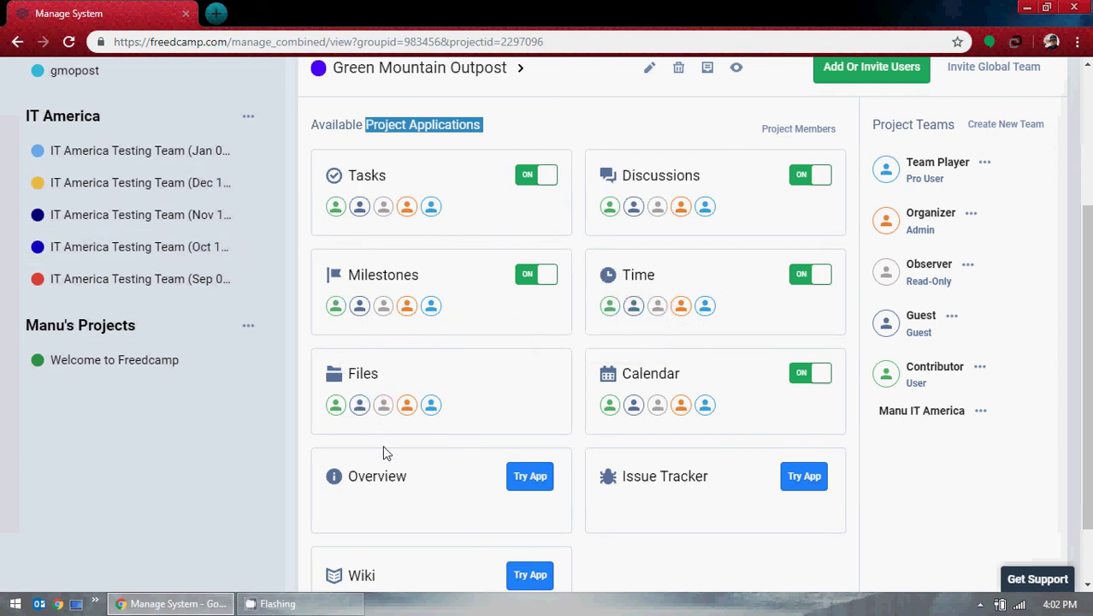
{"action": "mouse_move", "coordinate": [430, 215]}
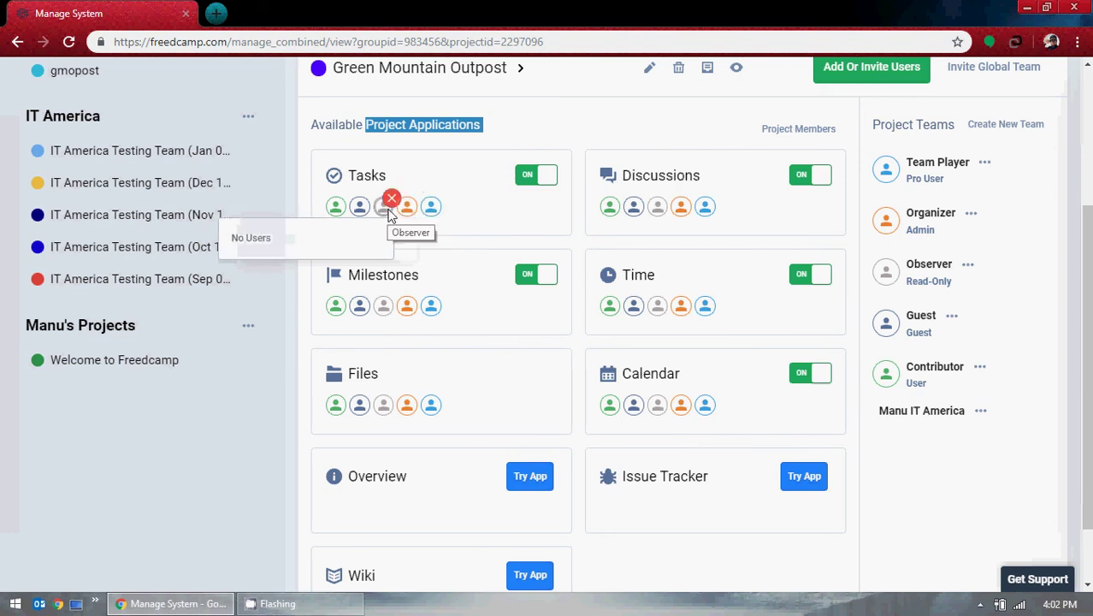
{"action": "mouse_move", "coordinate": [340, 212]}
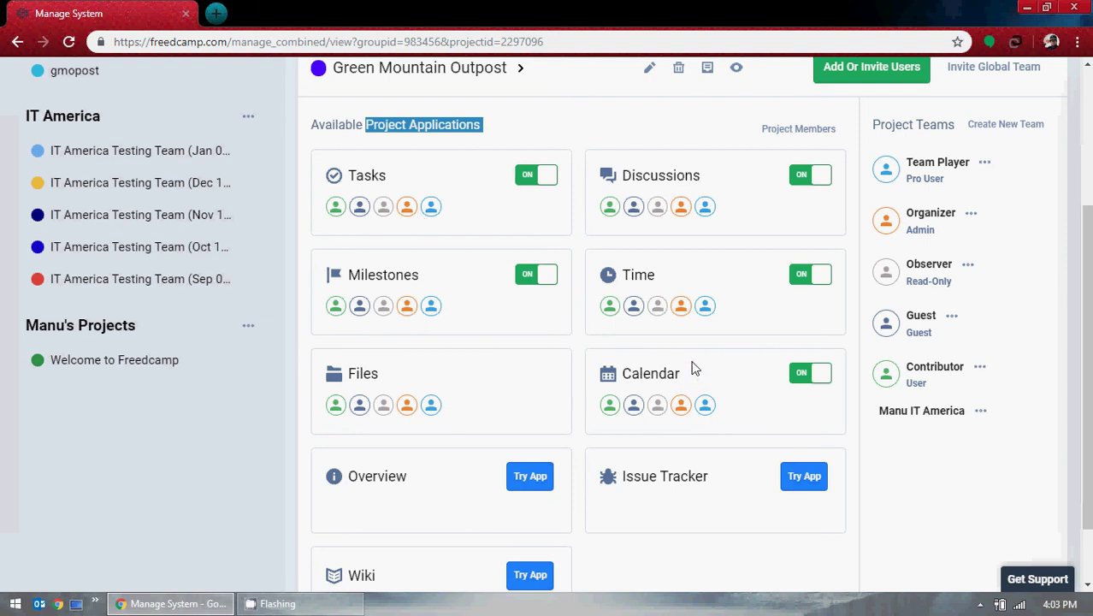
{"action": "mouse_move", "coordinate": [426, 308]}
Go back to the home dashboard with My Work, Important Updates and both projects
{"action": "scroll", "coordinate": [893, 450], "scroll_direction": "up", "scroll_amount": 3}
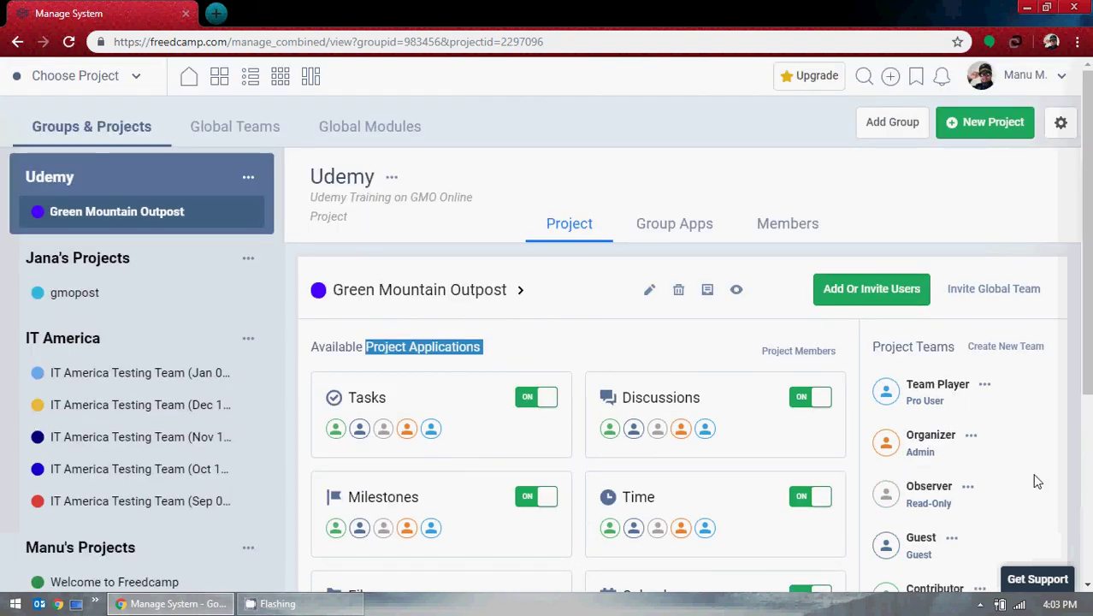
{"action": "scroll", "coordinate": [1025, 462], "scroll_direction": "down", "scroll_amount": 1}
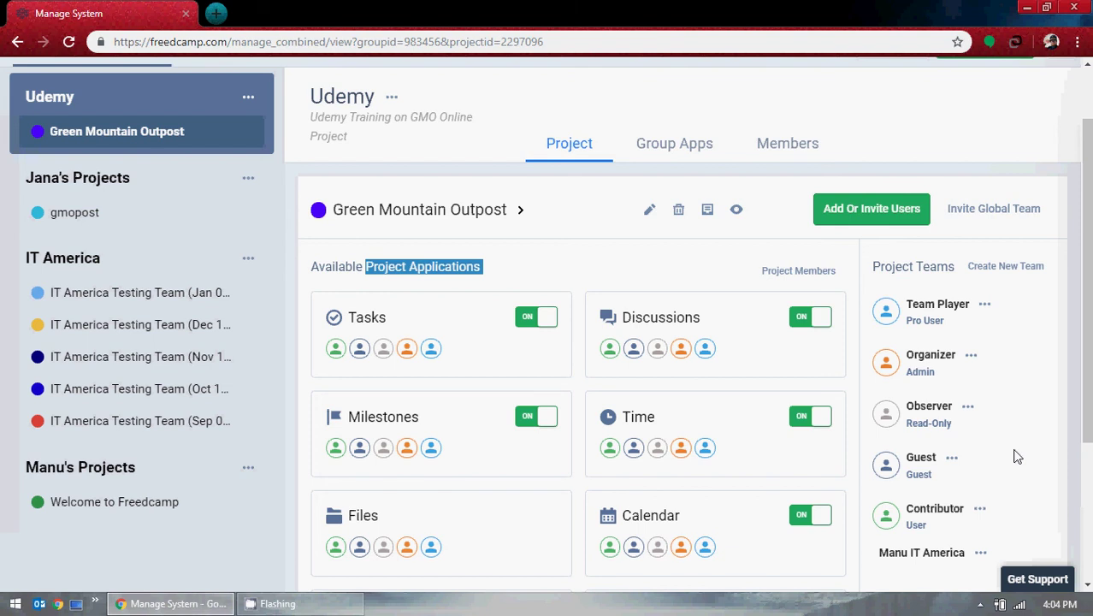
{"action": "scroll", "coordinate": [701, 305], "scroll_direction": "up", "scroll_amount": 2}
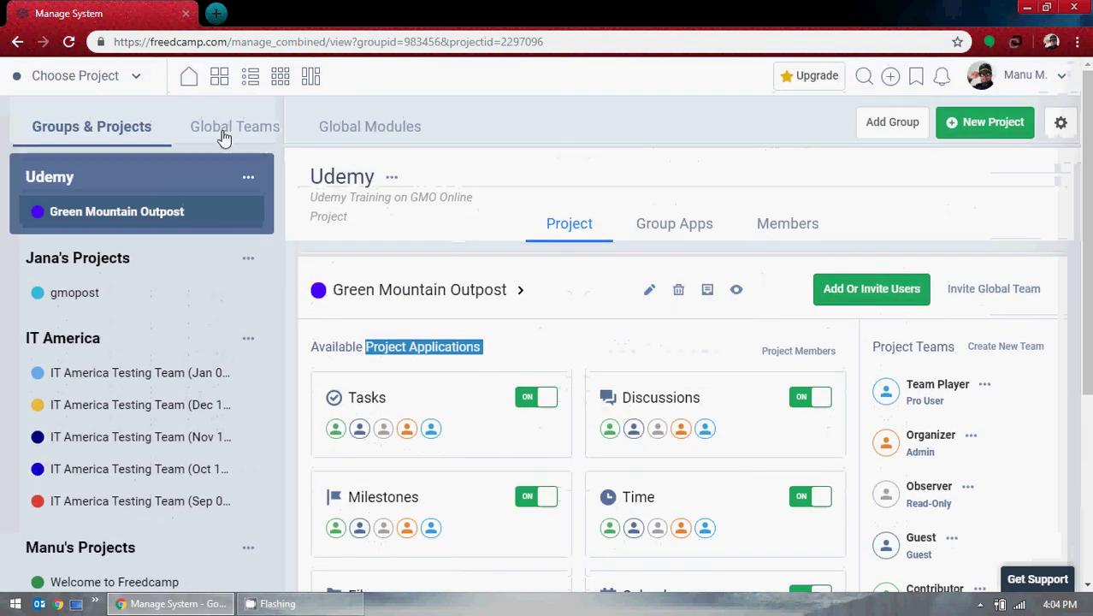
{"action": "left_click", "coordinate": [187, 76]}
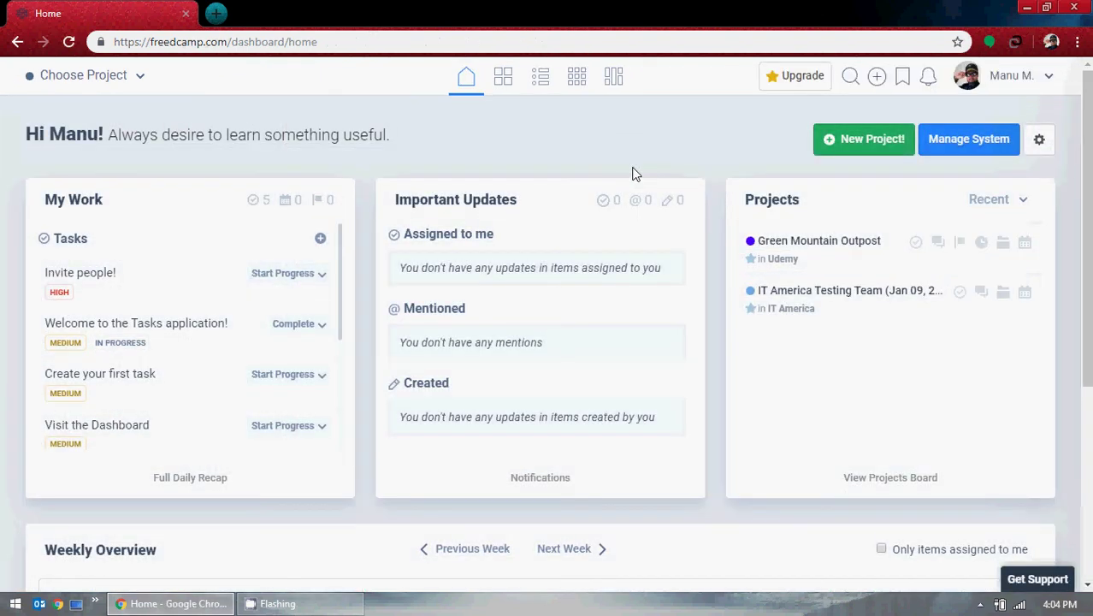
{"action": "left_click", "coordinate": [1060, 604]}
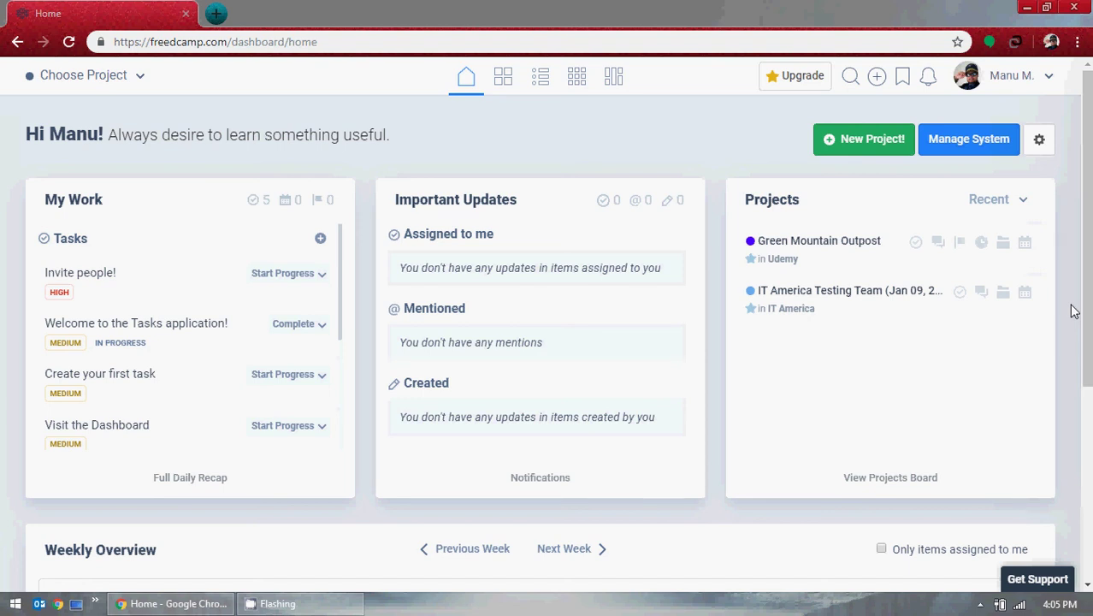
{"action": "left_click", "coordinate": [667, 141]}
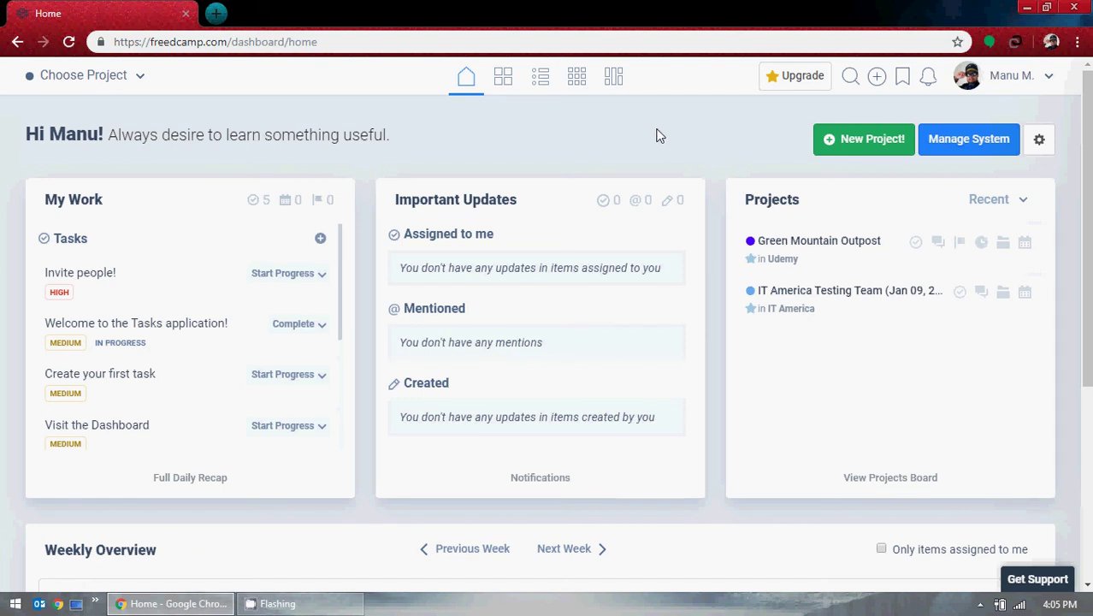
{"action": "left_click", "coordinate": [968, 142]}
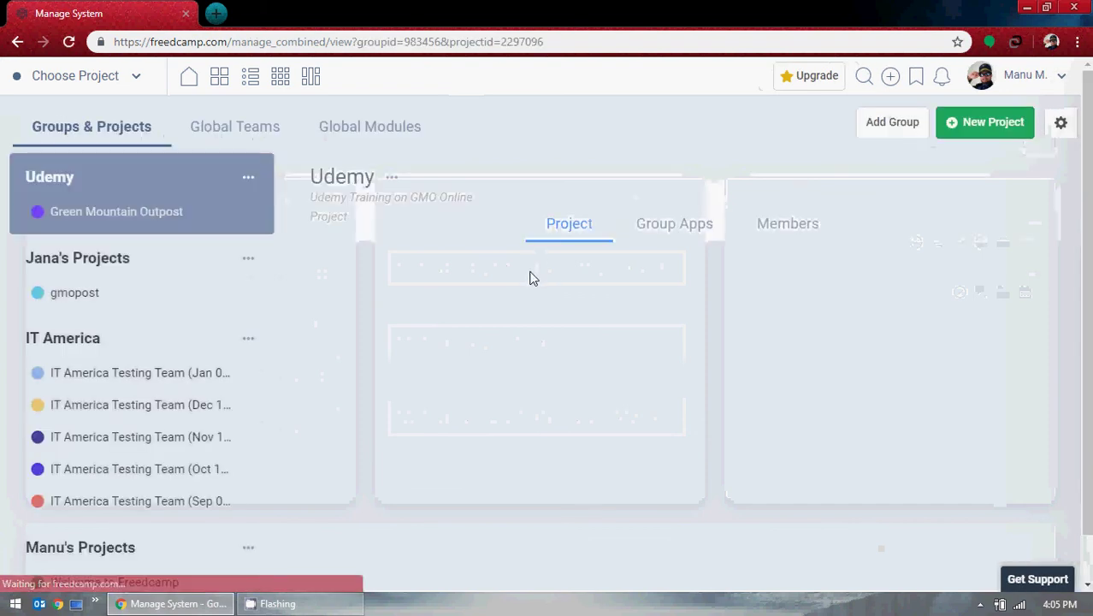
{"action": "scroll", "coordinate": [427, 409], "scroll_direction": "down", "scroll_amount": 2}
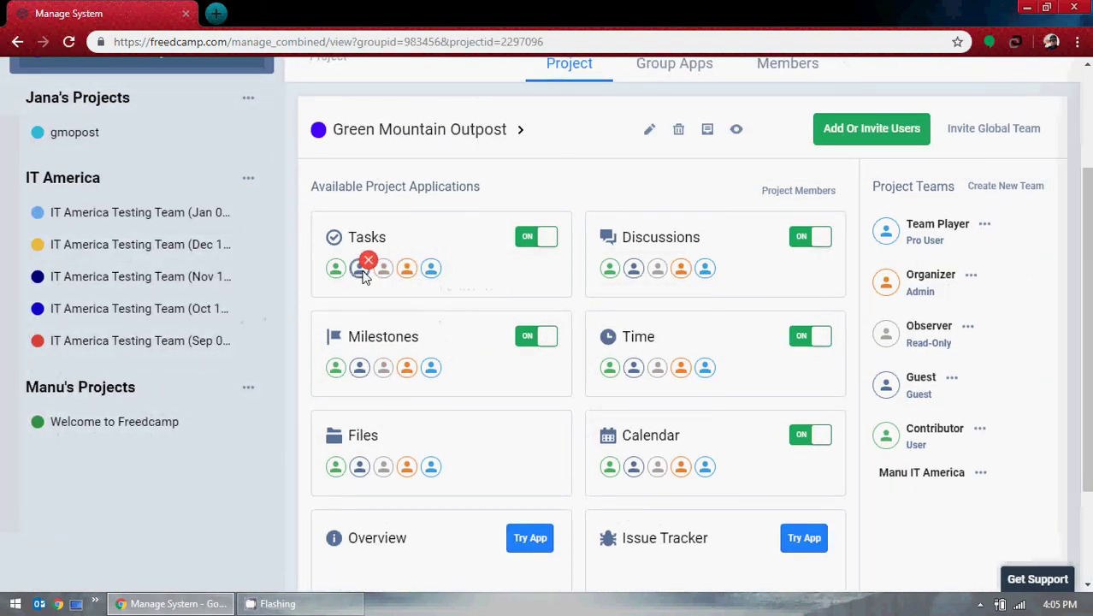
{"action": "mouse_move", "coordinate": [407, 272]}
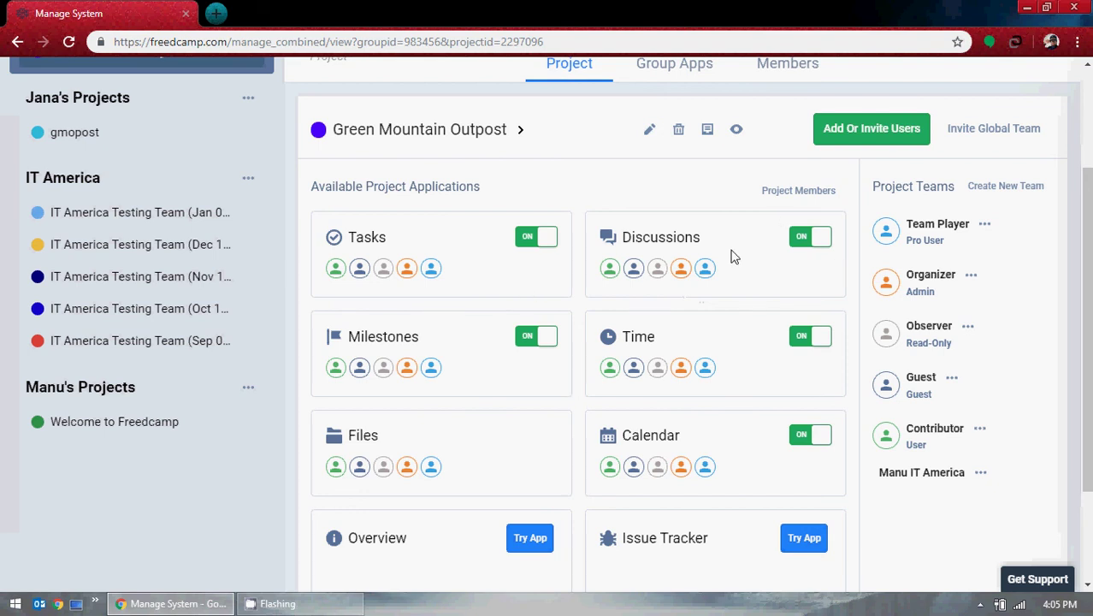
{"action": "scroll", "coordinate": [733, 244], "scroll_direction": "up", "scroll_amount": 2}
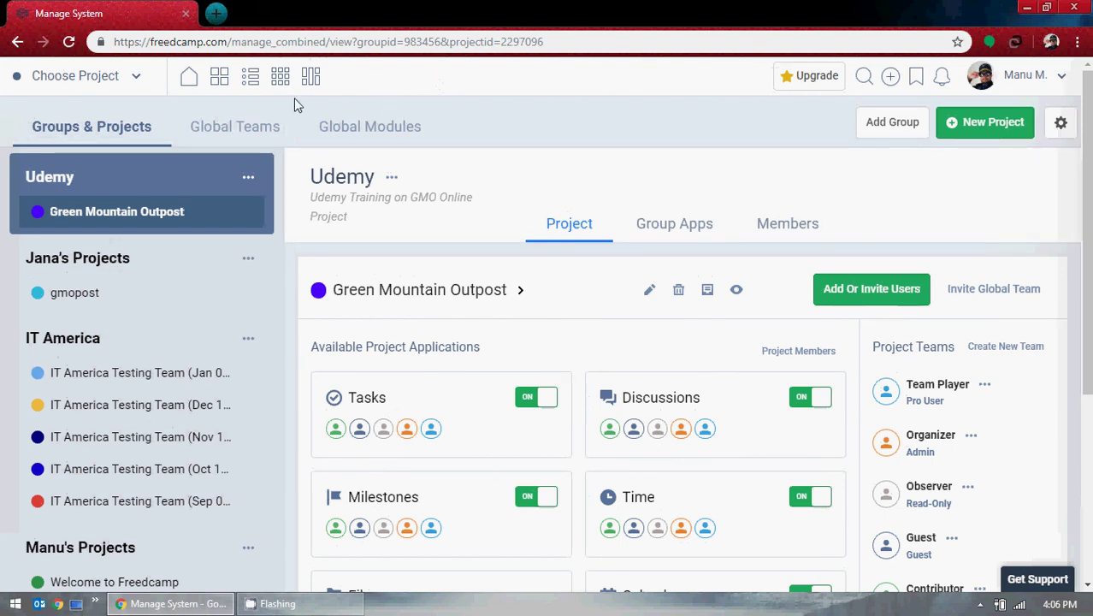
{"action": "left_click", "coordinate": [189, 77]}
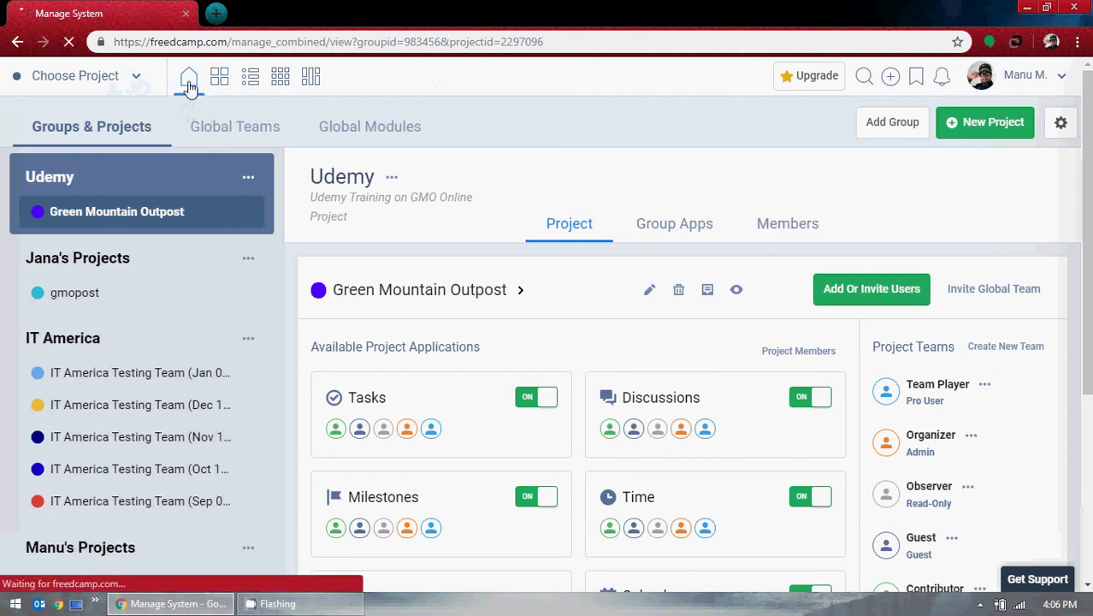